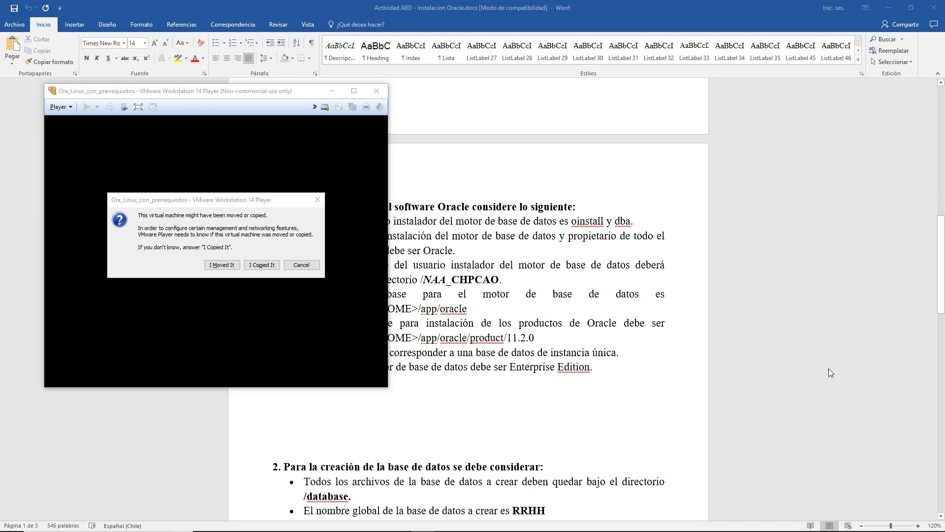
- Bring the Word assignment forward and read the two case description paragraphs
{"action": "left_click", "coordinate": [829, 368]}
{"action": "scroll", "coordinate": [507, 319], "scroll_direction": "up", "scroll_amount": 9}
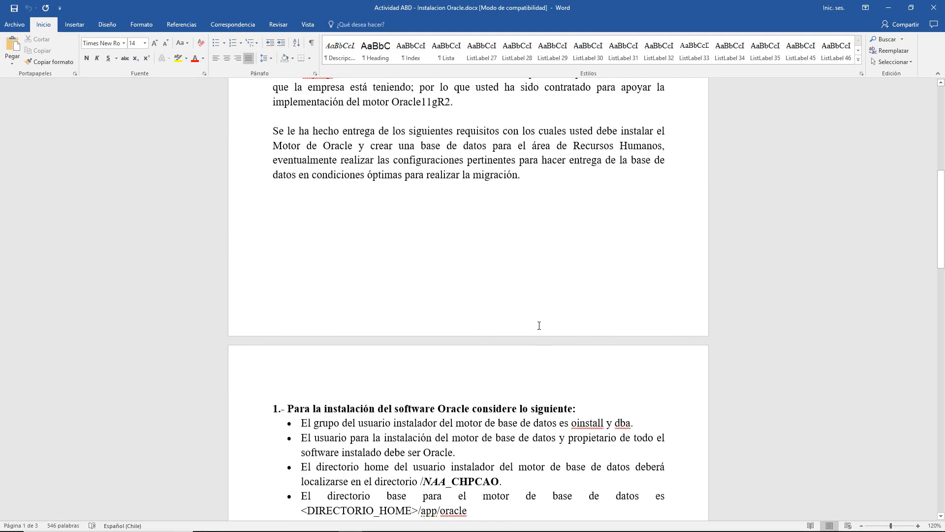
{"action": "mouse_move", "coordinate": [943, 197]}
{"action": "left_mouse_down"}
{"action": "mouse_move", "coordinate": [935, 142]}
{"action": "mouse_move", "coordinate": [932, 210]}
{"action": "left_mouse_up"}
{"action": "left_click_drag", "start_coordinate": [276, 166], "coordinate": [521, 283]}
{"action": "left_click", "coordinate": [521, 283]}
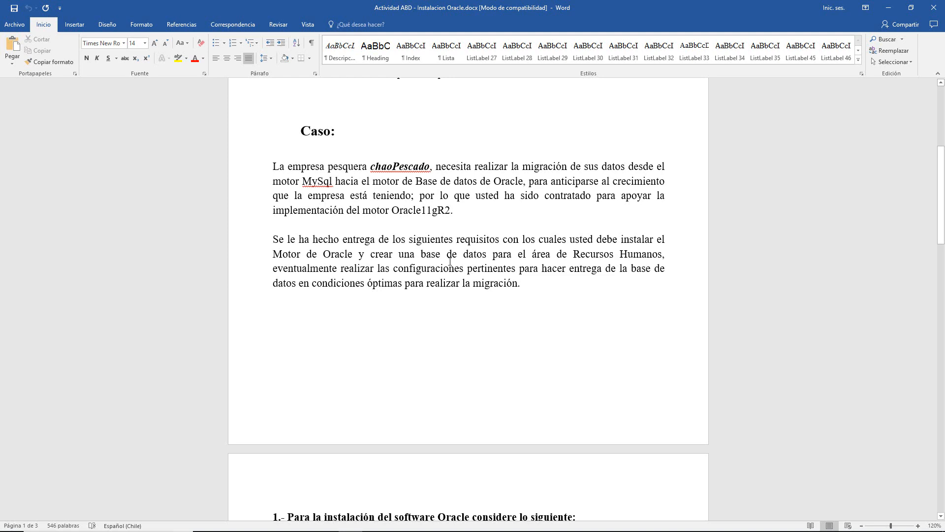
- Scroll down and read through the section 1 requirements
{"action": "scroll", "coordinate": [450, 261], "scroll_direction": "down", "scroll_amount": 10}
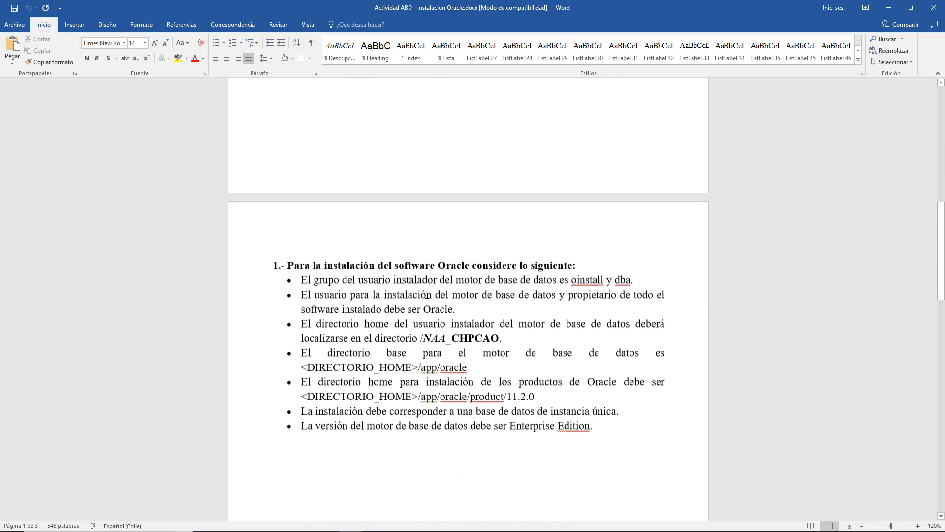
{"action": "left_click_drag", "start_coordinate": [941, 295], "coordinate": [944, 273]}
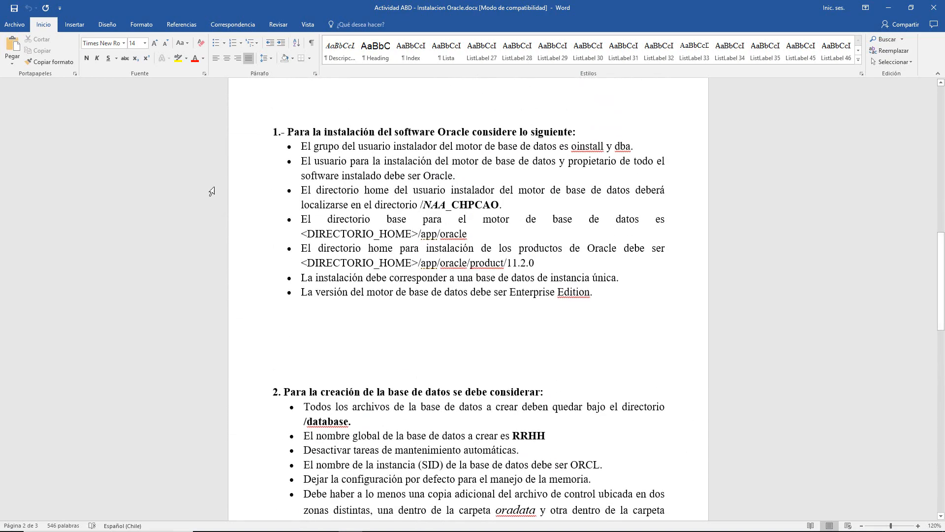
{"action": "left_click_drag", "start_coordinate": [295, 131], "coordinate": [593, 294]}
{"action": "left_click", "coordinate": [610, 293]}
{"action": "scroll", "coordinate": [832, 419], "scroll_direction": "down", "scroll_amount": 6}
- Review the section 2 requirements list and continue reading into section 3
{"action": "scroll", "coordinate": [581, 228], "scroll_direction": "up", "scroll_amount": 1}
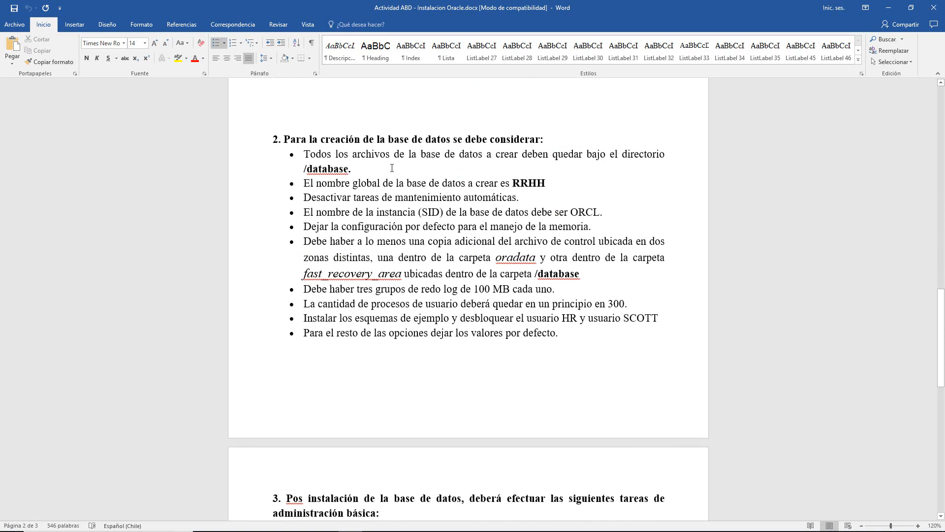
{"action": "left_click_drag", "start_coordinate": [314, 155], "coordinate": [591, 337]}
{"action": "left_click", "coordinate": [593, 340]}
{"action": "scroll", "coordinate": [822, 262], "scroll_direction": "up", "scroll_amount": 5}
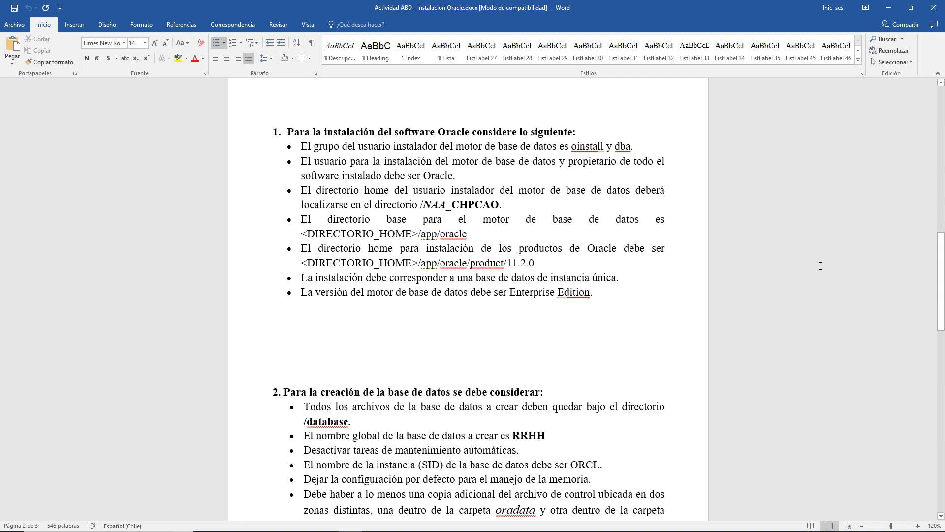
{"action": "scroll", "coordinate": [875, 264], "scroll_direction": "up", "scroll_amount": 2}
{"action": "scroll", "coordinate": [604, 223], "scroll_direction": "down", "scroll_amount": 7}
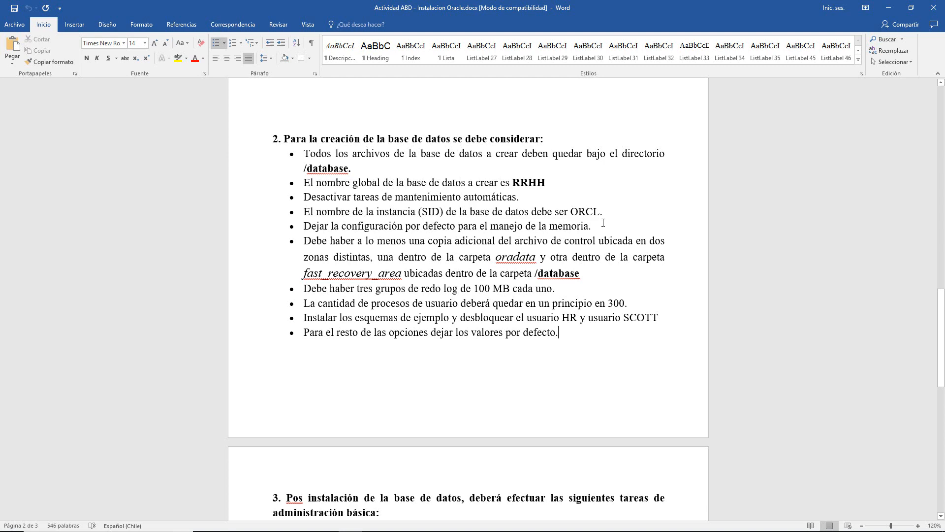
{"action": "scroll", "coordinate": [603, 223], "scroll_direction": "down", "scroll_amount": 6}
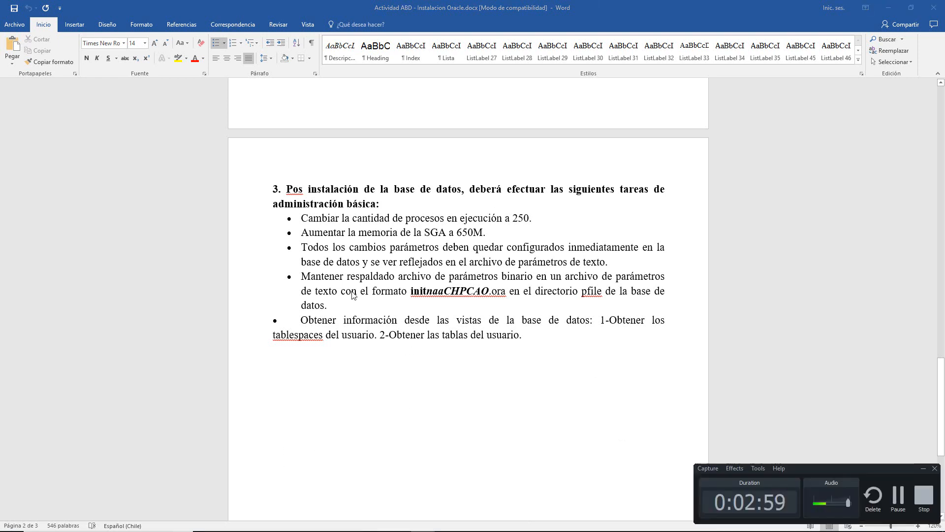
- Switch from Word to the VMware Player window
{"action": "left_click", "coordinate": [317, 295]}
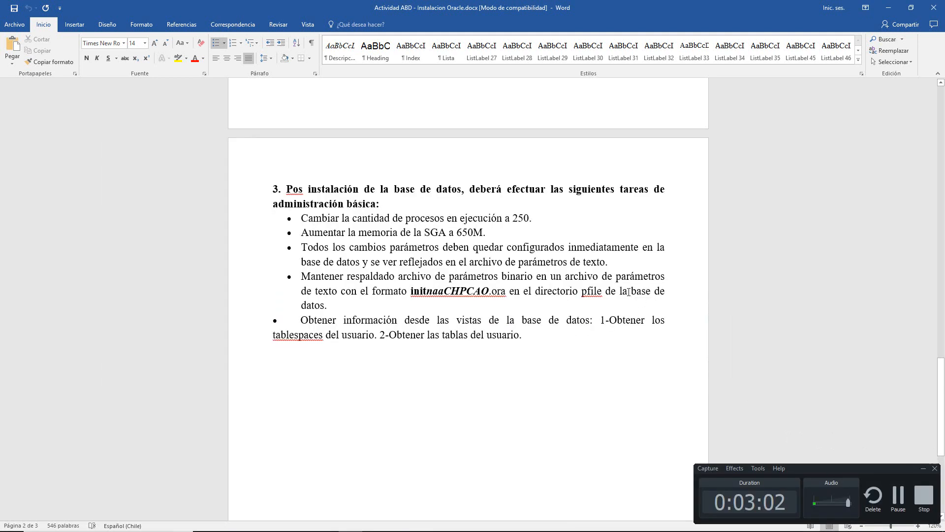
{"action": "key", "text": "alt+Tab"}
{"action": "left_click", "coordinate": [604, 230]}
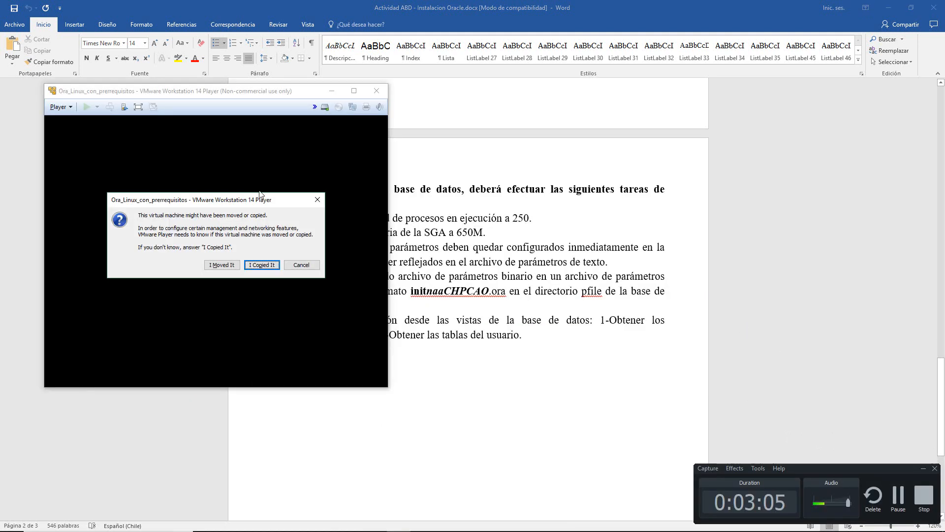
- Answer 'I Copied It' and reposition and enlarge the player window while CentOS boots to the login screen
{"action": "left_click", "coordinate": [261, 265]}
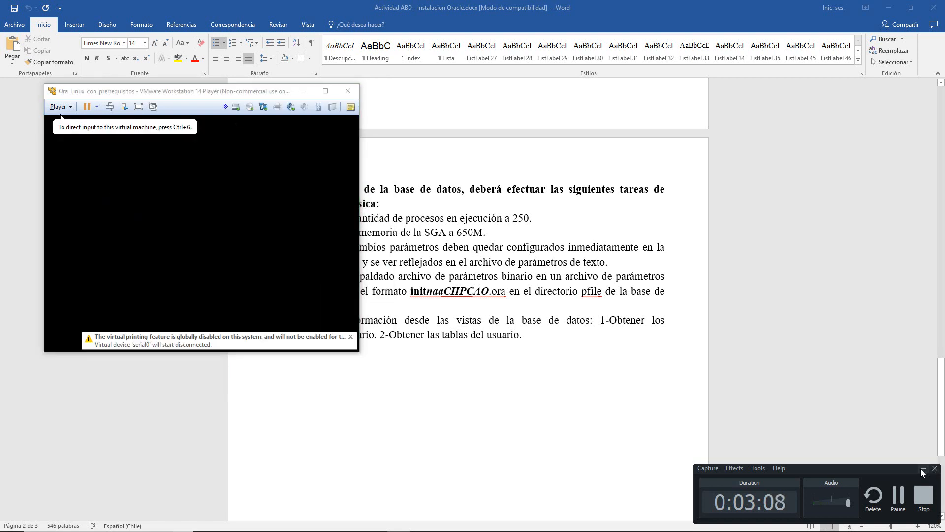
{"action": "left_click_drag", "start_coordinate": [203, 91], "coordinate": [357, 50]}
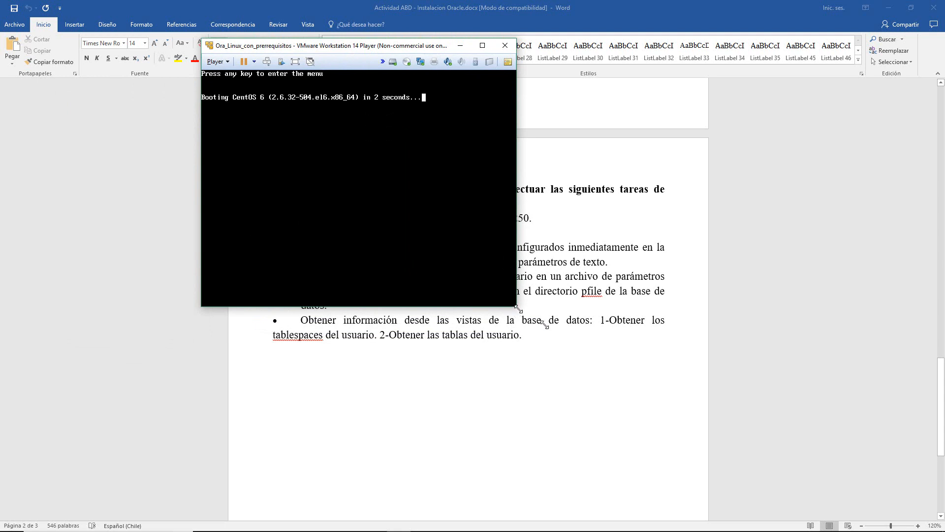
{"action": "left_click_drag", "start_coordinate": [518, 309], "coordinate": [727, 439]}
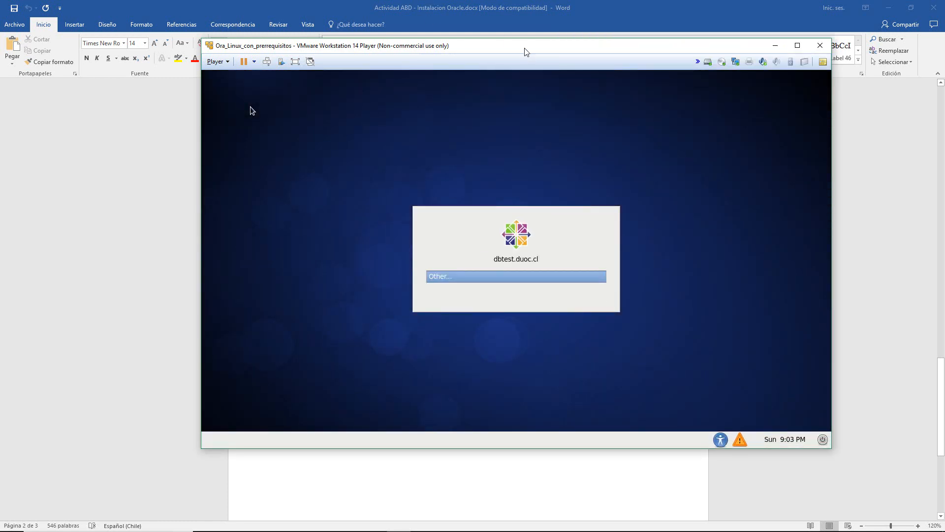
{"action": "left_click_drag", "start_coordinate": [523, 49], "coordinate": [488, 1]}
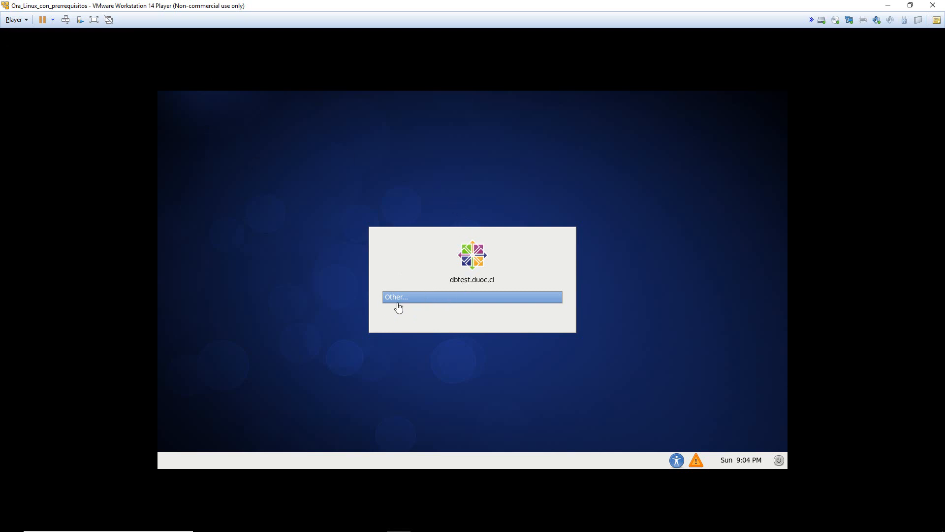
- Log in to the CentOS guest as user root with the account password
{"action": "left_click", "coordinate": [405, 300]}
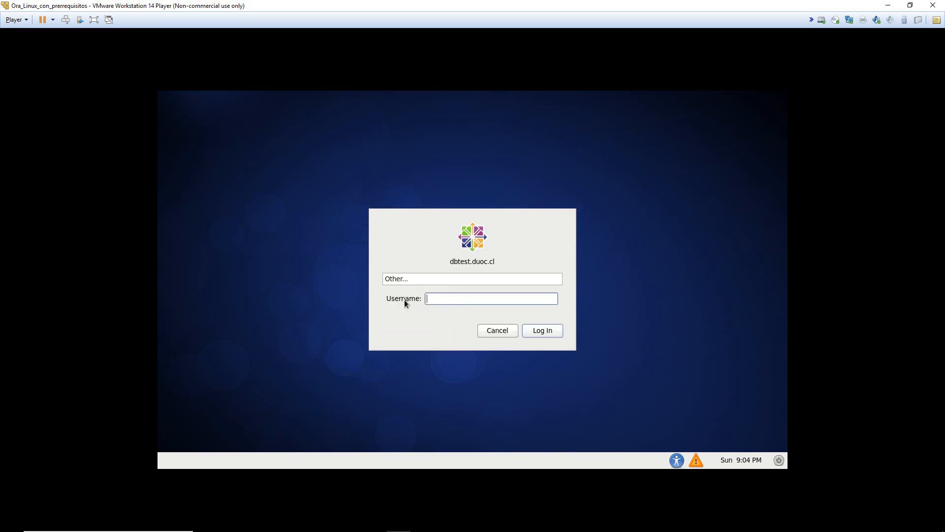
{"action": "type", "text": "root"}
{"action": "key", "text": "Return"}
{"action": "type", "text": "o"}
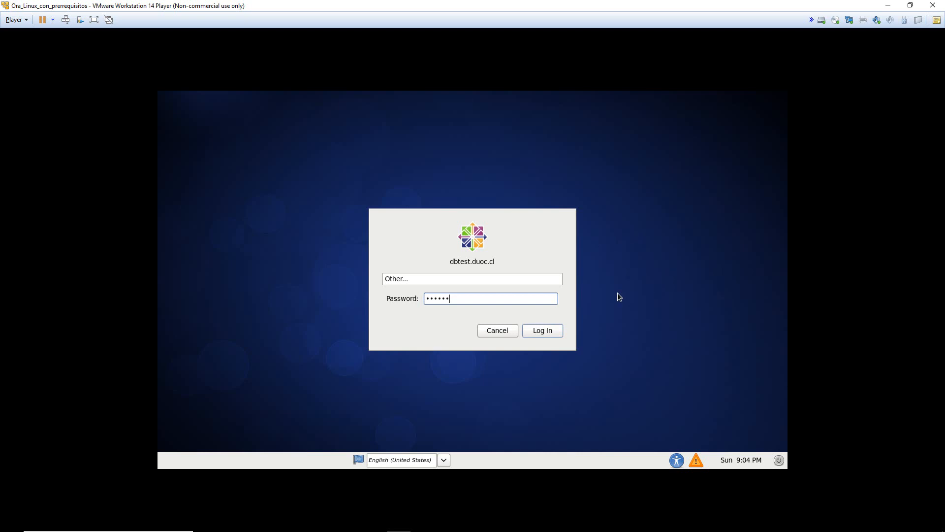
{"action": "key", "text": "Return"}
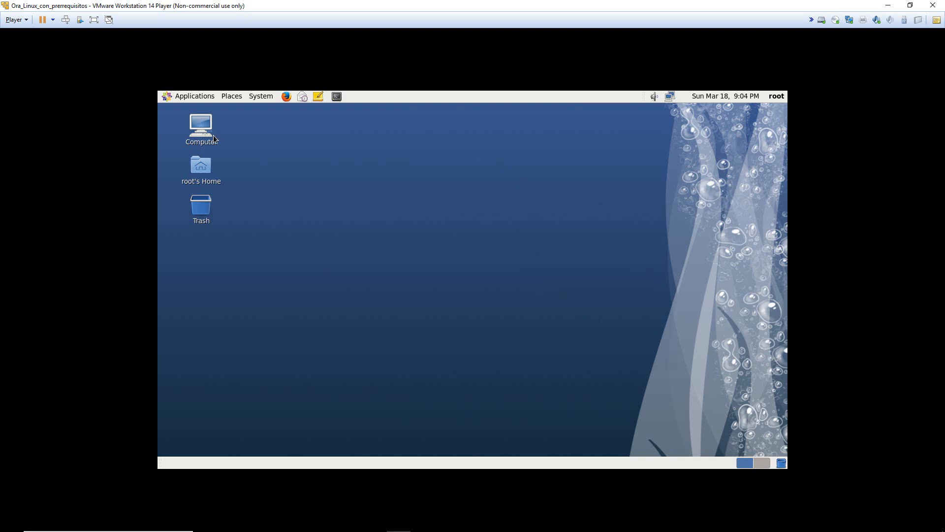
{"action": "right_click", "coordinate": [451, 168]}
- Open a terminal on the guest desktop and enlarge its text with Ctrl++
{"action": "left_click", "coordinate": [509, 213]}
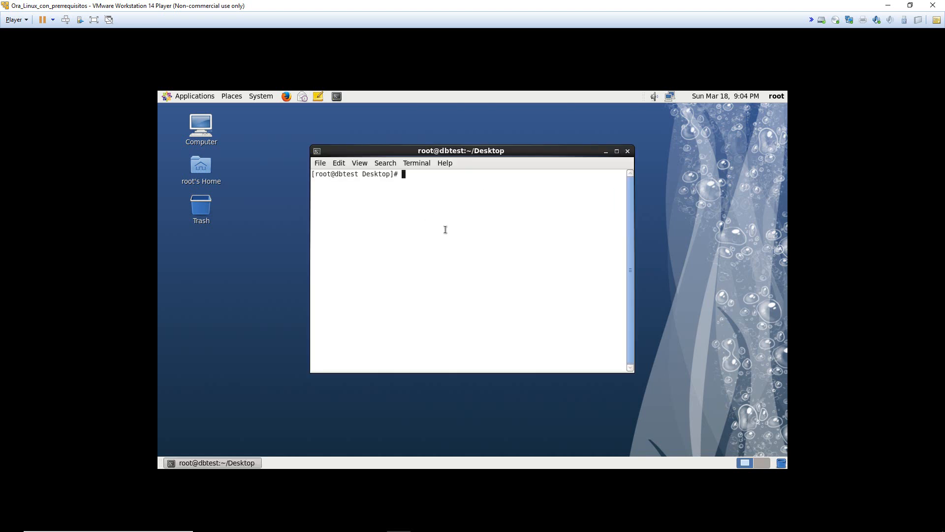
{"action": "left_click_drag", "start_coordinate": [403, 145], "coordinate": [361, 128]}
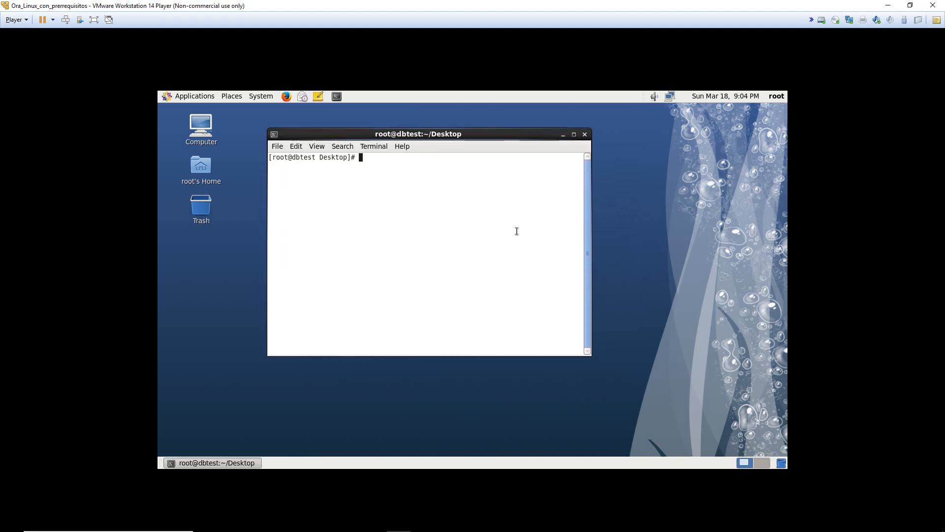
{"action": "key", "text": "ctrl+plus"}
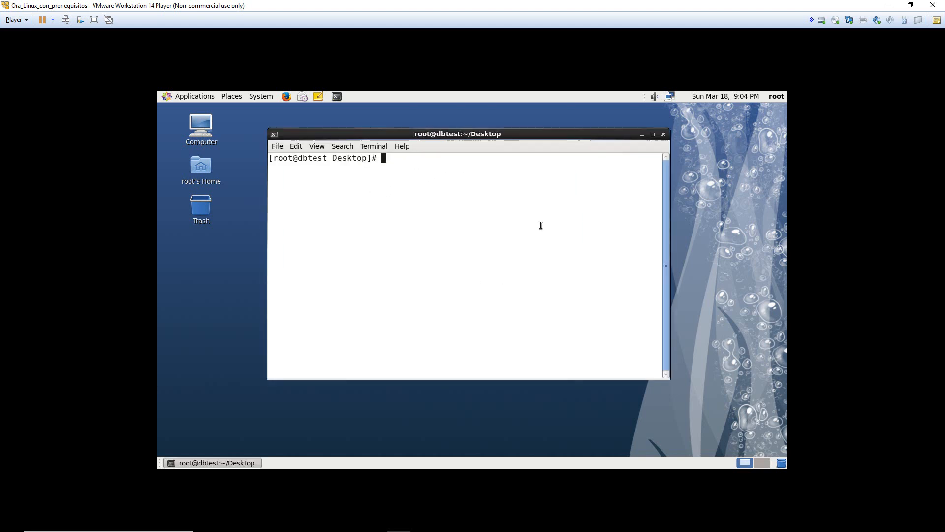
{"action": "left_click_drag", "start_coordinate": [490, 134], "coordinate": [485, 142]}
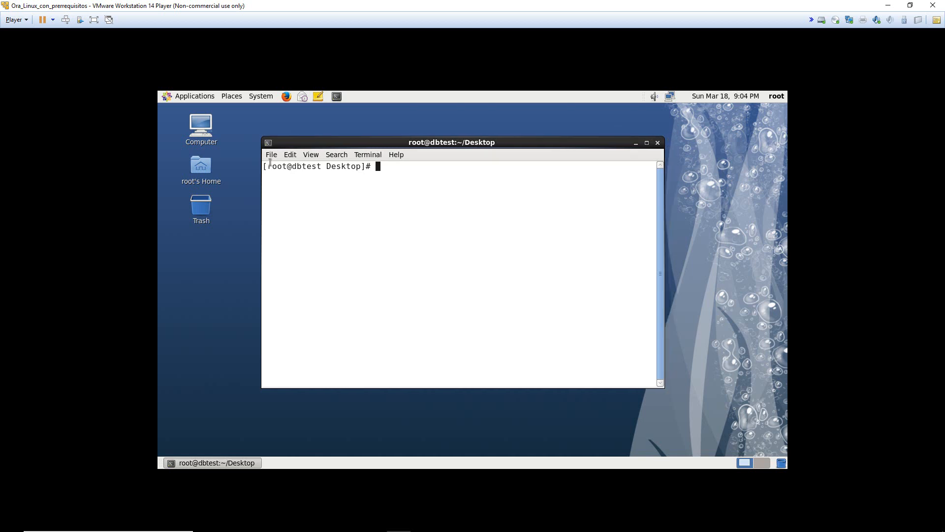
{"action": "double_click", "coordinate": [285, 167]}
{"action": "left_click", "coordinate": [286, 168]}
- Run cd / and ls to list the root directory's folders
{"action": "type", "text": "cd /"}
{"action": "key", "text": "Return"}
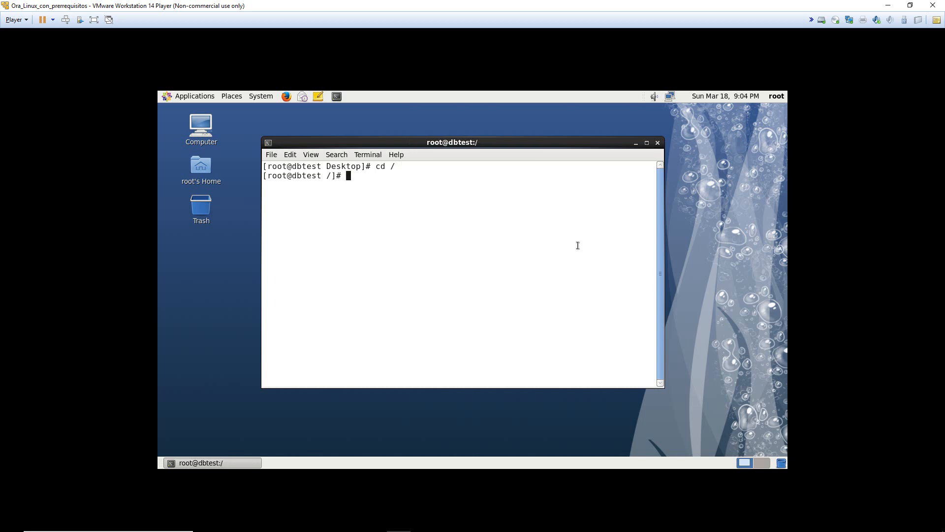
{"action": "type", "text": "ls"}
{"action": "key", "text": "BackSpace"}
{"action": "key", "text": "BackSpace"}
{"action": "type", "text": "ls"}
{"action": "key", "text": "Return"}
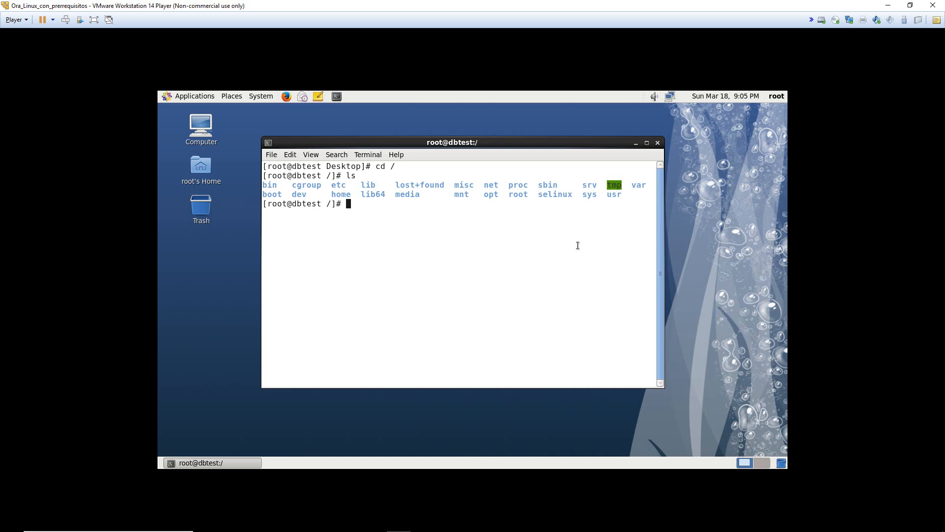
{"action": "type", "text": "g"}
{"action": "key", "text": "BackSpace"}
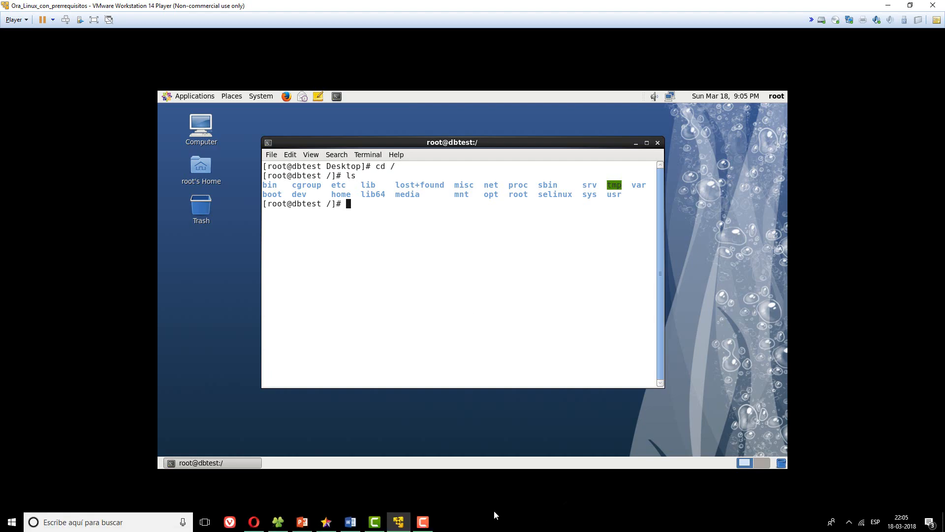
- Check the oinstall and dba group names in Word's section 1, then return to the guest terminal
{"action": "left_click", "coordinate": [357, 523]}
{"action": "scroll", "coordinate": [469, 182], "scroll_direction": "up", "scroll_amount": 15}
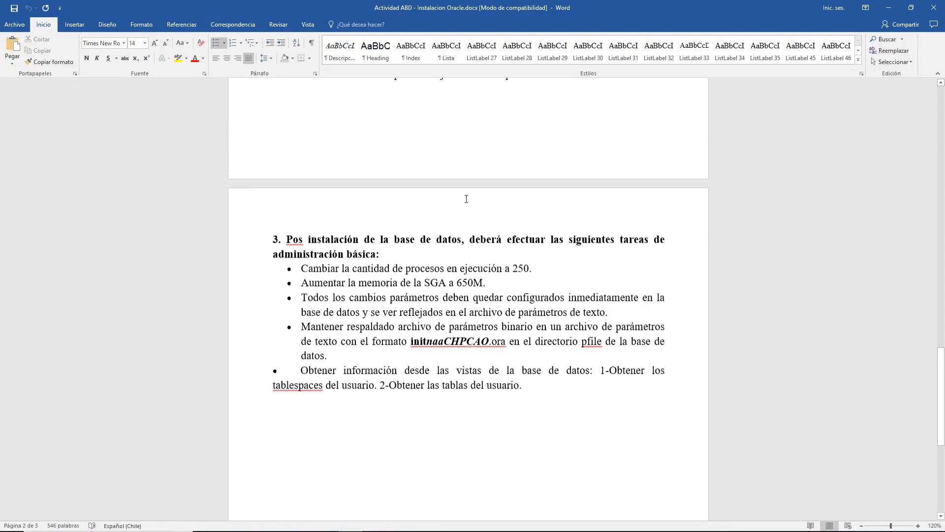
{"action": "scroll", "coordinate": [468, 182], "scroll_direction": "up", "scroll_amount": 6}
{"action": "scroll", "coordinate": [513, 165], "scroll_direction": "down", "scroll_amount": 8}
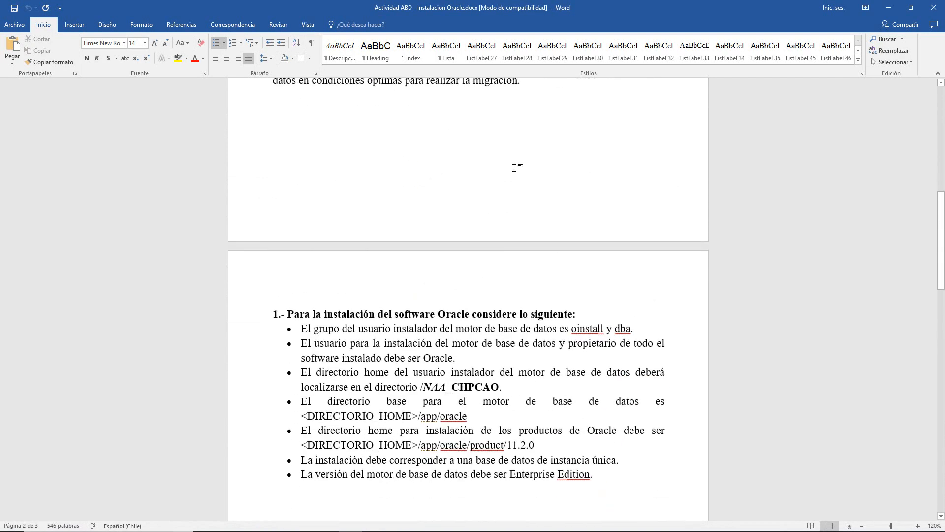
{"action": "left_click_drag", "start_coordinate": [356, 260], "coordinate": [441, 259]}
{"action": "left_click", "coordinate": [544, 274]}
{"action": "double_click", "coordinate": [593, 258]}
{"action": "left_click", "coordinate": [490, 261]}
{"action": "key", "text": "alt+Tab"}
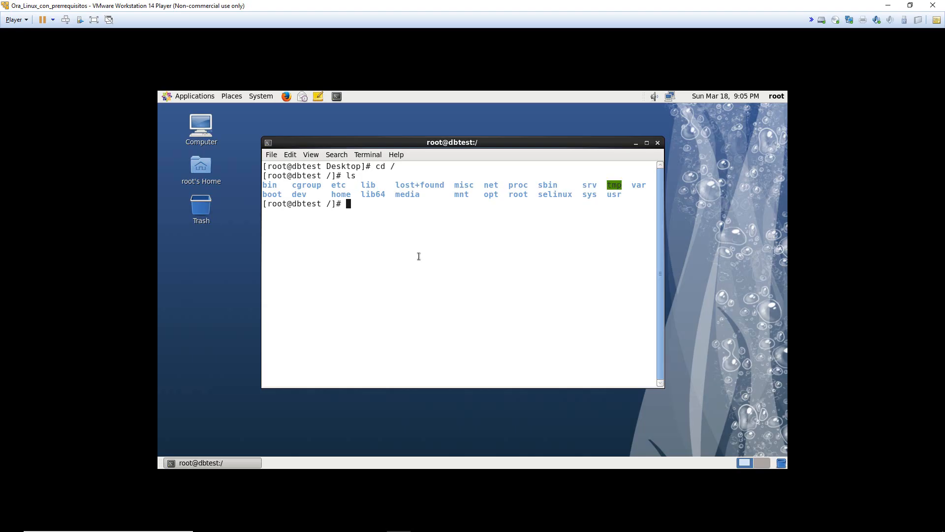
- Run groupadd oinstall and groupadd dba in the guest's root terminal
{"action": "type", "text": "groupadd oinstall"}
{"action": "key", "text": "Return"}
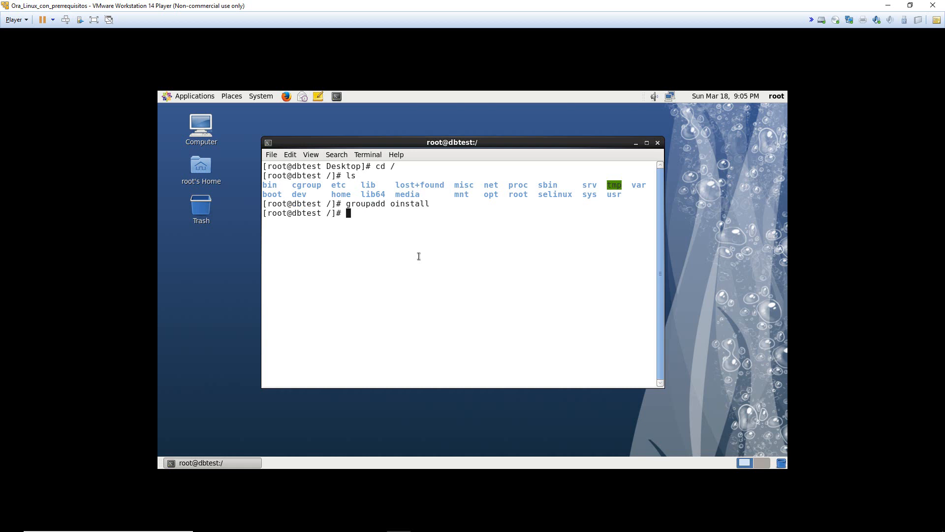
{"action": "type", "text": "groupadd dba"}
{"action": "key", "text": "BackSpace"}
{"action": "type", "text": "a"}
{"action": "key", "text": "Return"}
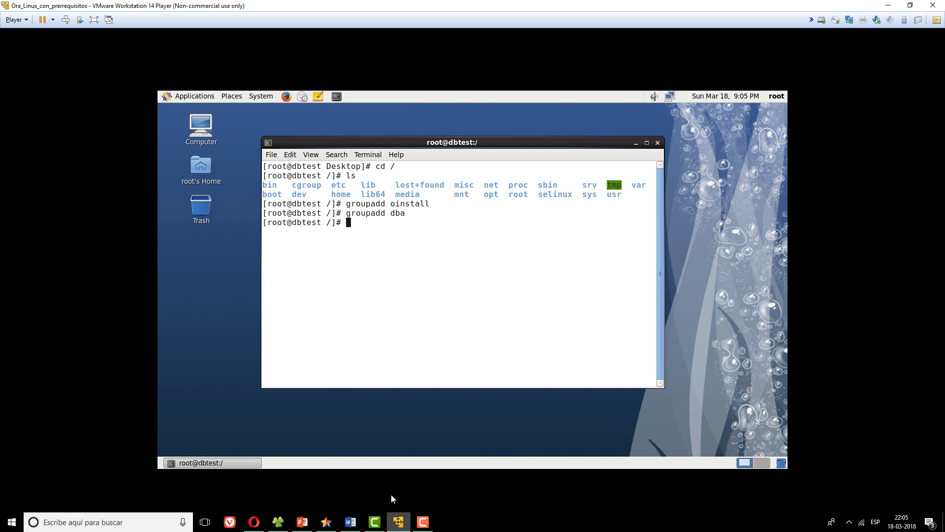
- Read the Word requirement about the Oracle installation user
{"action": "left_click", "coordinate": [351, 525]}
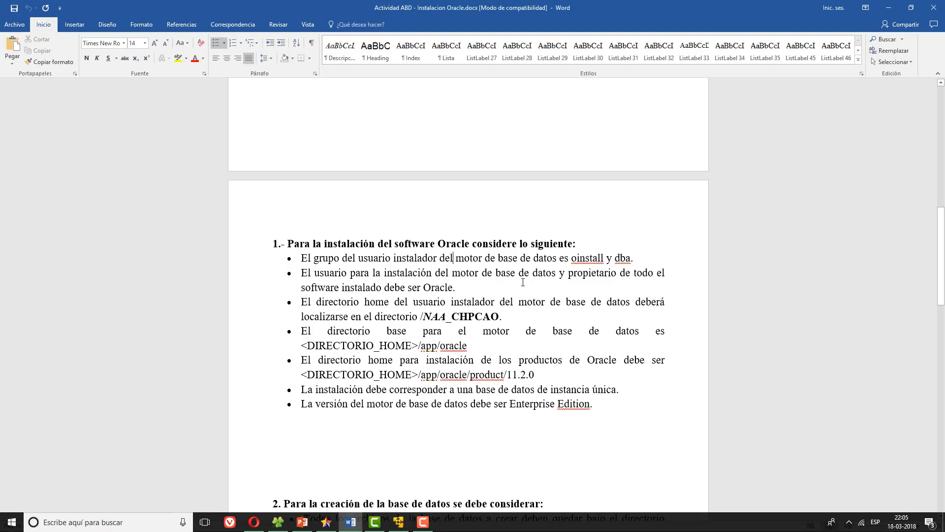
{"action": "left_click_drag", "start_coordinate": [302, 273], "coordinate": [559, 289]}
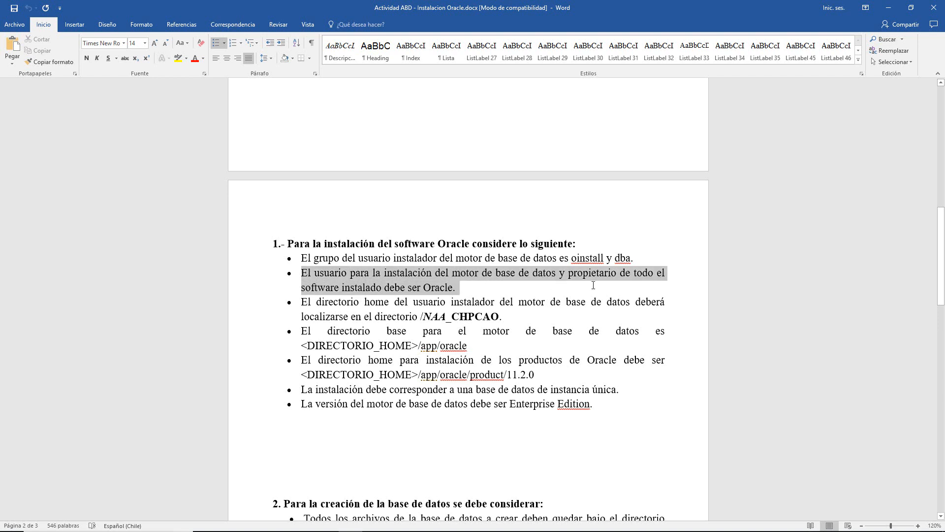
{"action": "left_click", "coordinate": [560, 289]}
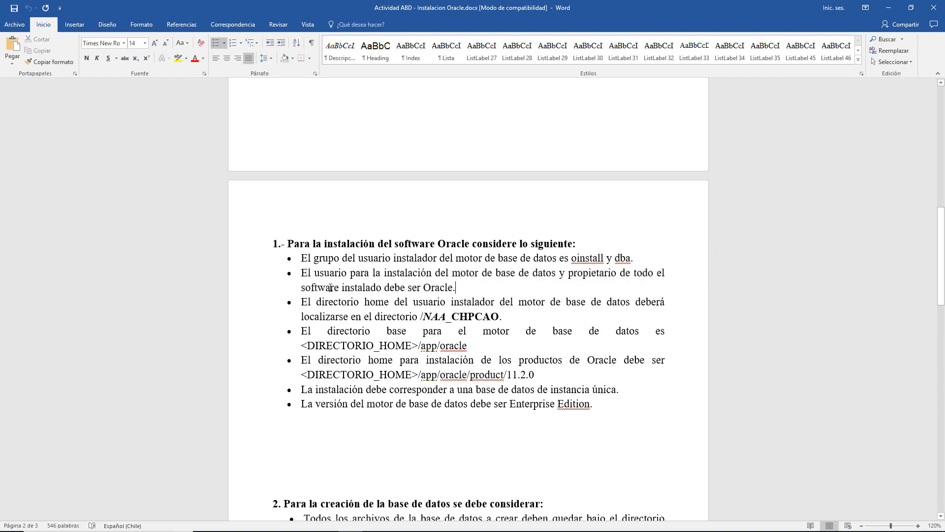
- Change 'Oracle.' to lowercase 'oracle.' in the second bullet and return to the virtual machine
{"action": "double_click", "coordinate": [430, 290]}
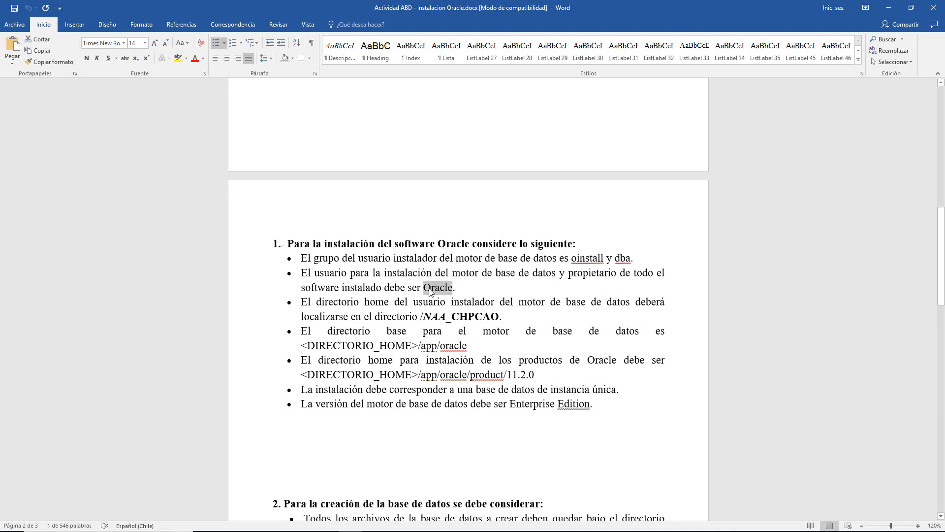
{"action": "left_click", "coordinate": [430, 290]}
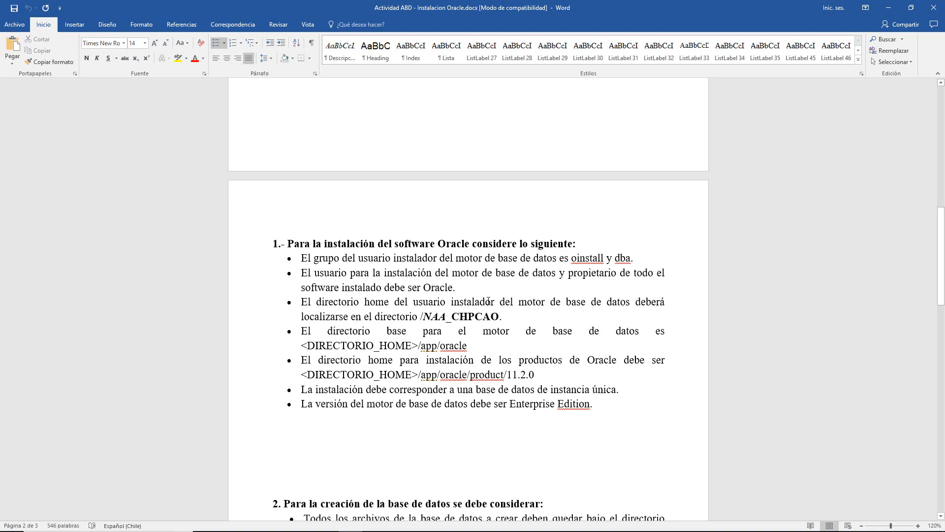
{"action": "key", "text": "BackSpace"}
{"action": "type", "text": "o"}
{"action": "key", "text": "shift+Right"}
{"action": "key", "text": "shift+Right"}
{"action": "key", "text": "shift+Right"}
{"action": "key", "text": "shift+Right"}
{"action": "key", "text": "shift+Right"}
{"action": "key", "text": "shift+Right"}
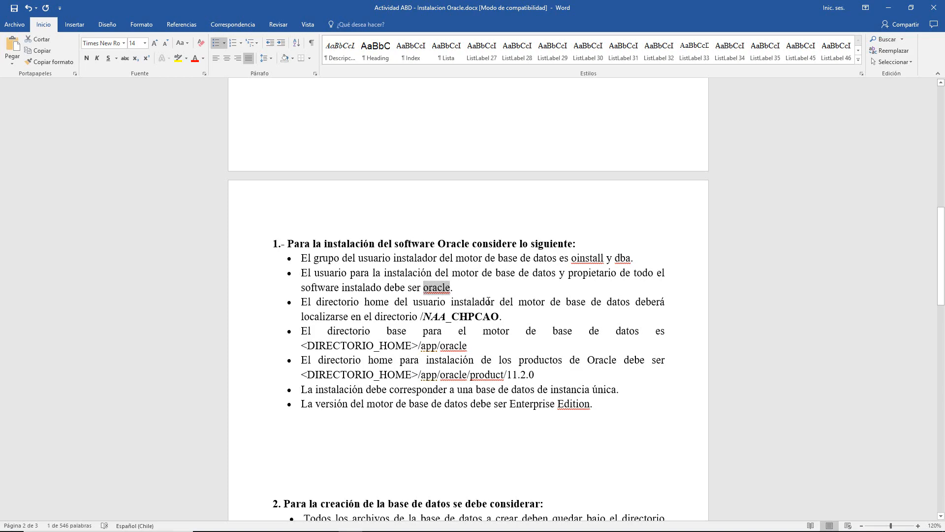
{"action": "key", "text": "alt+Tab"}
{"action": "left_click_drag", "start_coordinate": [462, 346], "coordinate": [455, 342]}
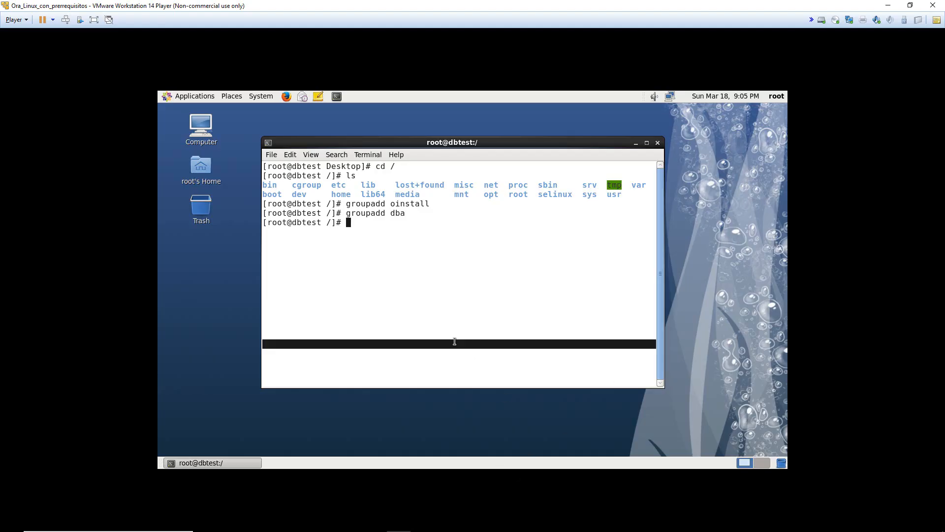
- Create the oracle user with useradd oracle -g oinstall -G dba
{"action": "left_click", "coordinate": [446, 332]}
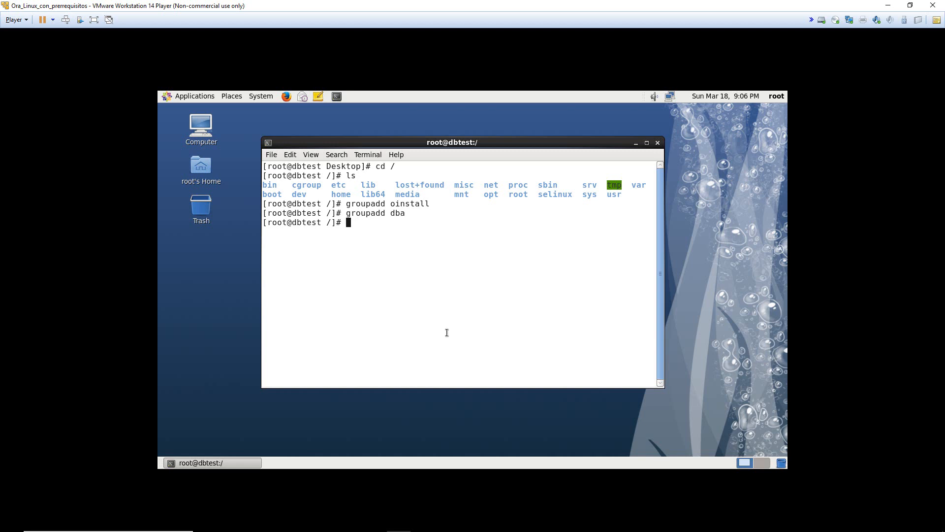
{"action": "type", "text": "useradd oracle"}
{"action": "right_click", "coordinate": [447, 333]}
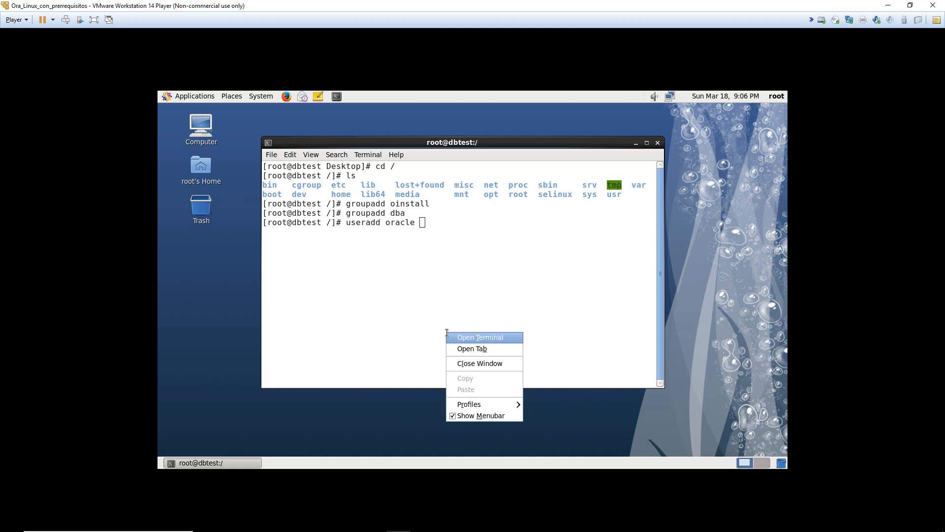
{"action": "left_click", "coordinate": [450, 276]}
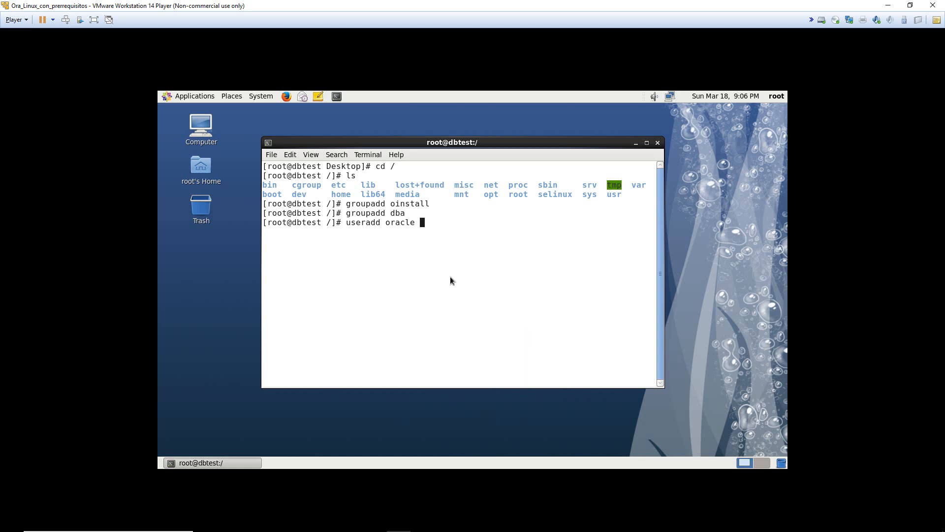
{"action": "type", "text": "-g oinstall -G dba"}
{"action": "key", "text": "Return"}
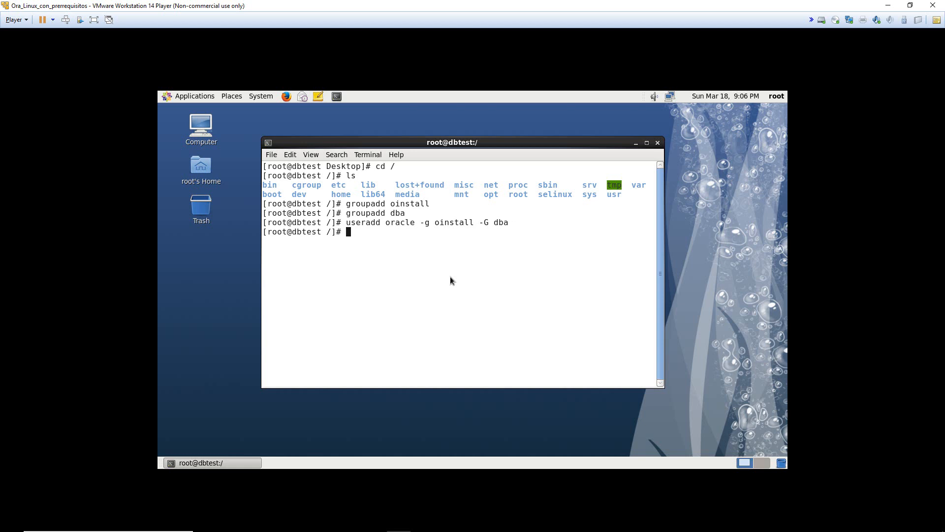
- Run id oracle and highlight uid 500, the primary group oinstall and the groups list
{"action": "type", "text": "id oracle"}
{"action": "key", "text": "Return"}
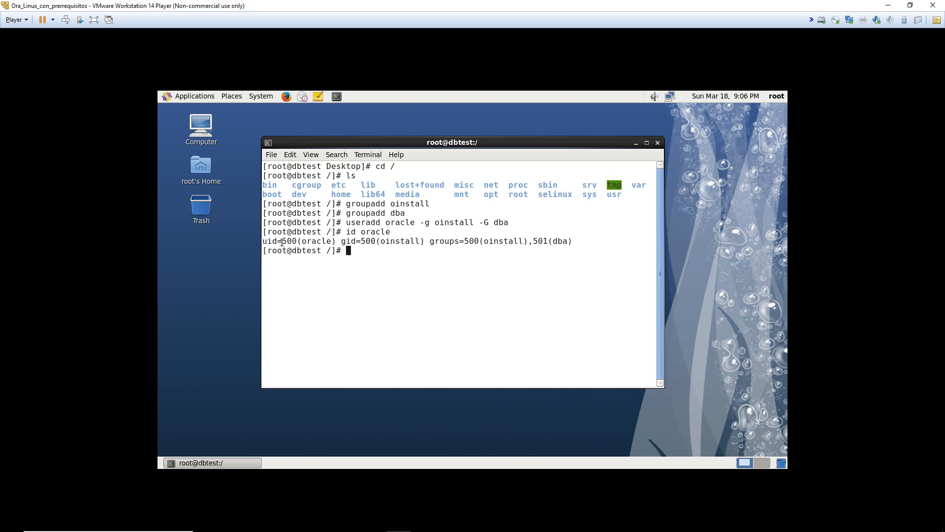
{"action": "left_click_drag", "start_coordinate": [284, 242], "coordinate": [300, 241]}
{"action": "left_click", "coordinate": [317, 226]}
{"action": "double_click", "coordinate": [296, 242]}
{"action": "left_click", "coordinate": [285, 242]}
{"action": "double_click", "coordinate": [321, 241]}
{"action": "left_click", "coordinate": [312, 241]}
{"action": "left_click_drag", "start_coordinate": [297, 243], "coordinate": [279, 242]}
{"action": "left_click", "coordinate": [280, 242]}
{"action": "left_click_drag", "start_coordinate": [378, 242], "coordinate": [411, 245]}
{"action": "left_click", "coordinate": [410, 245]}
{"action": "left_click", "coordinate": [411, 244]}
{"action": "left_click_drag", "start_coordinate": [442, 244], "coordinate": [421, 244]}
{"action": "left_click", "coordinate": [421, 244]}
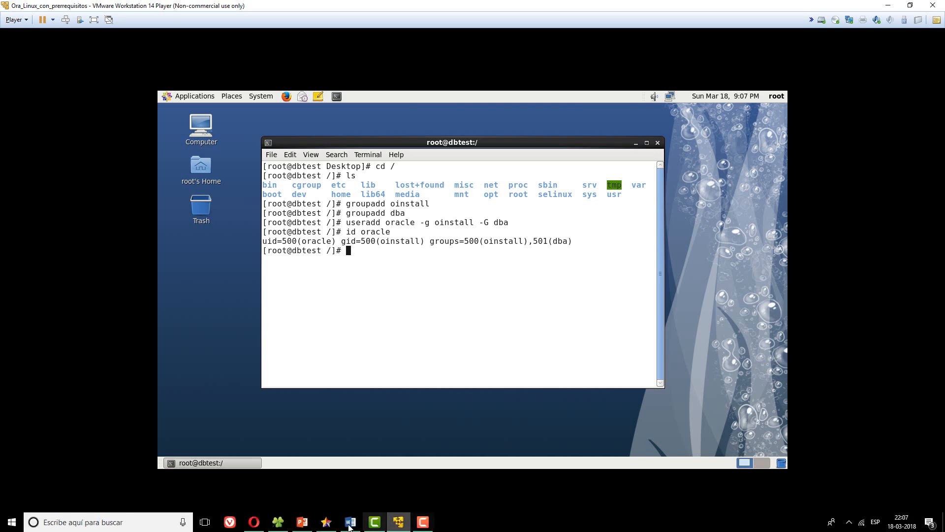
- Review the first requirement bullets and the home directory requirement in Word
{"action": "left_click", "coordinate": [350, 523]}
{"action": "left_click_drag", "start_coordinate": [310, 258], "coordinate": [501, 294]}
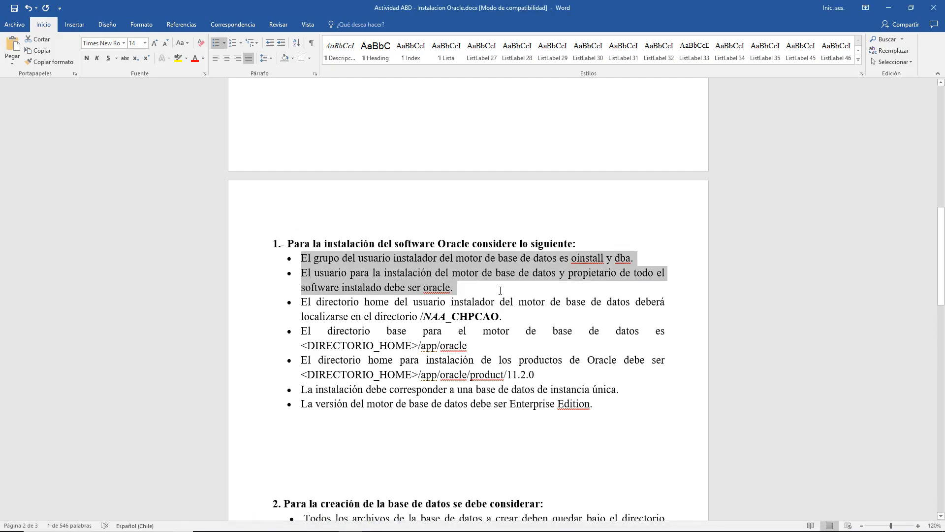
{"action": "left_click", "coordinate": [502, 294]}
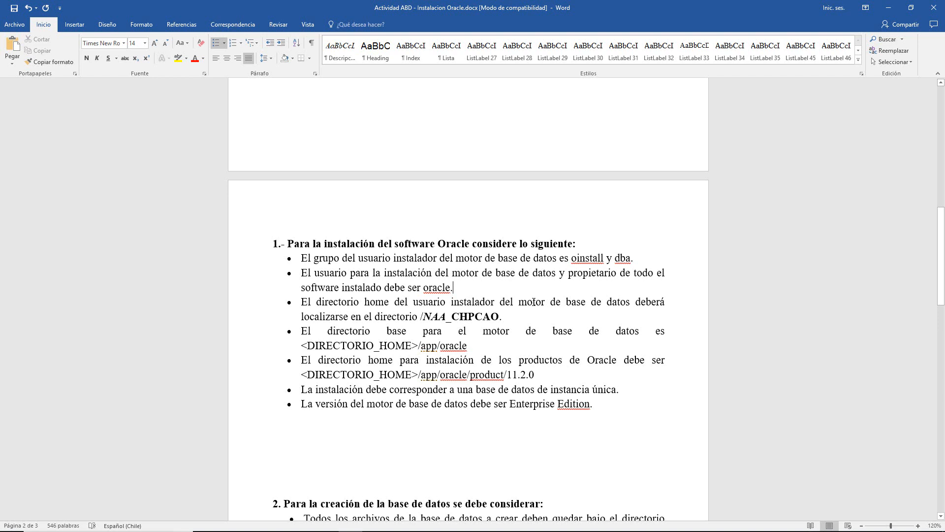
{"action": "left_click_drag", "start_coordinate": [302, 303], "coordinate": [525, 326]}
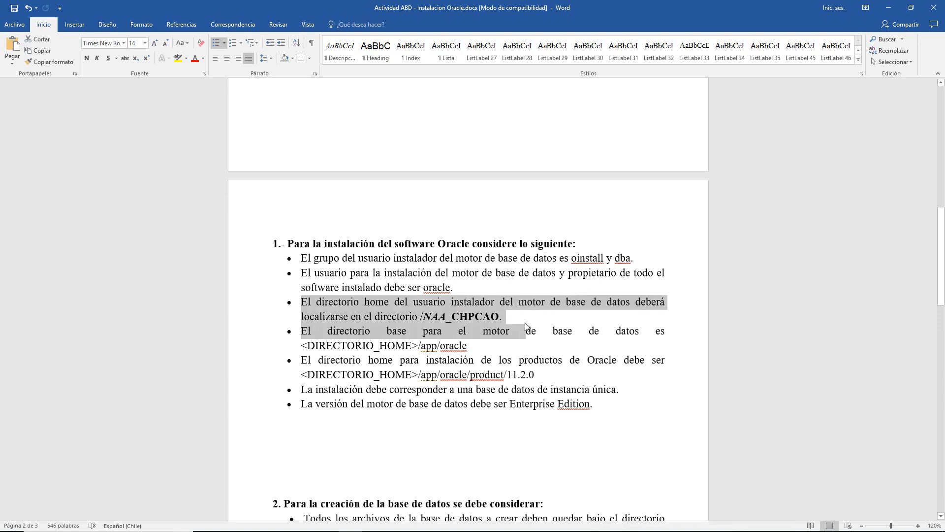
{"action": "left_click", "coordinate": [523, 320]}
{"action": "left_click_drag", "start_coordinate": [444, 311], "coordinate": [322, 302]}
{"action": "left_click", "coordinate": [522, 322]}
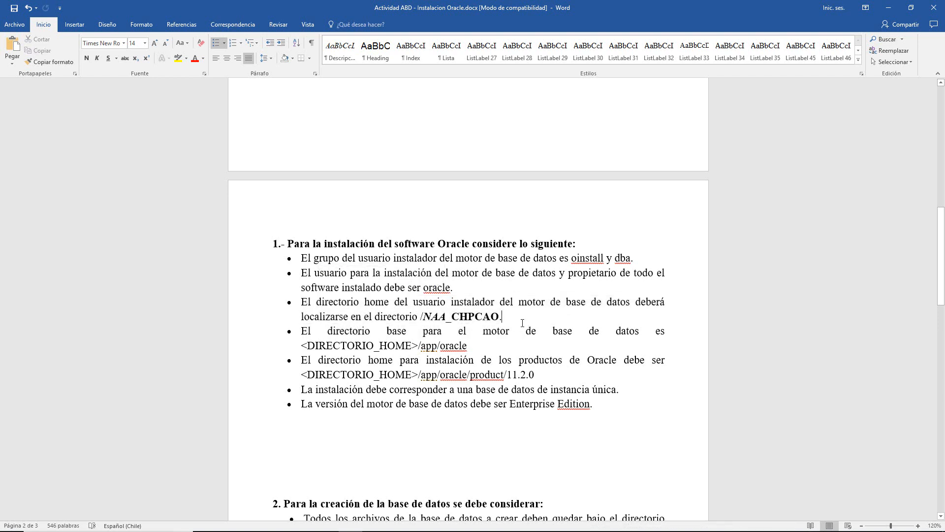
- Briefly type /u01 in the guest terminal, erase it, and return to Word
{"action": "key", "text": "alt+Tab"}
{"action": "type", "text": "/"}
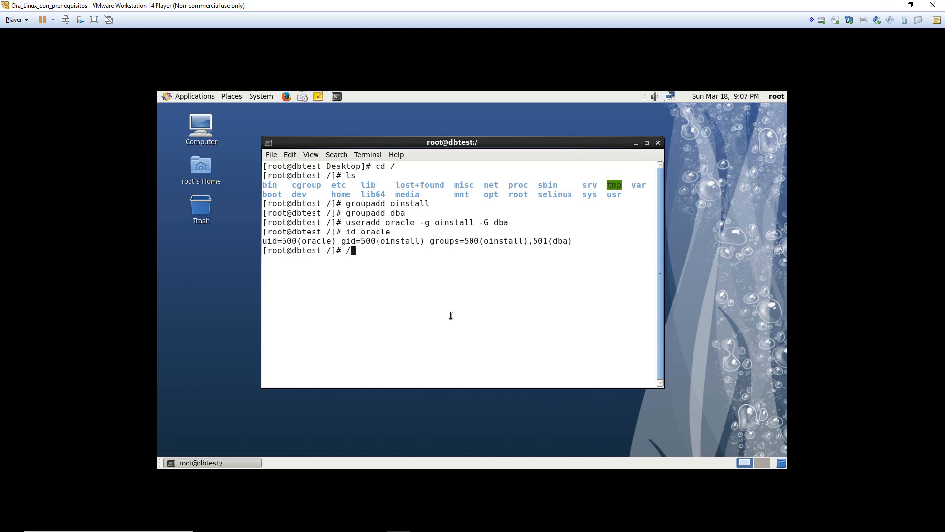
{"action": "type", "text": "u01"}
{"action": "key", "text": "BackSpace"}
{"action": "key", "text": "BackSpace"}
{"action": "key", "text": "BackSpace"}
{"action": "key", "text": "BackSpace"}
{"action": "key", "text": "alt+Tab"}
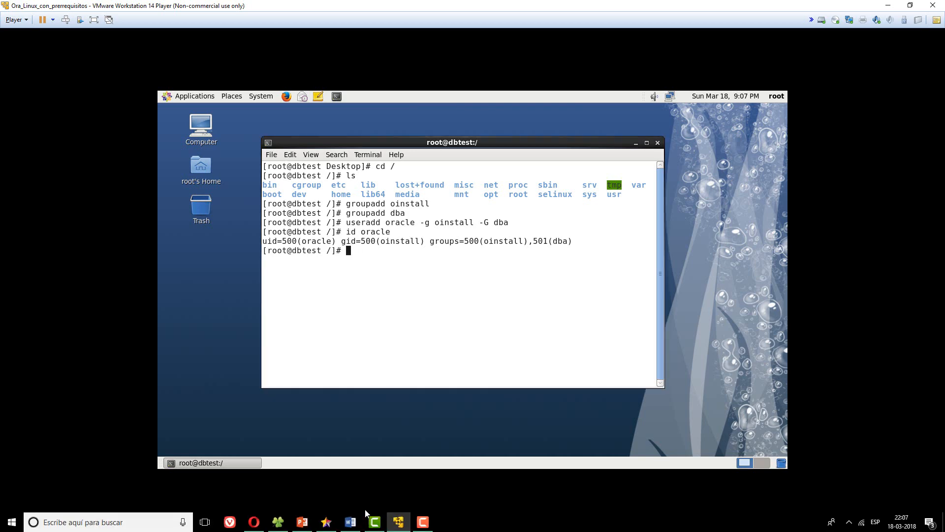
{"action": "left_click", "coordinate": [350, 521]}
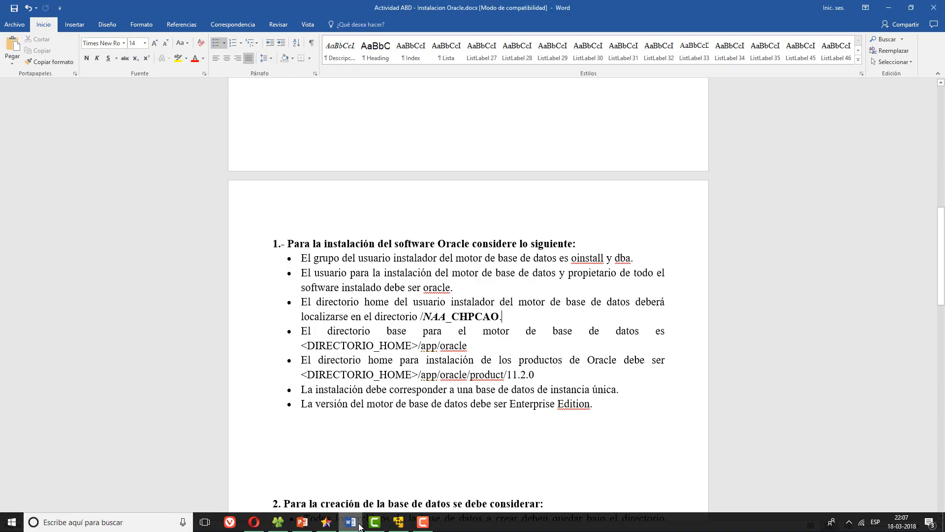
- Examine the NAA and CHPCAO parts of the /NAA_CHPCAO home directory path
{"action": "double_click", "coordinate": [424, 317]}
{"action": "left_click", "coordinate": [424, 317]}
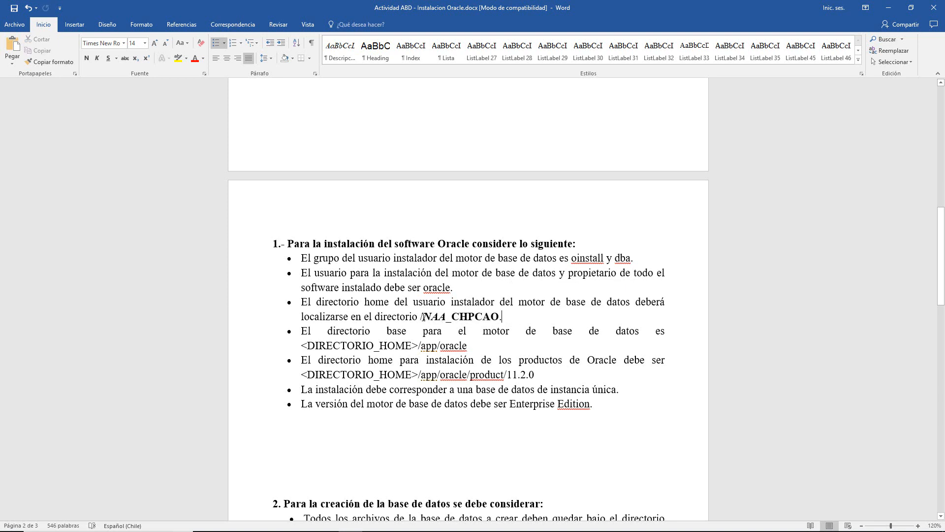
{"action": "left_click_drag", "start_coordinate": [423, 317], "coordinate": [446, 323]}
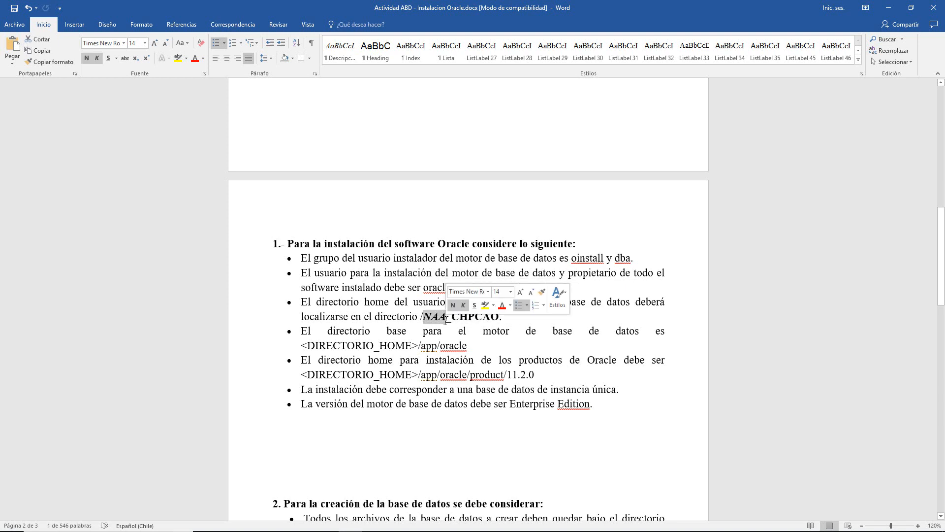
{"action": "left_click", "coordinate": [445, 320]}
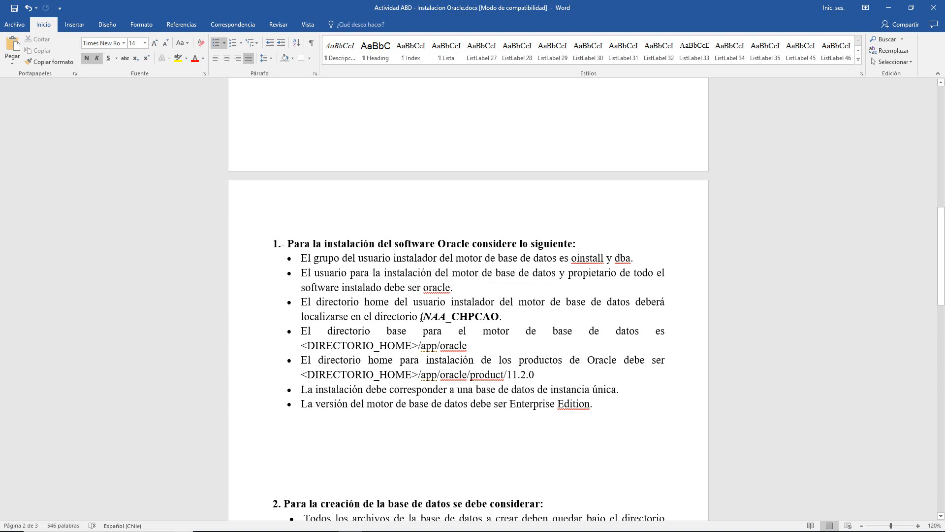
{"action": "left_click_drag", "start_coordinate": [420, 317], "coordinate": [423, 317]}
{"action": "double_click", "coordinate": [427, 318]}
{"action": "left_click", "coordinate": [425, 318]}
{"action": "left_click", "coordinate": [423, 317]}
{"action": "left_click_drag", "start_coordinate": [451, 317], "coordinate": [521, 320]}
{"action": "left_click", "coordinate": [495, 321]}
{"action": "left_click", "coordinate": [452, 318]}
{"action": "left_click", "coordinate": [520, 320]}
- Review the base directory, single-instance and Enterprise Edition requirements, rechecking NAA_CHPCAO
{"action": "left_click_drag", "start_coordinate": [305, 329], "coordinate": [666, 333]}
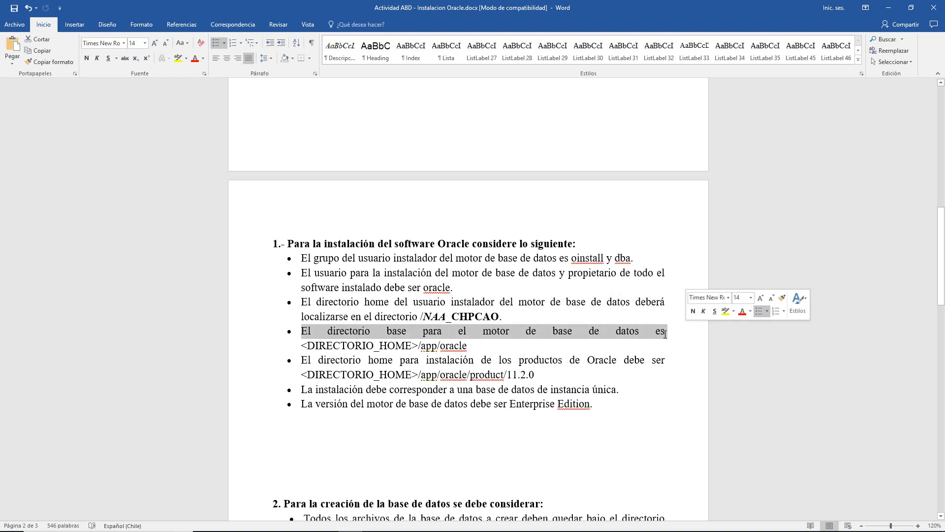
{"action": "left_click", "coordinate": [494, 344]}
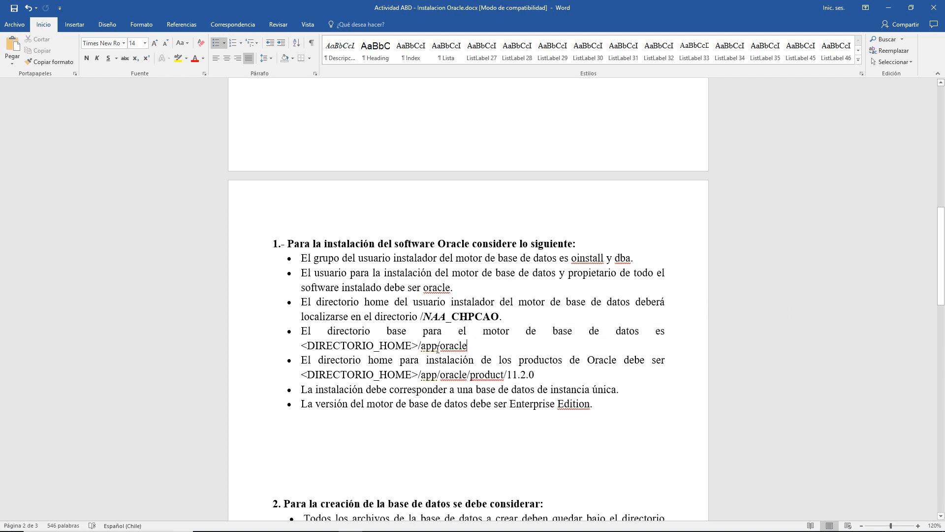
{"action": "scroll", "coordinate": [438, 349], "scroll_direction": "down", "scroll_amount": 1}
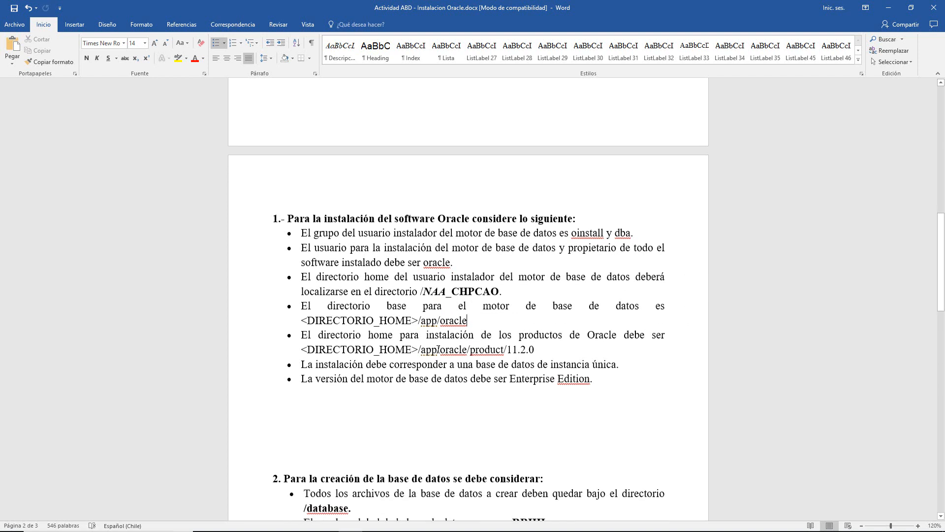
{"action": "left_click_drag", "start_coordinate": [302, 362], "coordinate": [624, 385]}
{"action": "left_click", "coordinate": [341, 372]}
{"action": "left_click", "coordinate": [624, 387]}
{"action": "left_click_drag", "start_coordinate": [315, 377], "coordinate": [632, 380]}
{"action": "left_click", "coordinate": [632, 379]}
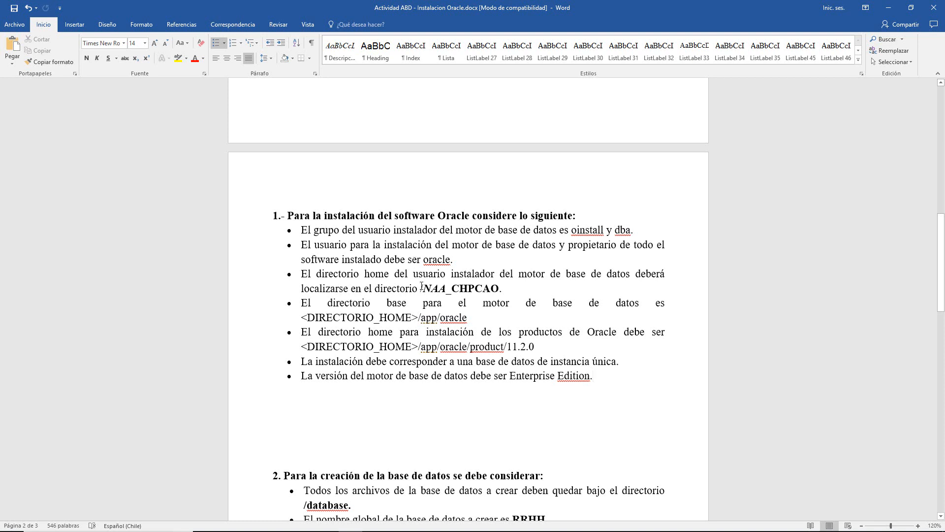
{"action": "left_click_drag", "start_coordinate": [423, 289], "coordinate": [443, 290]}
{"action": "left_click", "coordinate": [527, 290]}
{"action": "left_click", "coordinate": [443, 290]}
{"action": "scroll", "coordinate": [430, 283], "scroll_direction": "up", "scroll_amount": 10}
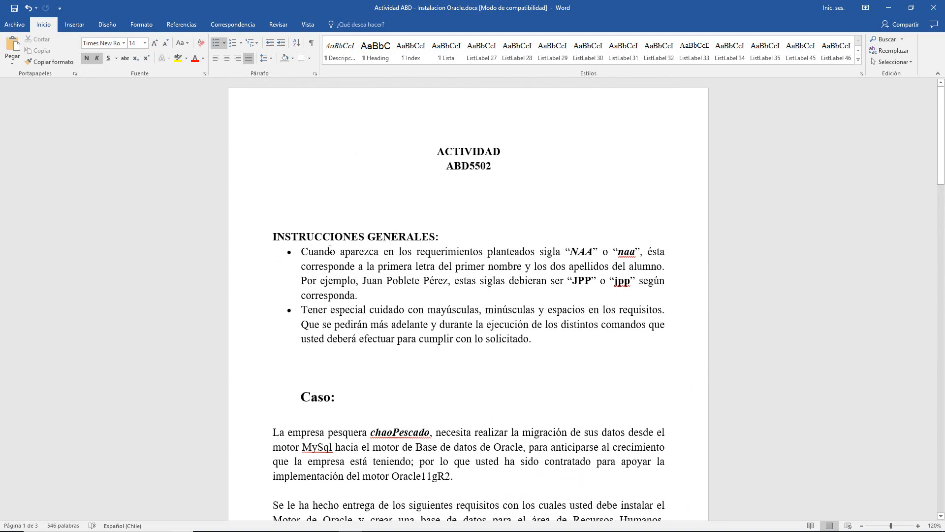
{"action": "left_click_drag", "start_coordinate": [330, 248], "coordinate": [485, 252]}
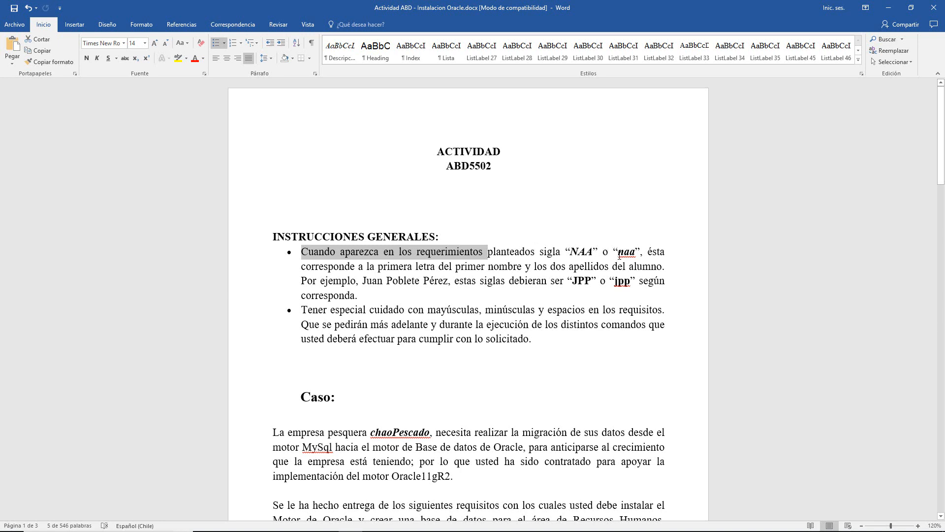
{"action": "left_click_drag", "start_coordinate": [619, 252], "coordinate": [637, 252]}
{"action": "left_click", "coordinate": [637, 251]}
{"action": "left_click", "coordinate": [547, 251]}
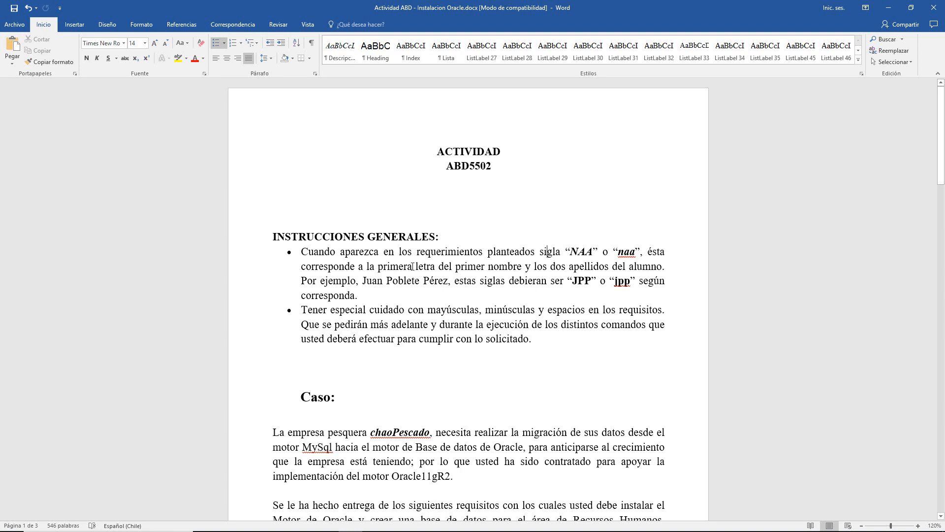
{"action": "left_click_drag", "start_coordinate": [301, 266], "coordinate": [622, 267]}
{"action": "left_click", "coordinate": [620, 268]}
{"action": "left_click_drag", "start_coordinate": [302, 268], "coordinate": [651, 270]}
{"action": "left_click", "coordinate": [651, 272]}
- Return to the guest and move the root terminal left, shrinking it to 70x19
{"action": "key", "text": "alt+Tab"}
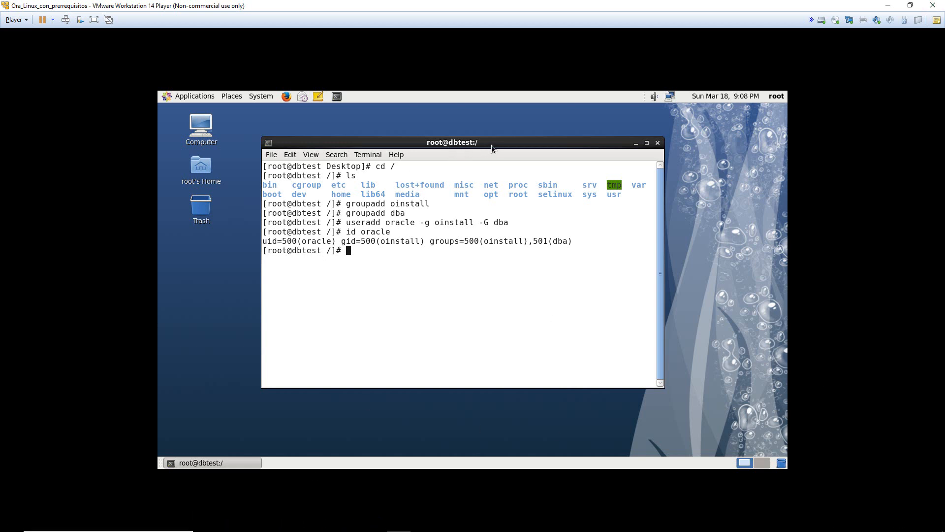
{"action": "left_click_drag", "start_coordinate": [491, 145], "coordinate": [415, 139]}
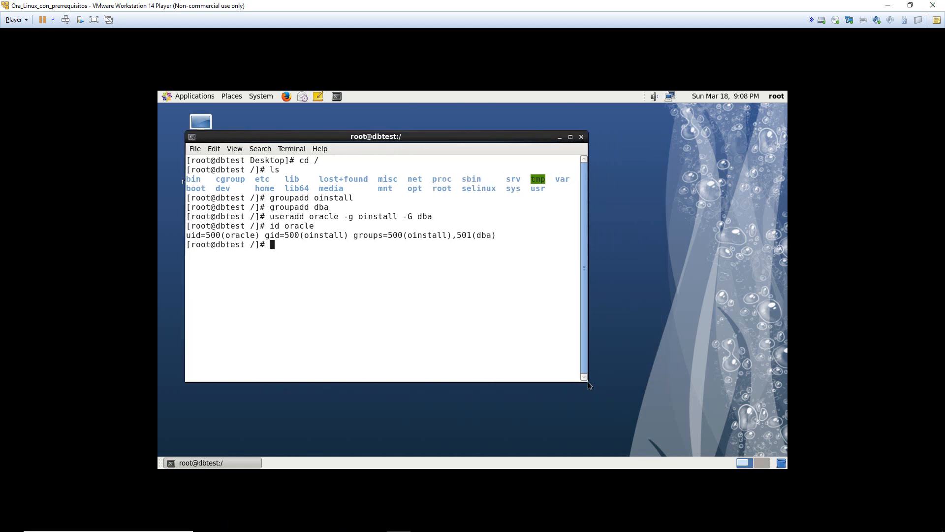
{"action": "left_click_drag", "start_coordinate": [589, 383], "coordinate": [538, 337]}
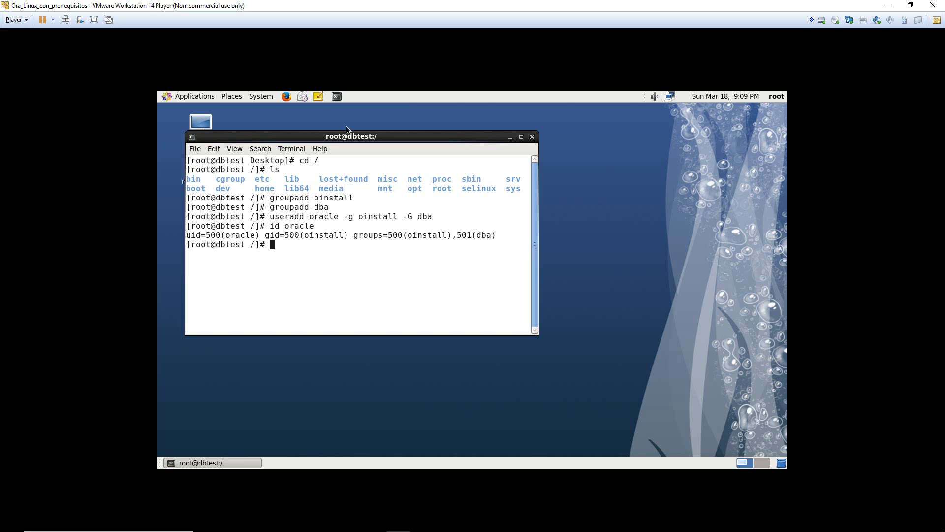
{"action": "mouse_move", "coordinate": [355, 139]}
{"action": "left_mouse_down"}
{"action": "mouse_move", "coordinate": [366, 137]}
{"action": "mouse_move", "coordinate": [336, 133]}
{"action": "mouse_move", "coordinate": [367, 136]}
{"action": "left_mouse_up"}
- Open a second terminal in the Desktop folder and run ifconfig with enlarged text
{"action": "right_click", "coordinate": [599, 286]}
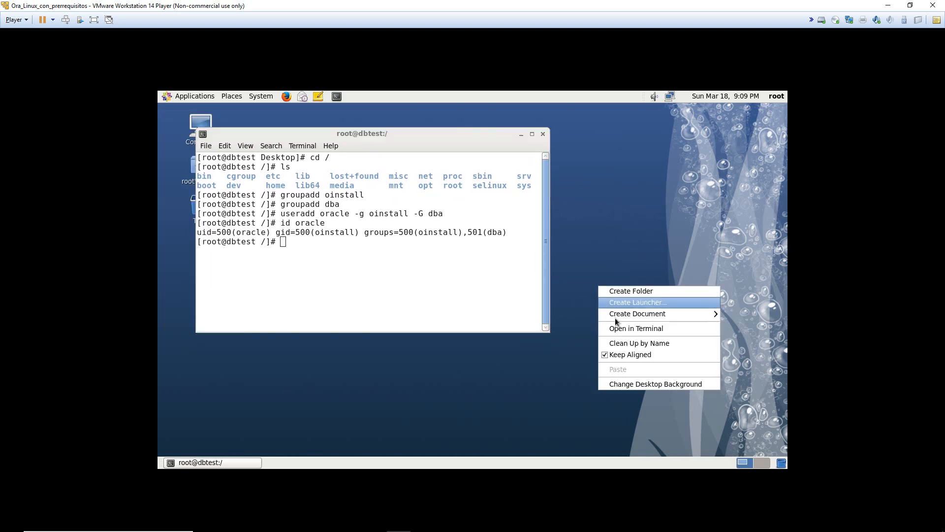
{"action": "left_click", "coordinate": [646, 334]}
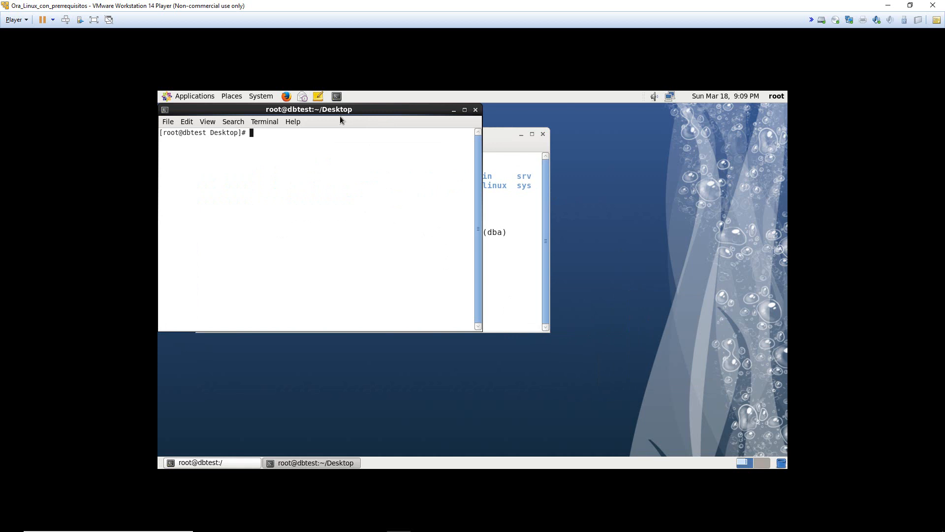
{"action": "left_click_drag", "start_coordinate": [358, 125], "coordinate": [624, 184]}
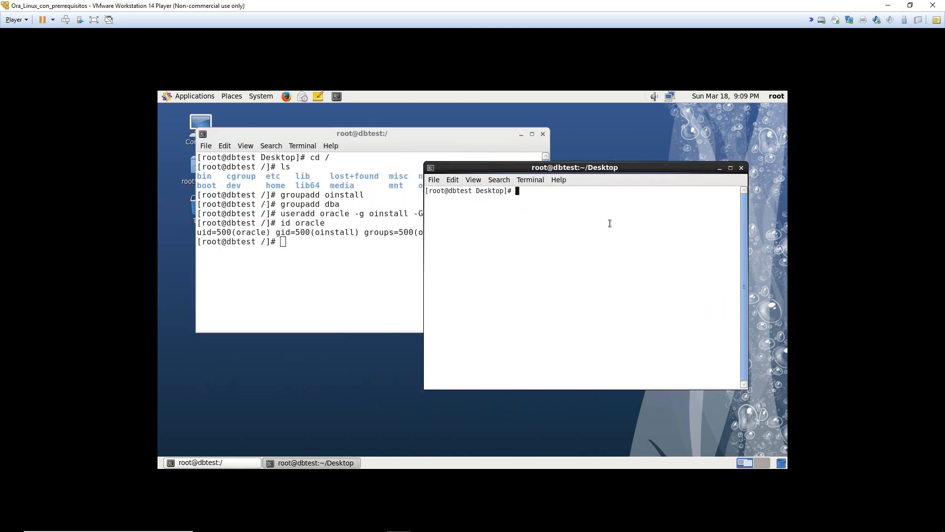
{"action": "type", "text": "ifocnfig"}
{"action": "key", "text": "BackSpace"}
{"action": "key", "text": "BackSpace"}
{"action": "key", "text": "BackSpace"}
{"action": "key", "text": "BackSpace"}
{"action": "key", "text": "BackSpace"}
{"action": "key", "text": "BackSpace"}
{"action": "type", "text": "config"}
{"action": "key", "text": "ctrl+plus"}
{"action": "key", "text": "ctrl+plus"}
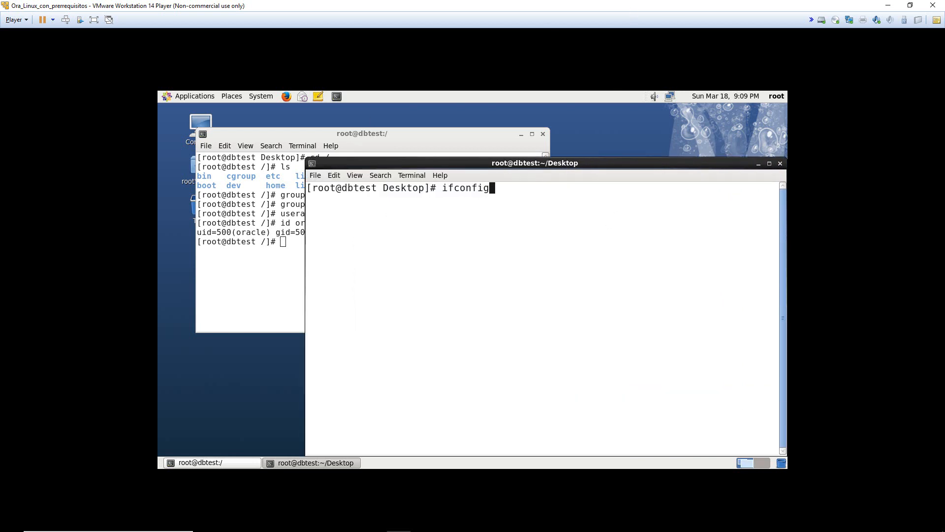
{"action": "left_click_drag", "start_coordinate": [306, 158], "coordinate": [389, 170]}
{"action": "left_click_drag", "start_coordinate": [487, 176], "coordinate": [405, 148]}
{"action": "key", "text": "Return"}
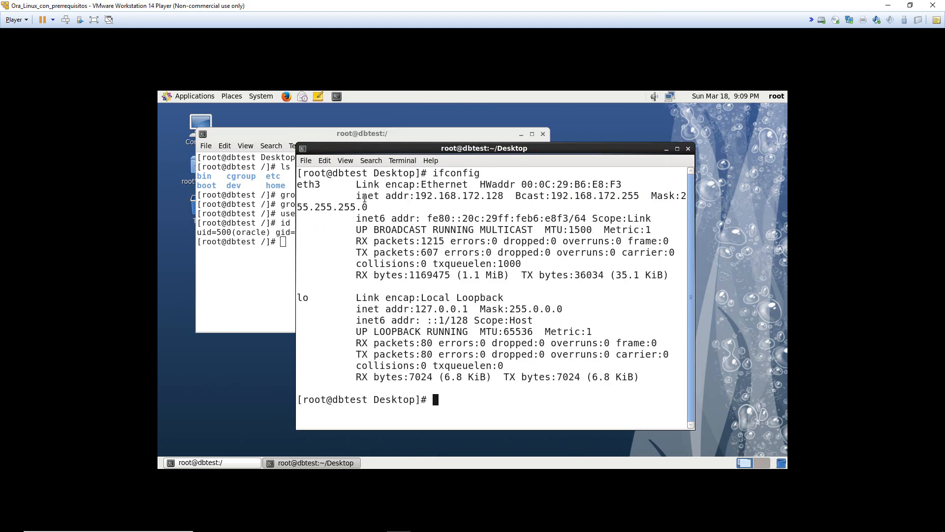
- Copy eth3's inet address 192.168.172.128 from the ifconfig output
{"action": "left_click_drag", "start_coordinate": [357, 199], "coordinate": [503, 196]}
{"action": "left_click", "coordinate": [343, 198]}
{"action": "left_click", "coordinate": [433, 195]}
{"action": "left_click", "coordinate": [499, 196]}
{"action": "left_click", "coordinate": [418, 196]}
{"action": "right_click", "coordinate": [473, 197]}
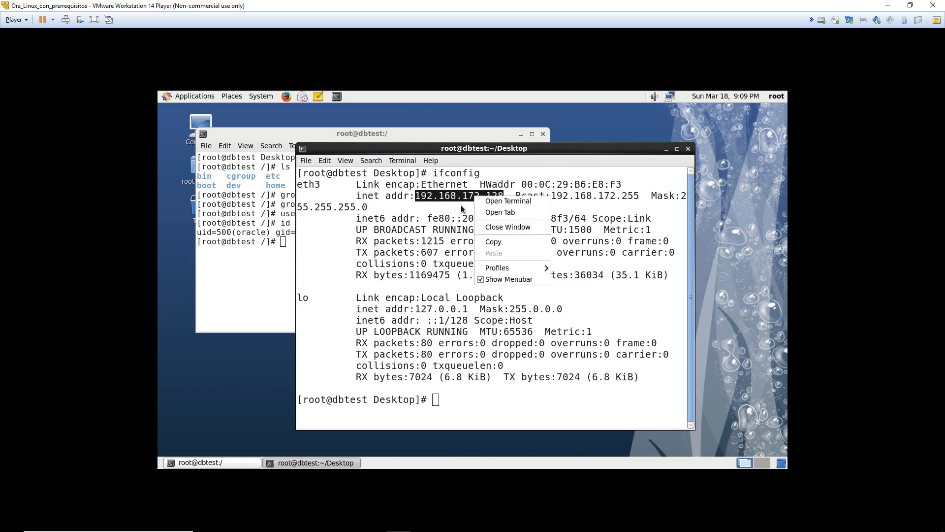
{"action": "left_click", "coordinate": [501, 243]}
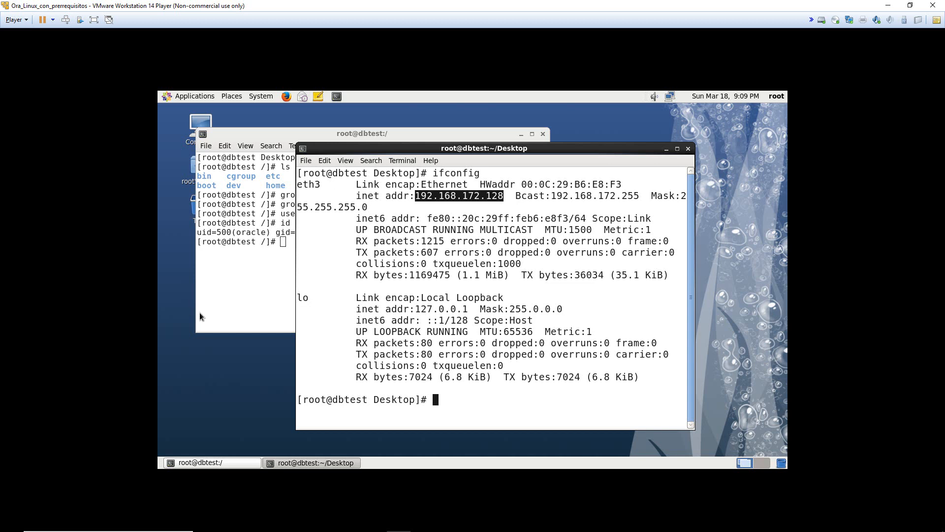
- Raise the root@dbtest:/ terminal and enter vi /etc/hosts, using Tab to list matching files
{"action": "left_click", "coordinate": [279, 139]}
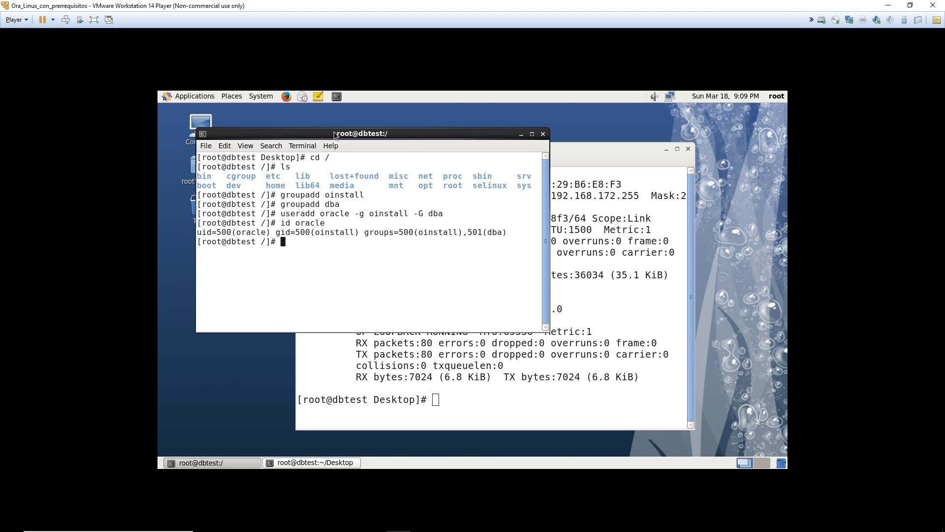
{"action": "left_click_drag", "start_coordinate": [334, 136], "coordinate": [334, 148]}
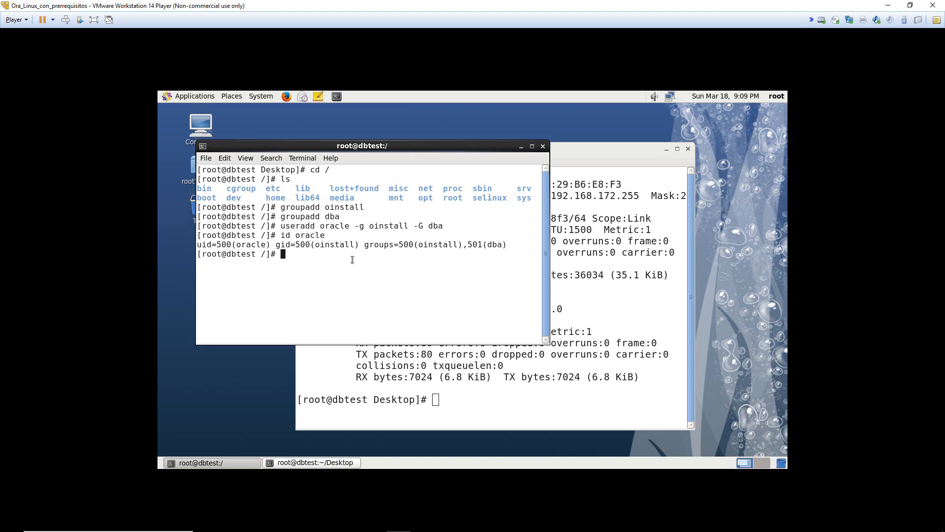
{"action": "type", "text": "vi /etc/host"}
{"action": "key", "text": "Tab"}
{"action": "key", "text": "Tab"}
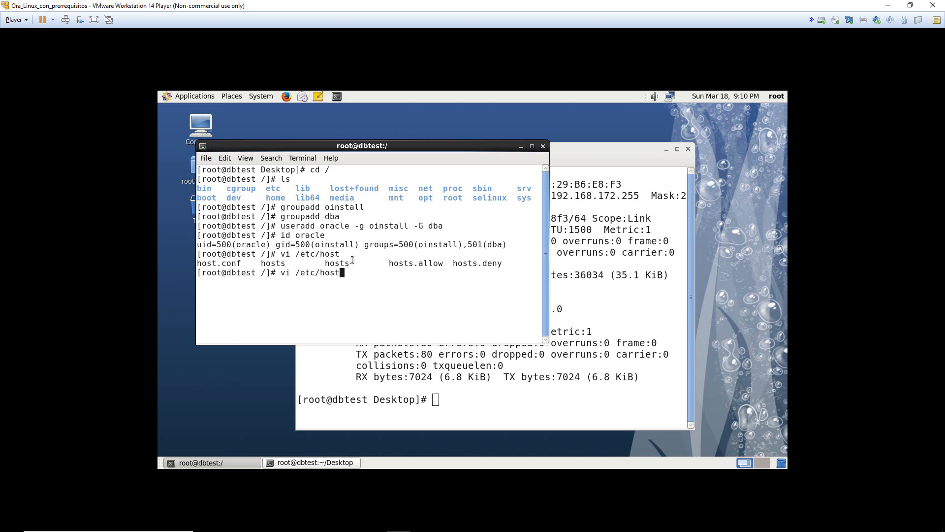
{"action": "type", "text": "s"}
- Open /etc/hosts in vi and position the cursor on the old 192.168.180.133 entry
{"action": "key", "text": "Return"}
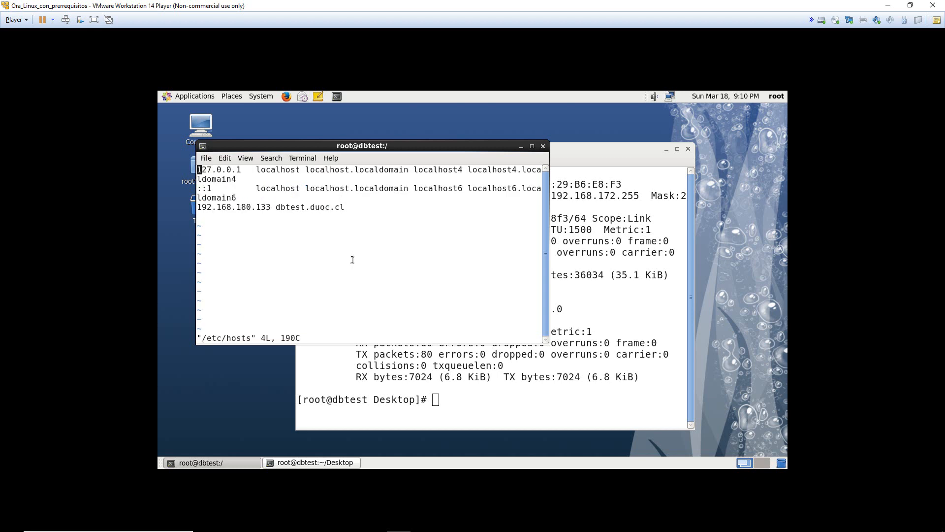
{"action": "key", "text": "Down"}
{"action": "key", "text": "Down"}
{"action": "key", "text": "Down"}
{"action": "key", "text": "Up"}
{"action": "key", "text": "Up"}
{"action": "key", "text": "Up"}
{"action": "key", "text": "Down"}
{"action": "key", "text": "Down"}
{"action": "key", "text": "Up"}
{"action": "key", "text": "Up"}
{"action": "key", "text": "Right"}
{"action": "key", "text": "Right"}
{"action": "key", "text": "Right"}
{"action": "key", "text": "Right"}
{"action": "key", "text": "Right"}
{"action": "key", "text": "Right"}
{"action": "key", "text": "Right"}
{"action": "key", "text": "Right"}
{"action": "key", "text": "Right"}
{"action": "key", "text": "Right"}
{"action": "key", "text": "Right"}
{"action": "key", "text": "Right"}
{"action": "key", "text": "Right"}
{"action": "key", "text": "Right"}
{"action": "key", "text": "Right"}
{"action": "key", "text": "Right"}
{"action": "key", "text": "Right"}
{"action": "key", "text": "Right"}
{"action": "key", "text": "Right"}
{"action": "key", "text": "Right"}
{"action": "key", "text": "Right"}
{"action": "key", "text": "Right"}
{"action": "key", "text": "Right"}
{"action": "key", "text": "Right"}
{"action": "key", "text": "Right"}
{"action": "key", "text": "Right"}
{"action": "key", "text": "Right"}
{"action": "key", "text": "Right"}
{"action": "key", "text": "Right"}
{"action": "key", "text": "Right"}
{"action": "key", "text": "Right"}
{"action": "key", "text": "Right"}
{"action": "key", "text": "Right"}
{"action": "key", "text": "Right"}
{"action": "key", "text": "Right"}
{"action": "key", "text": "Right"}
{"action": "key", "text": "Right"}
{"action": "key", "text": "Right"}
{"action": "key", "text": "Right"}
{"action": "key", "text": "Right"}
{"action": "key", "text": "Right"}
{"action": "key", "text": "Right"}
{"action": "key", "text": "Right"}
{"action": "key", "text": "Right"}
{"action": "key", "text": "Right"}
{"action": "key", "text": "Right"}
{"action": "key", "text": "Right"}
{"action": "key", "text": "Right"}
{"action": "key", "text": "Right"}
{"action": "key", "text": "Right"}
{"action": "key", "text": "Left"}
{"action": "key", "text": "Left"}
{"action": "key", "text": "Left"}
{"action": "key", "text": "Left"}
{"action": "key", "text": "Left"}
{"action": "key", "text": "Left"}
{"action": "key", "text": "Left"}
{"action": "key", "text": "Left"}
{"action": "key", "text": "Left"}
{"action": "key", "text": "Left"}
{"action": "key", "text": "Left"}
{"action": "key", "text": "Left"}
{"action": "key", "text": "Left"}
{"action": "key", "text": "Left"}
{"action": "key", "text": "Left"}
{"action": "key", "text": "Left"}
{"action": "key", "text": "Left"}
{"action": "key", "text": "Left"}
{"action": "key", "text": "Left"}
{"action": "key", "text": "Left"}
{"action": "key", "text": "Left"}
{"action": "key", "text": "Left"}
{"action": "key", "text": "Left"}
{"action": "key", "text": "Down"}
{"action": "key", "text": "Down"}
{"action": "key", "text": "Left"}
{"action": "key", "text": "Left"}
{"action": "key", "text": "Left"}
{"action": "key", "text": "Left"}
{"action": "key", "text": "Left"}
{"action": "key", "text": "Left"}
{"action": "key", "text": "Left"}
{"action": "key", "text": "Left"}
{"action": "key", "text": "Left"}
{"action": "key", "text": "Left"}
{"action": "key", "text": "Left"}
{"action": "key", "text": "Left"}
{"action": "key", "text": "Left"}
{"action": "key", "text": "Left"}
{"action": "key", "text": "Left"}
{"action": "key", "text": "Left"}
{"action": "key", "text": "Left"}
{"action": "key", "text": "Left"}
{"action": "key", "text": "Left"}
{"action": "key", "text": "Left"}
{"action": "key", "text": "Left"}
{"action": "key", "text": "Left"}
{"action": "key", "text": "Left"}
{"action": "key", "text": "Left"}
{"action": "key", "text": "Left"}
{"action": "key", "text": "Left"}
{"action": "key", "text": "Right"}
{"action": "key", "text": "Right"}
{"action": "key", "text": "Right"}
{"action": "key", "text": "Right"}
{"action": "key", "text": "Right"}
{"action": "key", "text": "Right"}
{"action": "key", "text": "Right"}
{"action": "key", "text": "Right"}
{"action": "key", "text": "Right"}
{"action": "key", "text": "Right"}
{"action": "key", "text": "Right"}
{"action": "key", "text": "Right"}
{"action": "key", "text": "Right"}
{"action": "key", "text": "Right"}
{"action": "key", "text": "Right"}
{"action": "key", "text": "Right"}
{"action": "key", "text": "Right"}
{"action": "key", "text": "Right"}
{"action": "key", "text": "Left"}
{"action": "key", "text": "Left"}
{"action": "key", "text": "Right"}
{"action": "key", "text": "Left"}
{"action": "key", "text": "Right"}
{"action": "key", "text": "Right"}
{"action": "key", "text": "Right"}
{"action": "key", "text": "Right"}
{"action": "key", "text": "Right"}
{"action": "key", "text": "Right"}
{"action": "key", "text": "Right"}
{"action": "key", "text": "Right"}
{"action": "key", "text": "Right"}
{"action": "key", "text": "Right"}
{"action": "key", "text": "Right"}
{"action": "key", "text": "Right"}
{"action": "key", "text": "Right"}
{"action": "key", "text": "Left"}
{"action": "key", "text": "Left"}
{"action": "key", "text": "Left"}
{"action": "key", "text": "Left"}
{"action": "key", "text": "Left"}
{"action": "key", "text": "Left"}
{"action": "key", "text": "Left"}
{"action": "key", "text": "Left"}
{"action": "key", "text": "Left"}
{"action": "key", "text": "Left"}
{"action": "key", "text": "Left"}
{"action": "key", "text": "Left"}
{"action": "key", "text": "Left"}
{"action": "key", "text": "Left"}
- Replace 192.168.180.133 with the pasted 192.168.172.128 and save the file with :wq
{"action": "key", "text": "i"}
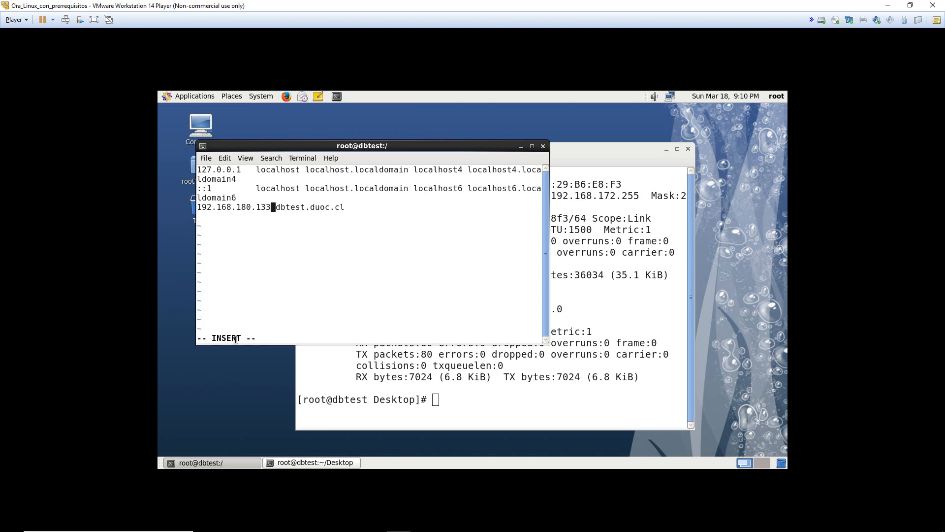
{"action": "key", "text": "BackSpace"}
{"action": "key", "text": "BackSpace"}
{"action": "key", "text": "BackSpace"}
{"action": "key", "text": "BackSpace"}
{"action": "key", "text": "BackSpace"}
{"action": "key", "text": "BackSpace"}
{"action": "key", "text": "BackSpace"}
{"action": "key", "text": "BackSpace"}
{"action": "key", "text": "BackSpace"}
{"action": "key", "text": "BackSpace"}
{"action": "key", "text": "BackSpace"}
{"action": "key", "text": "BackSpace"}
{"action": "key", "text": "BackSpace"}
{"action": "key", "text": "BackSpace"}
{"action": "key", "text": "BackSpace"}
{"action": "right_click", "coordinate": [285, 195]}
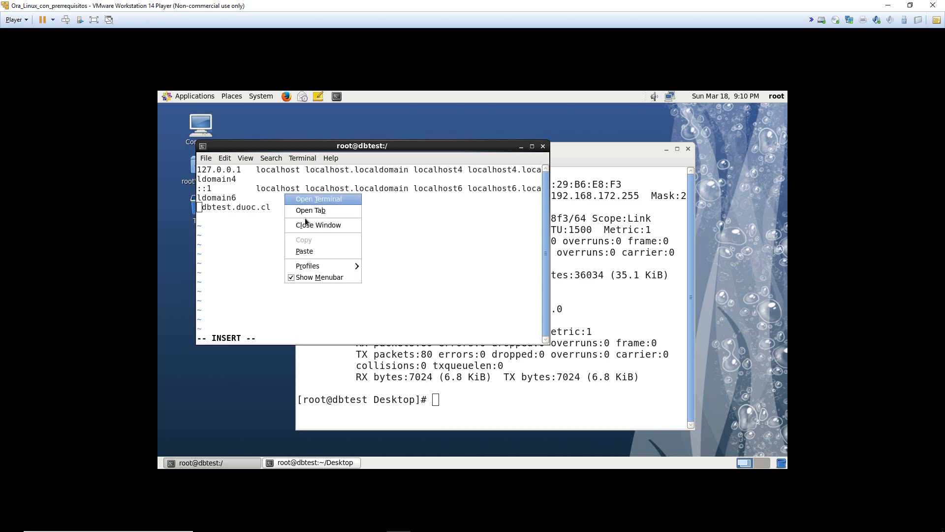
{"action": "left_click", "coordinate": [333, 252]}
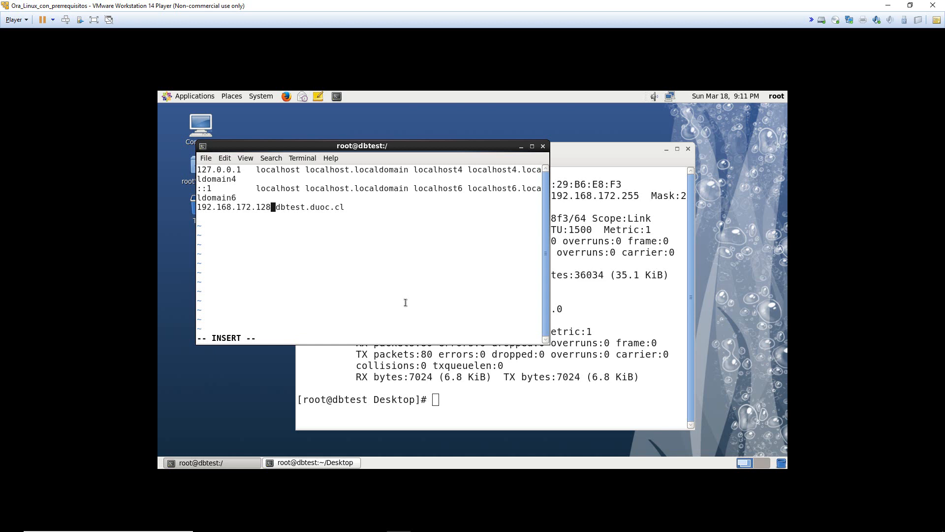
{"action": "key", "text": "Escape"}
{"action": "type", "text": ":wq"}
{"action": "key", "text": "Return"}
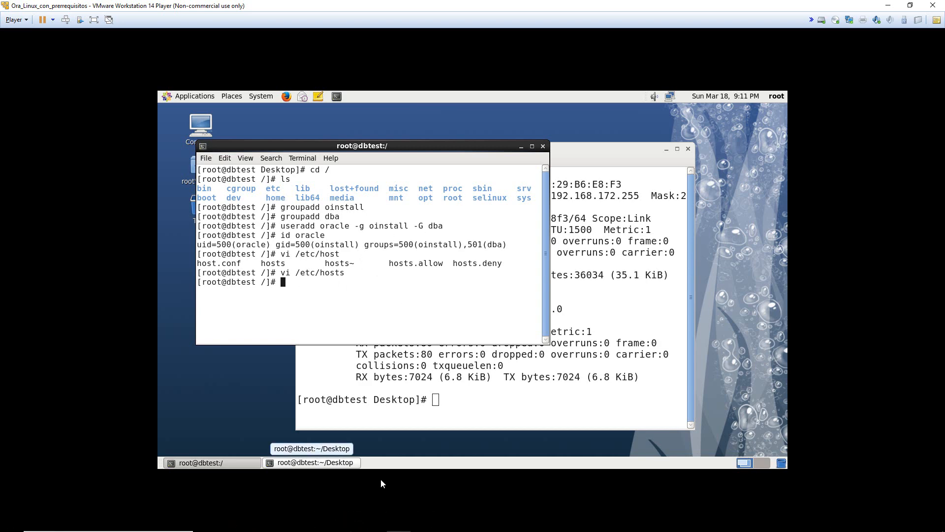
{"action": "left_click", "coordinate": [350, 526]}
{"action": "scroll", "coordinate": [373, 351], "scroll_direction": "down", "scroll_amount": 10}
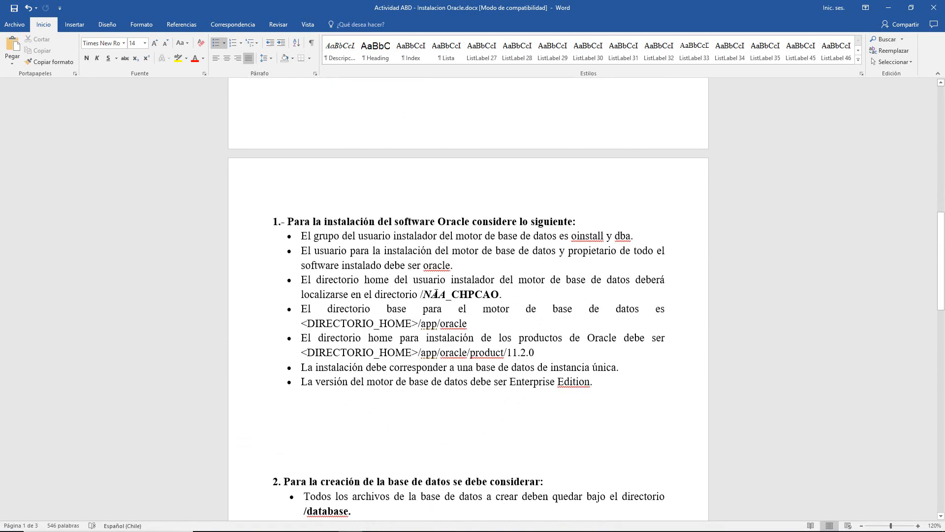
{"action": "double_click", "coordinate": [423, 292]}
{"action": "left_click", "coordinate": [456, 294]}
{"action": "double_click", "coordinate": [432, 293]}
{"action": "left_click", "coordinate": [431, 296]}
{"action": "double_click", "coordinate": [433, 294]}
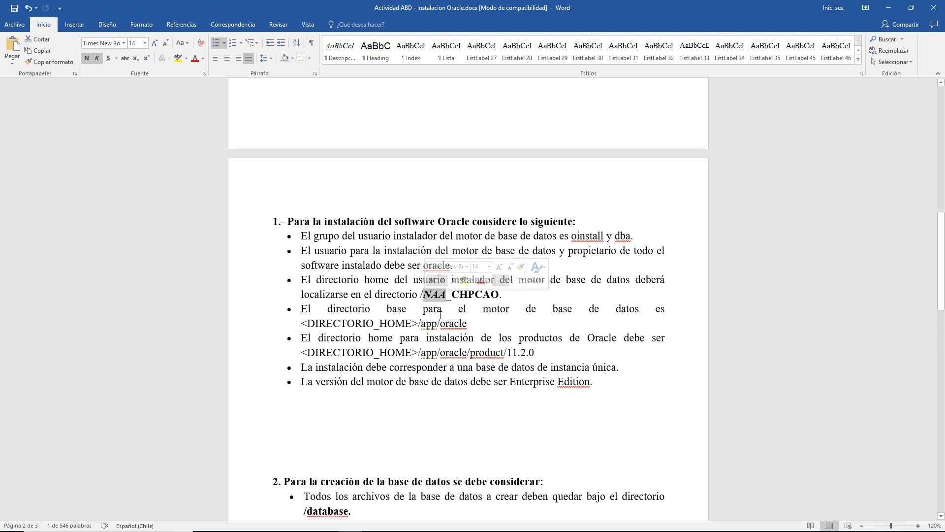
{"action": "scroll", "coordinate": [439, 314], "scroll_direction": "down", "scroll_amount": 2}
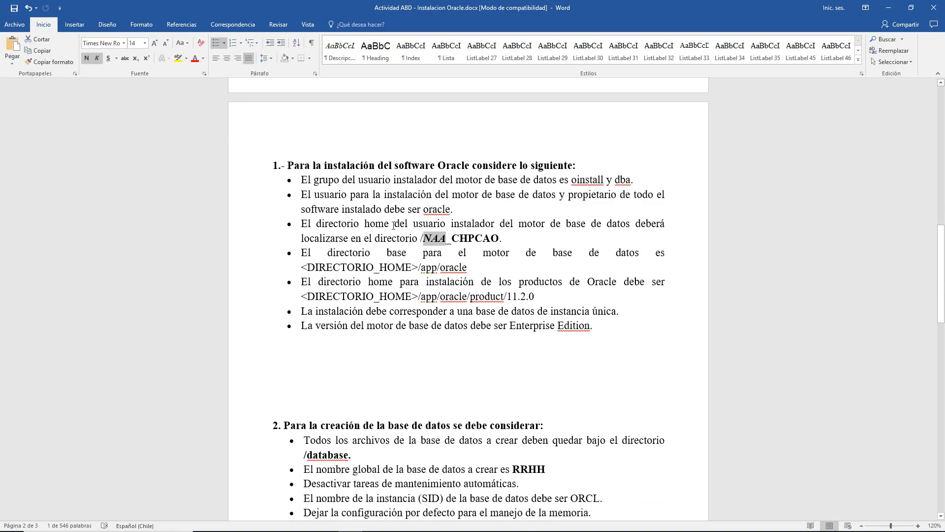
{"action": "scroll", "coordinate": [393, 225], "scroll_direction": "down", "scroll_amount": 2}
{"action": "scroll", "coordinate": [393, 225], "scroll_direction": "up", "scroll_amount": 2}
{"action": "left_click", "coordinate": [437, 241]}
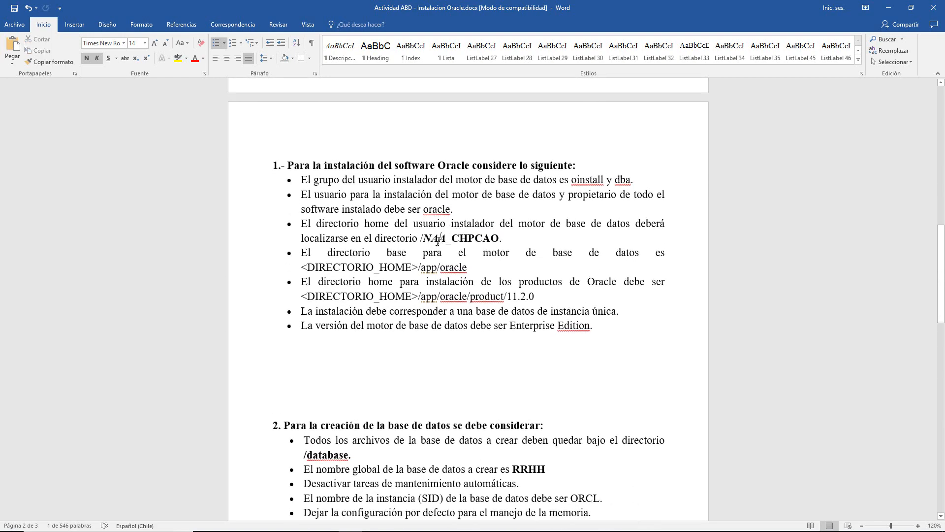
{"action": "key", "text": "alt+Tab"}
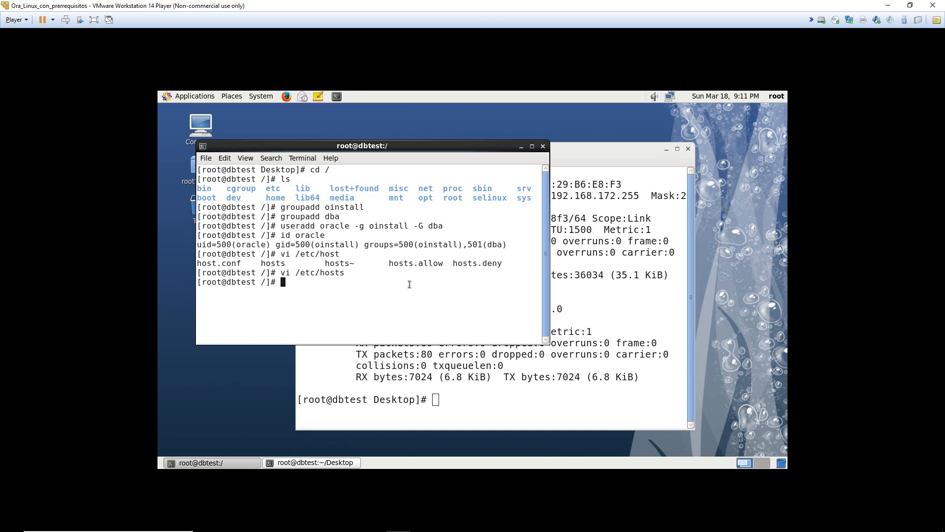
- Clear the terminal and create /MSR_CHPCAO/app with mkdir -p
{"action": "type", "text": "clear"}
{"action": "key", "text": "Return"}
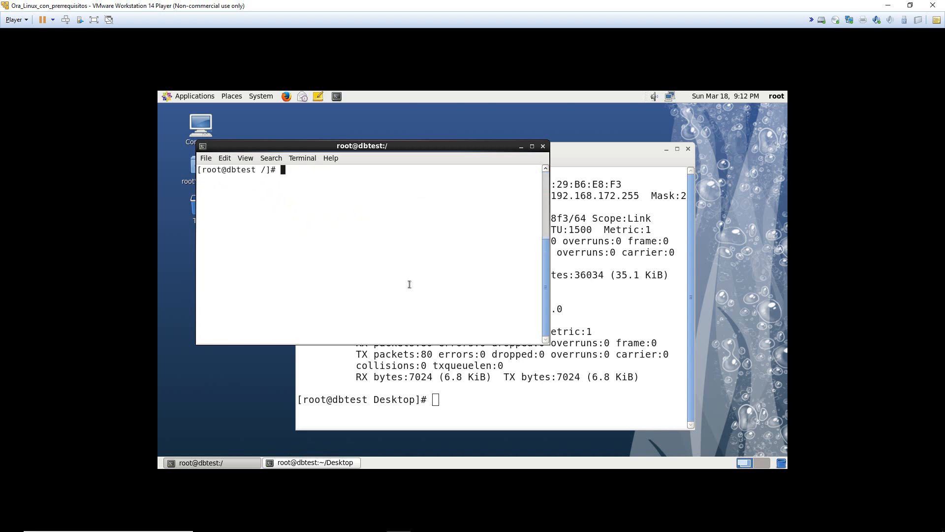
{"action": "type", "text": "mkdir -p"}
{"action": "type", "text": "/MSR_ch"}
{"action": "key", "text": "BackSpace"}
{"action": "key", "text": "BackSpace"}
{"action": "type", "text": "CHPACAO"}
{"action": "key", "text": "BackSpace"}
{"action": "key", "text": "BackSpace"}
{"action": "key", "text": "BackSpace"}
{"action": "key", "text": "BackSpace"}
{"action": "type", "text": "CAO"}
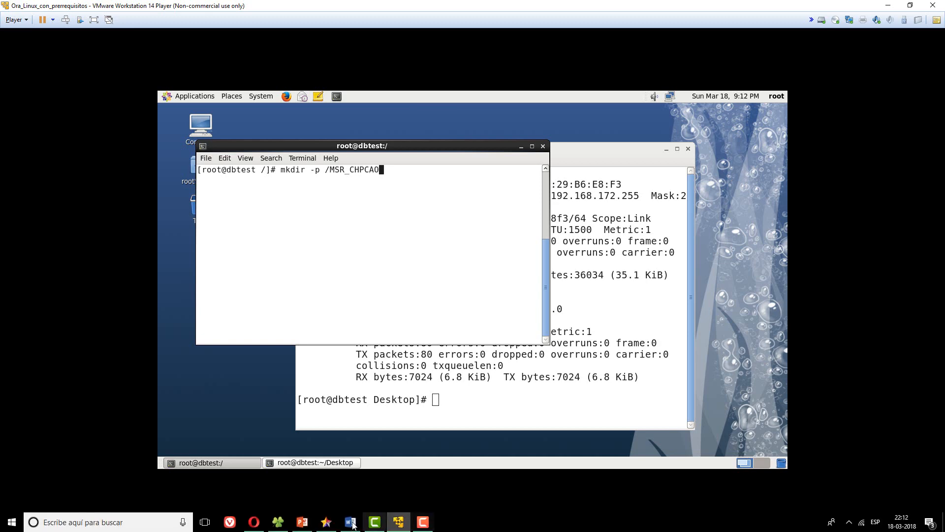
{"action": "left_click", "coordinate": [352, 523]}
{"action": "left_click", "coordinate": [352, 524]}
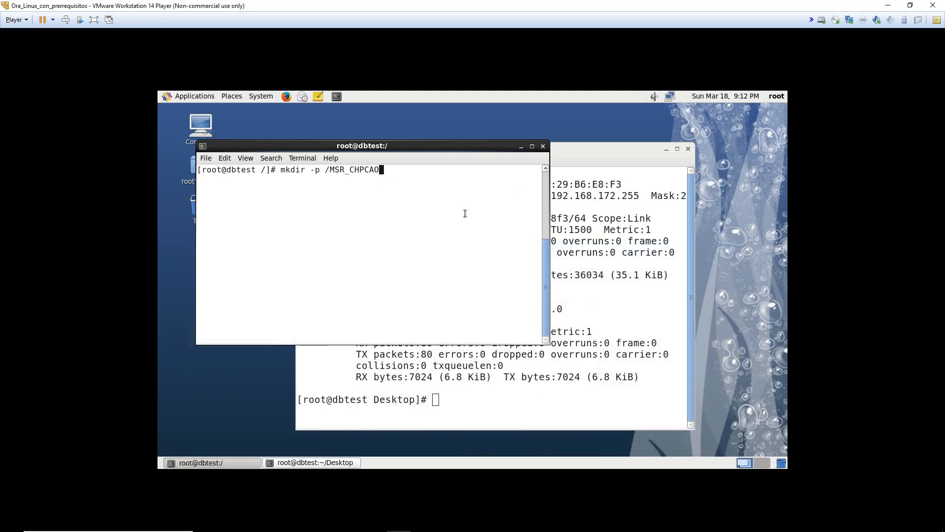
{"action": "type", "text": "/app"}
{"action": "key", "text": "Return"}
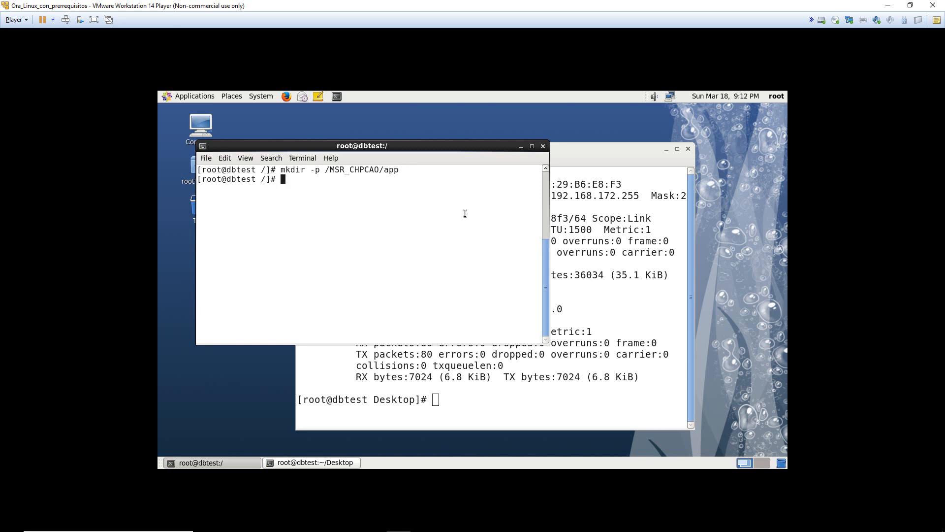
- Create /MSR_CHPCAO/install by editing the recalled mkdir command
{"action": "key", "text": "Up"}
{"action": "key", "text": "BackSpace"}
{"action": "key", "text": "BackSpace"}
{"action": "key", "text": "BackSpace"}
{"action": "type", "text": "install"}
{"action": "key", "text": "Return"}
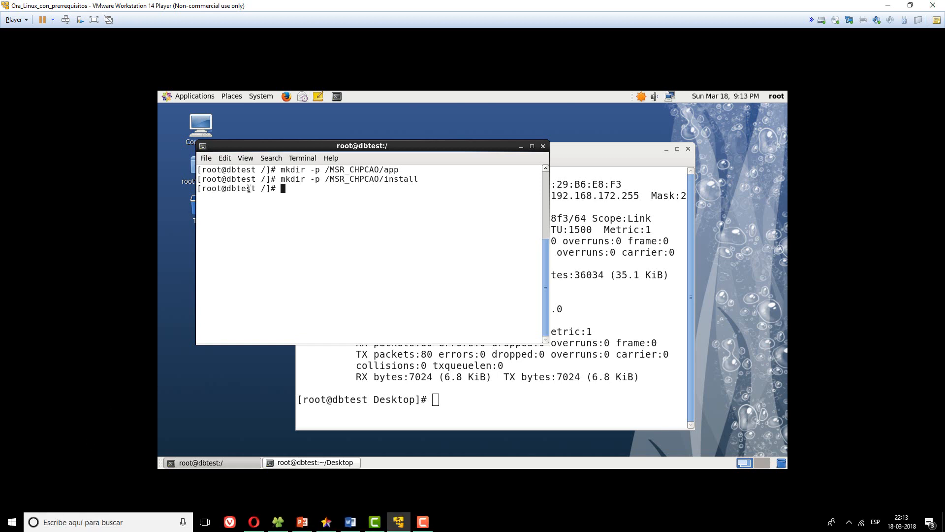
{"action": "left_click", "coordinate": [265, 189]}
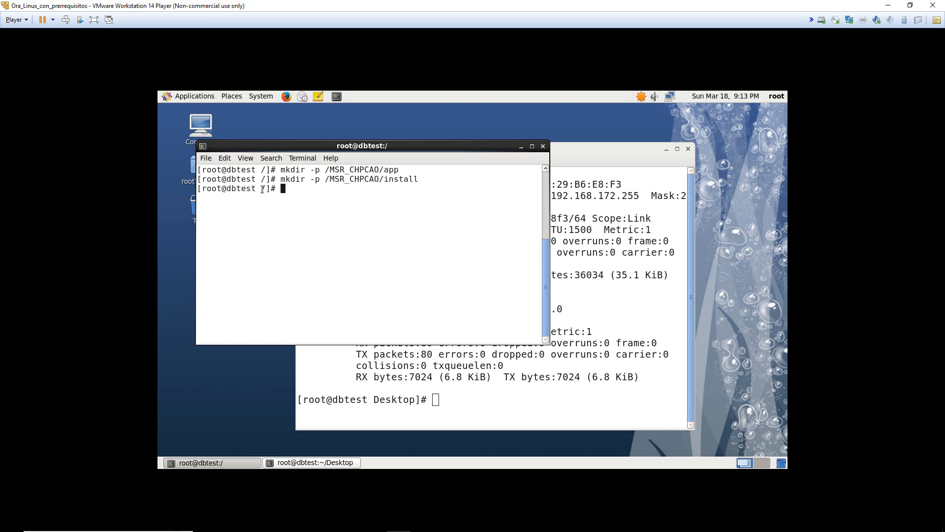
{"action": "left_click", "coordinate": [268, 191]}
{"action": "left_click_drag", "start_coordinate": [258, 190], "coordinate": [261, 192]}
{"action": "left_click", "coordinate": [309, 192]}
- Run pwd and ls to confirm MSR_CHPCAO exists under /
{"action": "type", "text": "pwd"}
{"action": "key", "text": "Return"}
{"action": "left_click_drag", "start_coordinate": [210, 200], "coordinate": [198, 199]}
{"action": "left_click", "coordinate": [347, 194]}
{"action": "type", "text": "ls"}
{"action": "key", "text": "Return"}
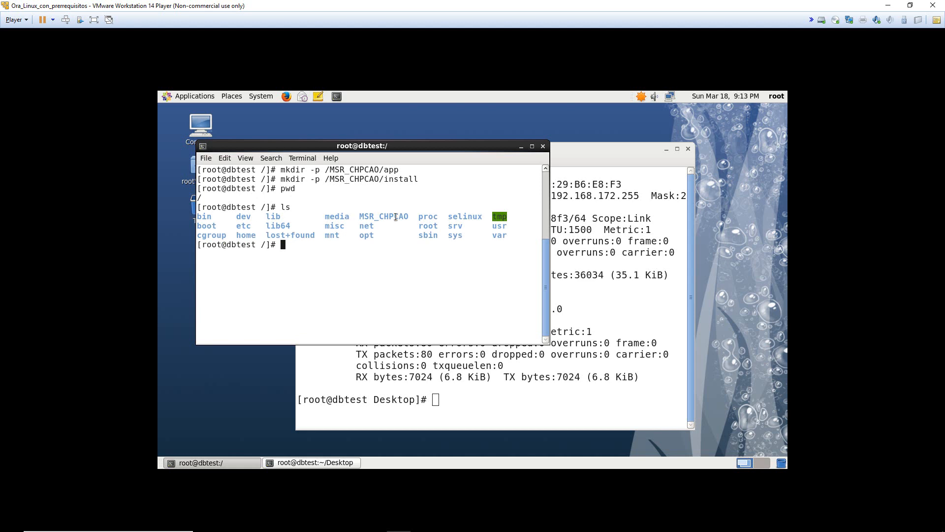
{"action": "left_click_drag", "start_coordinate": [358, 216], "coordinate": [407, 214]}
{"action": "left_click", "coordinate": [378, 214]}
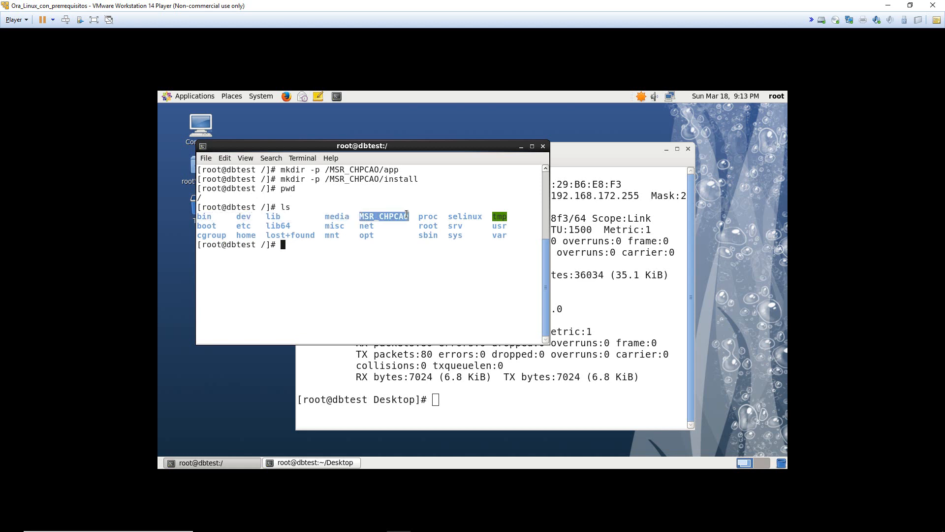
{"action": "double_click", "coordinate": [357, 248]}
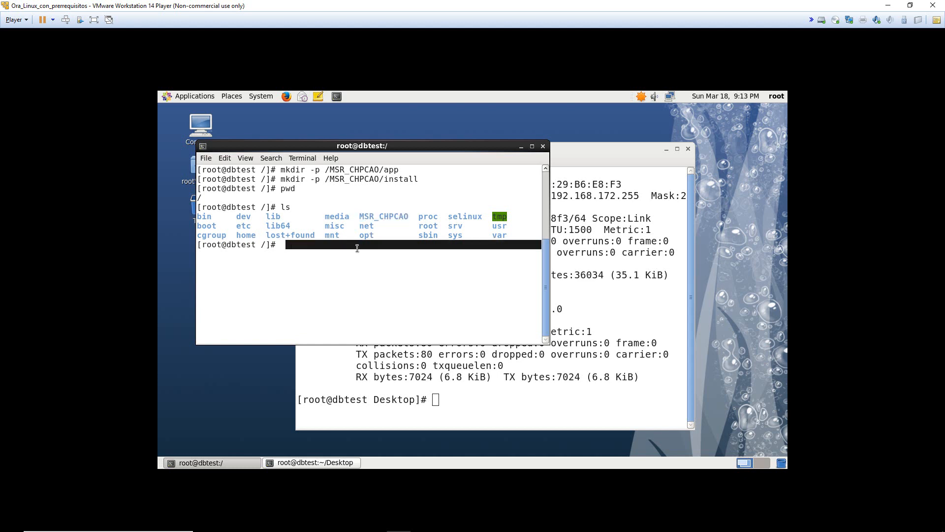
{"action": "left_click", "coordinate": [358, 248]}
- Change into MSR_CHPCAO, list its app and install folders, and move the terminal right
{"action": "type", "text": "cd mk"}
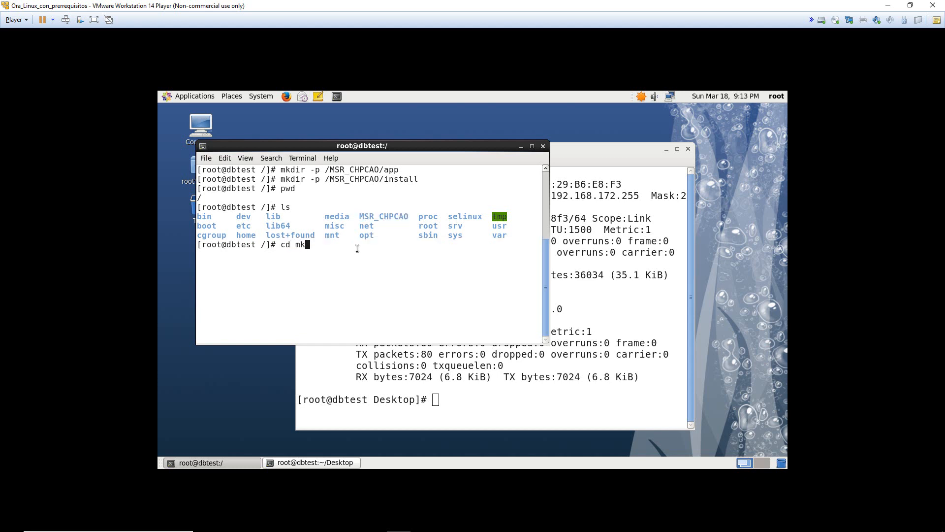
{"action": "key", "text": "BackSpace"}
{"action": "key", "text": "BackSpace"}
{"action": "type", "text": "msr"}
{"action": "key", "text": "BackSpace"}
{"action": "key", "text": "BackSpace"}
{"action": "key", "text": "BackSpace"}
{"action": "type", "text": "M"}
{"action": "key", "text": "Tab"}
{"action": "key", "text": "Return"}
{"action": "type", "text": "ls"}
{"action": "key", "text": "Return"}
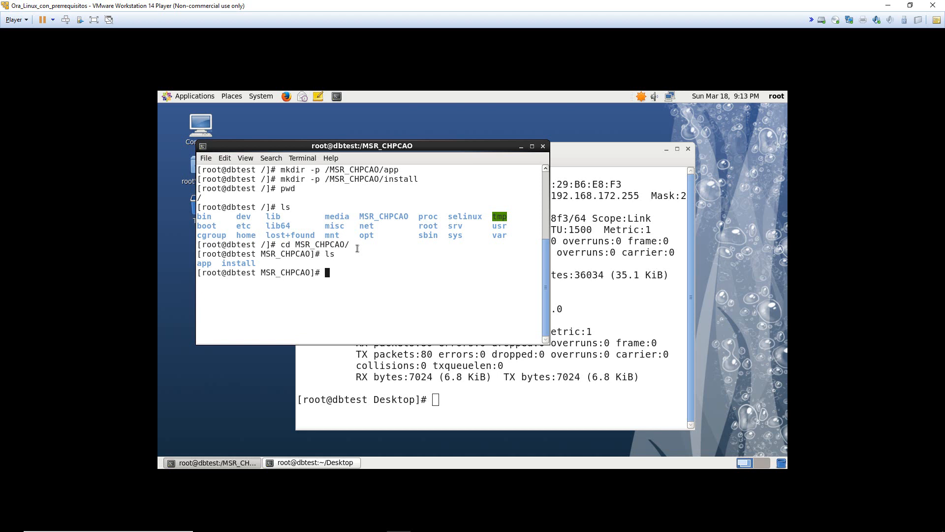
{"action": "double_click", "coordinate": [247, 264]}
{"action": "left_click_drag", "start_coordinate": [351, 149], "coordinate": [489, 164]}
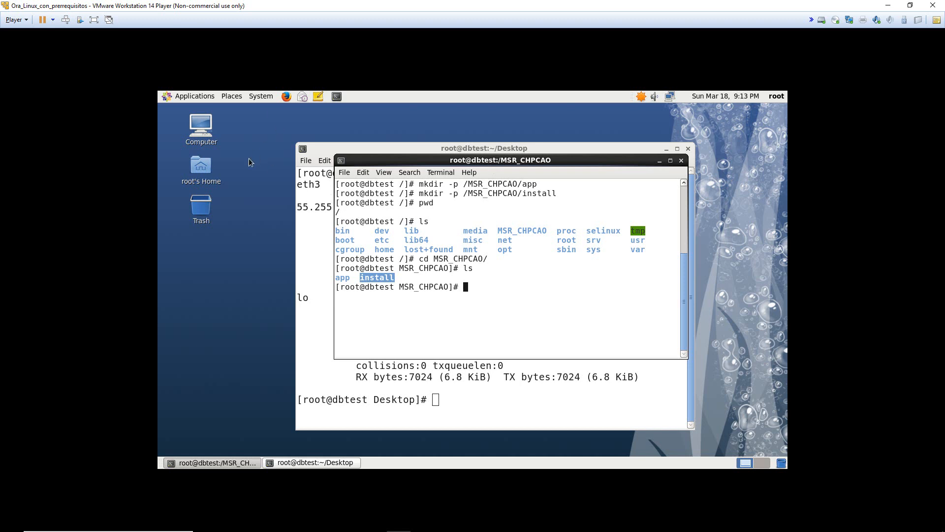
- Browse Computer > Filesystem to MSR_CHPCAO/install in a resized, repositioned file window
{"action": "left_click", "coordinate": [232, 96]}
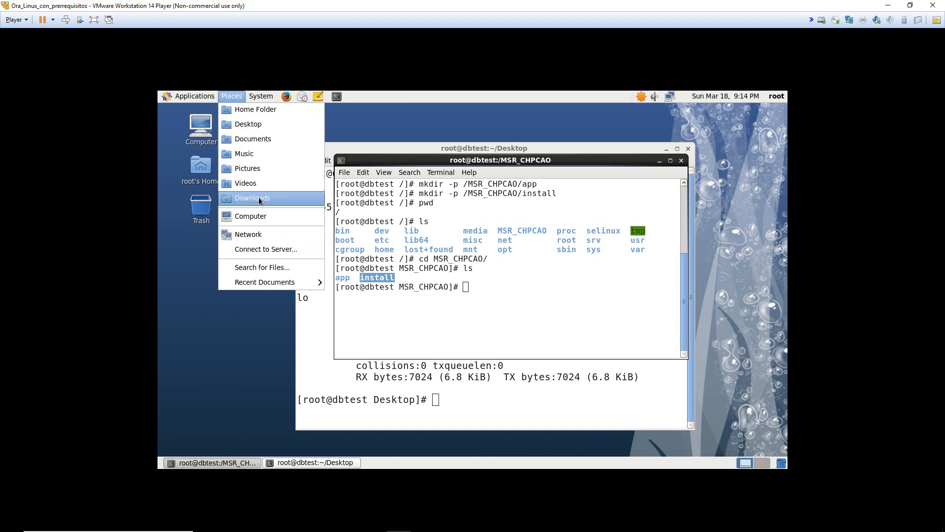
{"action": "left_click", "coordinate": [255, 217]}
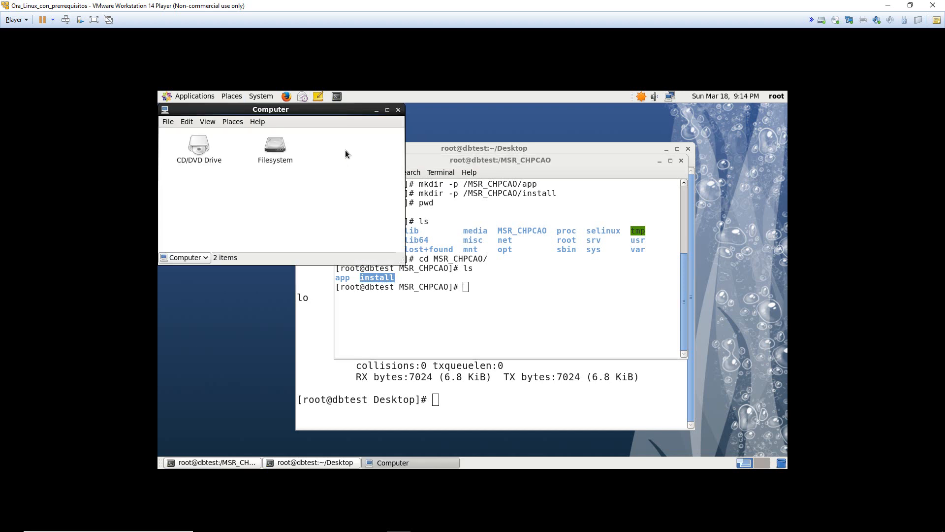
{"action": "double_click", "coordinate": [271, 149]}
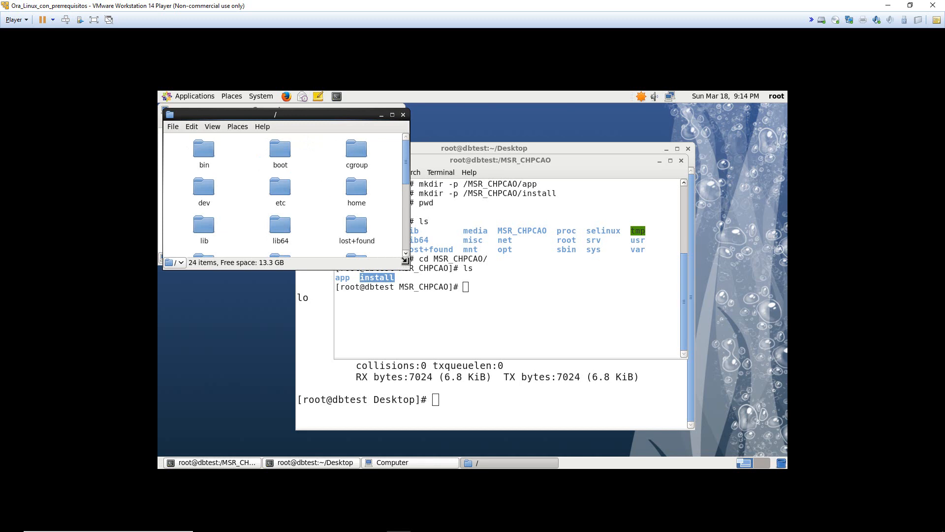
{"action": "left_click_drag", "start_coordinate": [409, 269], "coordinate": [531, 408]}
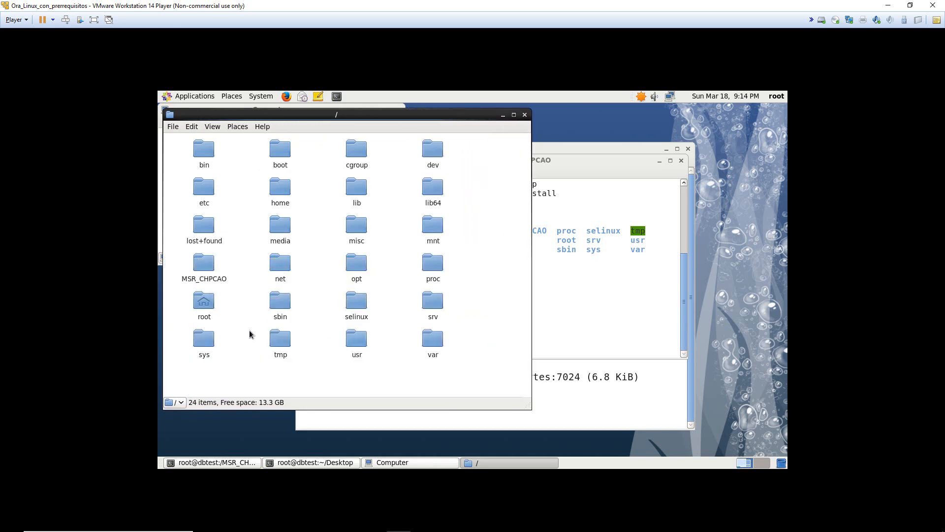
{"action": "double_click", "coordinate": [203, 270]}
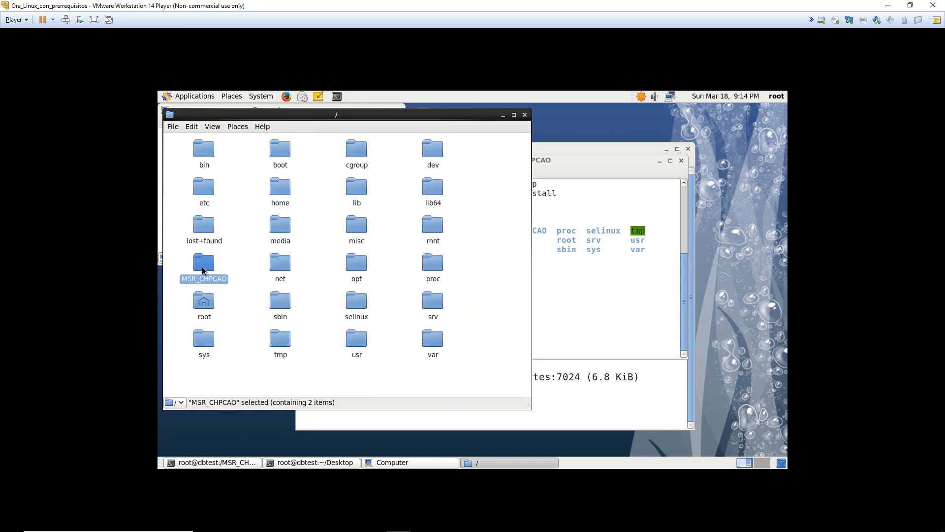
{"action": "double_click", "coordinate": [344, 224]}
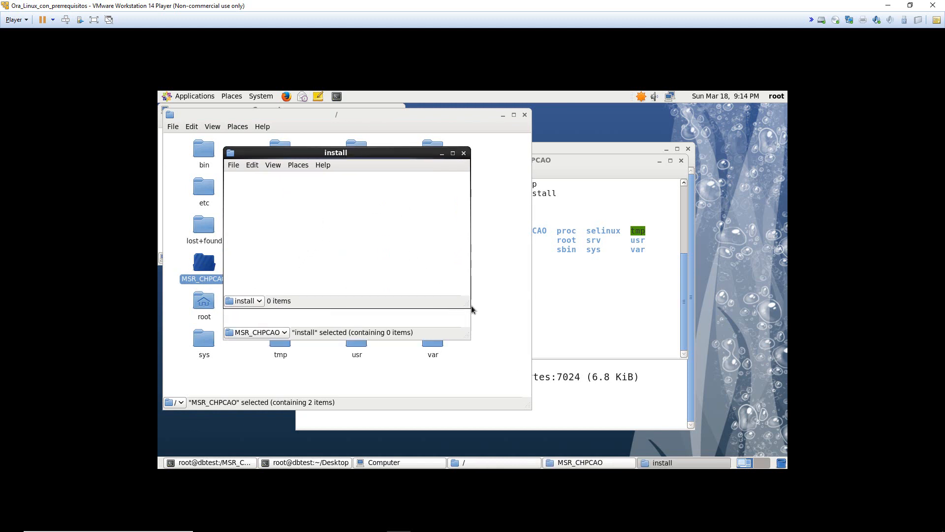
{"action": "left_click_drag", "start_coordinate": [471, 305], "coordinate": [549, 356]}
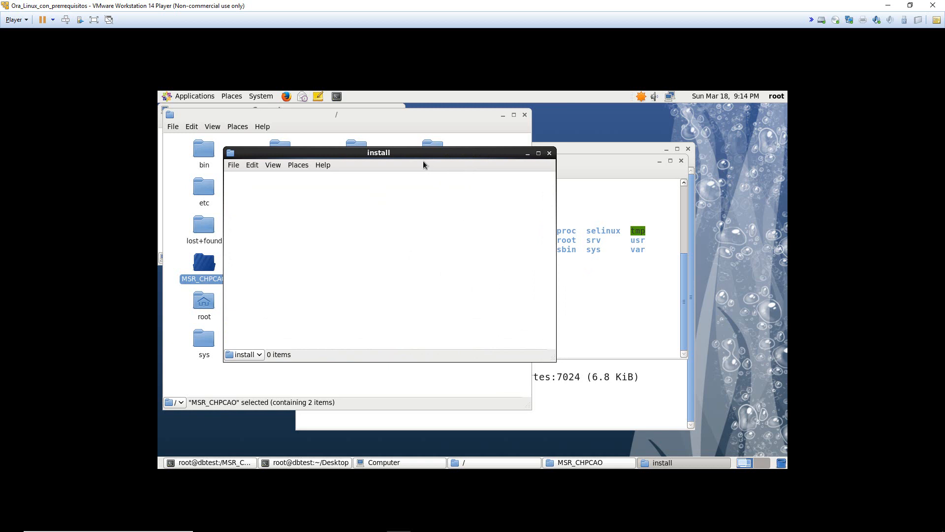
{"action": "left_click_drag", "start_coordinate": [411, 153], "coordinate": [443, 158]}
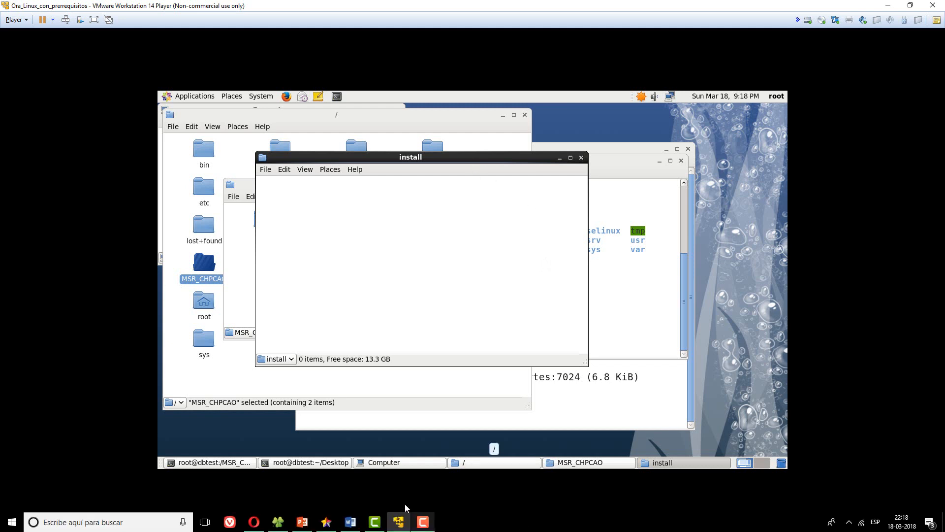
- Select the 1of7 and 2of7 Linux zips in Programas and drop them into the guest install folder
{"action": "left_click", "coordinate": [284, 525]}
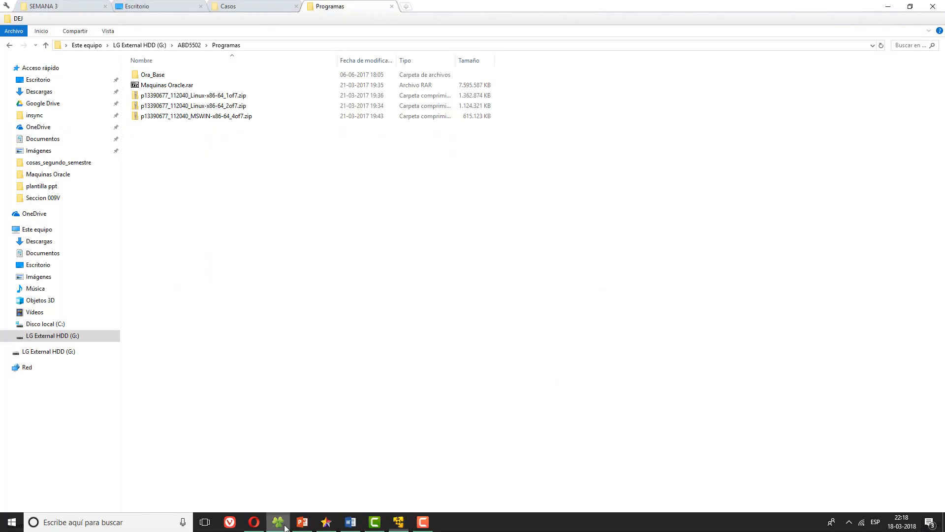
{"action": "left_click", "coordinate": [221, 95]}
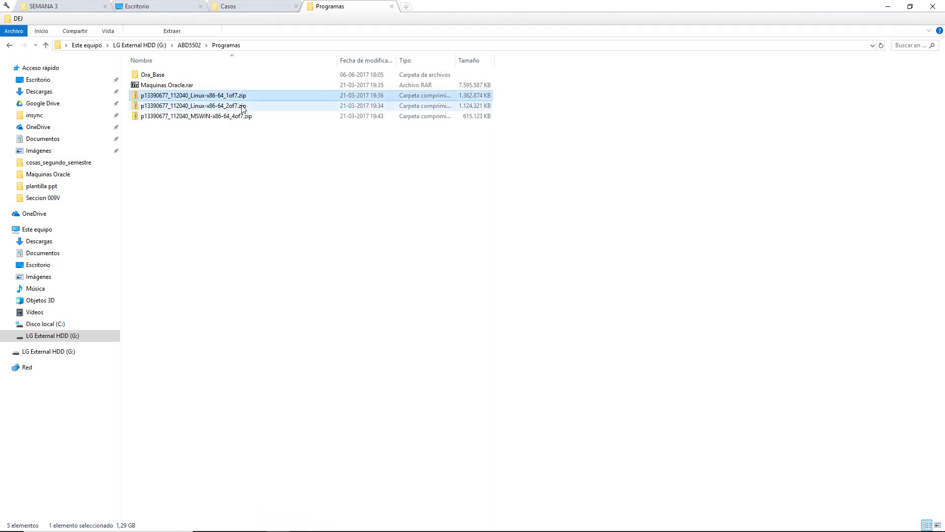
{"action": "left_click", "coordinate": [243, 106], "text": "shift"}
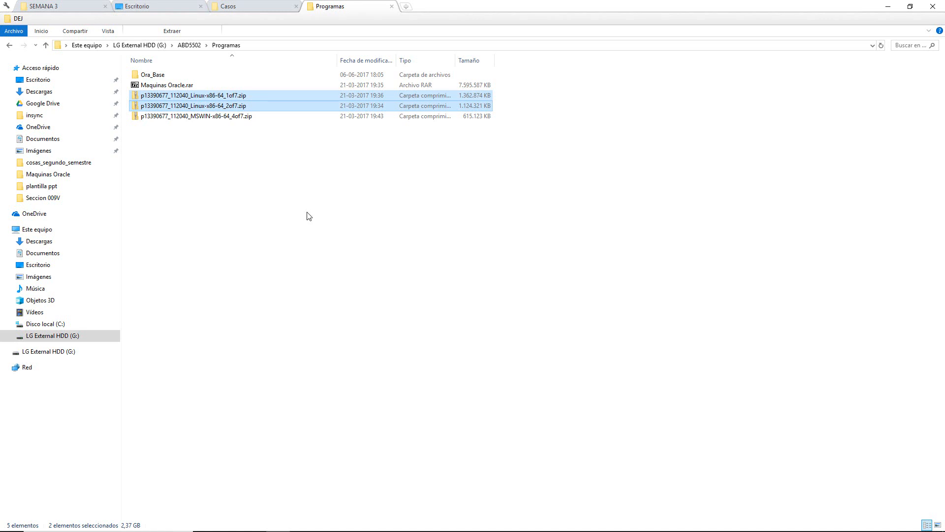
{"action": "left_click", "coordinate": [309, 217]}
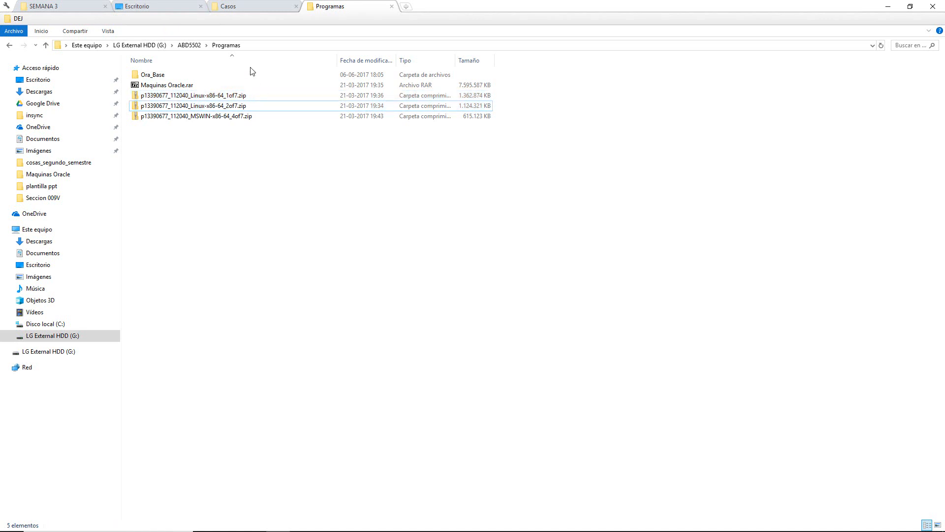
{"action": "left_click", "coordinate": [244, 95]}
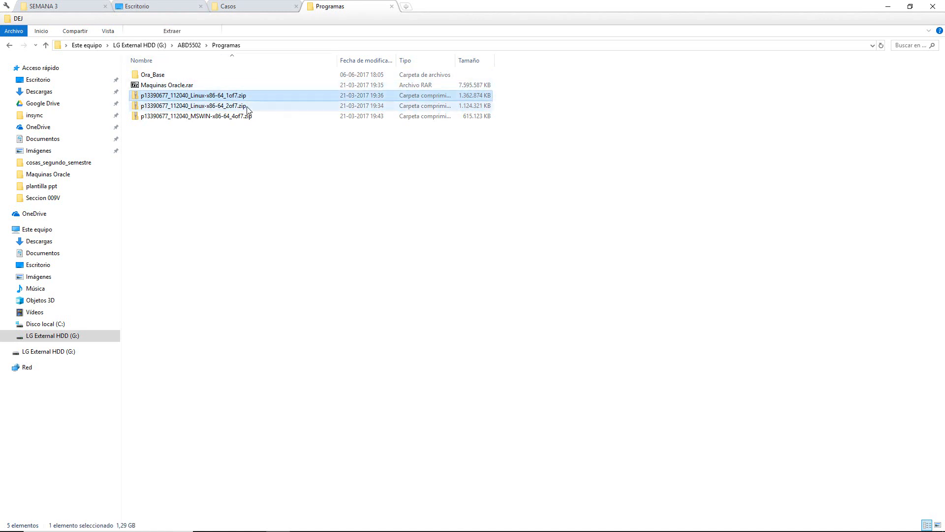
{"action": "left_click", "coordinate": [245, 106], "text": "ctrl"}
{"action": "left_click_drag", "start_coordinate": [239, 106], "coordinate": [279, 117]}
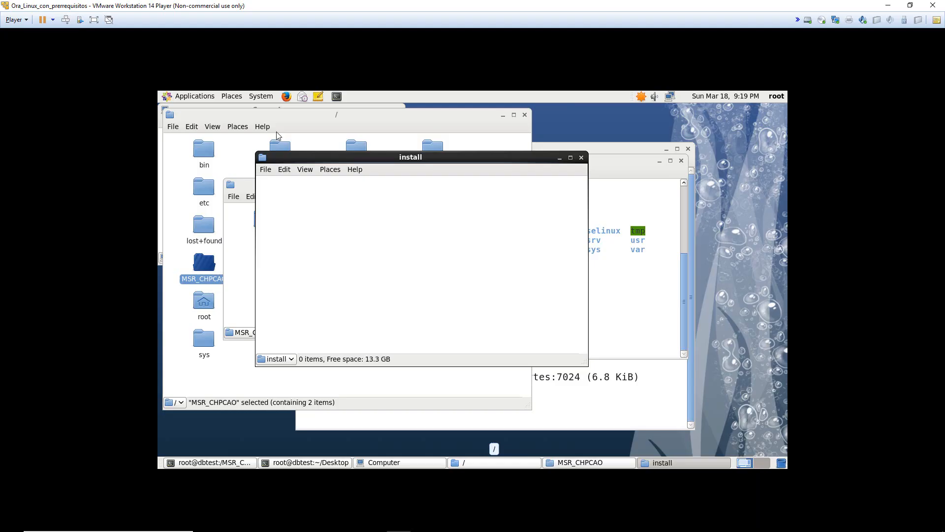
{"action": "left_click_drag", "start_coordinate": [279, 136], "coordinate": [417, 220]}
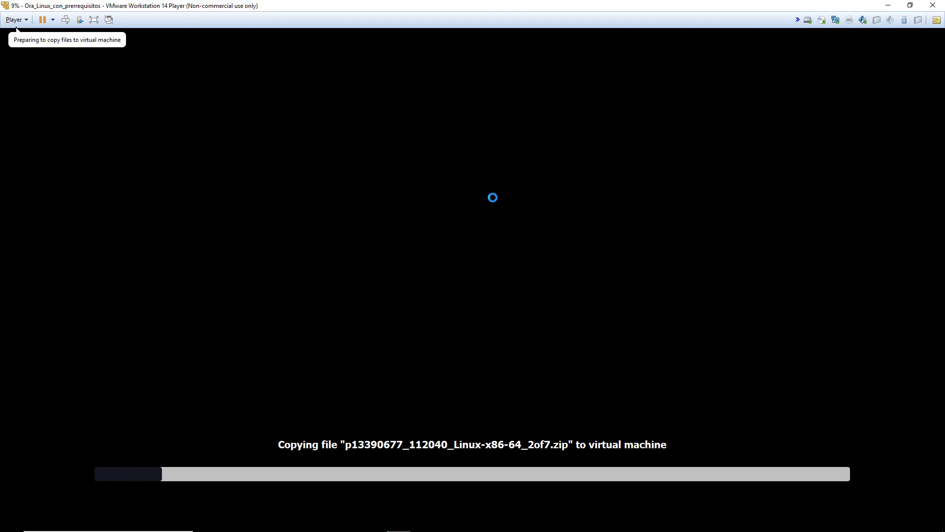
- Return to the VM and wait for both zip files to finish copying into install
{"action": "key", "text": "alt+Tab"}
{"action": "key", "text": "alt+Tab"}
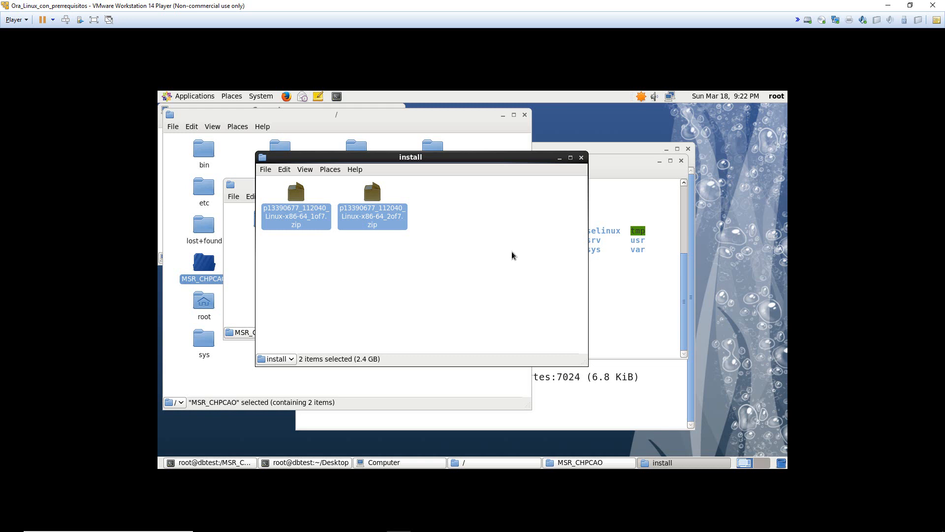
- Open a terminal in the install folder from its right-click menu
{"action": "left_click", "coordinate": [533, 253]}
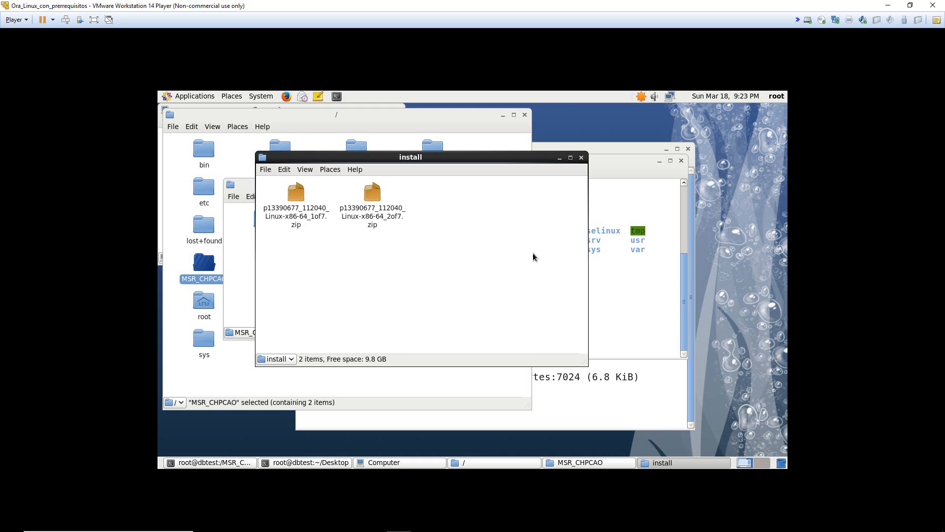
{"action": "right_click", "coordinate": [437, 256]}
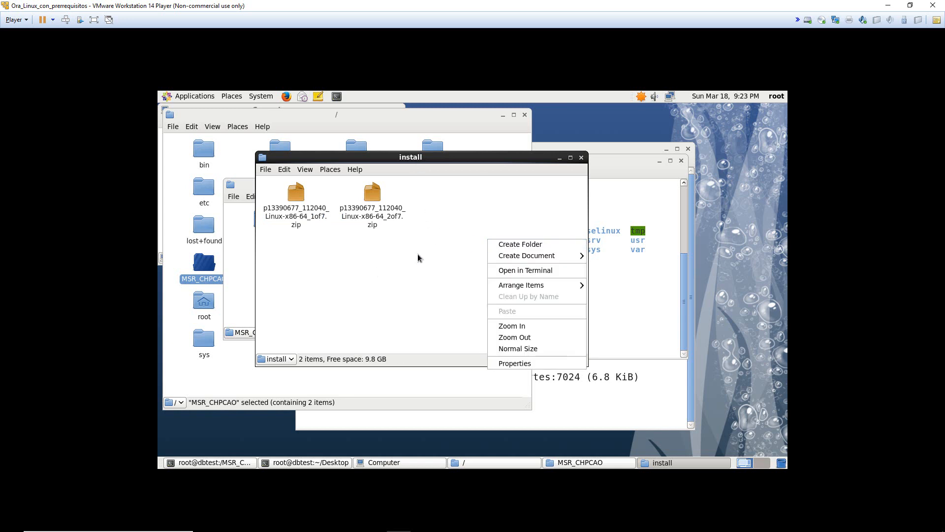
{"action": "left_click", "coordinate": [544, 272]}
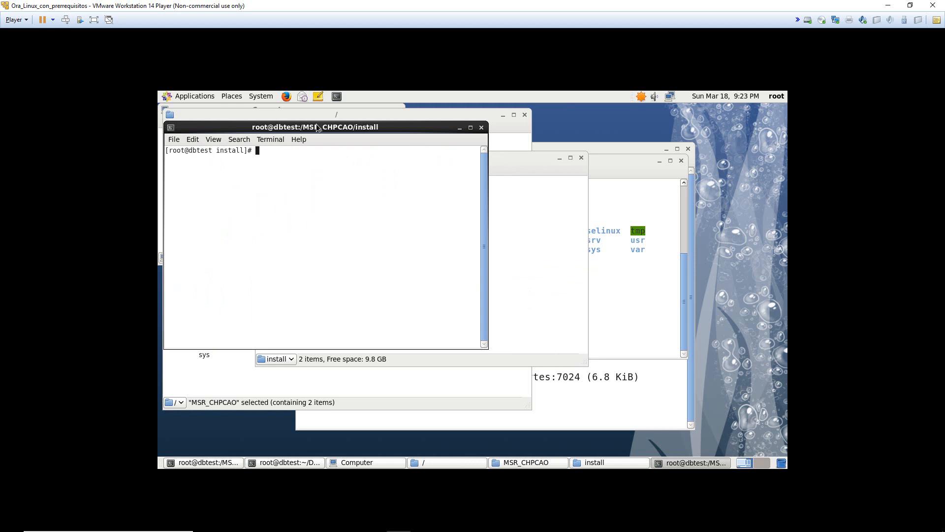
{"action": "left_click_drag", "start_coordinate": [372, 126], "coordinate": [633, 147]}
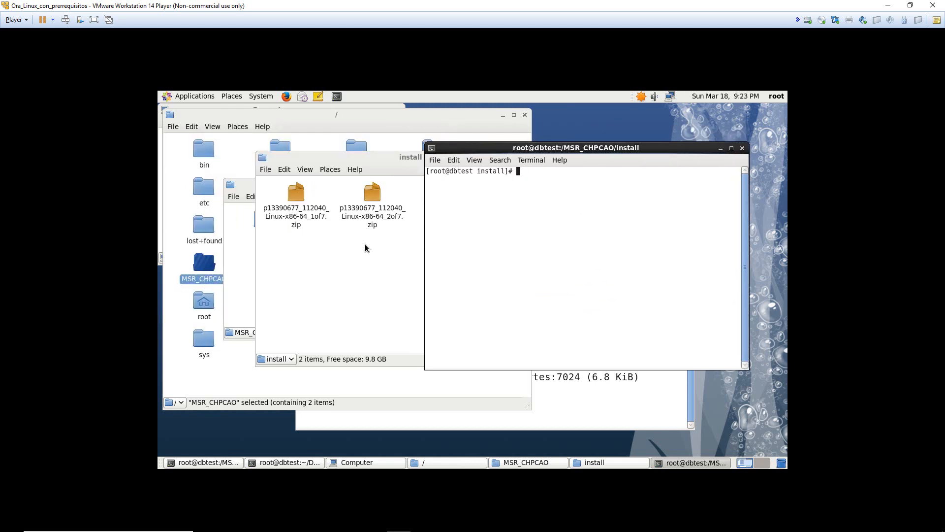
{"action": "double_click", "coordinate": [491, 171]}
{"action": "left_click", "coordinate": [565, 175]}
- Enlarge the terminal text and run pwd, confirming /MSR_CHPCAO/install
{"action": "key", "text": "ctrl+plus"}
{"action": "key", "text": "ctrl+plus"}
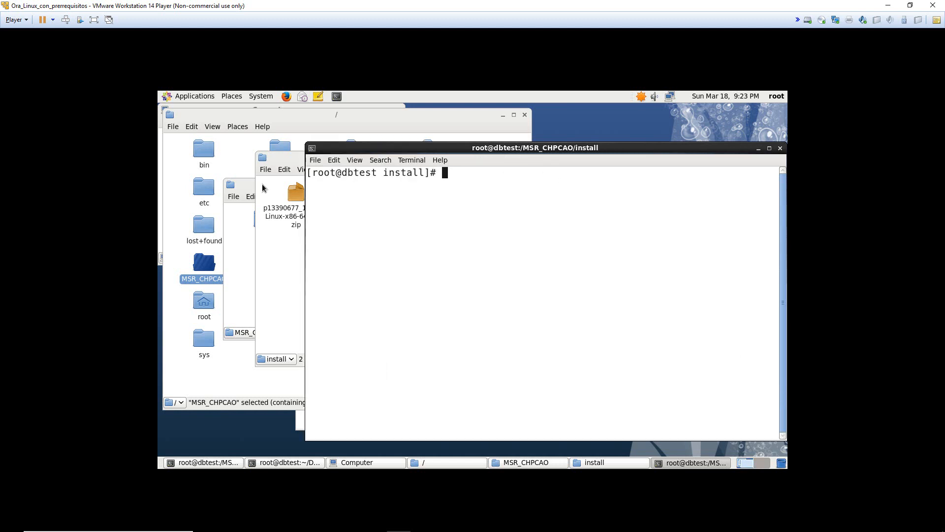
{"action": "type", "text": "pwd"}
{"action": "key", "text": "Return"}
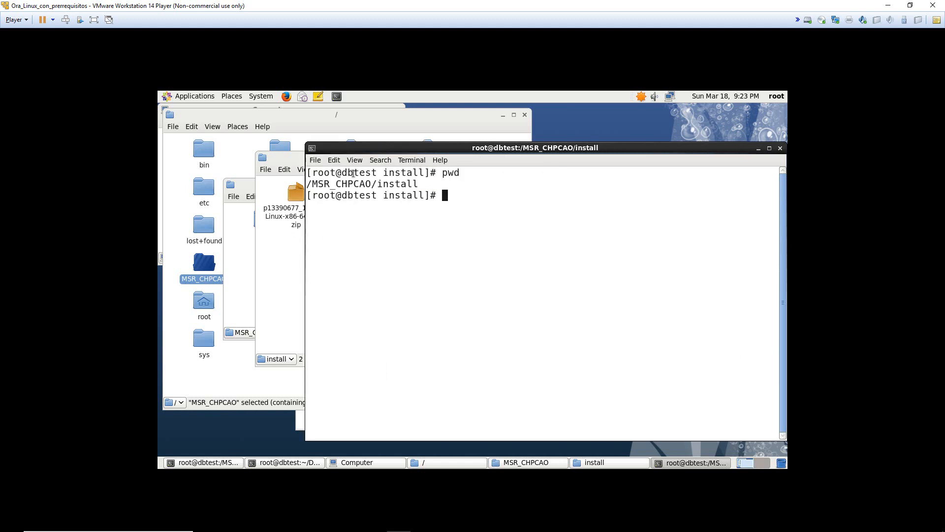
{"action": "left_click_drag", "start_coordinate": [312, 184], "coordinate": [451, 186]}
{"action": "left_click", "coordinate": [379, 183]}
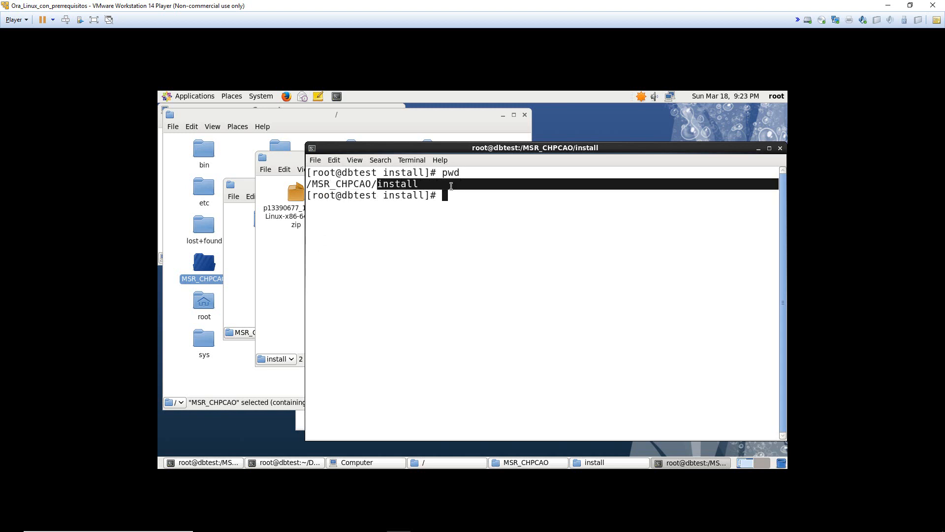
{"action": "left_click", "coordinate": [451, 186]}
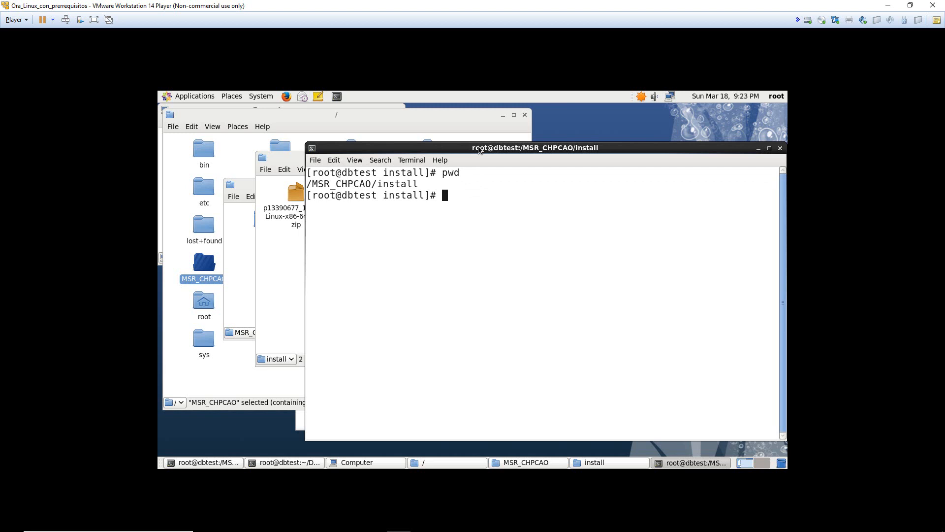
{"action": "left_click_drag", "start_coordinate": [467, 205], "coordinate": [464, 207]}
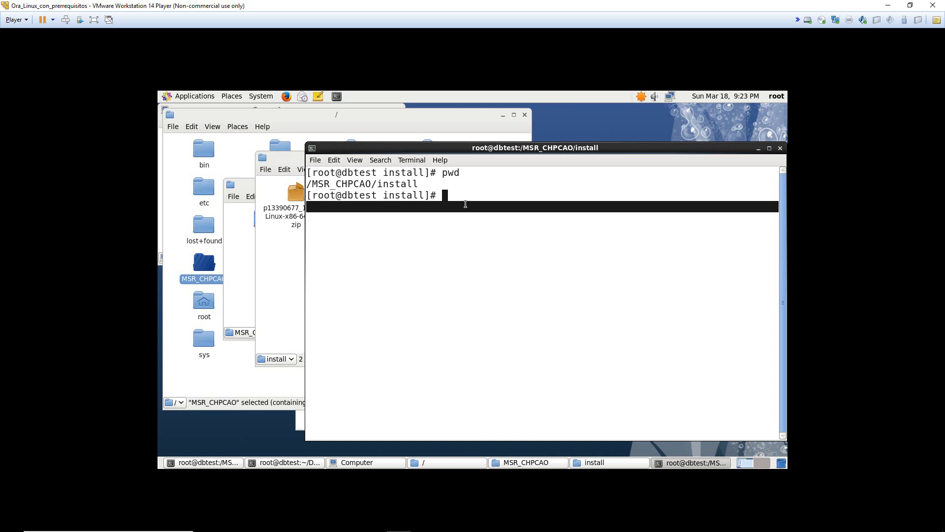
- List the install folder's files to identify the Oracle zip archive names
{"action": "left_click", "coordinate": [465, 204]}
{"action": "type", "text": "ls"}
{"action": "key", "text": "Return"}
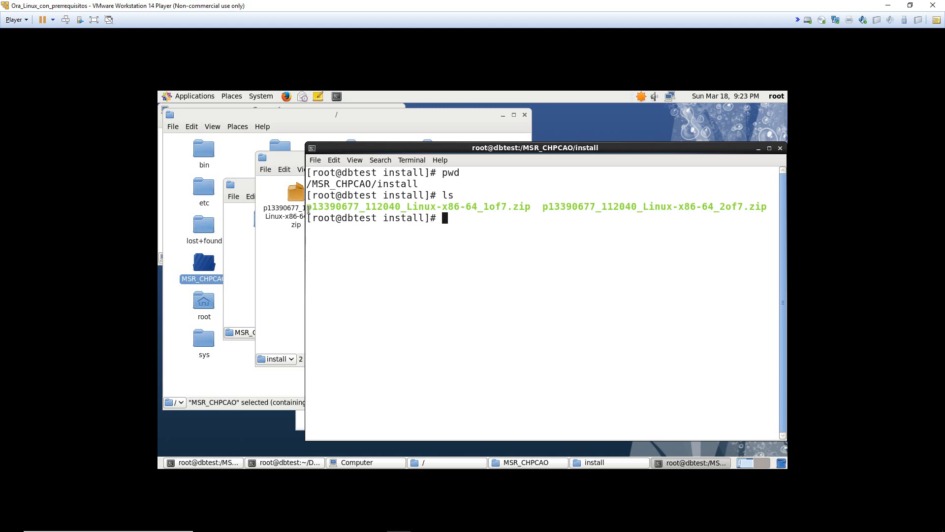
{"action": "left_click_drag", "start_coordinate": [307, 206], "coordinate": [571, 207]}
{"action": "left_click", "coordinate": [460, 222]}
- Start extracting p13390677_112040_Linux-x86-64_1of7.zip with unzip, using Tab completion for the name
{"action": "type", "text": "unzip"}
{"action": "type", "text": "p"}
{"action": "key", "text": "Tab"}
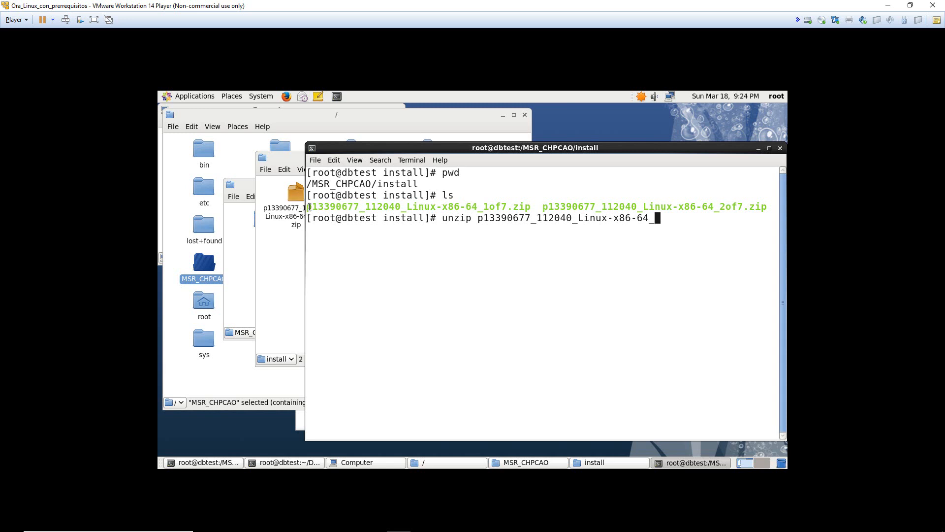
{"action": "left_click_drag", "start_coordinate": [308, 206], "coordinate": [483, 210]}
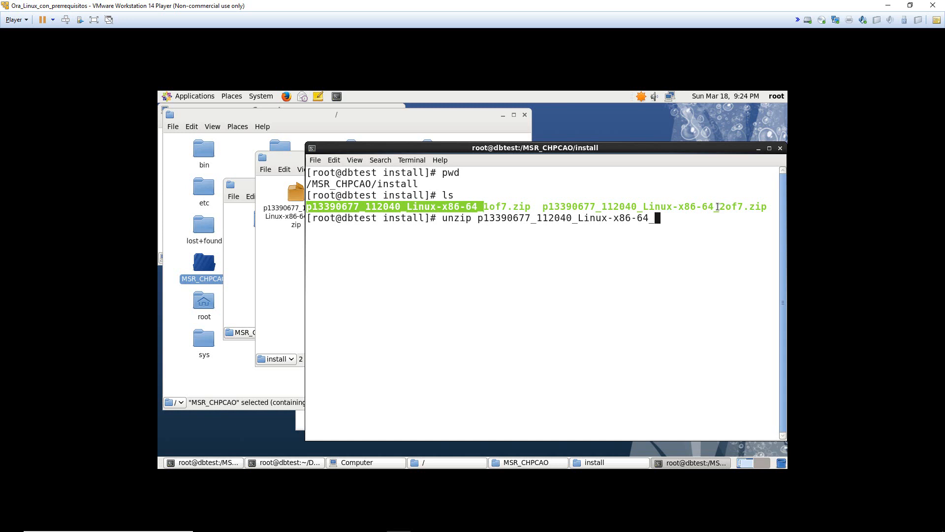
{"action": "left_click_drag", "start_coordinate": [542, 206], "coordinate": [726, 205]}
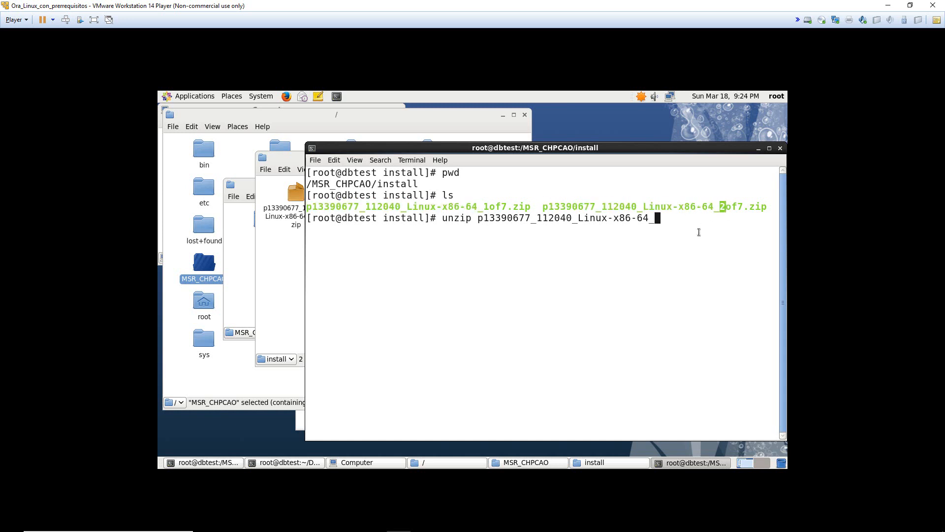
{"action": "left_click", "coordinate": [674, 230]}
{"action": "type", "text": "1"}
{"action": "key", "text": "Tab"}
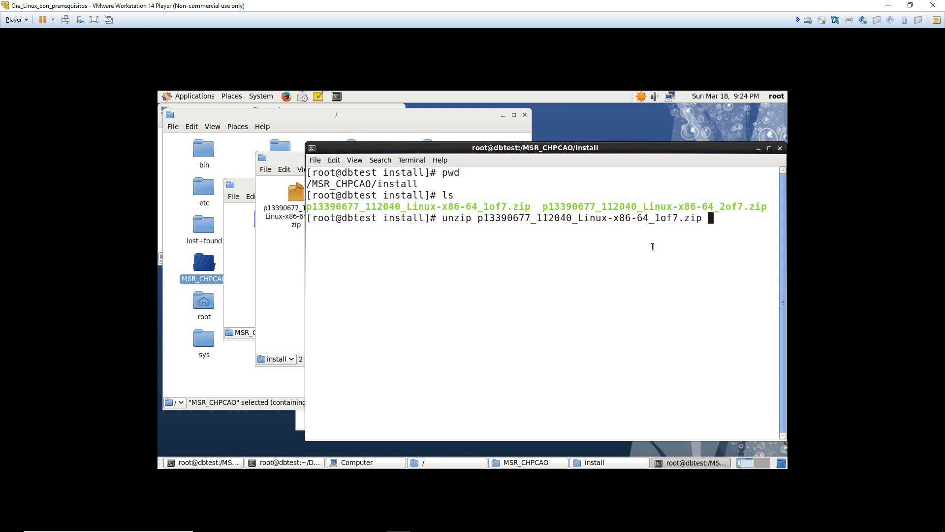
{"action": "key", "text": "Return"}
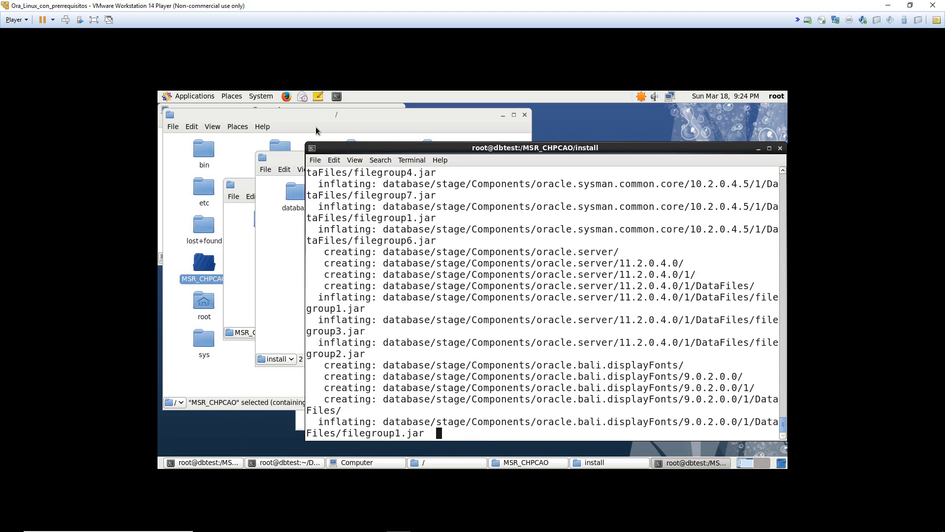
- Check the install folder for the new database folder beside the 1of7 zip
{"action": "left_click_drag", "start_coordinate": [295, 161], "coordinate": [223, 158]}
{"action": "left_click", "coordinate": [225, 191]}
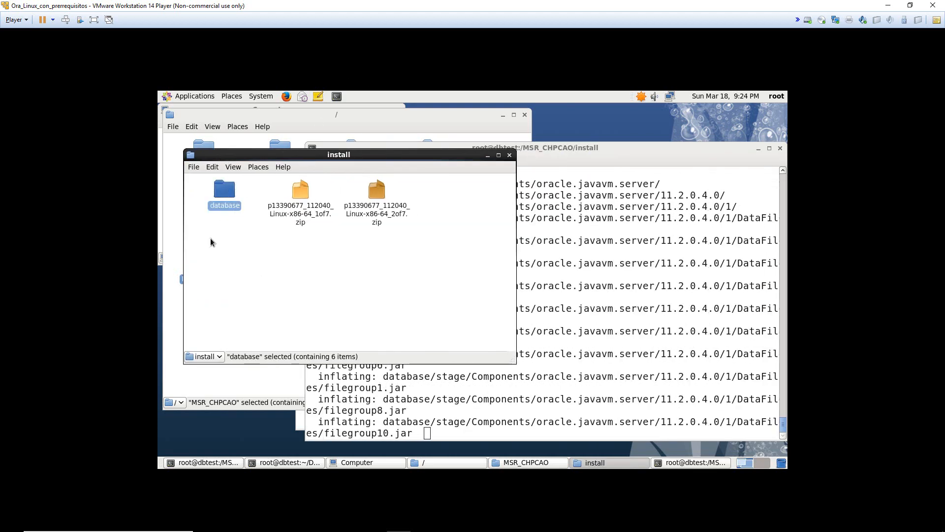
{"action": "left_click", "coordinate": [278, 242]}
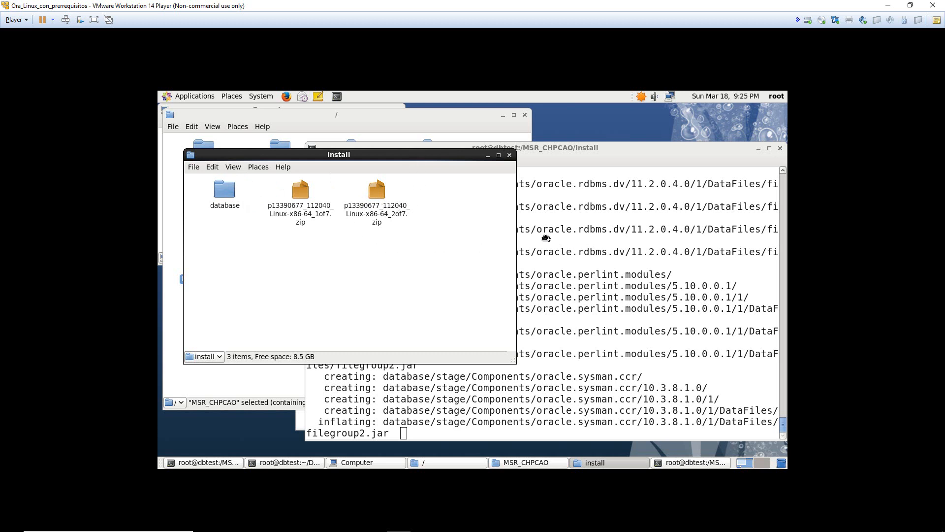
{"action": "left_click_drag", "start_coordinate": [547, 239], "coordinate": [544, 237]}
{"action": "left_click", "coordinate": [500, 261]}
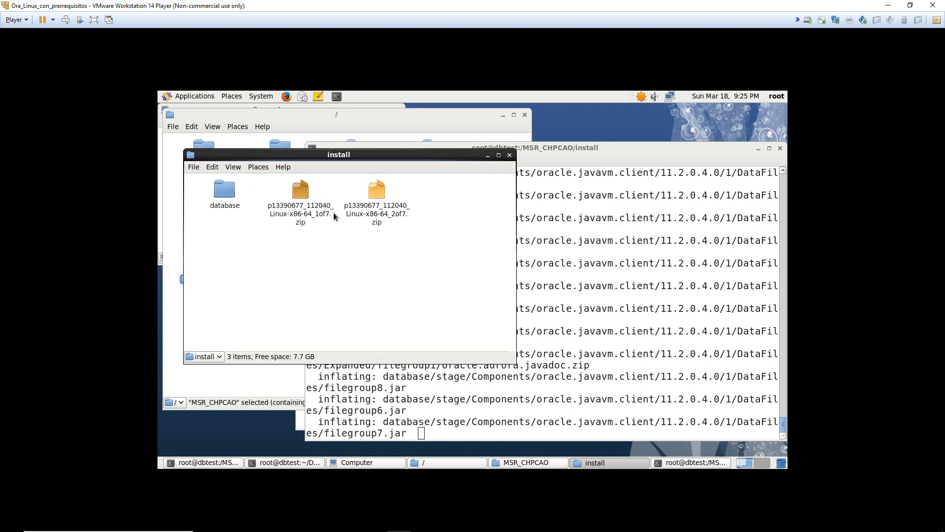
{"action": "left_click_drag", "start_coordinate": [288, 263], "coordinate": [303, 207]}
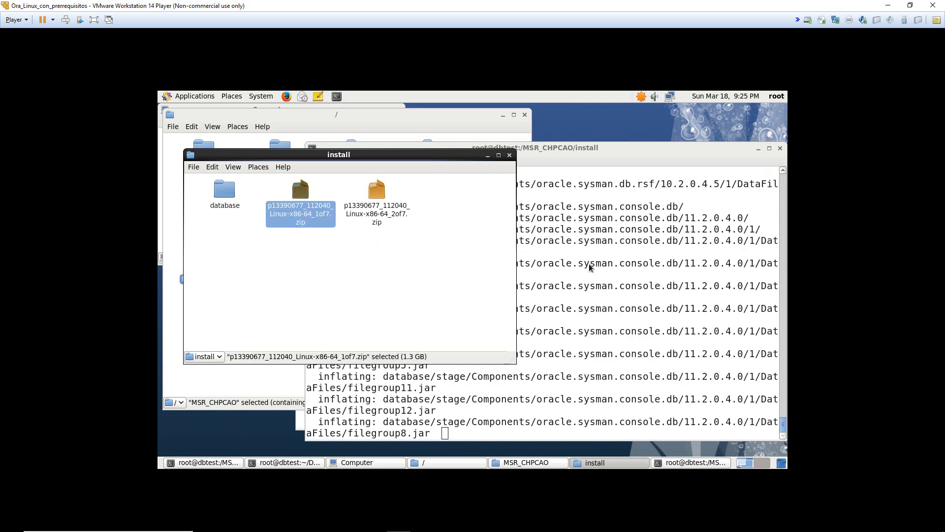
{"action": "left_click", "coordinate": [424, 273]}
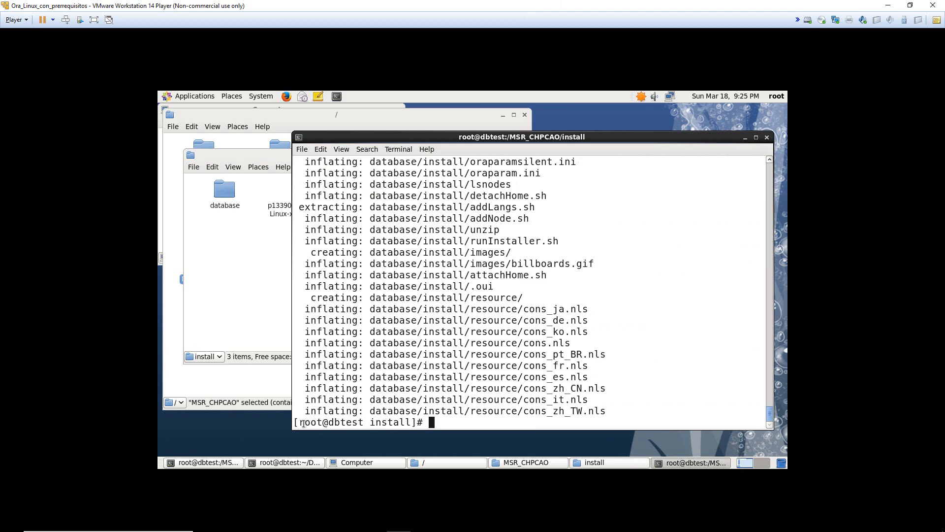
- Move the terminal aside once the first extraction's output has finished
{"action": "left_click_drag", "start_coordinate": [302, 422], "coordinate": [457, 415]}
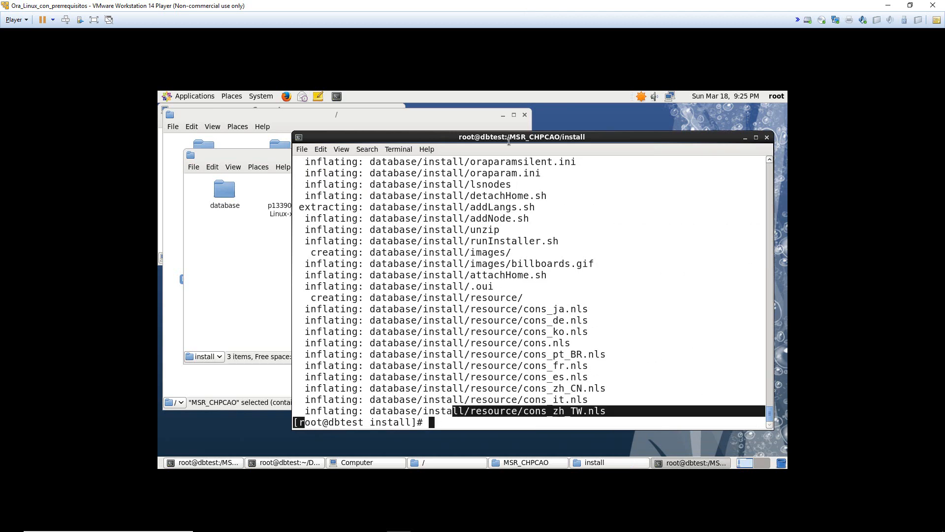
{"action": "left_click_drag", "start_coordinate": [509, 137], "coordinate": [535, 130]}
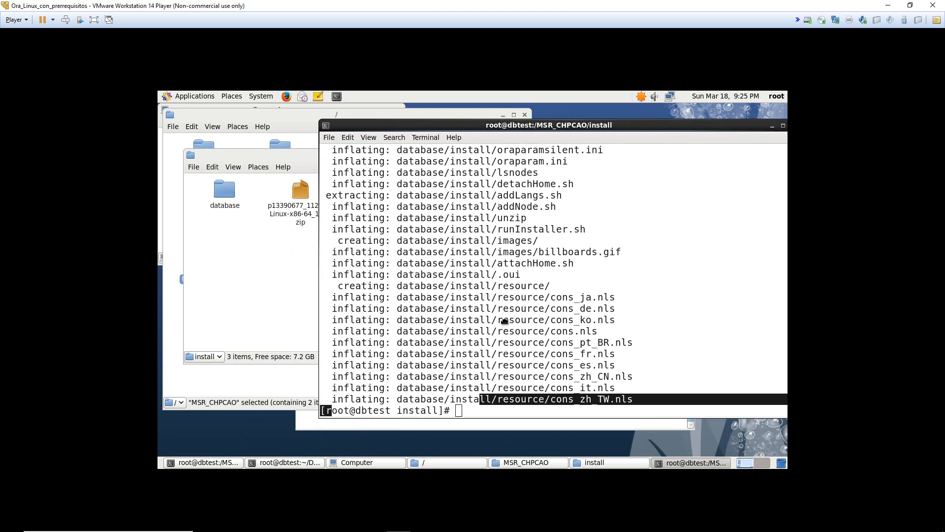
{"action": "left_click_drag", "start_coordinate": [508, 358], "coordinate": [471, 411]}
{"action": "left_click_drag", "start_coordinate": [487, 321], "coordinate": [507, 149]}
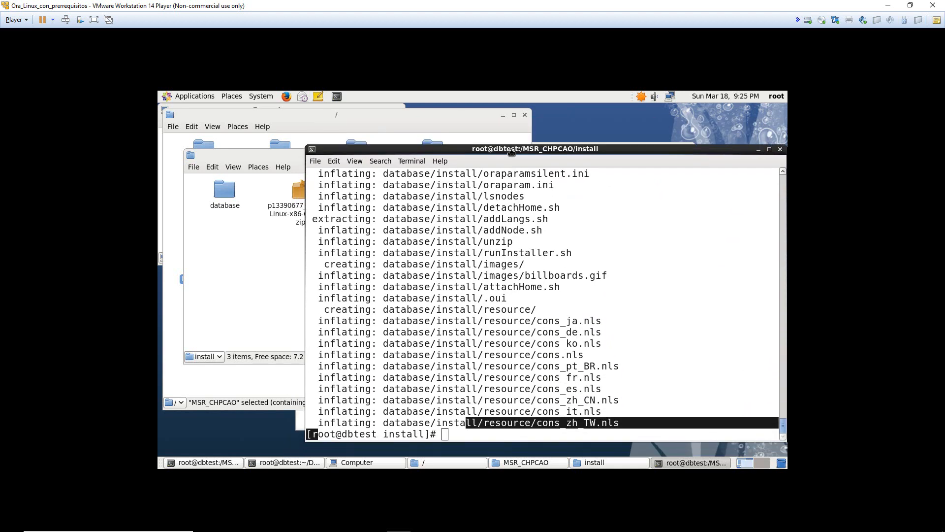
- Extract p13390677_112040_Linux-x86-64_2of7.zip with unzip in the install folder
{"action": "type", "text": "unzip "}
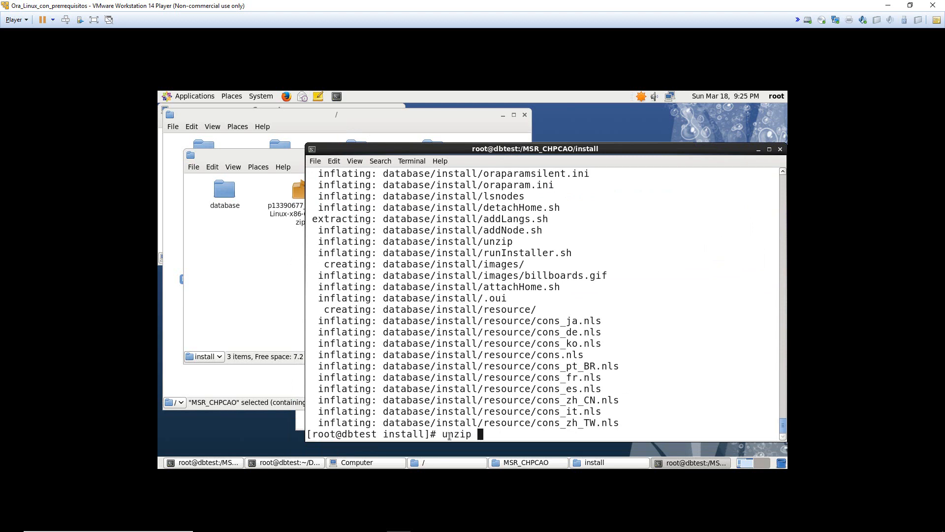
{"action": "type", "text": "p"}
{"action": "key", "text": "Tab"}
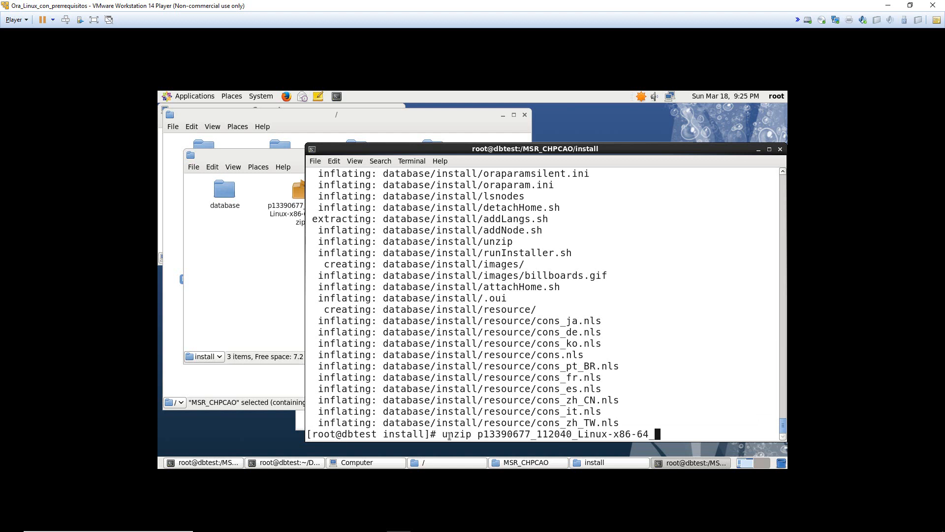
{"action": "type", "text": "2"}
{"action": "key", "text": "Tab"}
{"action": "key", "text": "Return"}
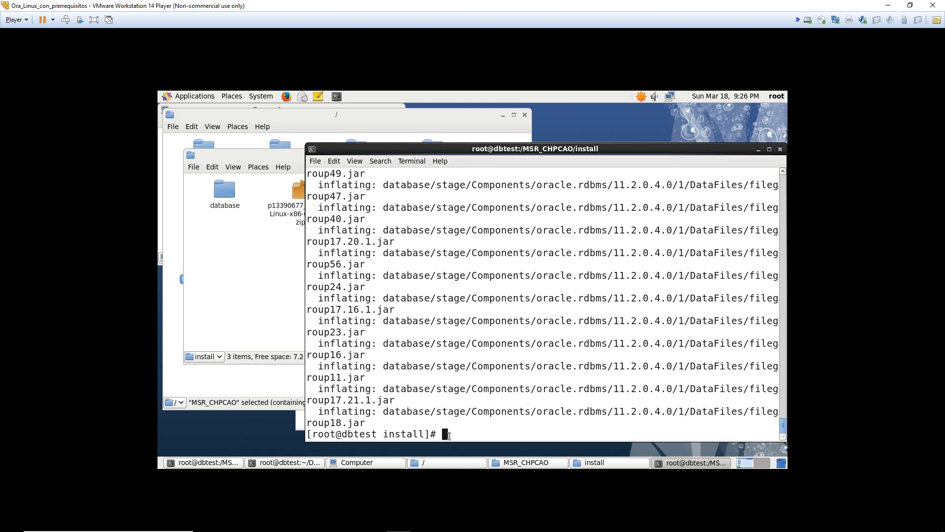
- Rearrange the install folder and terminal windows so the second zip is visible
{"action": "left_click_drag", "start_coordinate": [294, 155], "coordinate": [268, 135]}
{"action": "left_click_drag", "start_coordinate": [224, 240], "coordinate": [453, 214]}
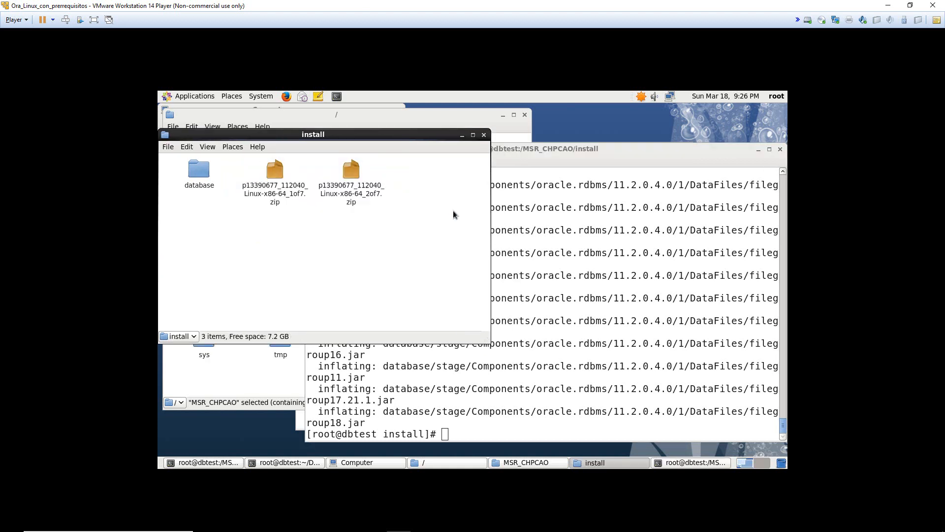
{"action": "left_click", "coordinate": [547, 247]}
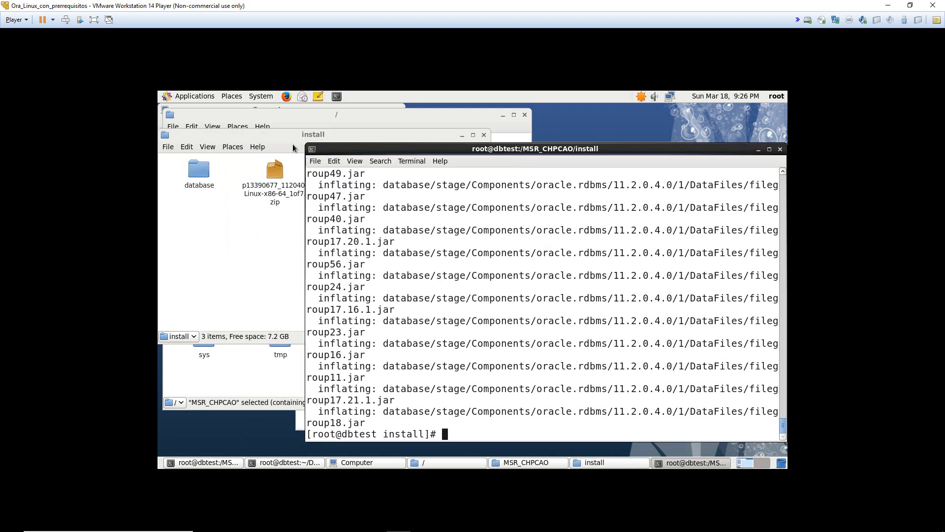
{"action": "left_click_drag", "start_coordinate": [332, 150], "coordinate": [415, 138]}
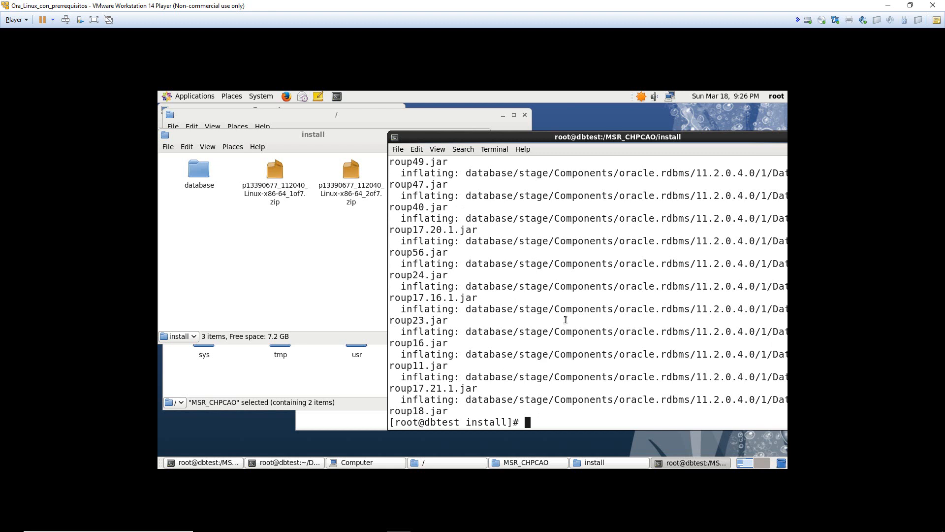
- List the install folder's contents and shift the terminal to reveal the folder view
{"action": "type", "text": "ls"}
{"action": "key", "text": "Return"}
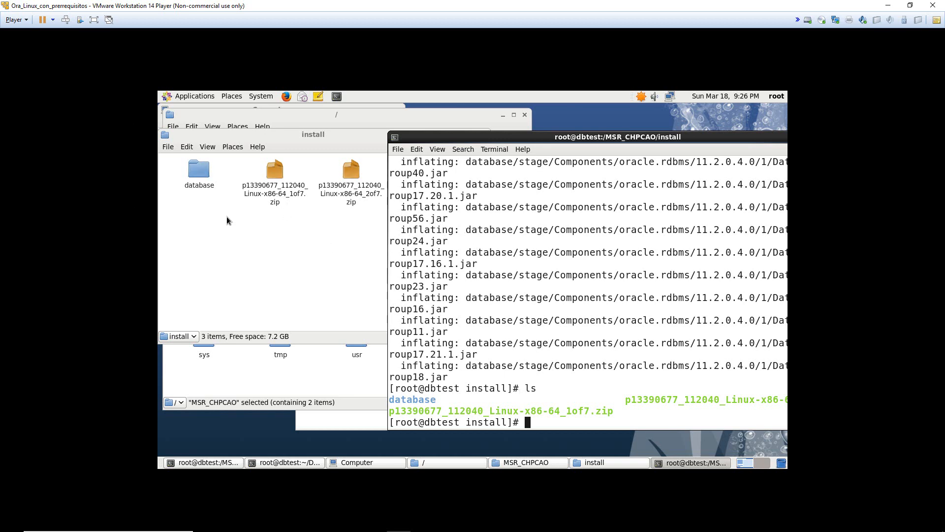
{"action": "left_click_drag", "start_coordinate": [402, 137], "coordinate": [322, 133]}
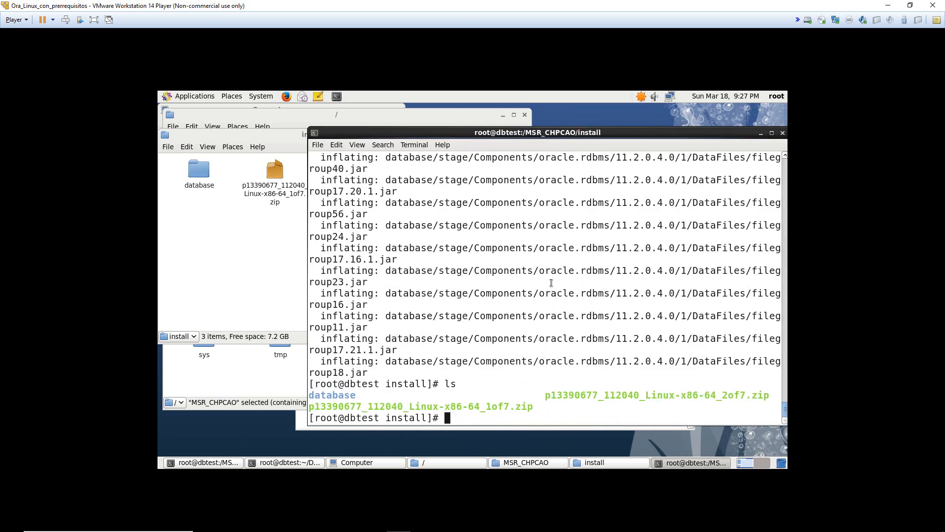
- Delete both Oracle zip files with rm -rf p* and confirm they're gone from the folder
{"action": "type", "text": "rm -rf"}
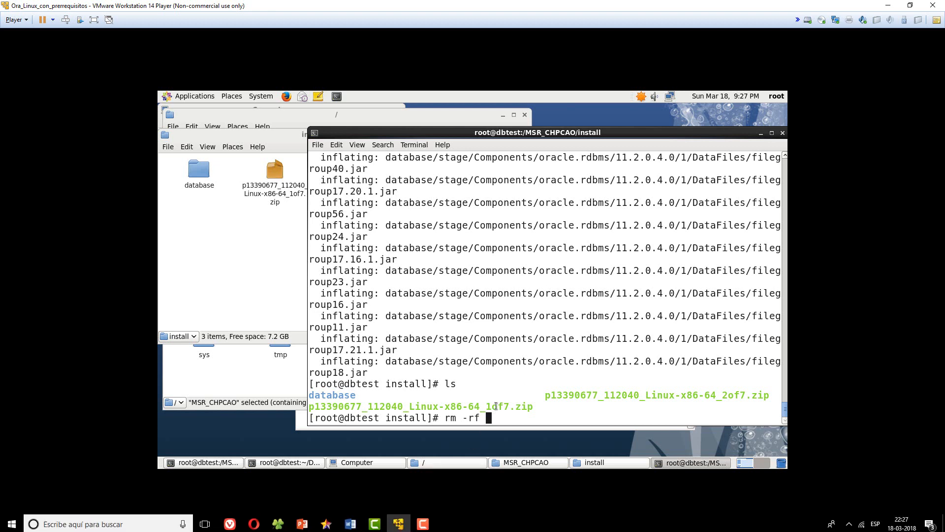
{"action": "type", "text": "p*"}
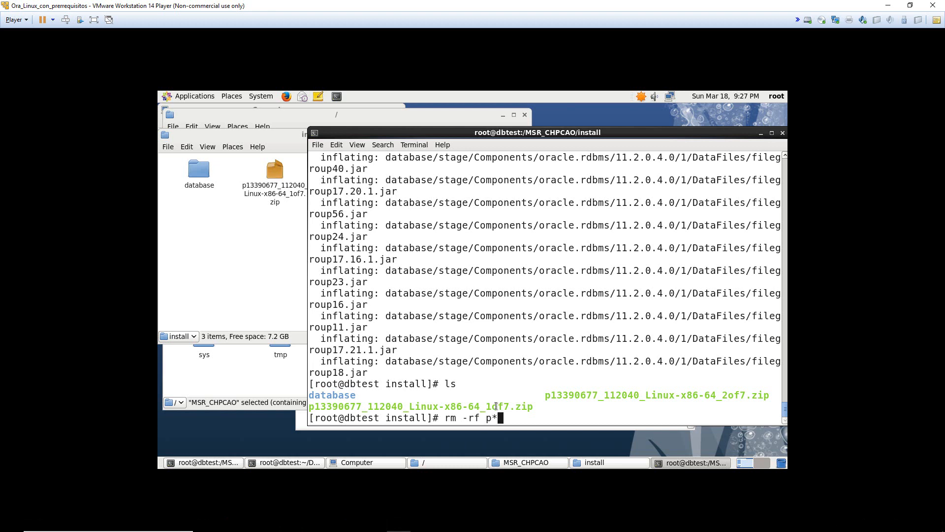
{"action": "key", "text": "Return"}
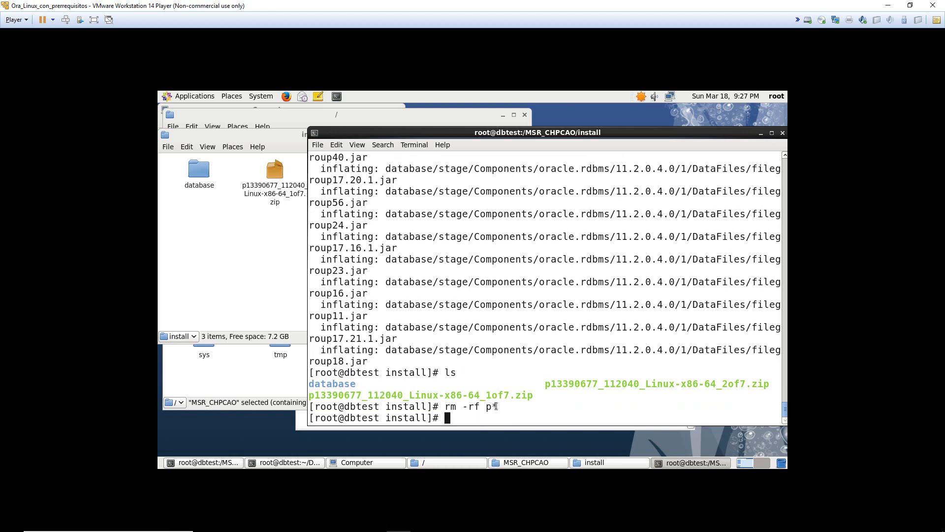
{"action": "left_click", "coordinate": [273, 276]}
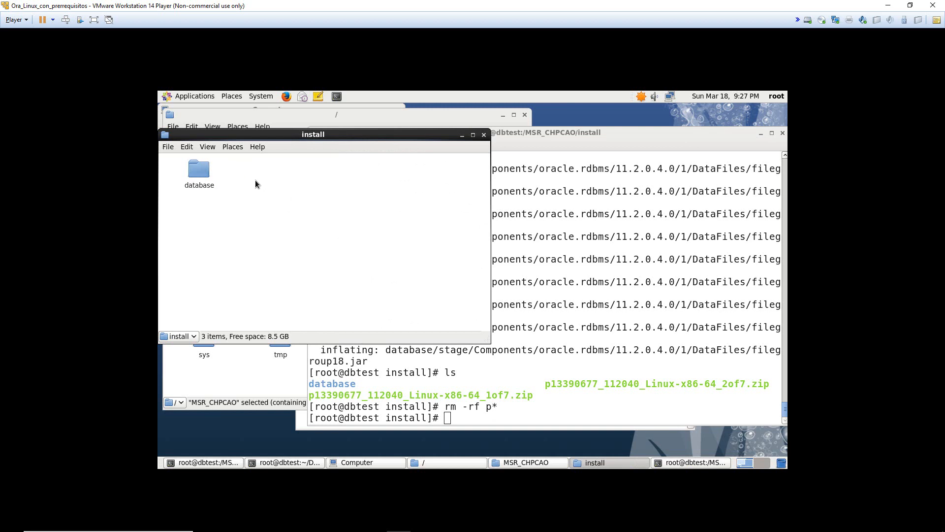
{"action": "left_click", "coordinate": [550, 179]}
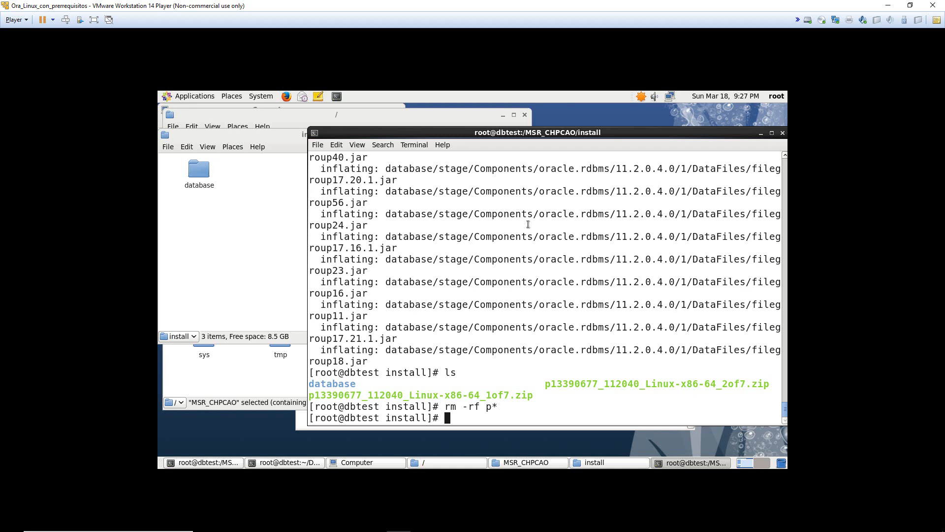
- Confirm only database remains, then go up and list MSR_CHPCAO's app and install folders
{"action": "type", "text": "ls"}
{"action": "key", "text": "Return"}
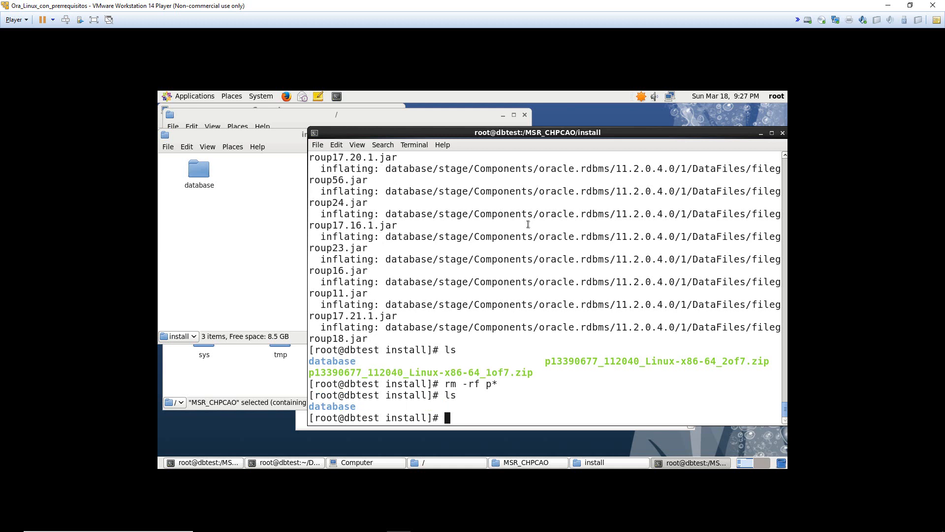
{"action": "type", "text": "cd .."}
{"action": "key", "text": "Return"}
{"action": "type", "text": "ls"}
{"action": "key", "text": "Return"}
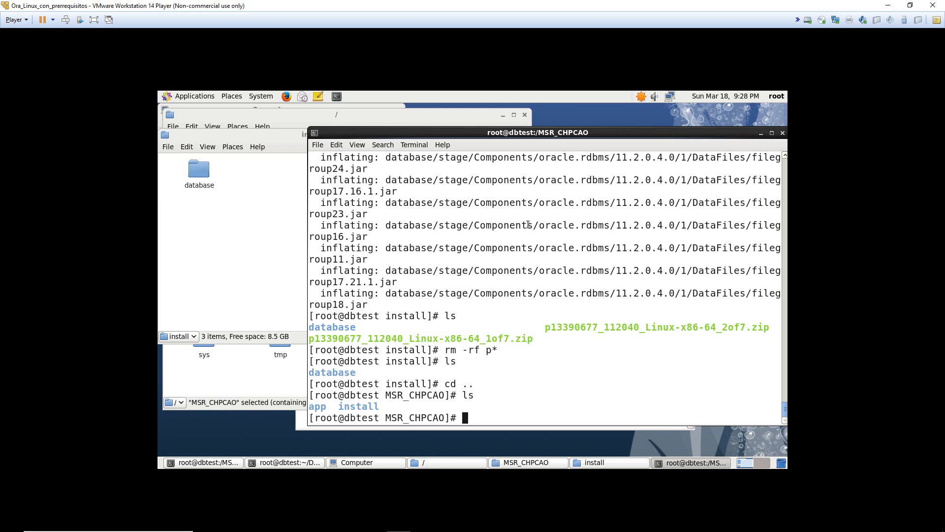
- Change to the root directory, list it, and begin the chown -R command
{"action": "type", "text": "cd /"}
{"action": "key", "text": "Return"}
{"action": "type", "text": "ls"}
{"action": "key", "text": "Return"}
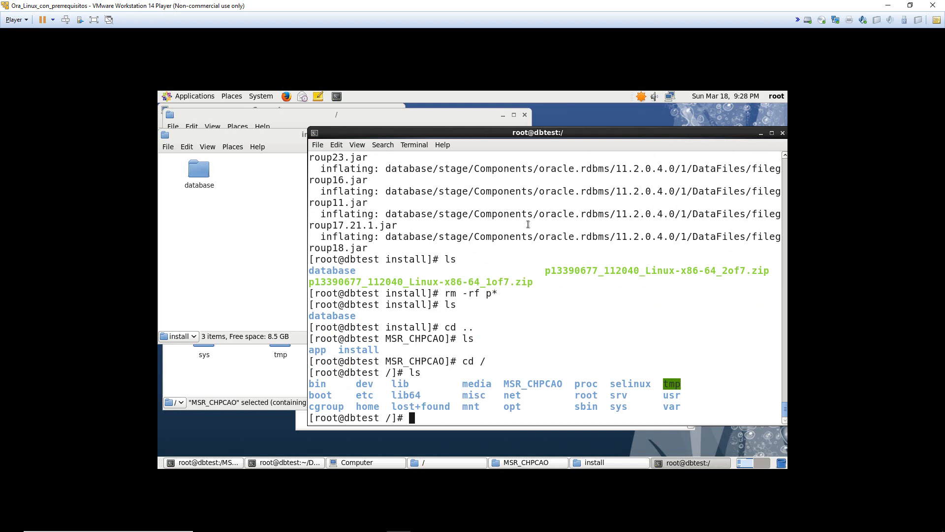
{"action": "type", "text": "chown -R"}
- Make oracle:oinstall the recursive owner of /MSR_CHPCAO/app
{"action": "type", "text": "oracle:oinstall"}
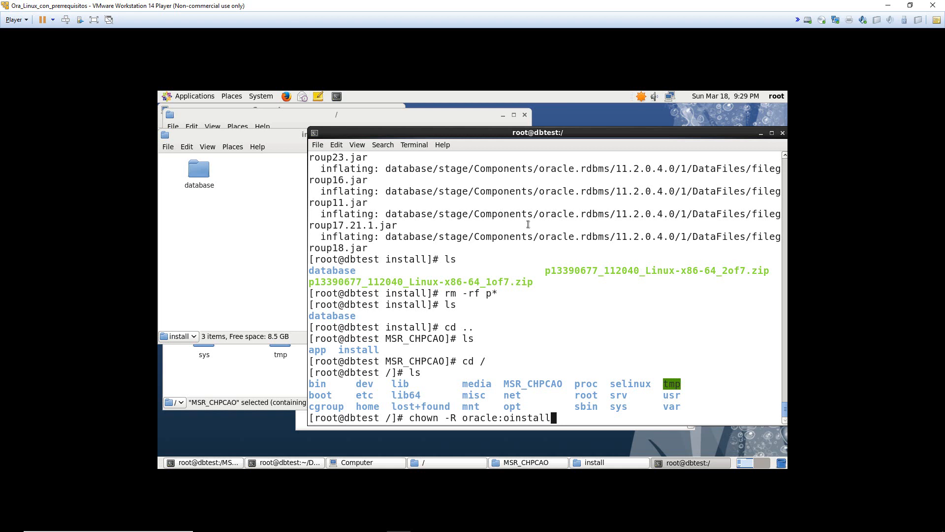
{"action": "type", "text": "/"}
{"action": "type", "text": "MS"}
{"action": "key", "text": "Tab"}
{"action": "type", "text": "app"}
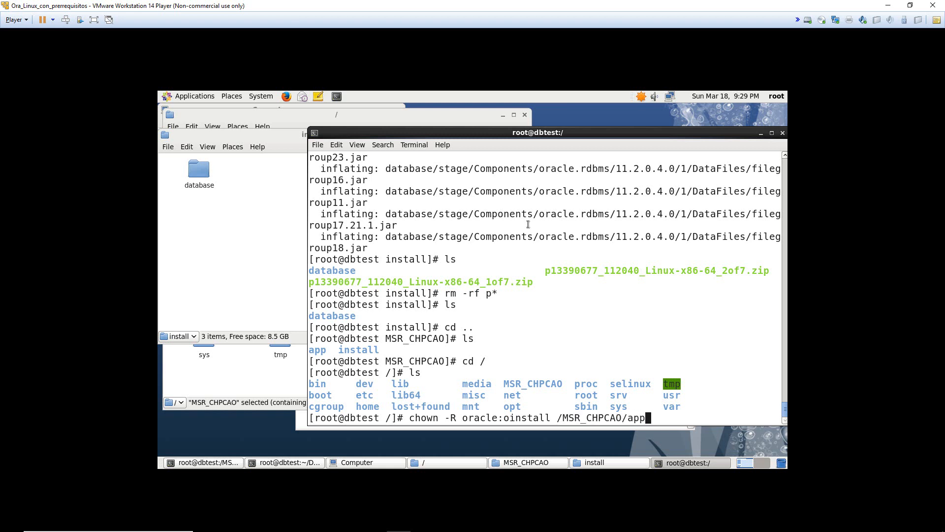
{"action": "key", "text": "Return"}
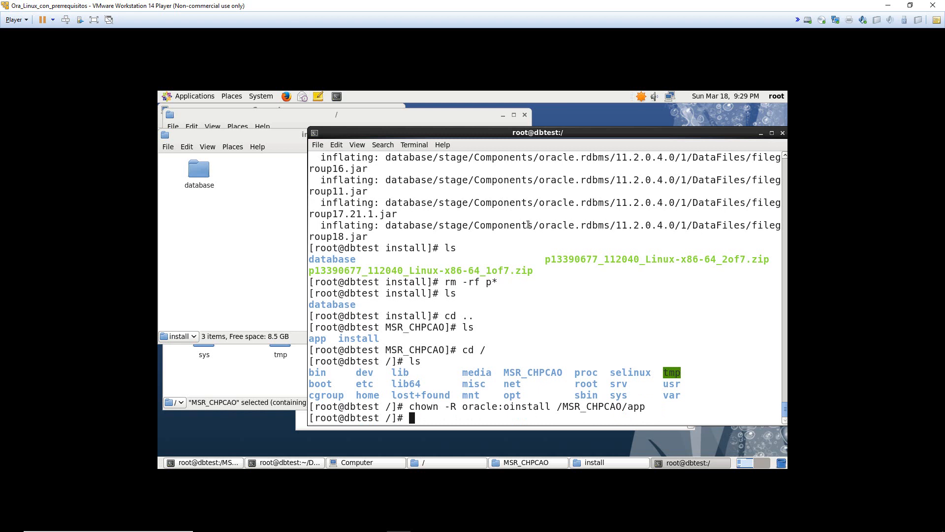
- Apply 775 permissions recursively to /MSR_CHPCAO/
{"action": "type", "text": "chmod -R 775"}
{"action": "key", "text": "BackSpace"}
{"action": "key", "text": "BackSpace"}
{"action": "key", "text": "BackSpace"}
{"action": "type", "text": "/"}
{"action": "key", "text": "BackSpace"}
{"action": "type", "text": "77"}
{"action": "type", "text": "5"}
{"action": "type", "text": "/MSR_CHPCAO/"}
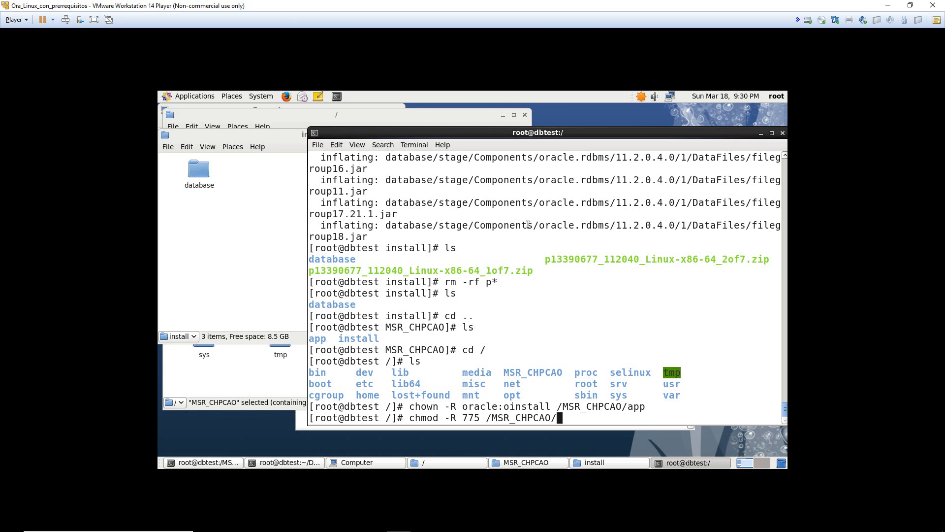
{"action": "key", "text": "Return"}
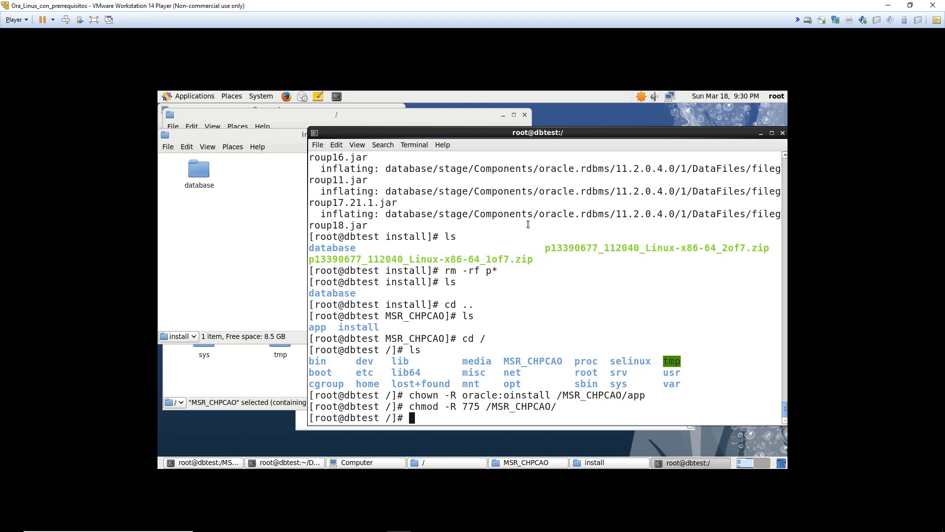
{"action": "type", "text": "passwd"}
- Change the oracle user's password with passwd oracle, entering and confirming the new one
{"action": "type", "text": "oracle"}
{"action": "key", "text": "Return"}
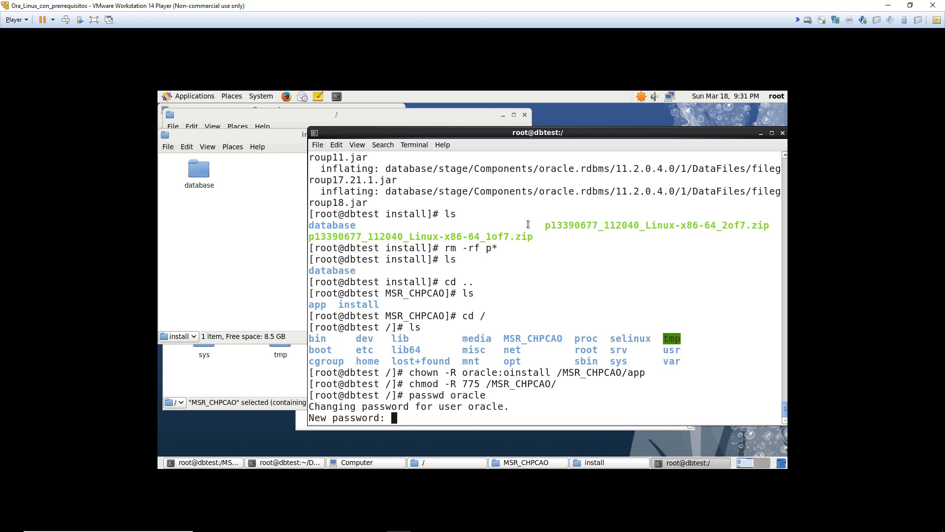
{"action": "key", "text": "Return"}
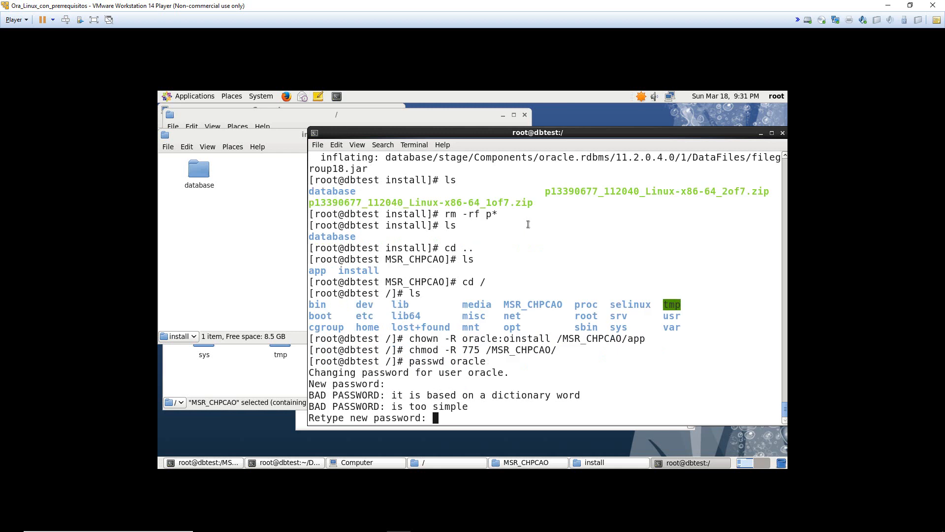
{"action": "key", "text": "Return"}
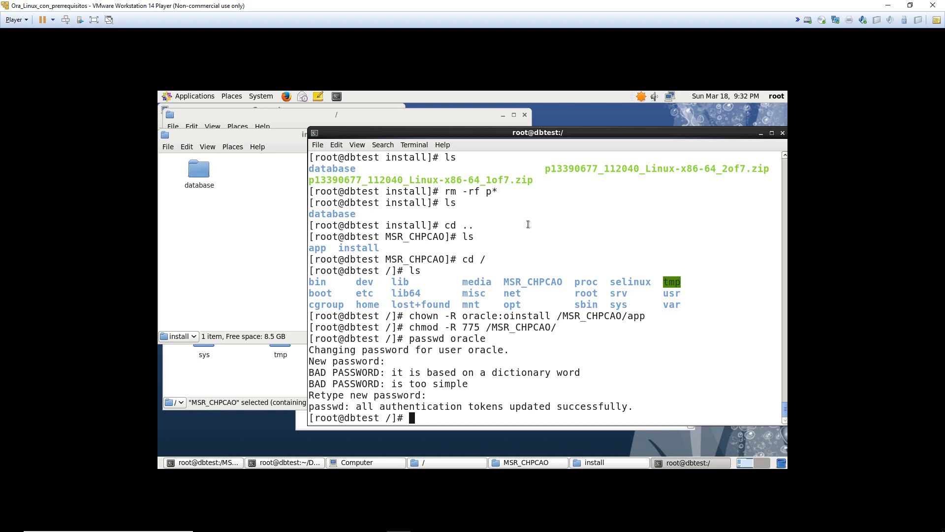
- Close the install, root, MSR_CHPCAO and Computer file-manager windows in the guest
{"action": "left_click_drag", "start_coordinate": [580, 132], "coordinate": [568, 134]}
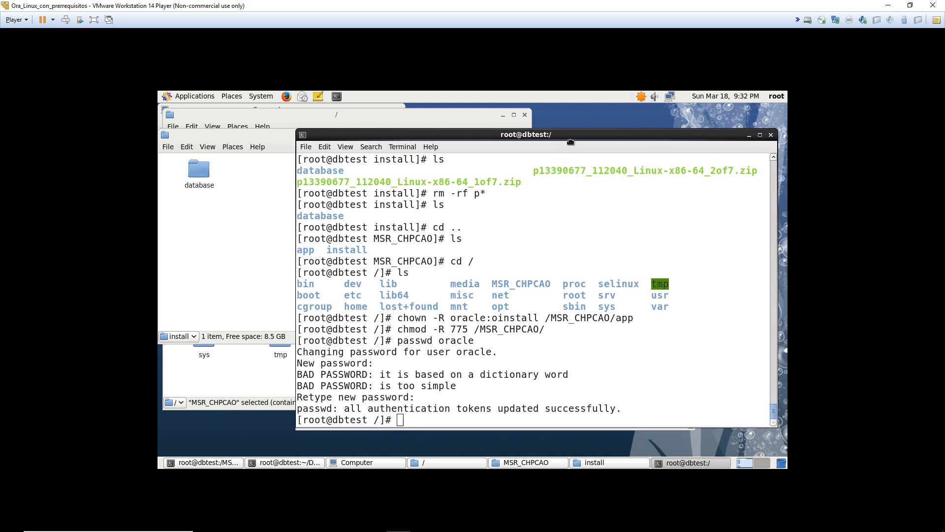
{"action": "left_click", "coordinate": [222, 158]}
{"action": "left_click", "coordinate": [484, 135]}
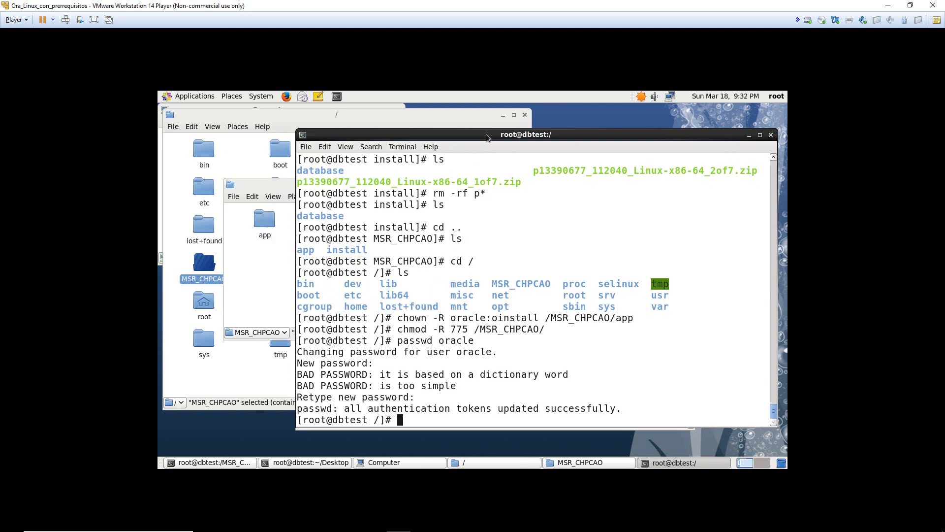
{"action": "left_click", "coordinate": [202, 239]}
{"action": "left_click", "coordinate": [525, 115]}
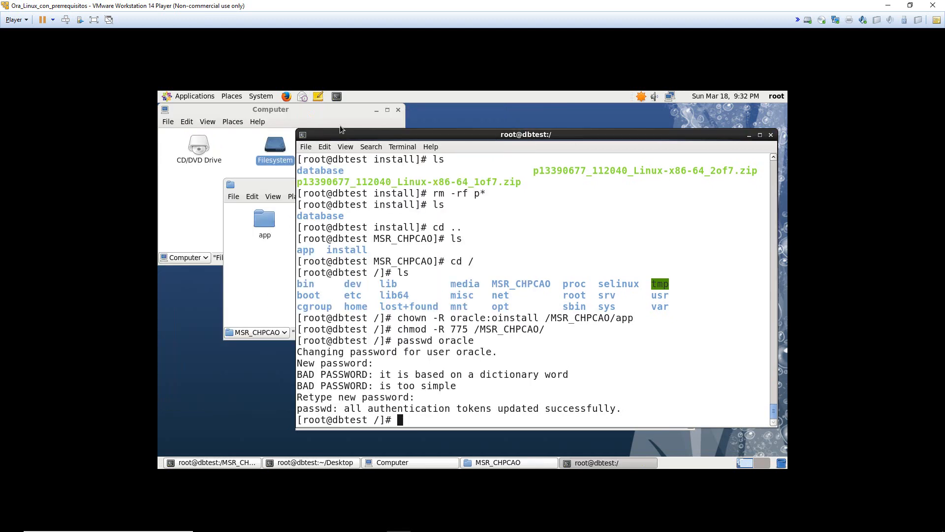
{"action": "left_click", "coordinate": [279, 182]}
{"action": "left_click", "coordinate": [562, 183]}
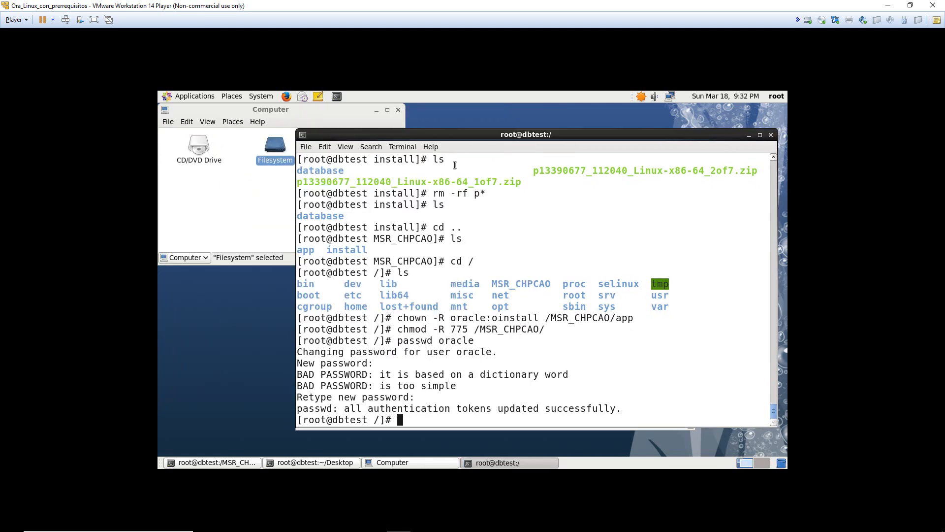
{"action": "left_click", "coordinate": [398, 110]}
- Close the extra terminal windows, keeping one terminal near the desktop centre
{"action": "left_click_drag", "start_coordinate": [368, 135], "coordinate": [316, 132]}
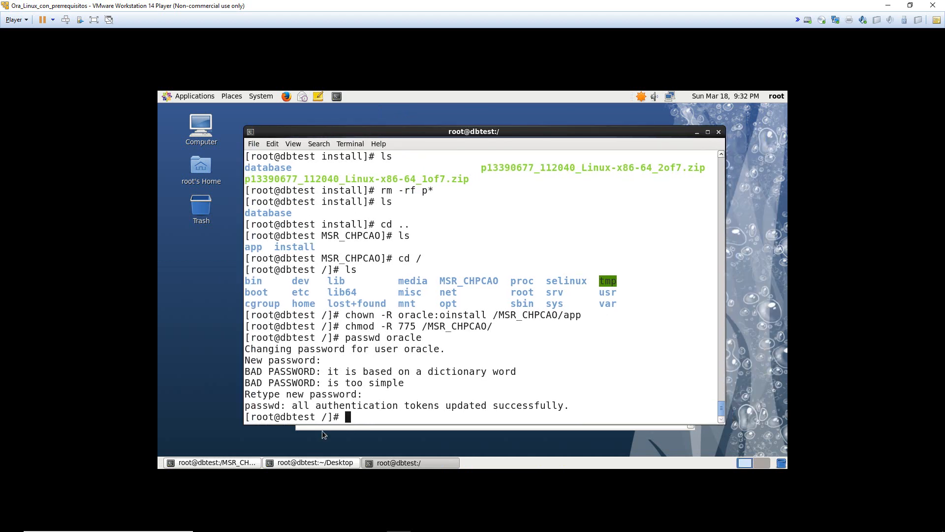
{"action": "left_click_drag", "start_coordinate": [519, 135], "coordinate": [459, 125]}
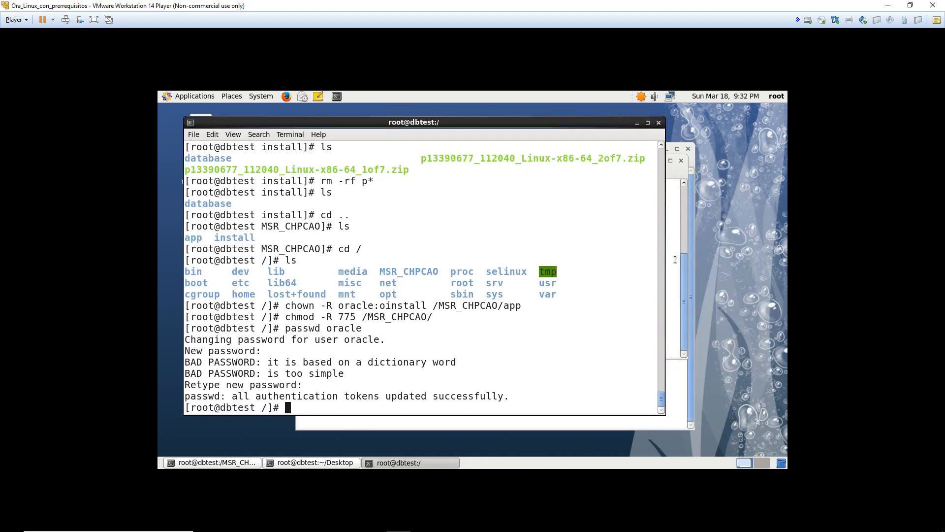
{"action": "left_click", "coordinate": [686, 167]}
{"action": "left_click", "coordinate": [688, 161]}
{"action": "left_click", "coordinate": [688, 149]}
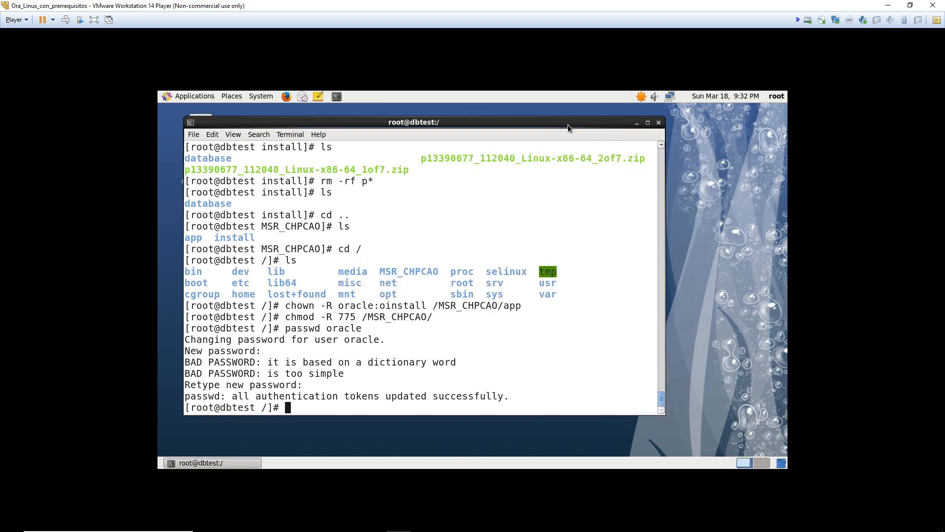
{"action": "left_click_drag", "start_coordinate": [568, 124], "coordinate": [640, 131]}
- Clear the terminal screen, then bring up the host's Clase 1 folder in File Explorer
{"action": "left_click_drag", "start_coordinate": [546, 289], "coordinate": [526, 300]}
{"action": "type", "text": "clear"}
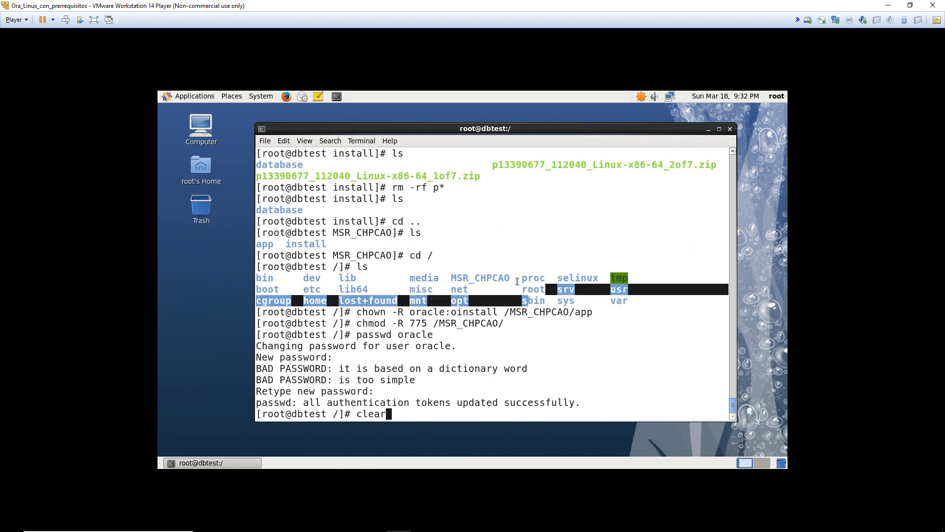
{"action": "key", "text": "Return"}
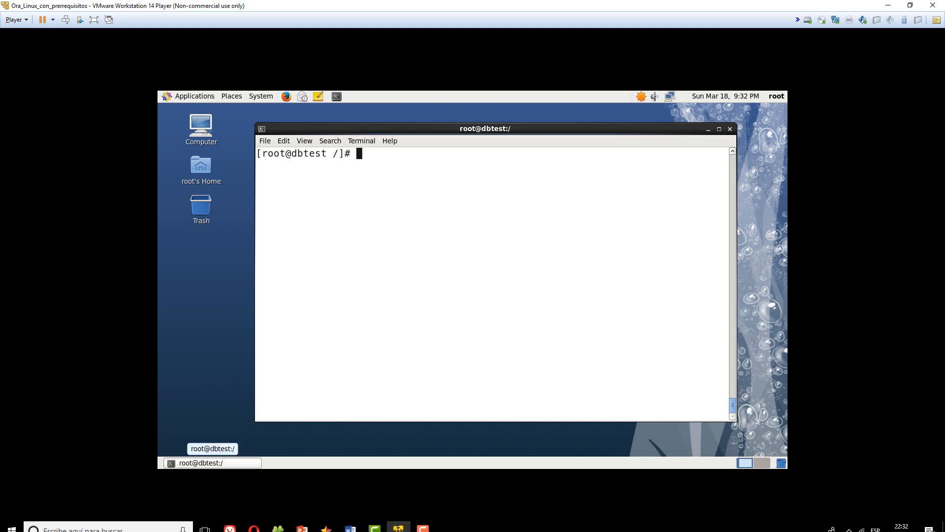
{"action": "left_click", "coordinate": [279, 525]}
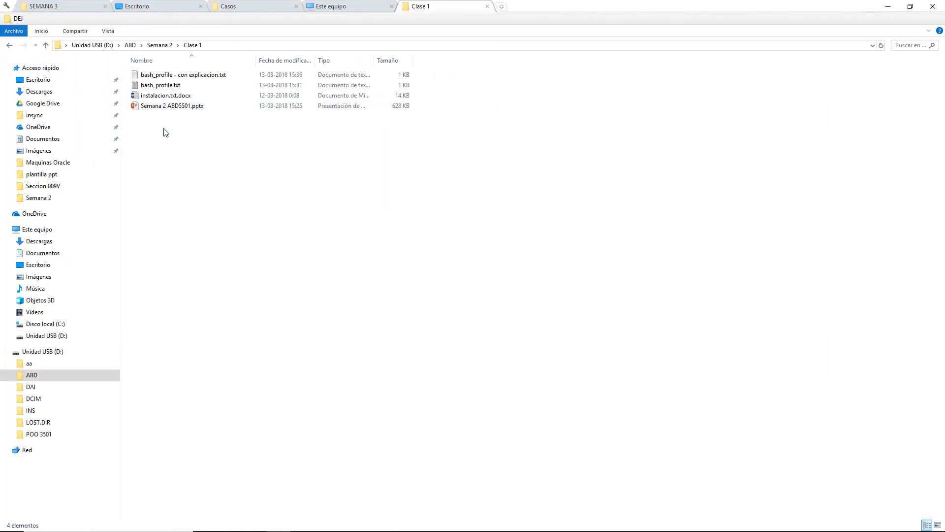
- Open bash_profile.txt in Notepad
{"action": "double_click", "coordinate": [172, 87]}
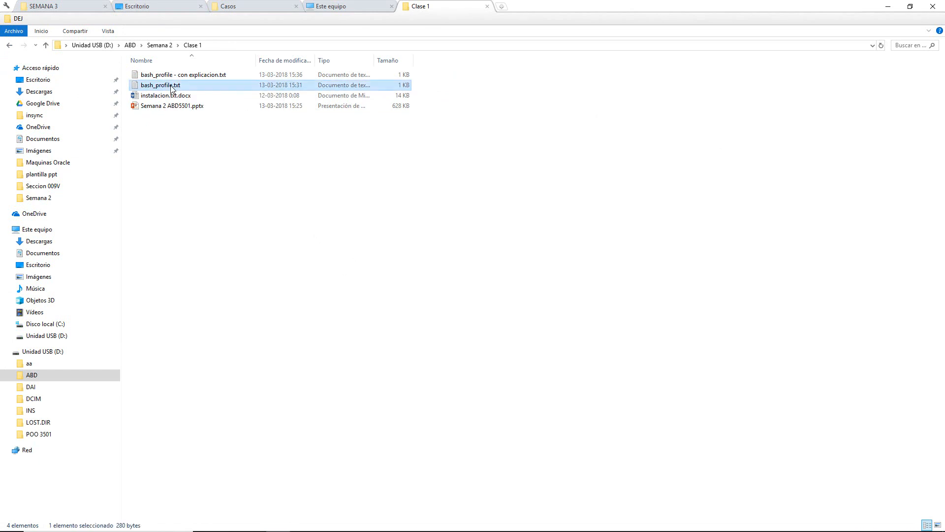
{"action": "left_click_drag", "start_coordinate": [306, 131], "coordinate": [301, 83]}
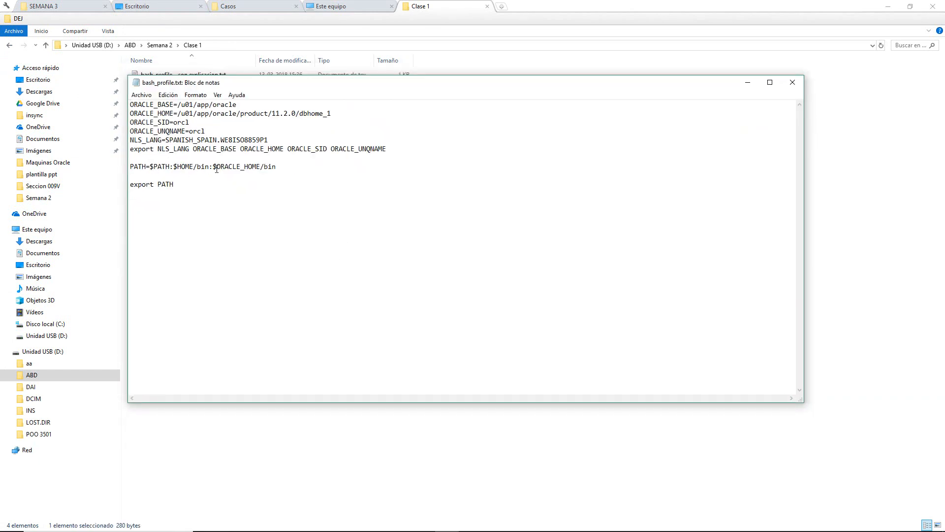
{"action": "left_click_drag", "start_coordinate": [176, 185], "coordinate": [129, 104]}
{"action": "left_click", "coordinate": [269, 336]}
- Copy all the Oracle environment settings from bash_profile.txt and return to the VM
{"action": "left_click_drag", "start_coordinate": [234, 212], "coordinate": [104, 96]}
{"action": "left_click_drag", "start_coordinate": [227, 202], "coordinate": [129, 104]}
{"action": "right_click", "coordinate": [183, 125]}
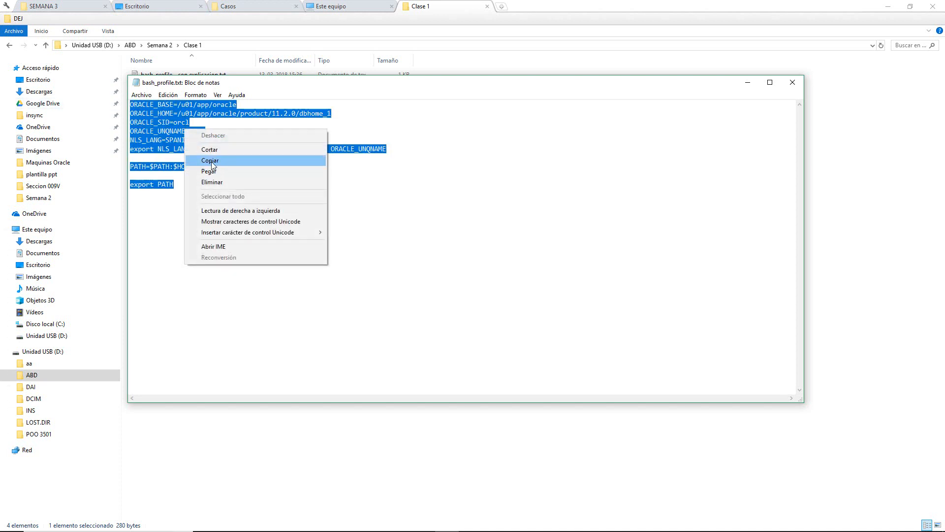
{"action": "left_click", "coordinate": [211, 162]}
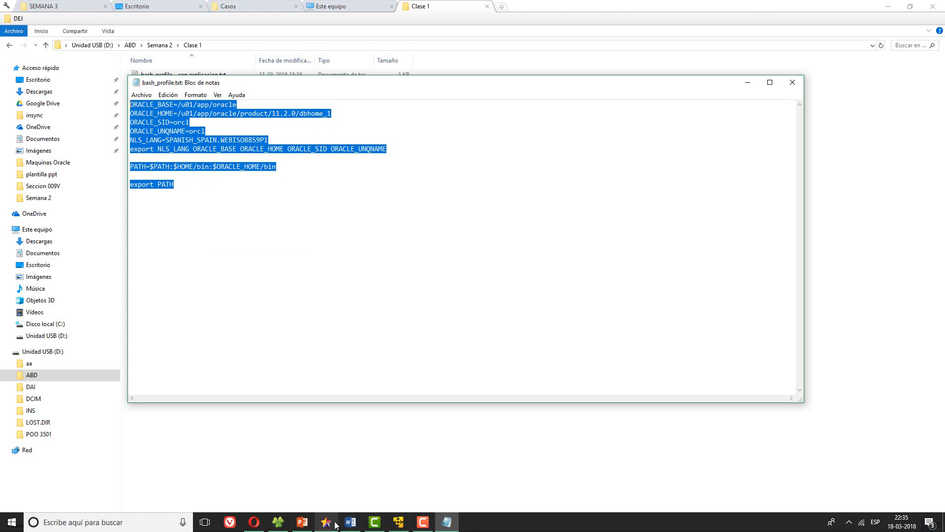
{"action": "left_click", "coordinate": [399, 522]}
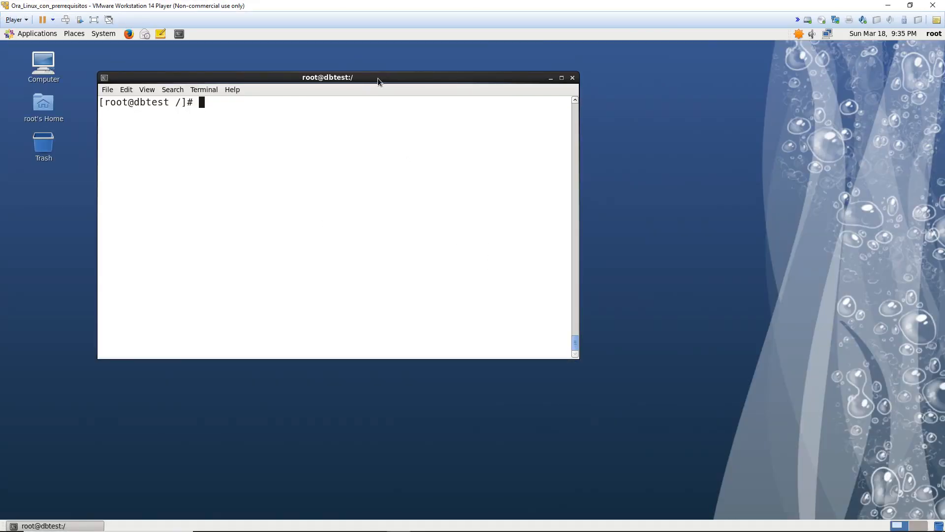
- Switch the terminal to the oracle user with su oracle
{"action": "left_click_drag", "start_coordinate": [377, 67], "coordinate": [479, 90]}
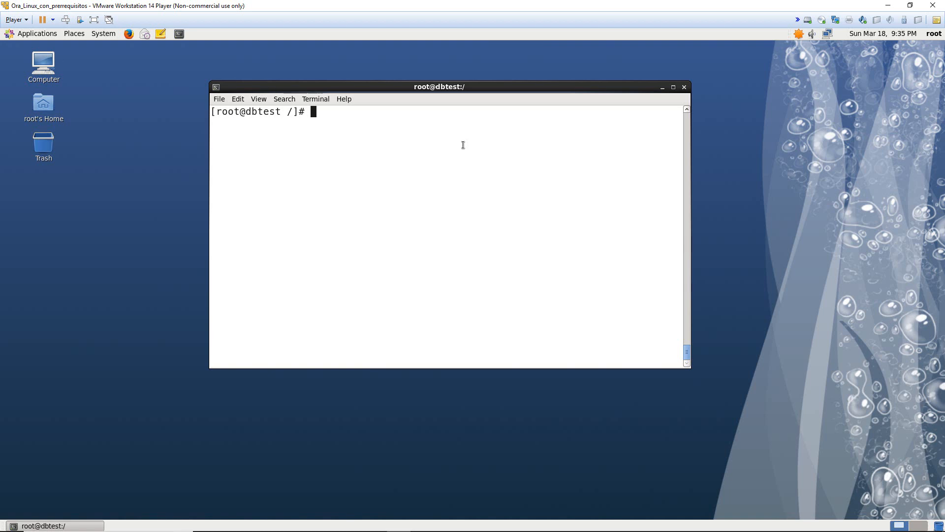
{"action": "type", "text": "su oracle"}
{"action": "key", "text": "Return"}
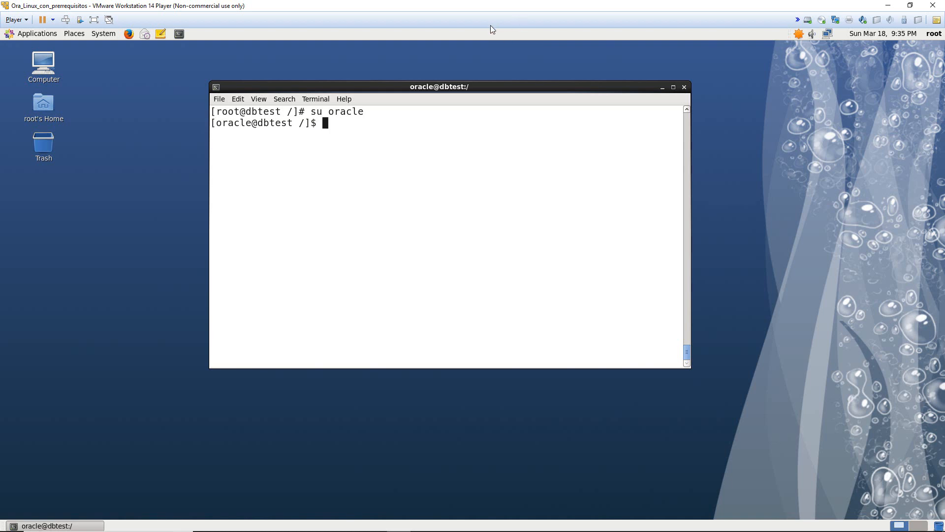
{"action": "double_click", "coordinate": [235, 123]}
{"action": "left_click", "coordinate": [235, 123]}
{"action": "left_click_drag", "start_coordinate": [217, 123], "coordinate": [256, 123]}
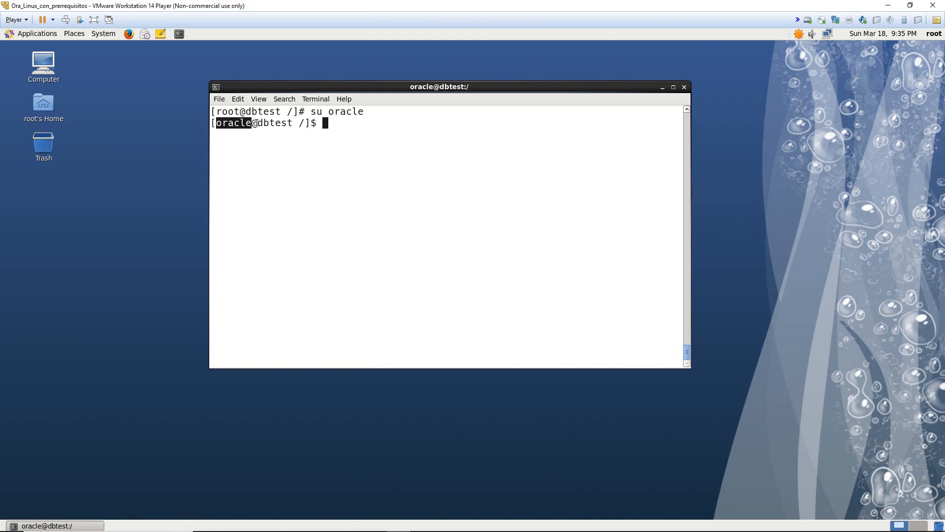
{"action": "left_click", "coordinate": [347, 124]}
- Go to the oracle home directory and confirm /home/oracle with pwd
{"action": "type", "text": "cd"}
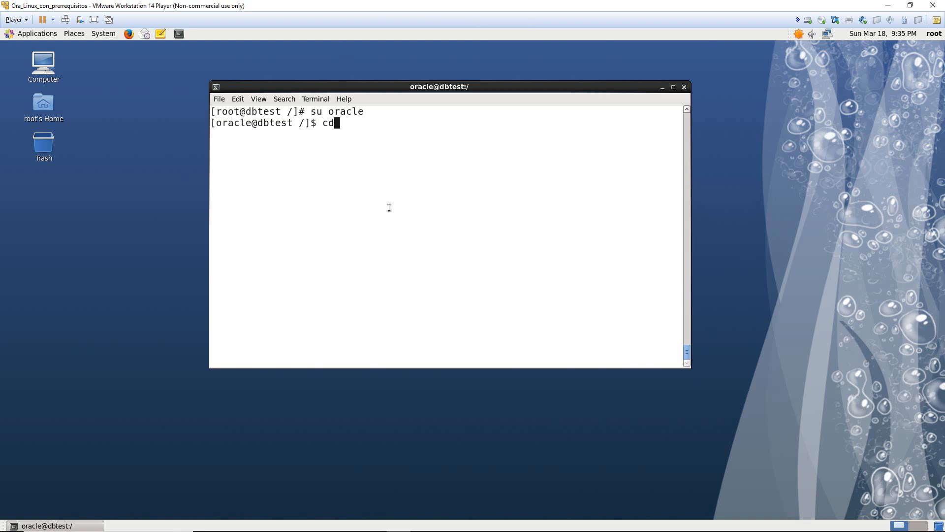
{"action": "key", "text": "Return"}
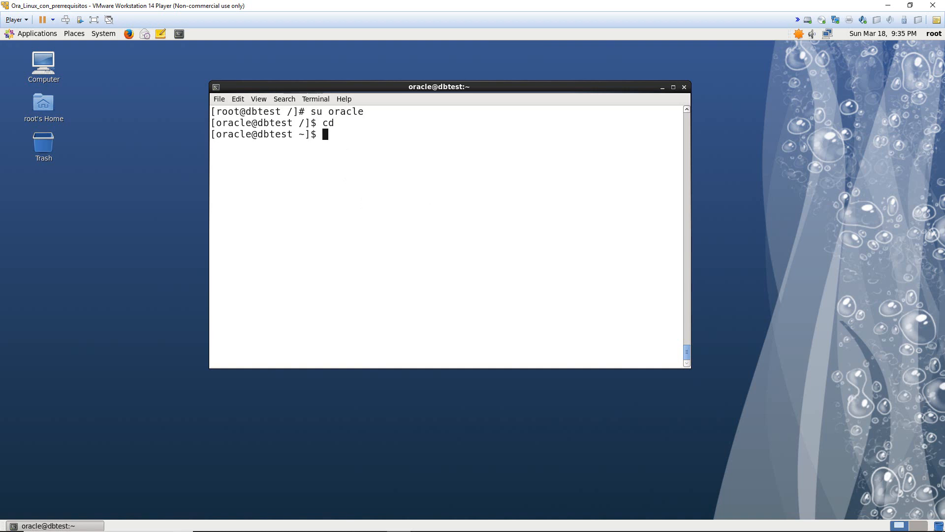
{"action": "left_click_drag", "start_coordinate": [300, 134], "coordinate": [310, 134]}
{"action": "left_click", "coordinate": [305, 145]}
{"action": "left_click", "coordinate": [307, 134]}
{"action": "left_click", "coordinate": [309, 134]}
{"action": "type", "text": "pwd"}
{"action": "key", "text": "Return"}
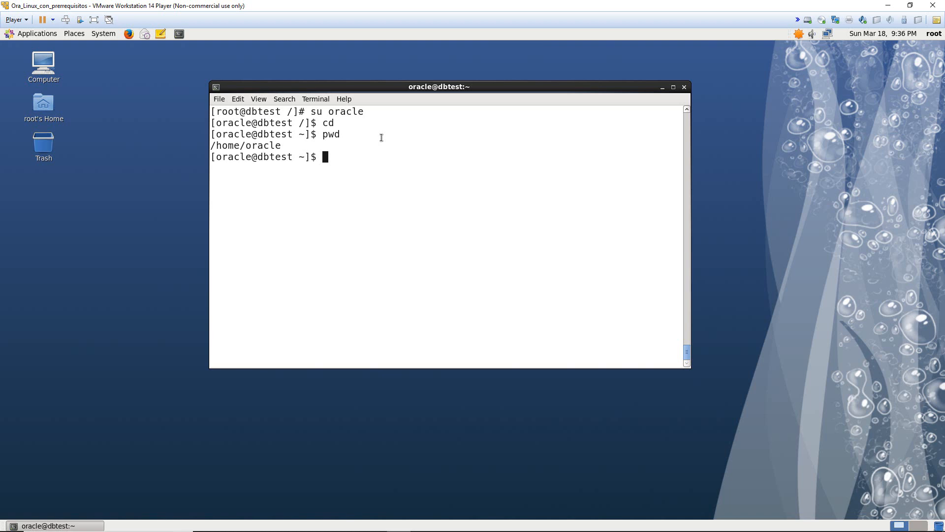
- List home files including hidden ones, then prepare the command vi .bash_profile
{"action": "type", "text": "ls"}
{"action": "key", "text": "Return"}
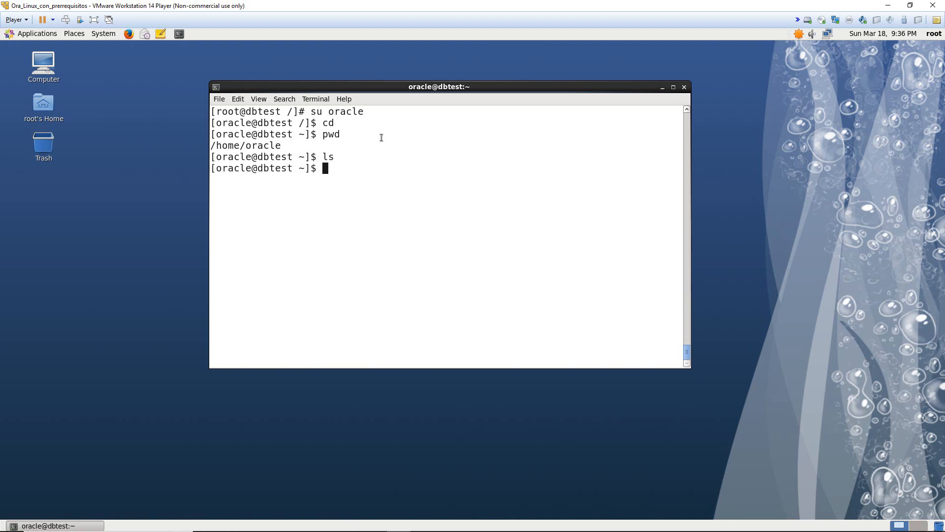
{"action": "type", "text": "ls -a"}
{"action": "key", "text": "Return"}
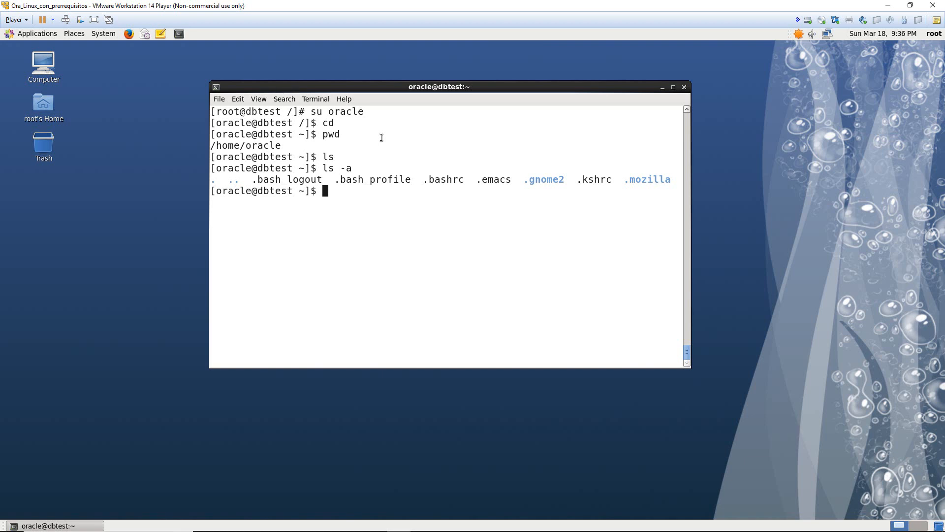
{"action": "type", "text": "vi .bash"}
{"action": "key", "text": "Tab"}
{"action": "type", "text": "p"}
{"action": "key", "text": "Tab"}
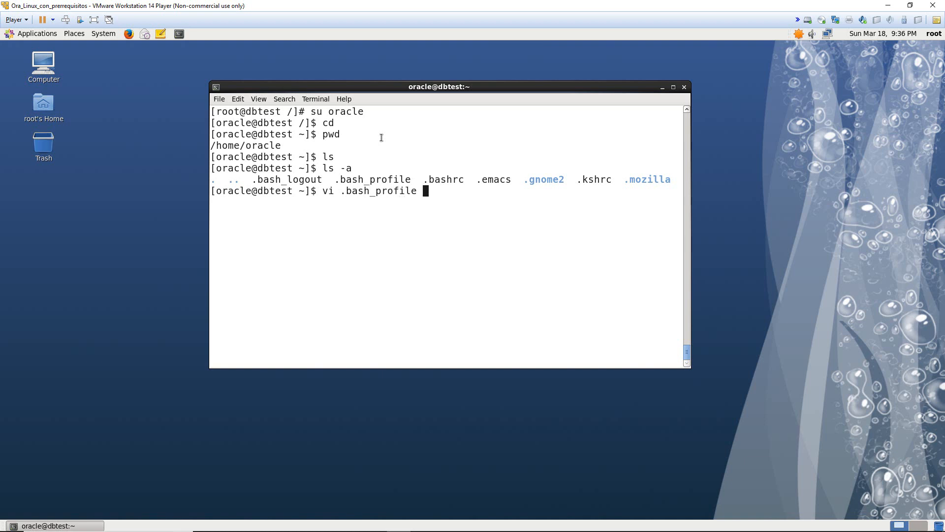
- Open .bash_profile in vi and paste the Oracle environment settings below export PATH
{"action": "key", "text": "Return"}
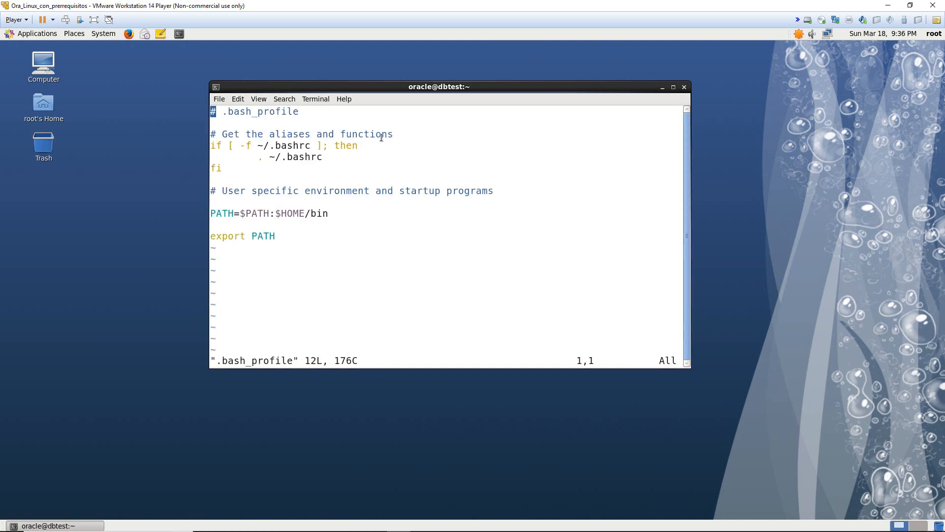
{"action": "key", "text": "Down"}
{"action": "key", "text": "Down"}
{"action": "key", "text": "Down"}
{"action": "key", "text": "Down"}
{"action": "key", "text": "Down"}
{"action": "key", "text": "Down"}
{"action": "key", "text": "Down"}
{"action": "key", "text": "Down"}
{"action": "key", "text": "Down"}
{"action": "key", "text": "Down"}
{"action": "key", "text": "Down"}
{"action": "key", "text": "Up"}
{"action": "key", "text": "Up"}
{"action": "key", "text": "Down"}
{"action": "key", "text": "Down"}
{"action": "key", "text": "Right"}
{"action": "key", "text": "Right"}
{"action": "key", "text": "Right"}
{"action": "key", "text": "Right"}
{"action": "key", "text": "Right"}
{"action": "key", "text": "Right"}
{"action": "key", "text": "Right"}
{"action": "key", "text": "Right"}
{"action": "key", "text": "Right"}
{"action": "key", "text": "Right"}
{"action": "key", "text": "a"}
{"action": "key", "text": "Return"}
{"action": "key", "text": "Return"}
{"action": "key", "text": "Return"}
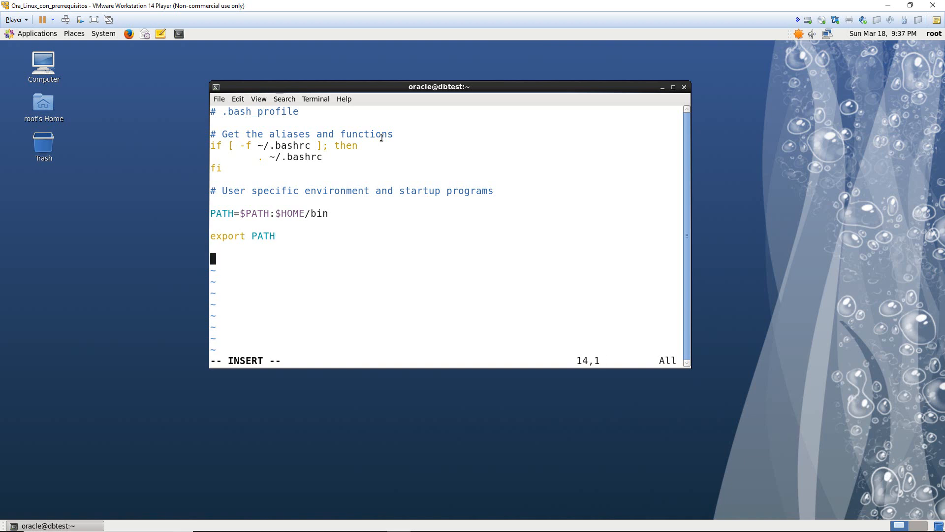
{"action": "key", "text": "Up"}
{"action": "right_click", "coordinate": [269, 278]}
{"action": "left_click", "coordinate": [302, 339]}
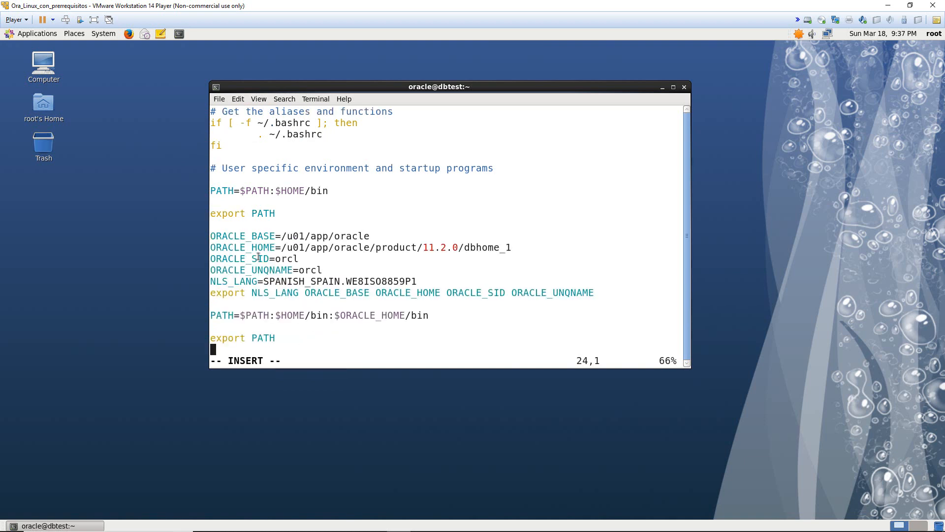
- Replace u01 with MSR_CHPCAO in the ORACLE_BASE path
{"action": "key", "text": "Up"}
{"action": "key", "text": "Up"}
{"action": "key", "text": "Up"}
{"action": "key", "text": "Up"}
{"action": "key", "text": "Up"}
{"action": "key", "text": "Up"}
{"action": "key", "text": "Up"}
{"action": "key", "text": "Up"}
{"action": "key", "text": "Up"}
{"action": "key", "text": "Up"}
{"action": "key", "text": "Up"}
{"action": "key", "text": "Up"}
{"action": "key", "text": "Up"}
{"action": "key", "text": "Down"}
{"action": "key", "text": "Down"}
{"action": "key", "text": "Down"}
{"action": "key", "text": "Up"}
{"action": "key", "text": "Up"}
{"action": "key", "text": "Up"}
{"action": "key", "text": "Down"}
{"action": "key", "text": "Down"}
{"action": "key", "text": "Down"}
{"action": "key", "text": "Down"}
{"action": "key", "text": "Up"}
{"action": "key", "text": "Down"}
{"action": "key", "text": "Up"}
{"action": "key", "text": "Up"}
{"action": "key", "text": "Up"}
{"action": "key", "text": "Up"}
{"action": "key", "text": "Down"}
{"action": "key", "text": "Down"}
{"action": "key", "text": "Down"}
{"action": "key", "text": "Down"}
{"action": "key", "text": "Right"}
{"action": "key", "text": "Right"}
{"action": "key", "text": "Right"}
{"action": "key", "text": "Up"}
{"action": "key", "text": "Right"}
{"action": "key", "text": "Right"}
{"action": "key", "text": "Right"}
{"action": "key", "text": "Right"}
{"action": "key", "text": "Right"}
{"action": "key", "text": "Right"}
{"action": "key", "text": "Right"}
{"action": "key", "text": "Right"}
{"action": "key", "text": "Right"}
{"action": "key", "text": "Right"}
{"action": "key", "text": "Right"}
{"action": "key", "text": "Right"}
{"action": "key", "text": "Right"}
{"action": "key", "text": "BackSpace"}
{"action": "key", "text": "BackSpace"}
{"action": "key", "text": "BackSpace"}
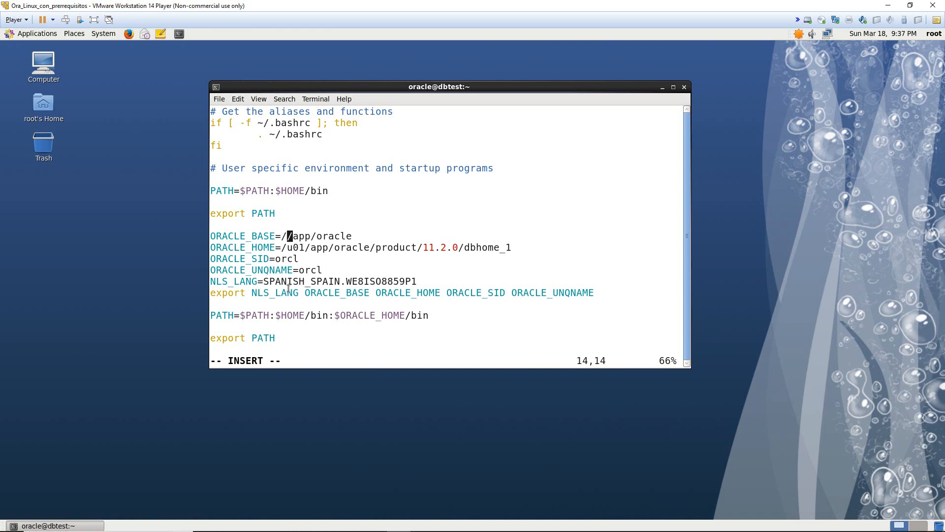
{"action": "type", "text": "MSR_"}
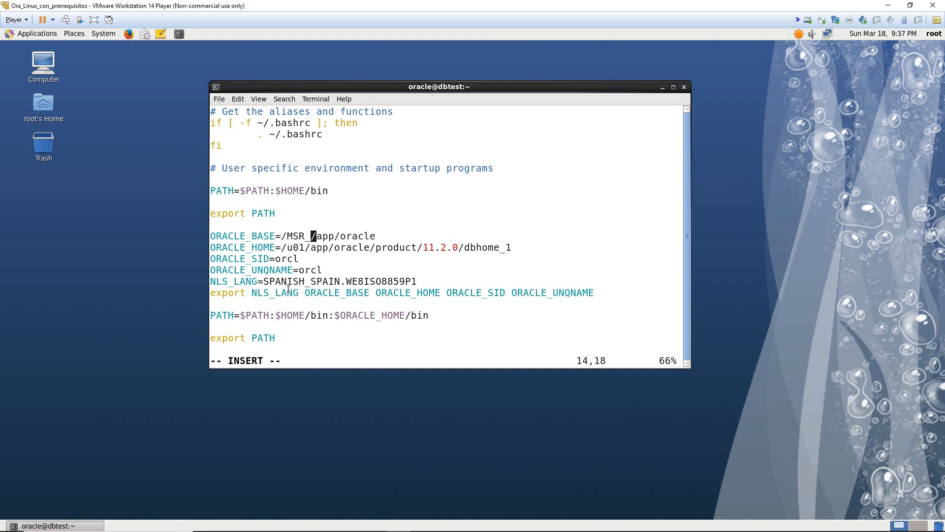
{"action": "type", "text": "CHPCA"}
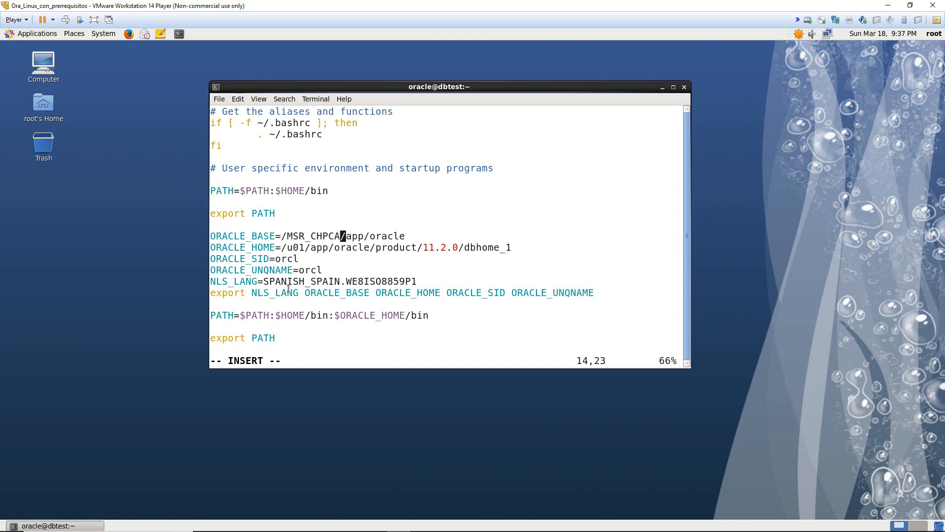
{"action": "type", "text": "0"}
{"action": "key", "text": "Left"}
{"action": "key", "text": "Left"}
{"action": "key", "text": "Left"}
{"action": "key", "text": "Left"}
{"action": "key", "text": "Left"}
{"action": "key", "text": "Left"}
{"action": "key", "text": "Left"}
{"action": "key", "text": "Left"}
{"action": "key", "text": "Left"}
{"action": "key", "text": "Left"}
{"action": "key", "text": "Left"}
{"action": "key", "text": "Left"}
{"action": "key", "text": "Left"}
{"action": "key", "text": "Left"}
{"action": "key", "text": "Left"}
{"action": "key", "text": "Left"}
{"action": "key", "text": "Left"}
{"action": "key", "text": "Left"}
{"action": "key", "text": "Left"}
{"action": "key", "text": "Left"}
{"action": "key", "text": "Left"}
{"action": "key", "text": "Left"}
{"action": "key", "text": "Left"}
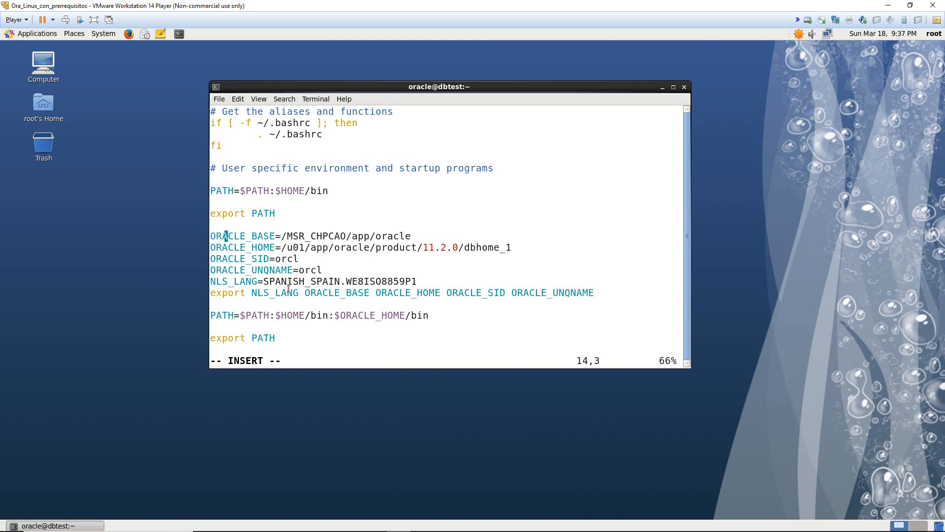
{"action": "key", "text": "Right"}
{"action": "key", "text": "Right"}
{"action": "key", "text": "Right"}
{"action": "key", "text": "Right"}
{"action": "key", "text": "Right"}
{"action": "key", "text": "Right"}
{"action": "key", "text": "Right"}
{"action": "key", "text": "Right"}
{"action": "key", "text": "Right"}
{"action": "key", "text": "Right"}
{"action": "key", "text": "Right"}
{"action": "key", "text": "Right"}
{"action": "key", "text": "Right"}
{"action": "key", "text": "Right"}
{"action": "key", "text": "Right"}
{"action": "key", "text": "Right"}
{"action": "key", "text": "Right"}
{"action": "key", "text": "Right"}
{"action": "key", "text": "Right"}
{"action": "key", "text": "Right"}
{"action": "key", "text": "Right"}
{"action": "key", "text": "Right"}
{"action": "key", "text": "Right"}
{"action": "key", "text": "Right"}
{"action": "key", "text": "Right"}
{"action": "key", "text": "Right"}
{"action": "key", "text": "Right"}
{"action": "key", "text": "Right"}
{"action": "key", "text": "Right"}
{"action": "key", "text": "Right"}
{"action": "key", "text": "Right"}
{"action": "key", "text": "Right"}
{"action": "key", "text": "Right"}
{"action": "key", "text": "Right"}
{"action": "key", "text": "Left"}
{"action": "key", "text": "Left"}
{"action": "key", "text": "Left"}
{"action": "key", "text": "Left"}
{"action": "key", "text": "Left"}
{"action": "key", "text": "Left"}
{"action": "key", "text": "Left"}
{"action": "key", "text": "Left"}
{"action": "key", "text": "Left"}
{"action": "key", "text": "Left"}
{"action": "key", "text": "Left"}
{"action": "key", "text": "Left"}
{"action": "key", "text": "Left"}
{"action": "key", "text": "Left"}
{"action": "key", "text": "Left"}
{"action": "key", "text": "Left"}
{"action": "key", "text": "Left"}
{"action": "key", "text": "Left"}
{"action": "key", "text": "Left"}
{"action": "key", "text": "Left"}
{"action": "key", "text": "Right"}
{"action": "key", "text": "Right"}
{"action": "key", "text": "Right"}
{"action": "key", "text": "Right"}
{"action": "key", "text": "Right"}
{"action": "key", "text": "Right"}
{"action": "key", "text": "Right"}
{"action": "key", "text": "Right"}
{"action": "key", "text": "Right"}
{"action": "key", "text": "Right"}
{"action": "key", "text": "Right"}
{"action": "key", "text": "Right"}
{"action": "key", "text": "Right"}
{"action": "key", "text": "Right"}
{"action": "key", "text": "Right"}
{"action": "key", "text": "Right"}
{"action": "key", "text": "Right"}
{"action": "key", "text": "Right"}
{"action": "key", "text": "Right"}
{"action": "key", "text": "Right"}
{"action": "key", "text": "Left"}
{"action": "key", "text": "Left"}
- Change ORACLE_HOME's u01 to MSR_CHPCAO and erase the orcl value of ORACLE_SID
{"action": "key", "text": "Right"}
{"action": "key", "text": "Left"}
{"action": "key", "text": "Left"}
{"action": "key", "text": "Left"}
{"action": "key", "text": "Left"}
{"action": "key", "text": "Left"}
{"action": "key", "text": "Left"}
{"action": "key", "text": "Left"}
{"action": "key", "text": "Left"}
{"action": "key", "text": "Left"}
{"action": "key", "text": "Left"}
{"action": "key", "text": "Left"}
{"action": "key", "text": "Left"}
{"action": "key", "text": "Down"}
{"action": "key", "text": "Down"}
{"action": "key", "text": "Up"}
{"action": "key", "text": "Up"}
{"action": "key", "text": "Down"}
{"action": "key", "text": "Right"}
{"action": "key", "text": "BackSpace"}
{"action": "key", "text": "BackSpace"}
{"action": "key", "text": "BackSpace"}
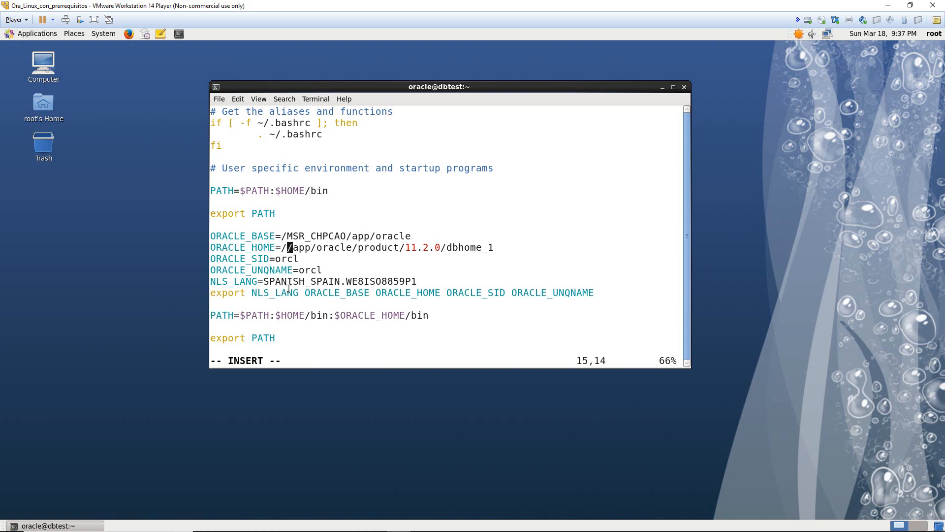
{"action": "type", "text": "MSR_chP"}
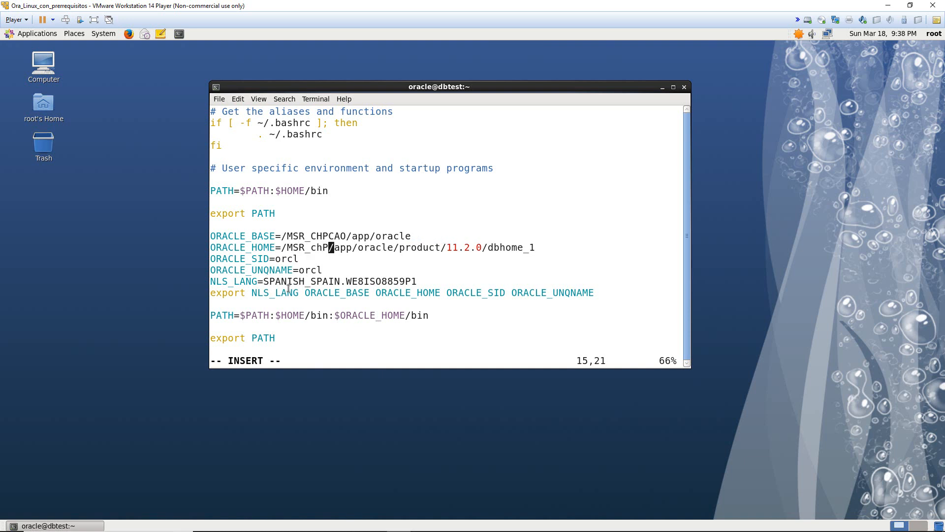
{"action": "key", "text": "BackSpace"}
{"action": "key", "text": "BackSpace"}
{"action": "key", "text": "BackSpace"}
{"action": "type", "text": "ch"}
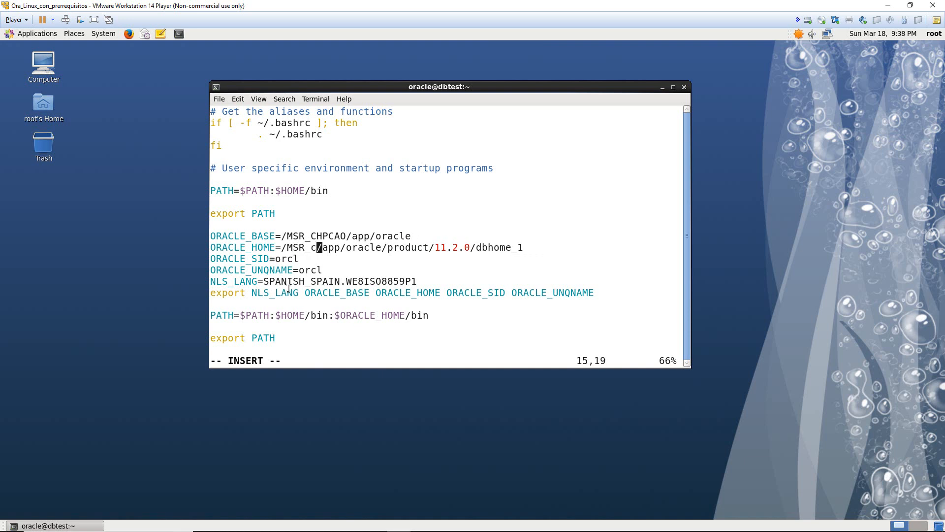
{"action": "key", "text": "BackSpace"}
{"action": "key", "text": "BackSpace"}
{"action": "type", "text": "CH"}
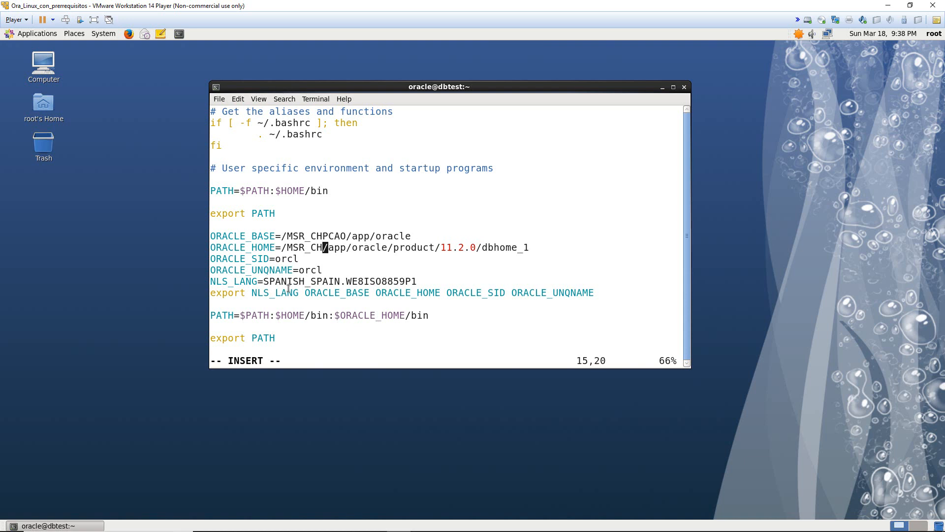
{"action": "type", "text": "pac"}
{"action": "key", "text": "BackSpace"}
{"action": "key", "text": "BackSpace"}
{"action": "key", "text": "BackSpace"}
{"action": "type", "text": "ca"}
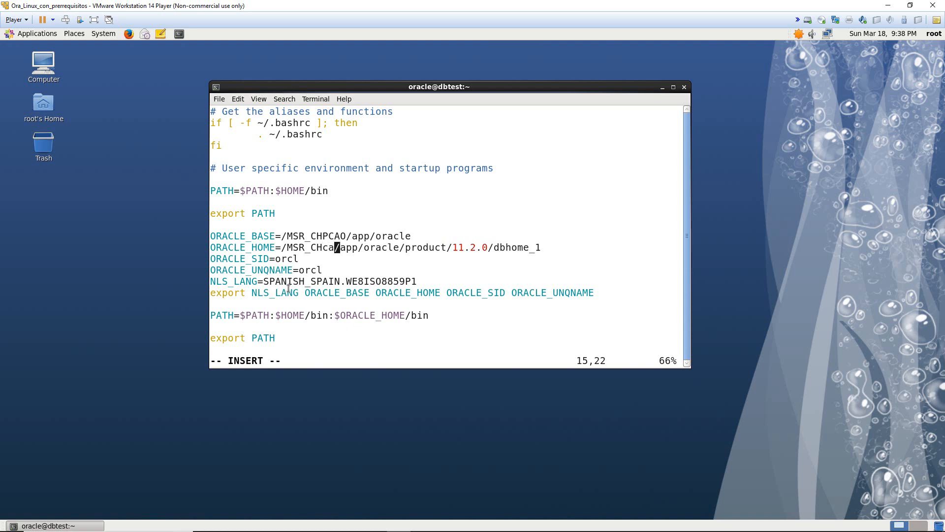
{"action": "key", "text": "BackSpace"}
{"action": "key", "text": "BackSpace"}
{"action": "type", "text": "CAO"}
{"action": "key", "text": "BackSpace"}
{"action": "key", "text": "BackSpace"}
{"action": "key", "text": "BackSpace"}
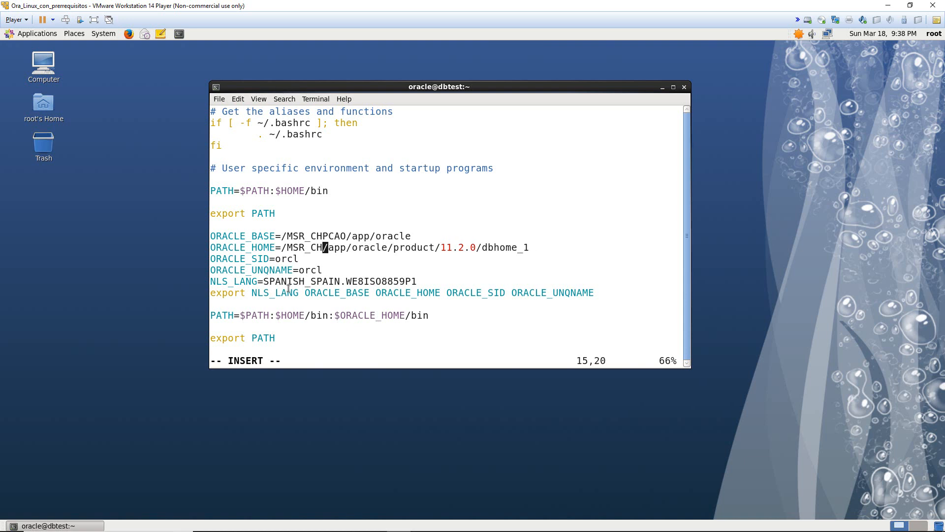
{"action": "type", "text": "PCAO"}
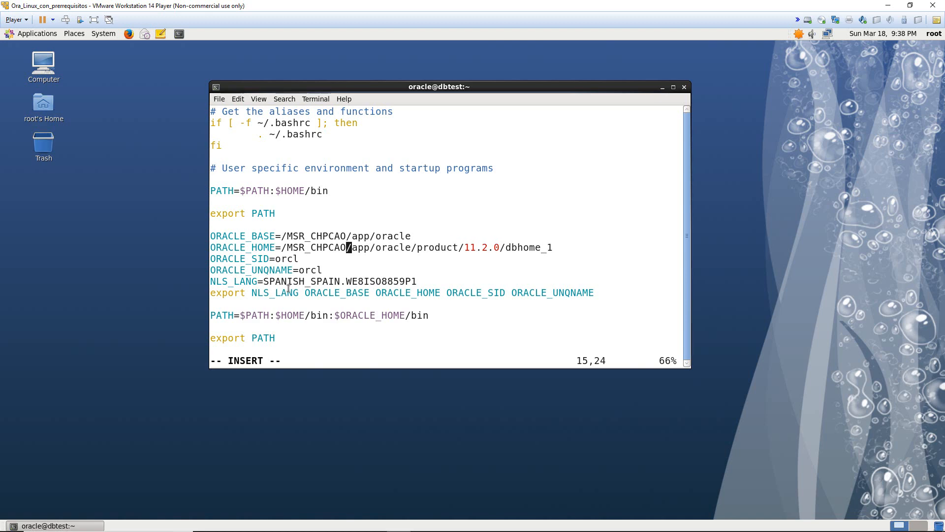
{"action": "key", "text": "Down"}
{"action": "key", "text": "BackSpace"}
{"action": "key", "text": "BackSpace"}
{"action": "key", "text": "BackSpace"}
{"action": "key", "text": "BackSpace"}
- Reread section 2 of the Word requirements: instance SID ORCL and global database name RRHH
{"action": "left_click", "coordinate": [350, 522]}
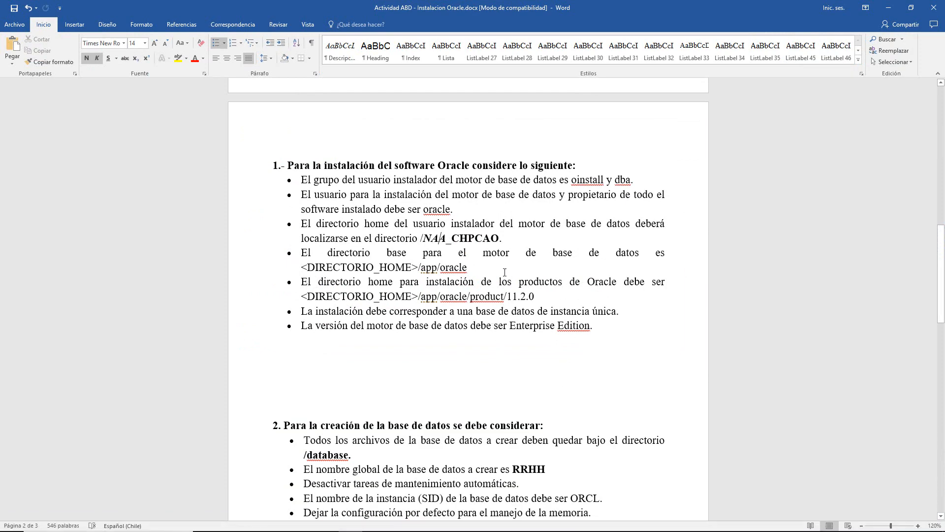
{"action": "scroll", "coordinate": [465, 243], "scroll_direction": "up", "scroll_amount": 7}
{"action": "scroll", "coordinate": [460, 260], "scroll_direction": "down", "scroll_amount": 8}
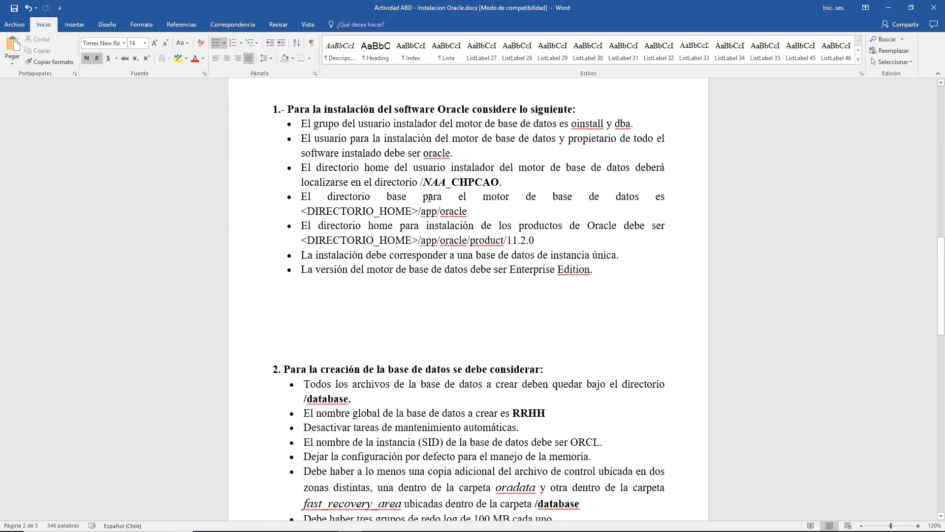
{"action": "scroll", "coordinate": [412, 172], "scroll_direction": "down", "scroll_amount": 3}
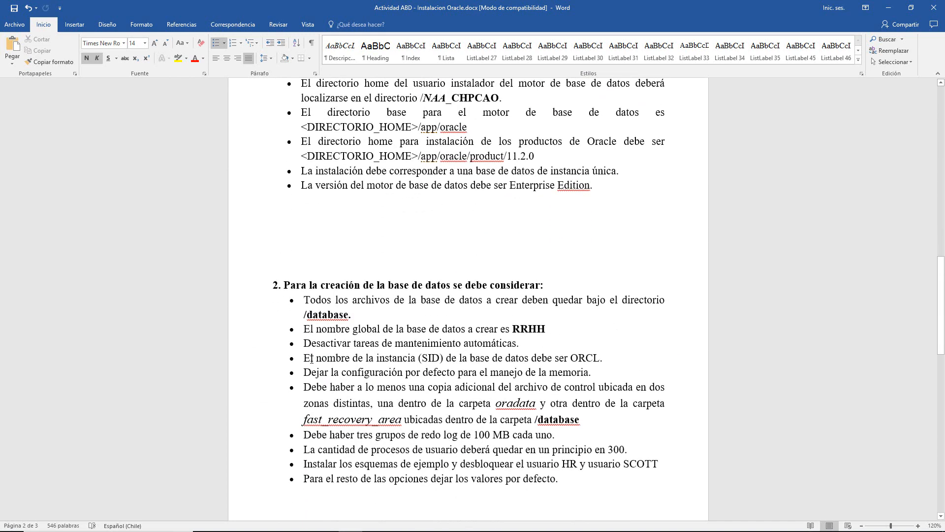
{"action": "left_click_drag", "start_coordinate": [306, 359], "coordinate": [607, 359]}
{"action": "left_click", "coordinate": [542, 359]}
{"action": "left_click_drag", "start_coordinate": [353, 359], "coordinate": [531, 359]}
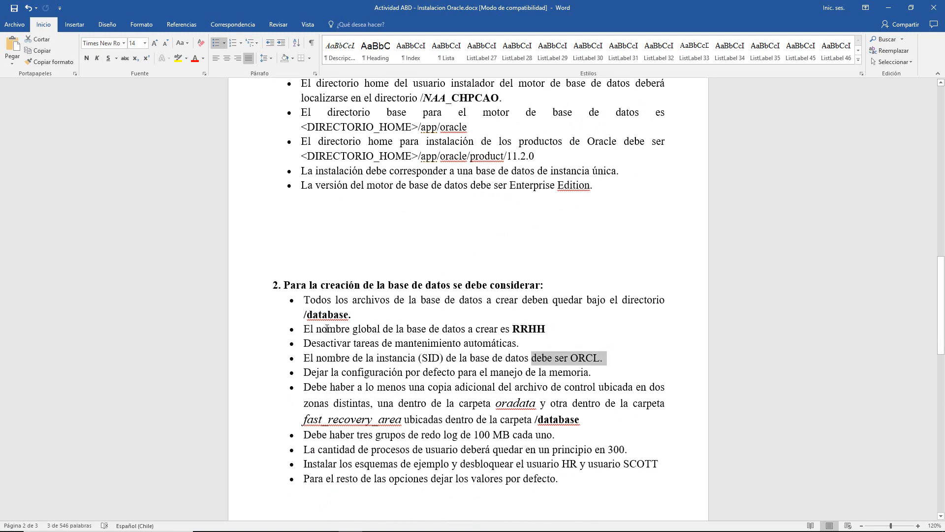
{"action": "left_click_drag", "start_coordinate": [327, 329], "coordinate": [546, 329]}
{"action": "left_click", "coordinate": [546, 329]}
{"action": "double_click", "coordinate": [511, 331]}
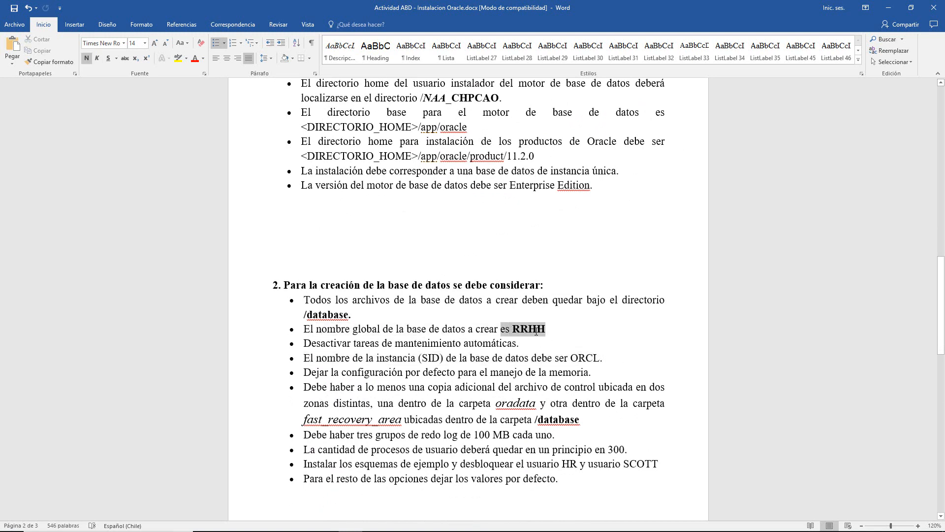
- In the profile, set ORACLE_SID to ORCL and ORACLE_UNQNAME to RRHH
{"action": "left_click", "coordinate": [537, 343]}
{"action": "key", "text": "alt+Tab"}
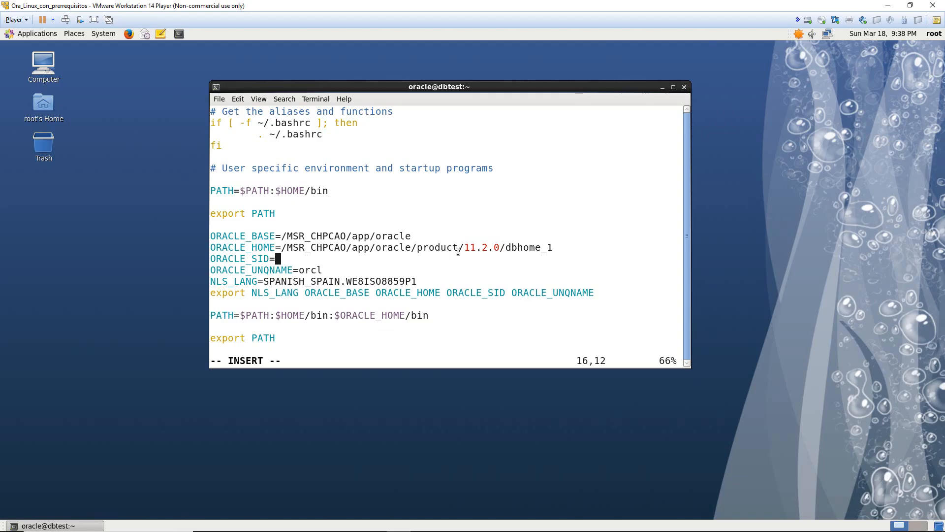
{"action": "type", "text": "OR"}
{"action": "key", "text": "BackSpace"}
{"action": "key", "text": "BackSpace"}
{"action": "type", "text": "ORCL"}
{"action": "key", "text": "Down"}
{"action": "key", "text": "Right"}
{"action": "key", "text": "Right"}
{"action": "key", "text": "Right"}
{"action": "key", "text": "Right"}
{"action": "key", "text": "BackSpace"}
{"action": "key", "text": "BackSpace"}
{"action": "key", "text": "BackSpace"}
{"action": "key", "text": "BackSpace"}
{"action": "type", "text": "RRHH"}
- Leave insert mode, check the /MSR_CHPCAO ORACLE_BASE path, and start a new terminal from the desktop
{"action": "key", "text": "Down"}
{"action": "key", "text": "Right"}
{"action": "key", "text": "Right"}
{"action": "key", "text": "Right"}
{"action": "key", "text": "Right"}
{"action": "key", "text": "Right"}
{"action": "key", "text": "Right"}
{"action": "key", "text": "Right"}
{"action": "key", "text": "Down"}
{"action": "key", "text": "Down"}
{"action": "key", "text": "Down"}
{"action": "key", "text": "Escape"}
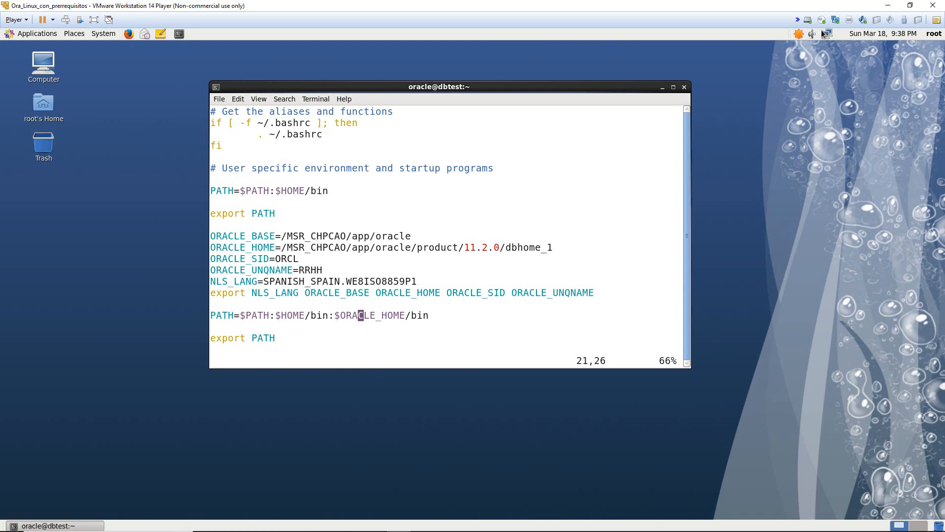
{"action": "left_click_drag", "start_coordinate": [282, 236], "coordinate": [347, 237]}
{"action": "left_click", "coordinate": [296, 240]}
{"action": "right_click", "coordinate": [422, 441]}
{"action": "left_click", "coordinate": [479, 382]}
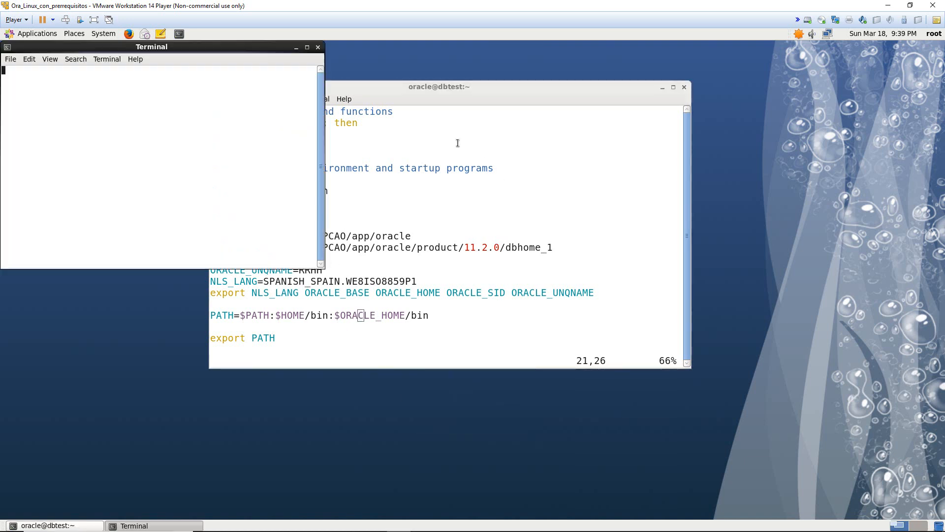
{"action": "left_click_drag", "start_coordinate": [228, 46], "coordinate": [582, 138]}
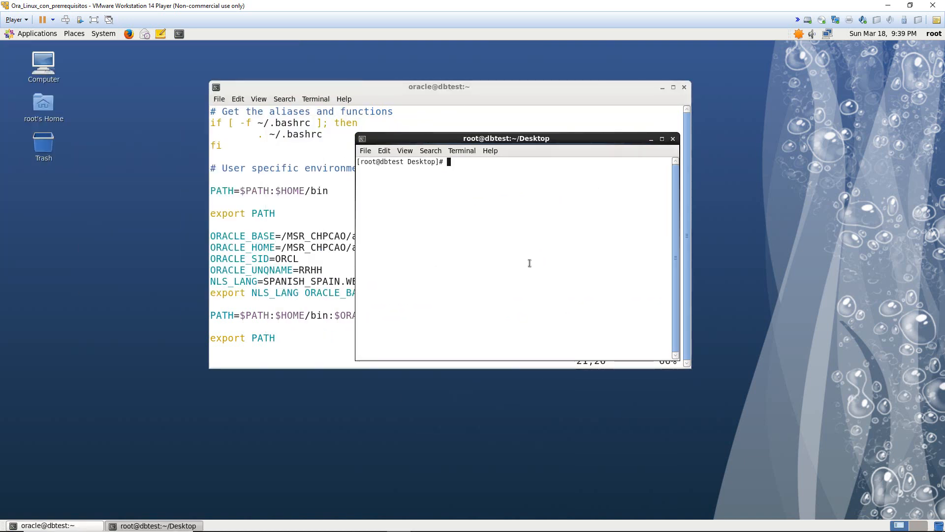
{"action": "key", "text": "ctrl+plus"}
{"action": "key", "text": "ctrl+plus"}
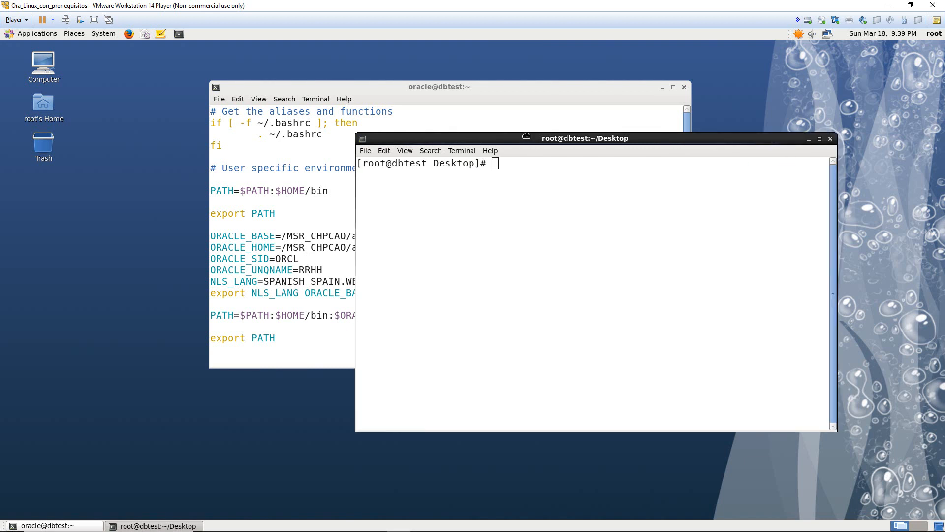
{"action": "left_click_drag", "start_coordinate": [533, 146], "coordinate": [595, 154]}
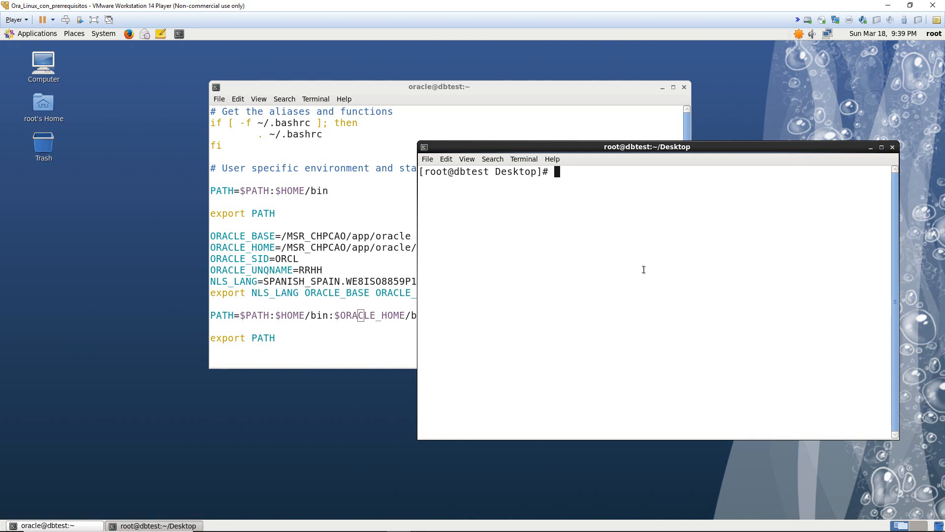
{"action": "type", "text": "ls"}
{"action": "key", "text": "Return"}
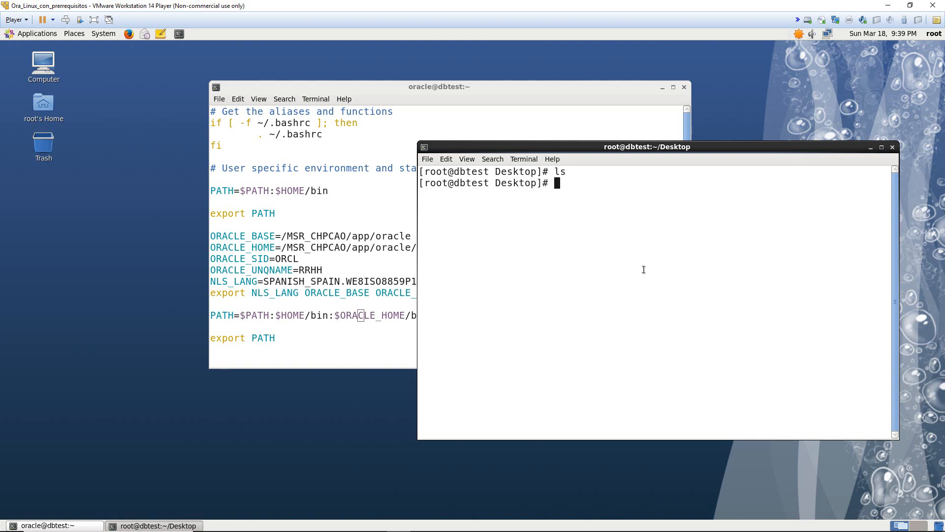
{"action": "type", "text": "cd /"}
{"action": "key", "text": "Return"}
{"action": "type", "text": "ls"}
{"action": "key", "text": "Return"}
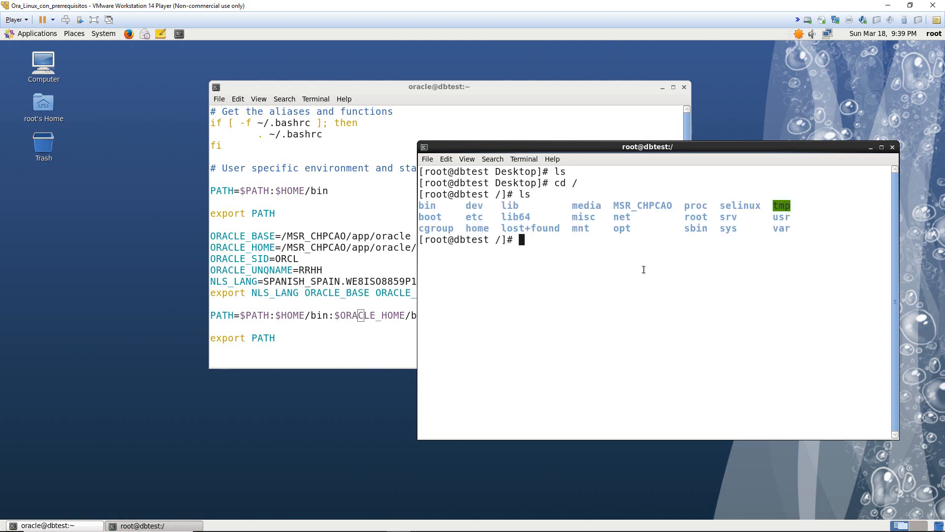
{"action": "double_click", "coordinate": [649, 206]}
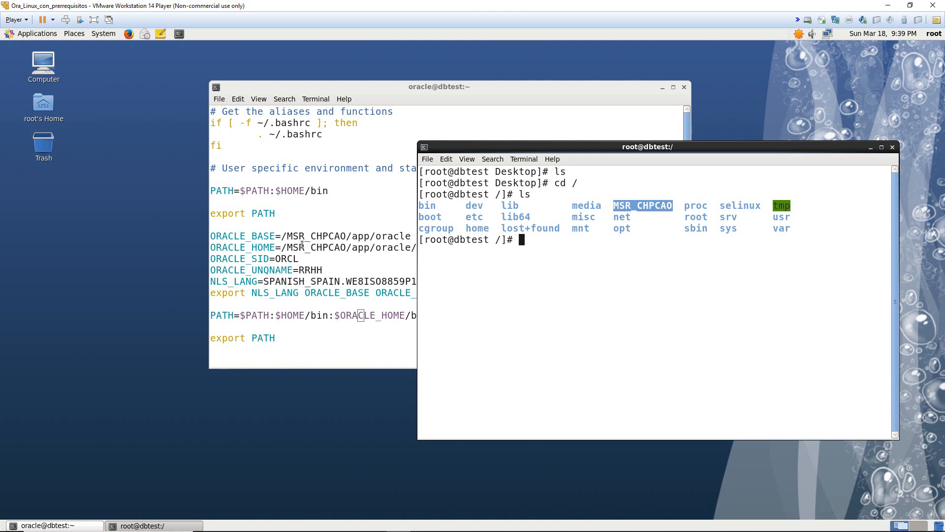
{"action": "left_click_drag", "start_coordinate": [295, 246], "coordinate": [338, 248]}
{"action": "left_click", "coordinate": [341, 251]}
{"action": "key", "text": "alt+Tab"}
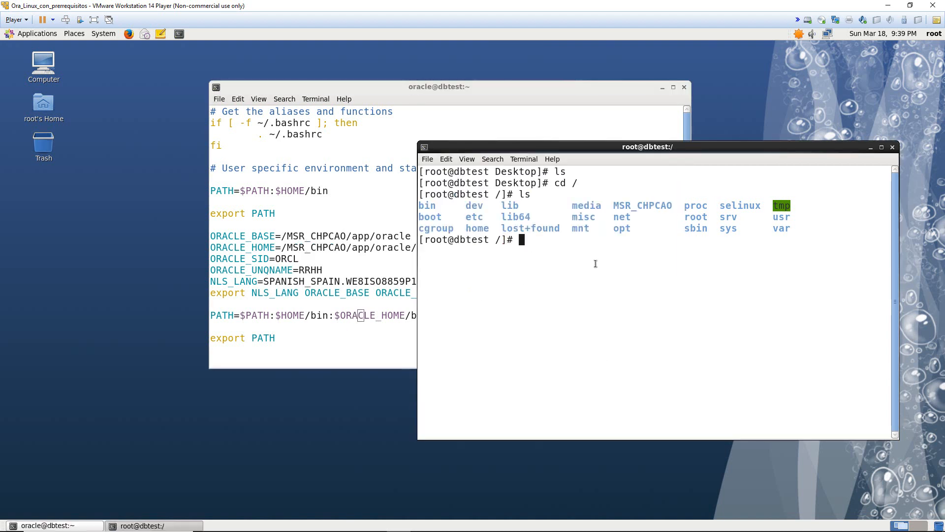
{"action": "left_click", "coordinate": [395, 251]}
{"action": "left_click_drag", "start_coordinate": [354, 250], "coordinate": [603, 246]}
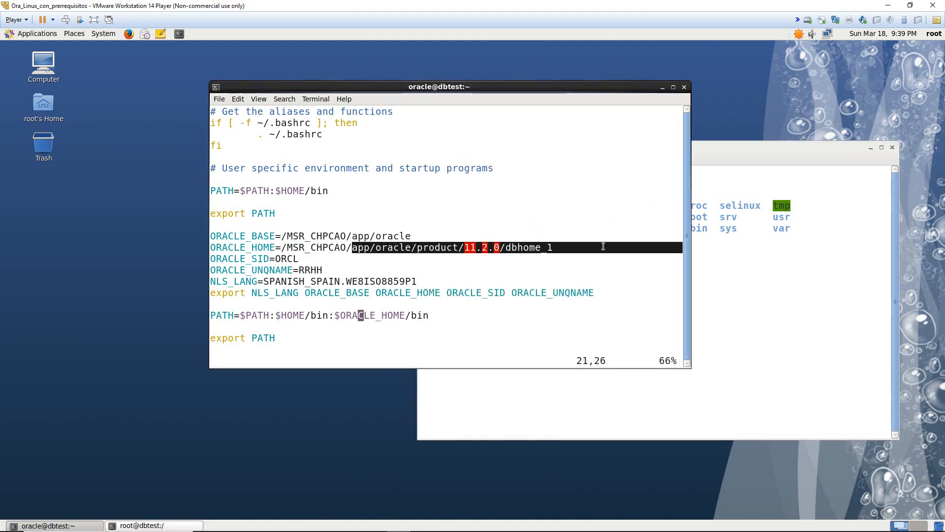
{"action": "left_click", "coordinate": [604, 246]}
{"action": "left_click_drag", "start_coordinate": [350, 237], "coordinate": [492, 237]}
{"action": "left_click", "coordinate": [412, 236]}
{"action": "left_click", "coordinate": [611, 276]}
{"action": "left_click", "coordinate": [697, 186]}
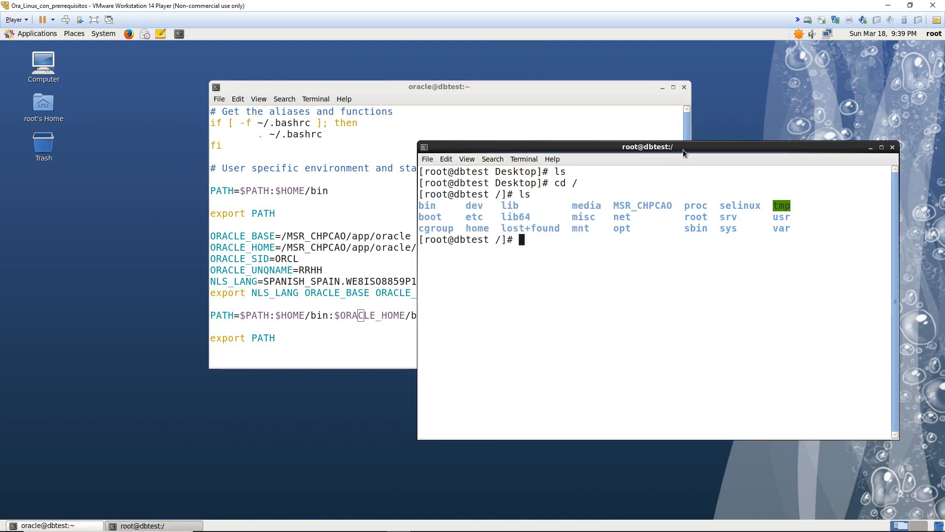
{"action": "left_click_drag", "start_coordinate": [683, 149], "coordinate": [662, 142]}
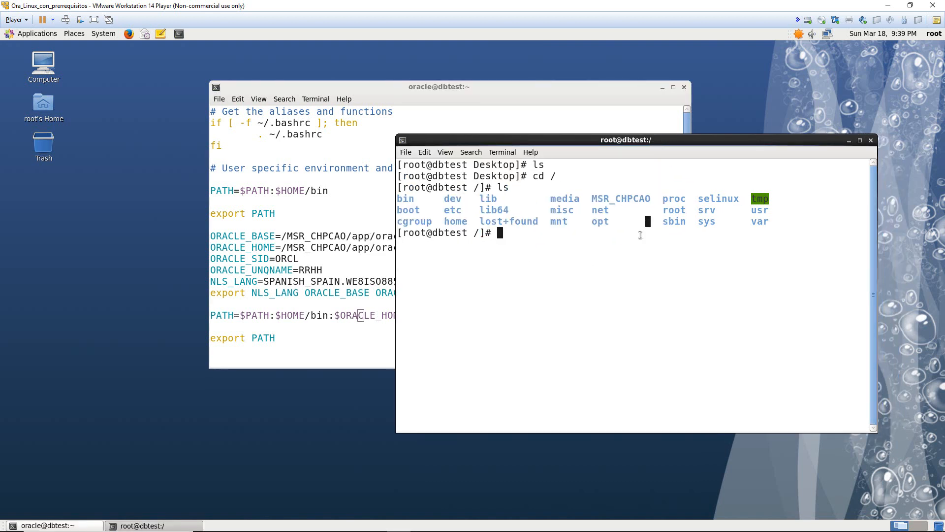
{"action": "left_click", "coordinate": [870, 141]}
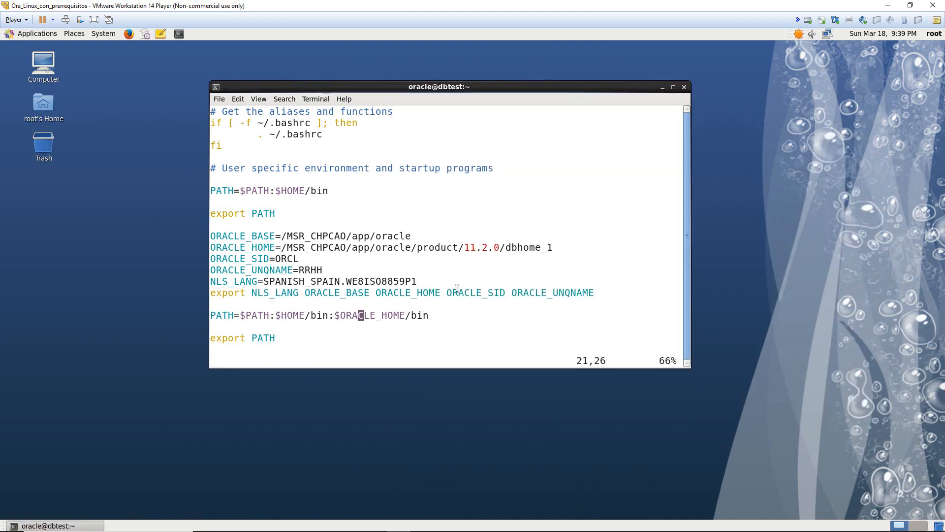
- Save and close .bash_profile, reopen it, and discard the stray 'asdf' edits with :q!
{"action": "type", "text": ":wq"}
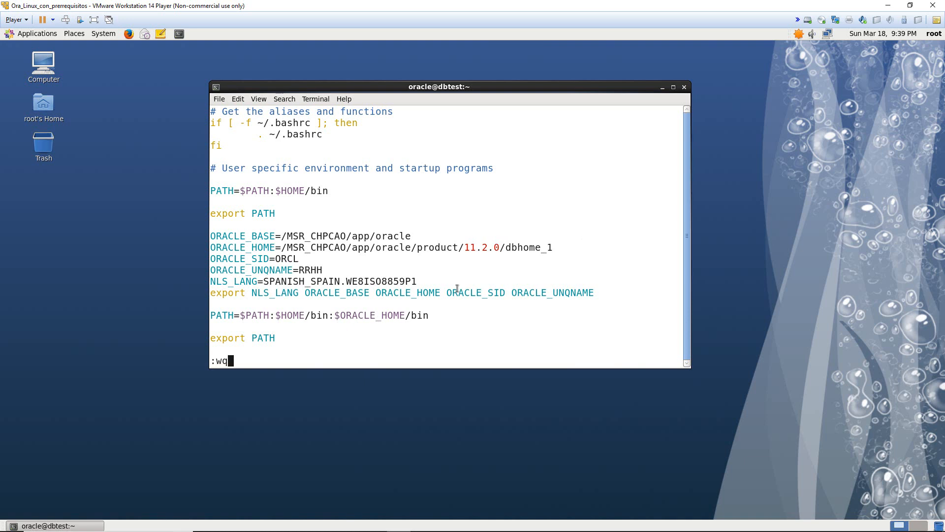
{"action": "key", "text": "Return"}
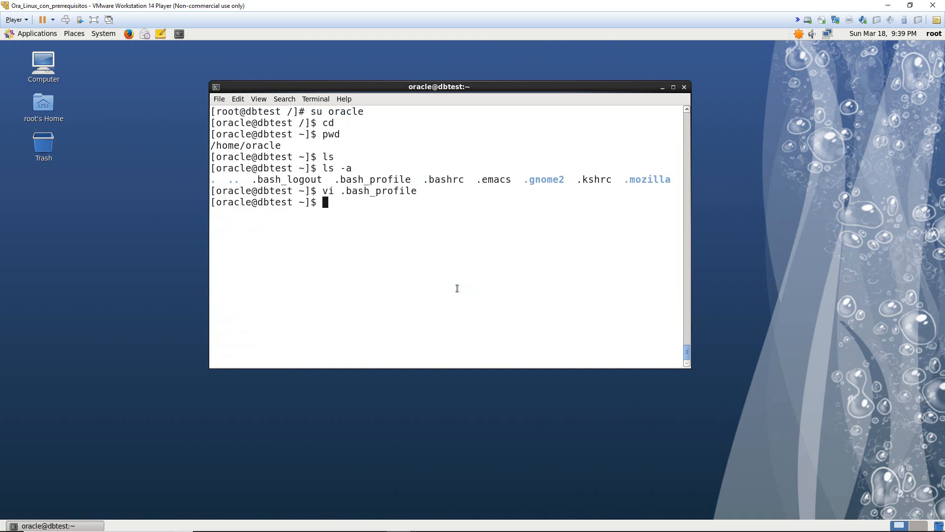
{"action": "key", "text": "Up"}
{"action": "key", "text": "Return"}
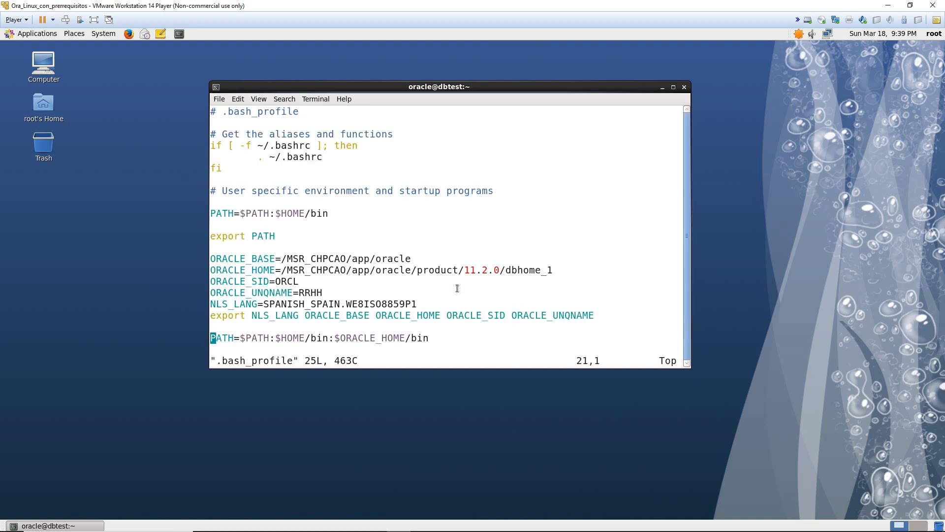
{"action": "type", "text": "iasdfasdfasdfsdf"}
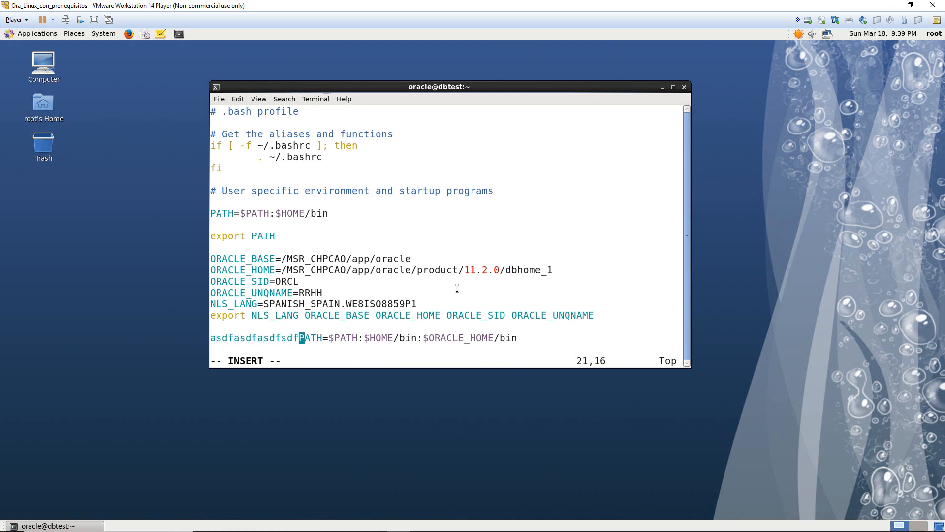
{"action": "key", "text": "Return"}
{"action": "key", "text": "Return"}
{"action": "key", "text": "Return"}
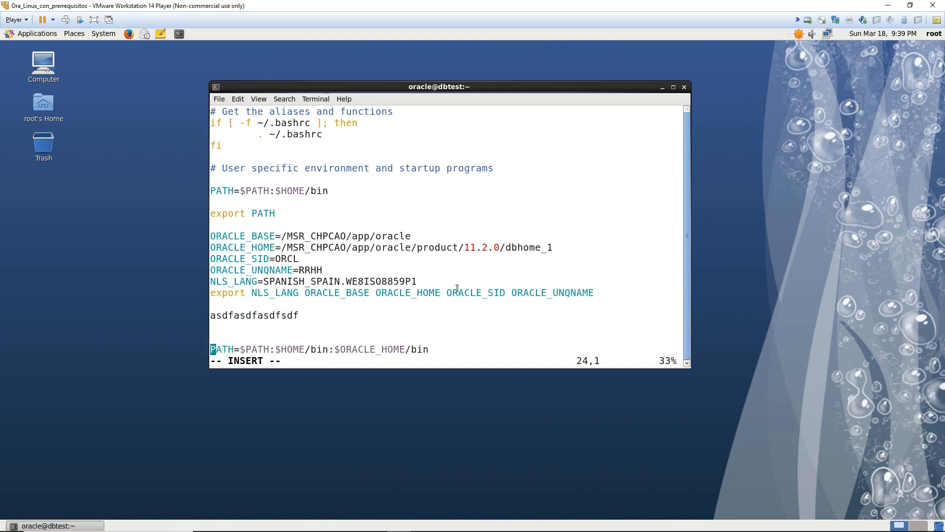
{"action": "key", "text": "Escape"}
{"action": "key", "text": "Up"}
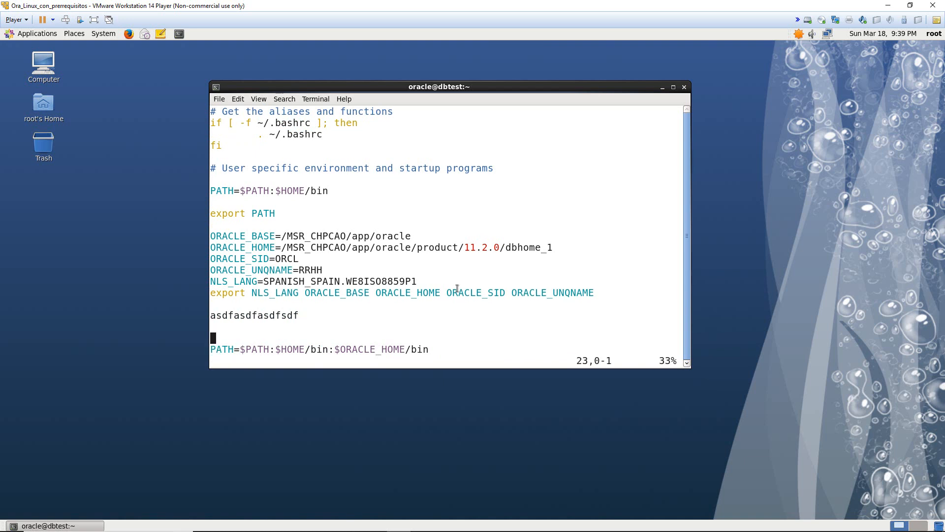
{"action": "key", "text": "shift+colon"}
{"action": "type", "text": "q!"}
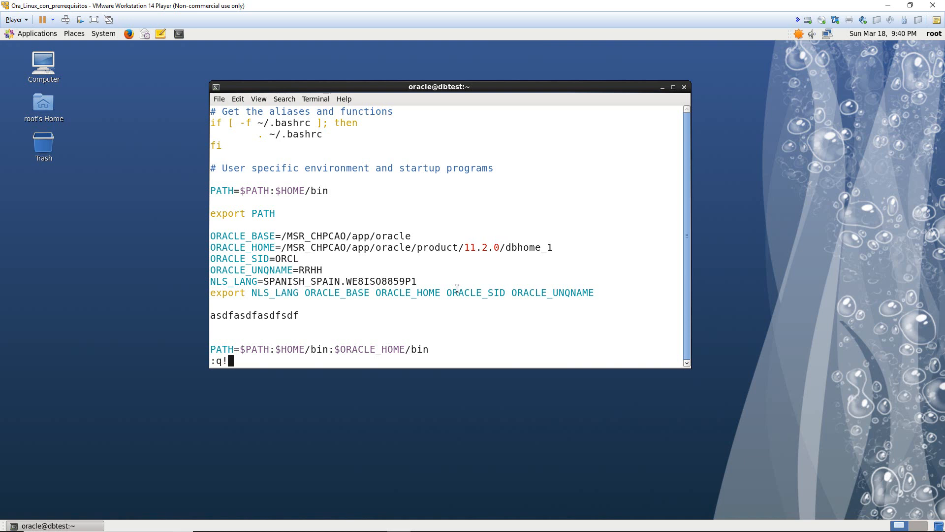
{"action": "key", "text": "Return"}
- Reopen .bash_profile in vi, review the NLS_LANG line, and exit without saving
{"action": "key", "text": "Up"}
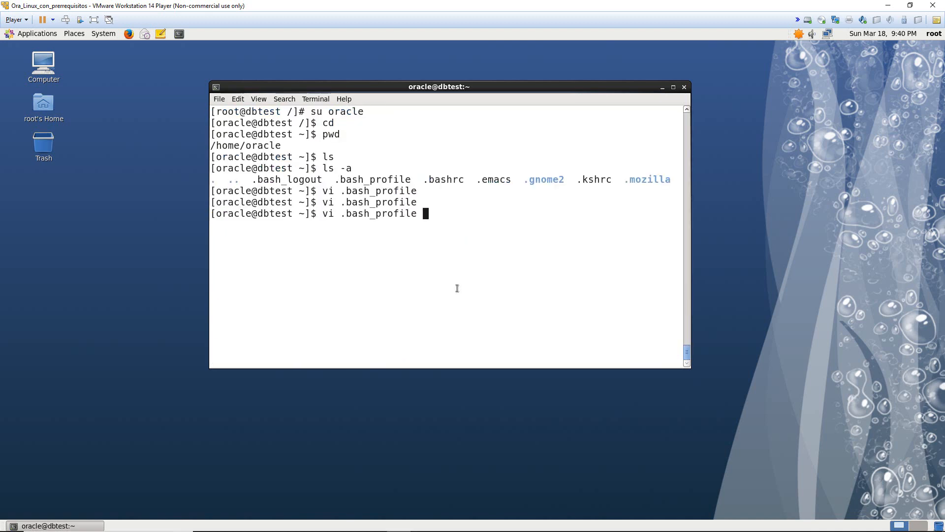
{"action": "key", "text": "Return"}
{"action": "key", "text": "Down"}
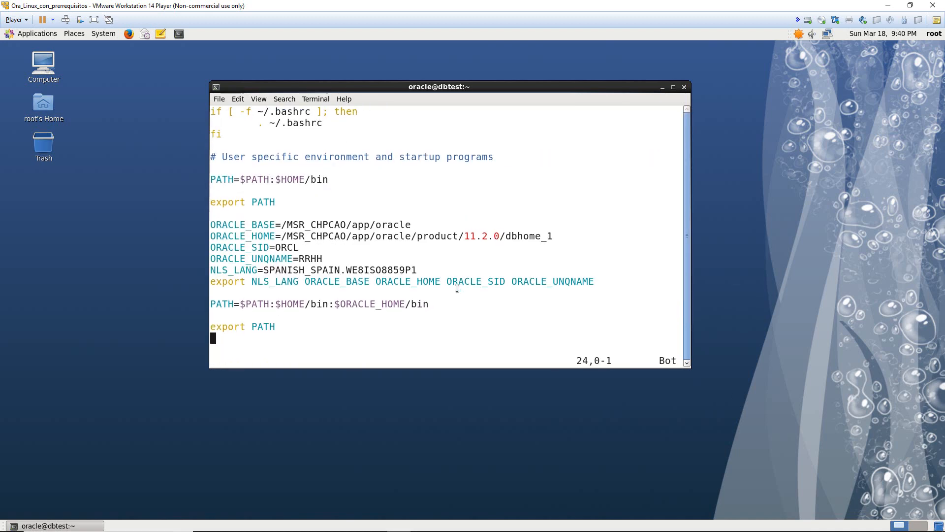
{"action": "key", "text": "Up"}
{"action": "key", "text": "Up"}
{"action": "key", "text": "Up"}
{"action": "key", "text": "Up"}
{"action": "key", "text": "Up"}
{"action": "key", "text": "Up"}
{"action": "type", "text": ":q!"}
{"action": "key", "text": "Return"}
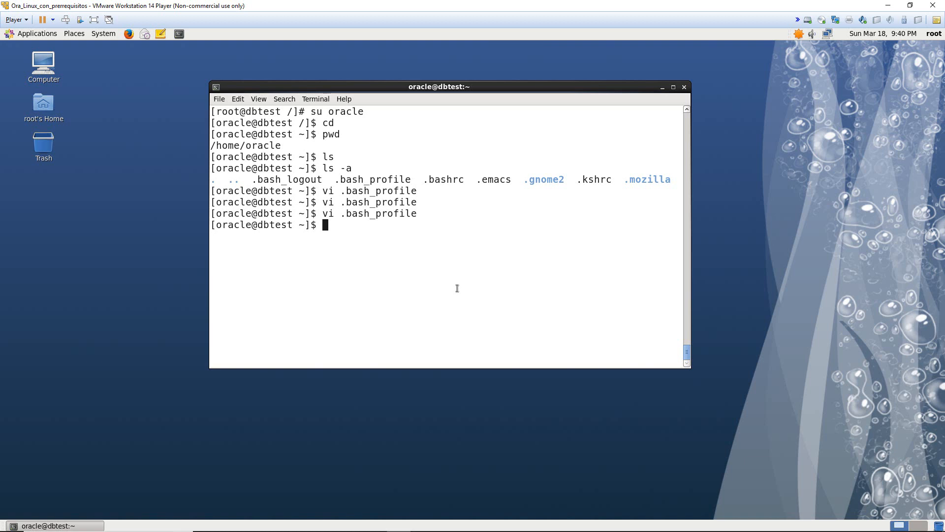
- Close the root terminal window, confirming despite the running process
{"action": "left_click_drag", "start_coordinate": [218, 226], "coordinate": [282, 226]}
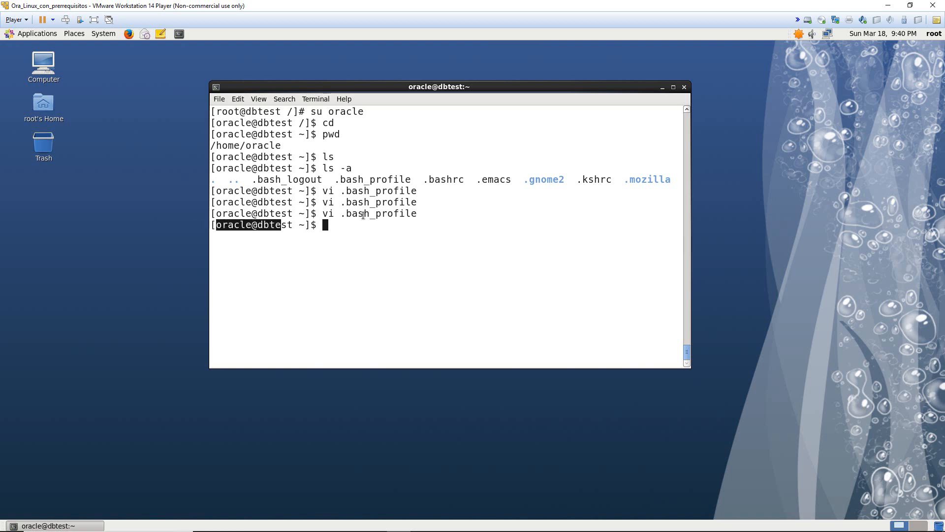
{"action": "left_click", "coordinate": [687, 92]}
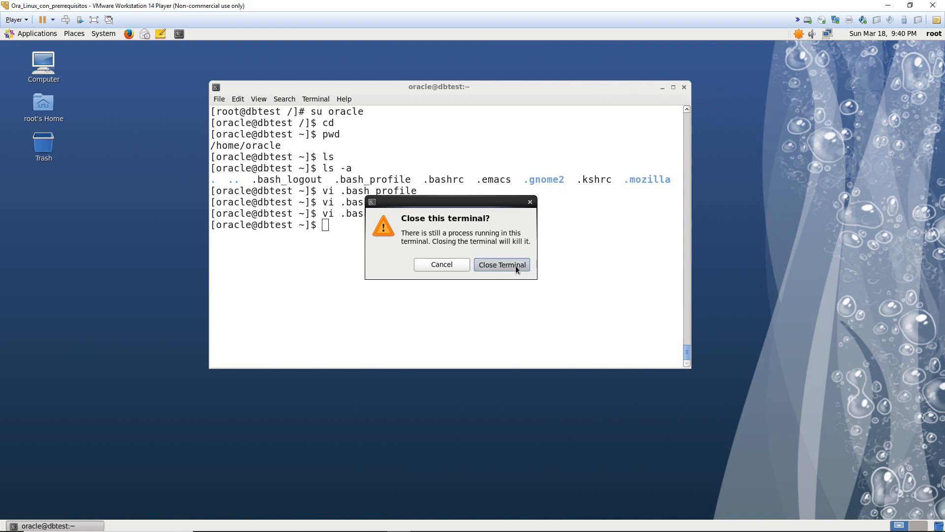
{"action": "left_click", "coordinate": [508, 267]}
- Switch user from root to oracle and log in with the account password
{"action": "left_click", "coordinate": [933, 33]}
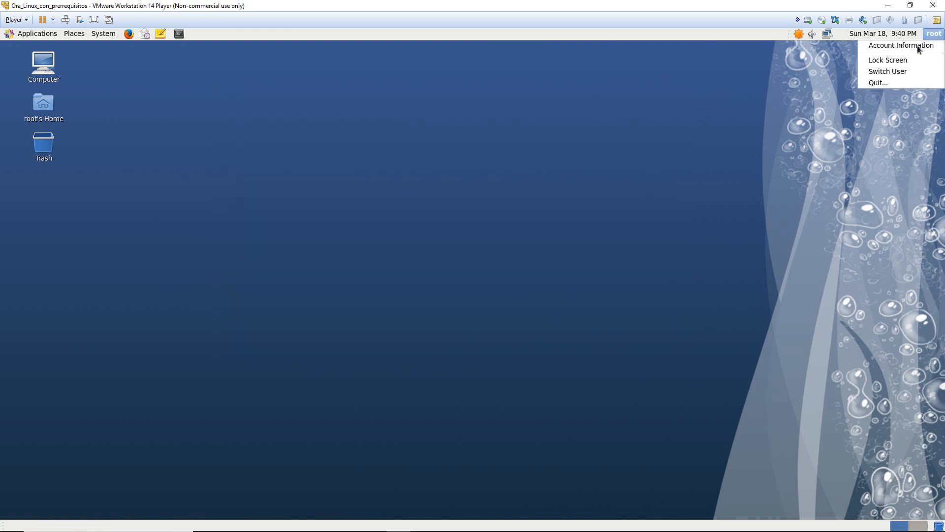
{"action": "left_click", "coordinate": [900, 71]}
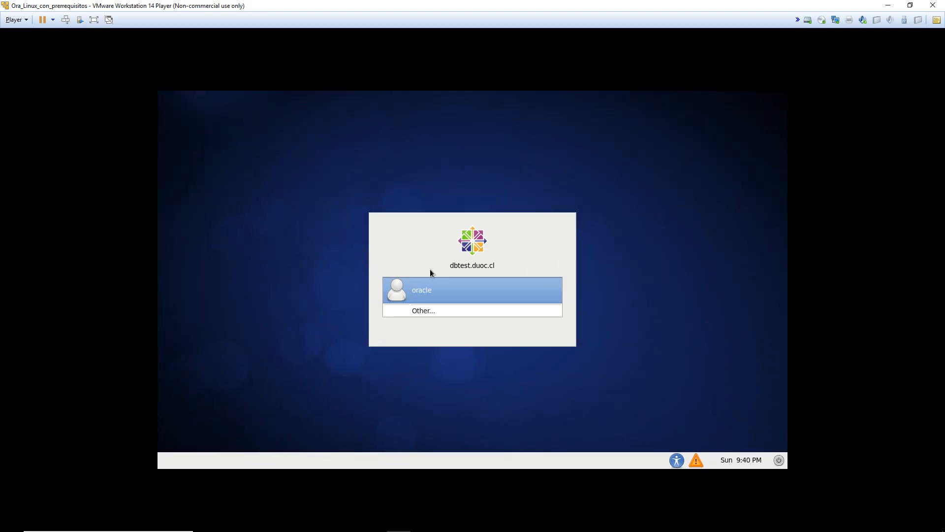
{"action": "left_click", "coordinate": [436, 293]}
{"action": "type", "text": "oracle"}
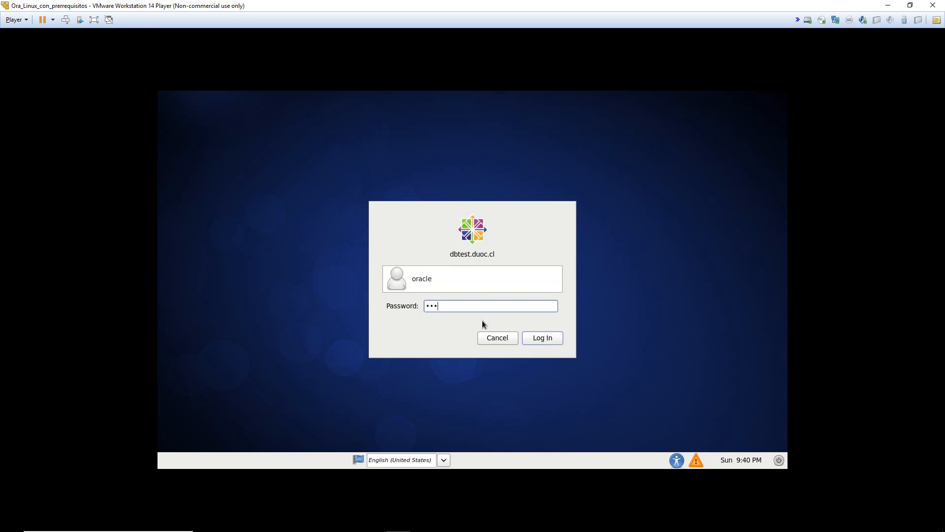
{"action": "key", "text": "Return"}
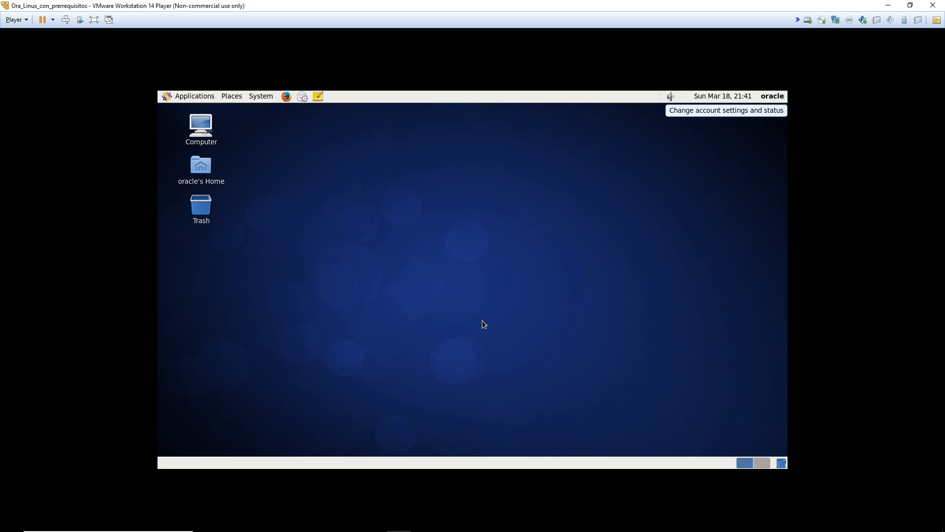
- Open a terminal in the Desktop folder and enlarge its text
{"action": "right_click", "coordinate": [432, 217]}
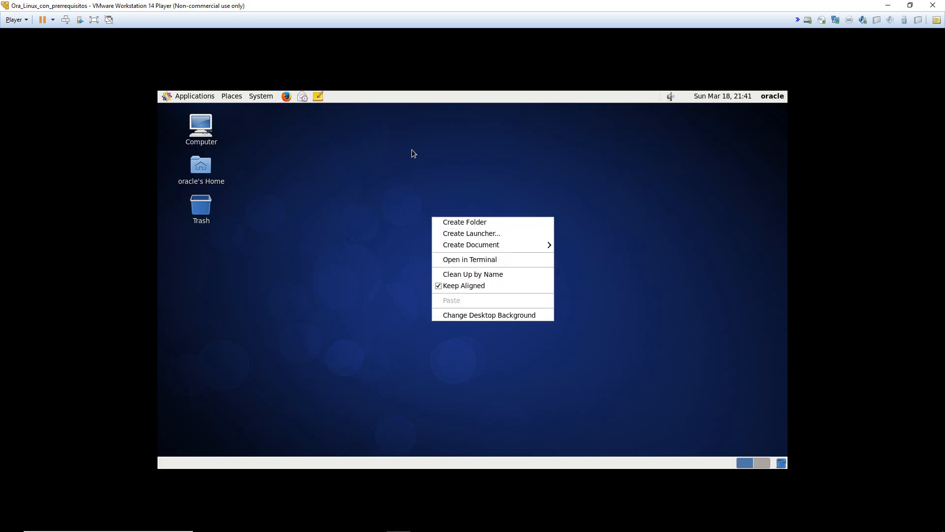
{"action": "left_click", "coordinate": [490, 264]}
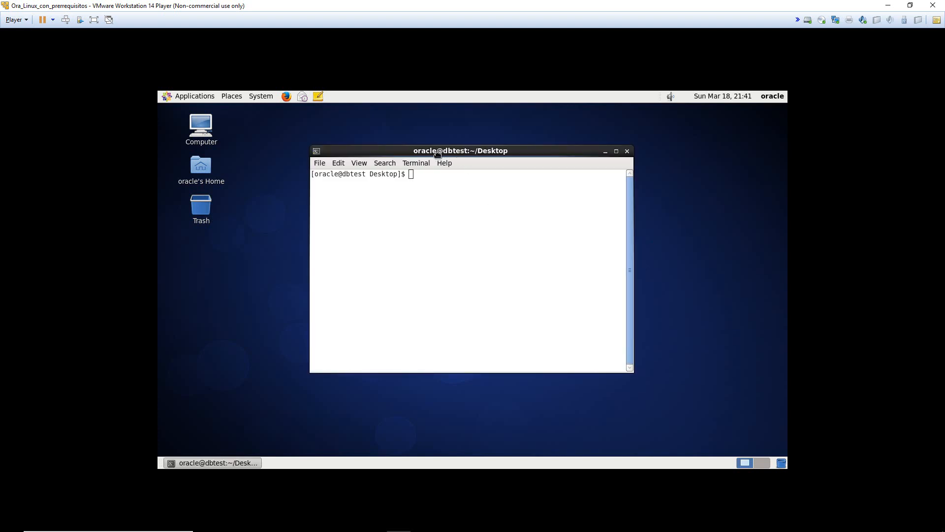
{"action": "left_click_drag", "start_coordinate": [458, 154], "coordinate": [420, 156]}
{"action": "key", "text": "ctrl+plus"}
{"action": "key", "text": "ctrl+plus"}
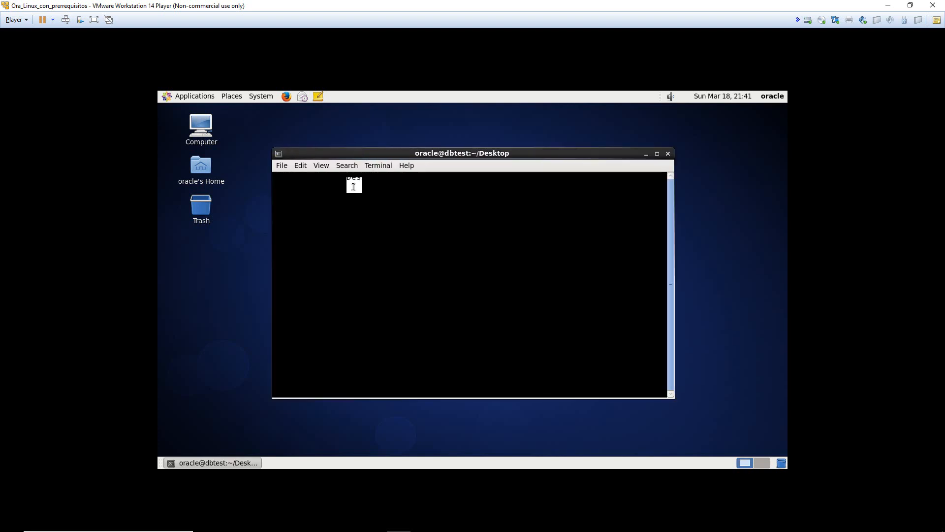
{"action": "double_click", "coordinate": [294, 177]}
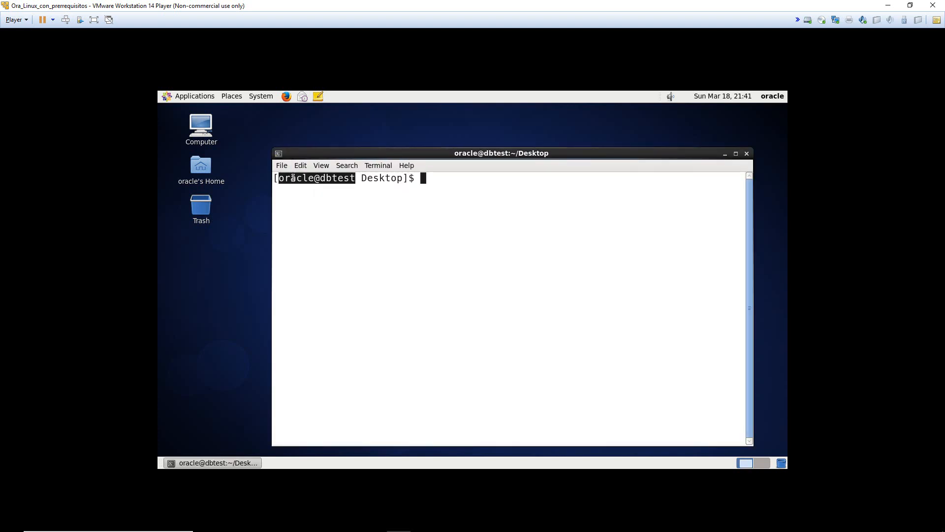
{"action": "left_click", "coordinate": [293, 177]}
{"action": "left_click_drag", "start_coordinate": [285, 181], "coordinate": [422, 178]}
{"action": "left_click", "coordinate": [493, 183]}
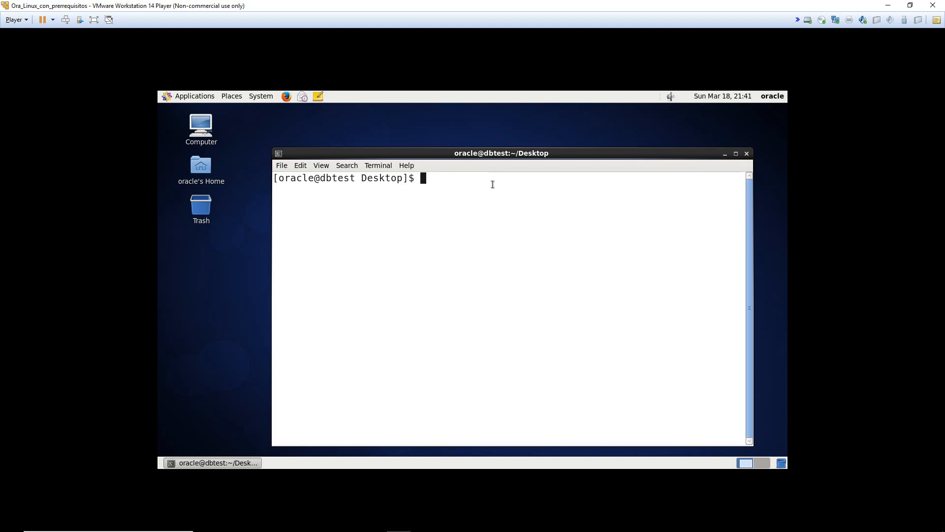
- Change into the /MSR_CHPCAO installation folder and list its contents
{"action": "type", "text": "cd /MS"}
{"action": "key", "text": "Tab"}
{"action": "key", "text": "Return"}
{"action": "type", "text": "ls"}
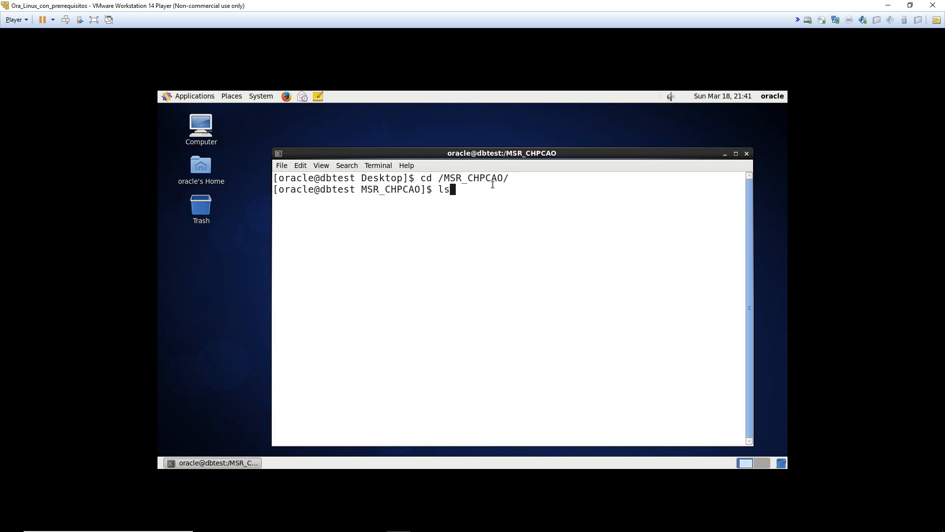
{"action": "key", "text": "Return"}
- Move into the install folder, then its database subfolder, listing each one's contents
{"action": "type", "text": "cd in"}
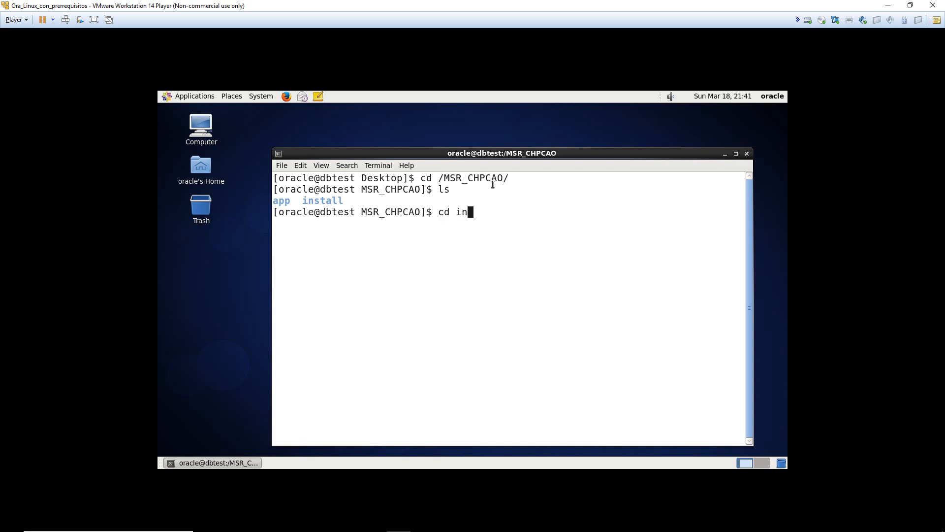
{"action": "key", "text": "Tab"}
{"action": "key", "text": "Return"}
{"action": "type", "text": "ls"}
{"action": "key", "text": "Return"}
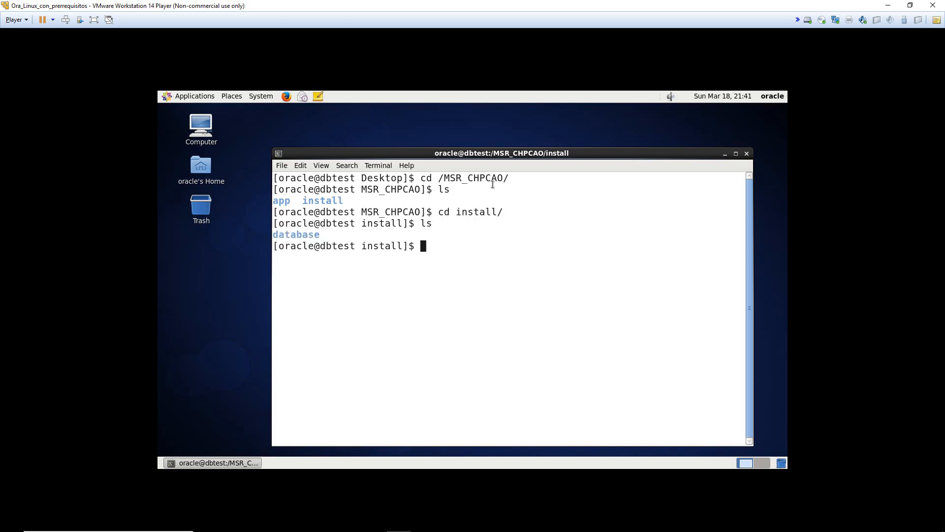
{"action": "type", "text": "cd dat"}
{"action": "key", "text": "Tab"}
{"action": "key", "text": "Return"}
{"action": "type", "text": "ls"}
{"action": "key", "text": "Return"}
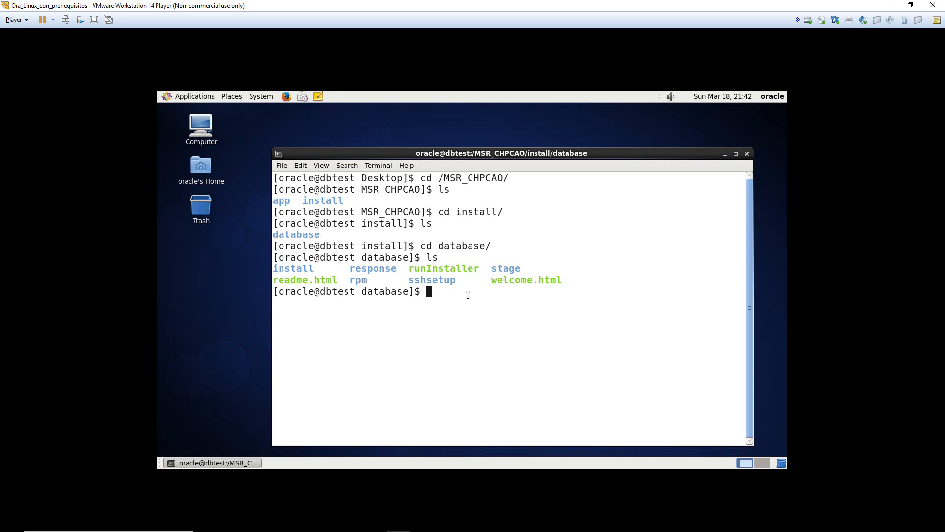
- Launch the Oracle installer with ./runInstaller
{"action": "type", "text": "./r"}
{"action": "key", "text": "Tab"}
{"action": "key", "text": "BackSpace"}
{"action": "key", "text": "Return"}
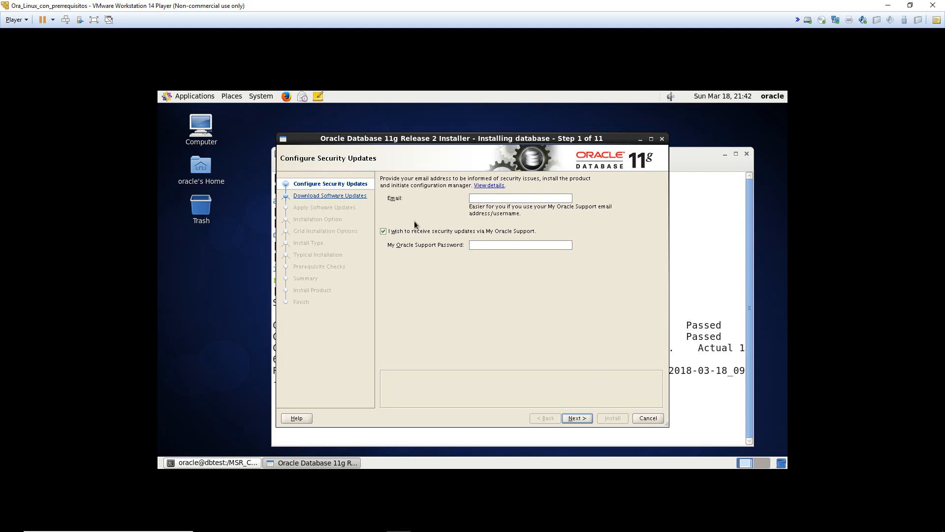
- Decline security updates without an email address and skip software updates
{"action": "left_click", "coordinate": [382, 230]}
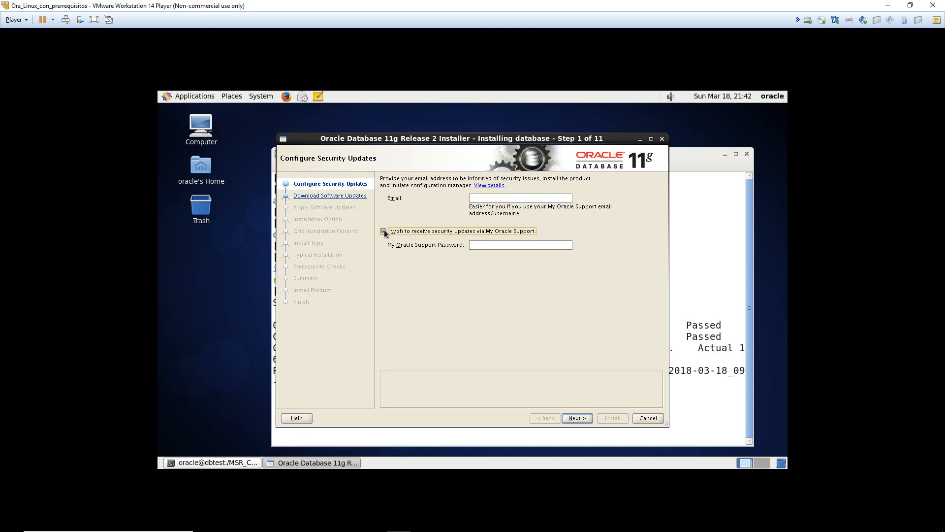
{"action": "left_click", "coordinate": [586, 421]}
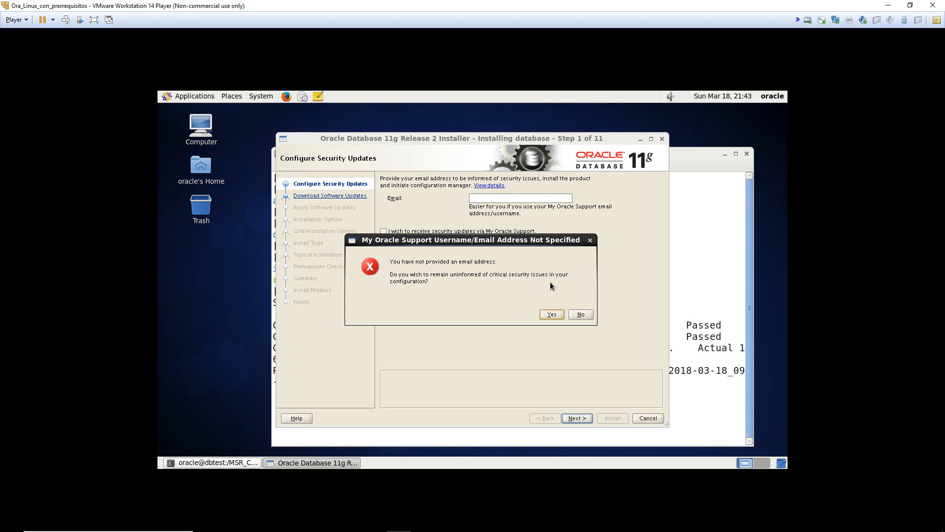
{"action": "left_click", "coordinate": [552, 314]}
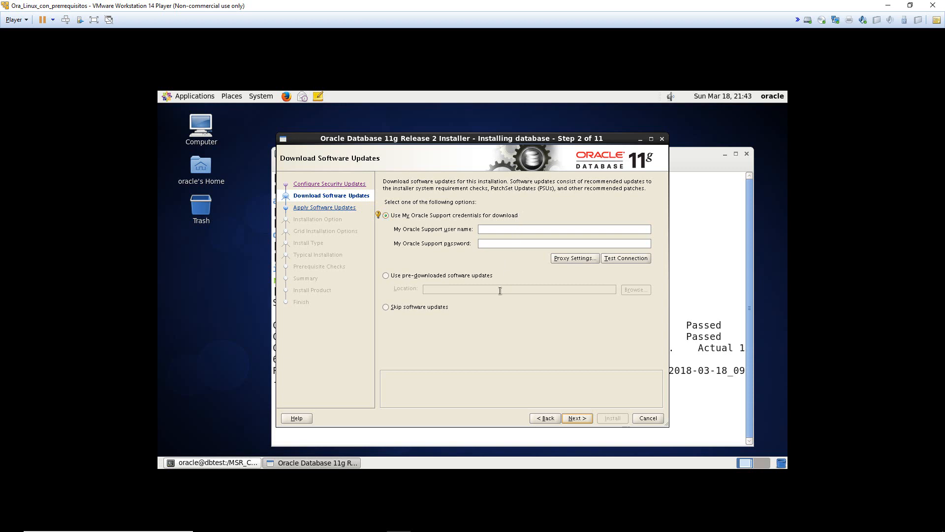
{"action": "left_click", "coordinate": [397, 309]}
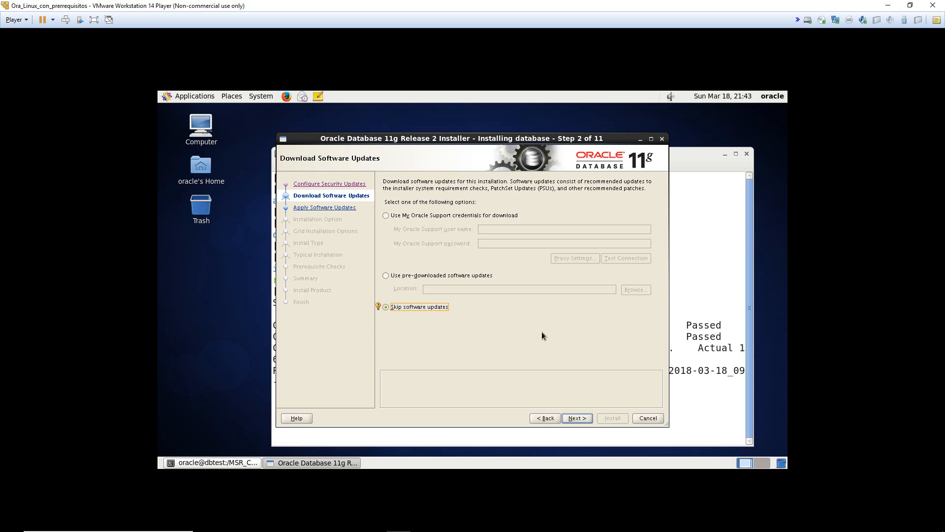
{"action": "left_click", "coordinate": [573, 418]}
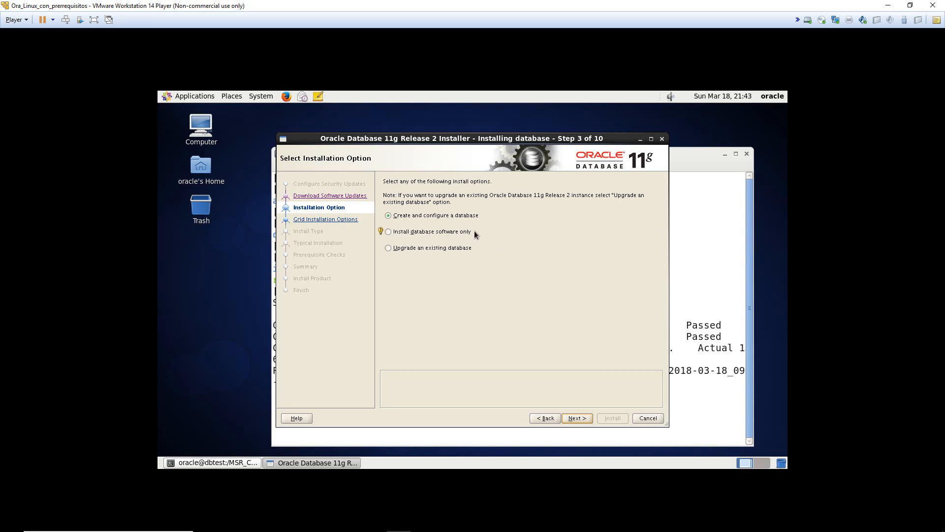
- Choose to install database software only, with a single instance installation
{"action": "left_click", "coordinate": [428, 233]}
{"action": "left_click", "coordinate": [572, 418]}
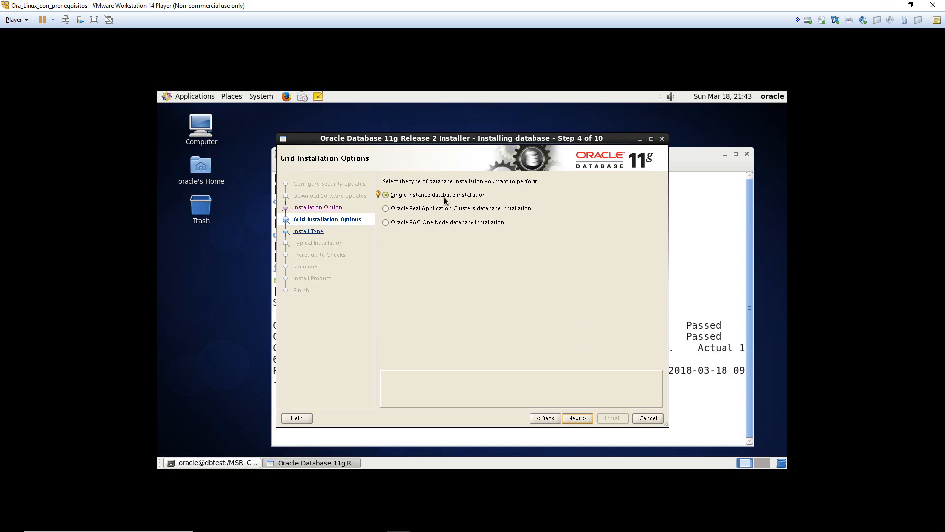
{"action": "left_click", "coordinate": [573, 418]}
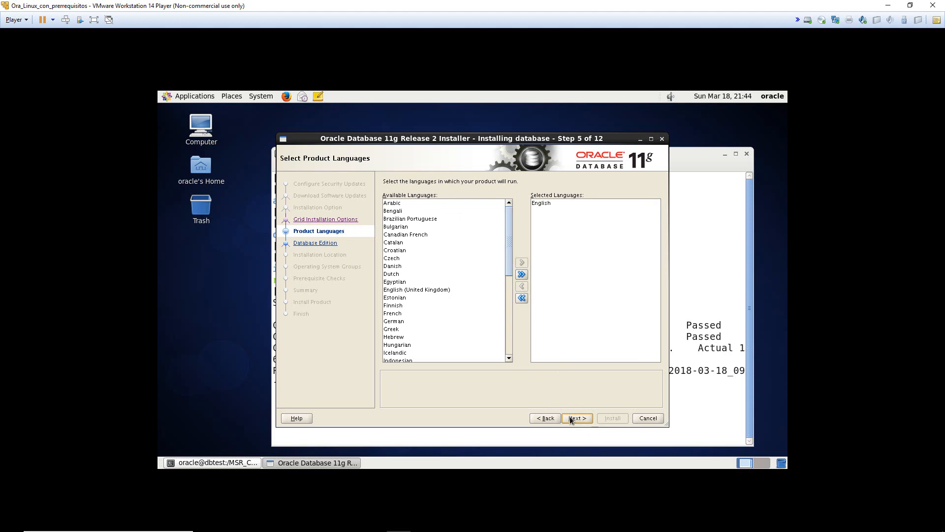
- Keep English and Enterprise Edition, and check the Oracle Base path
{"action": "left_click", "coordinate": [571, 419]}
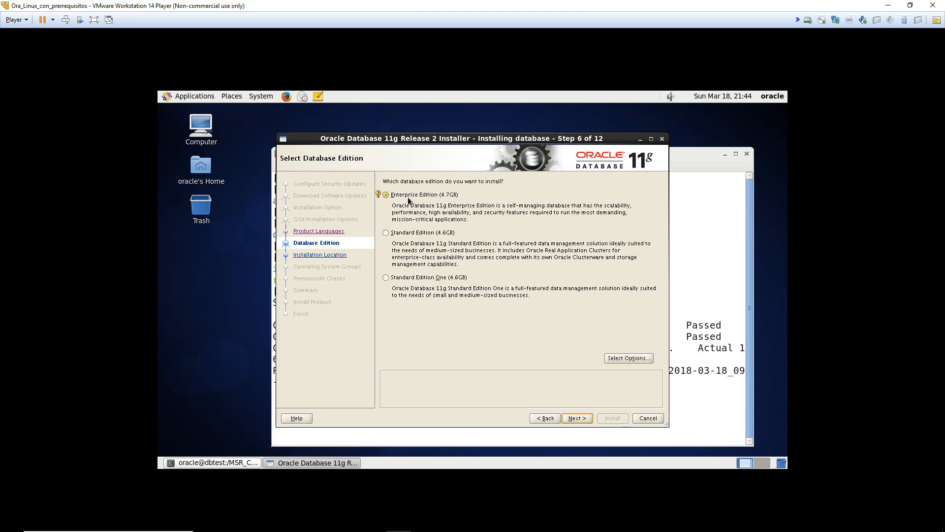
{"action": "left_click", "coordinate": [577, 422]}
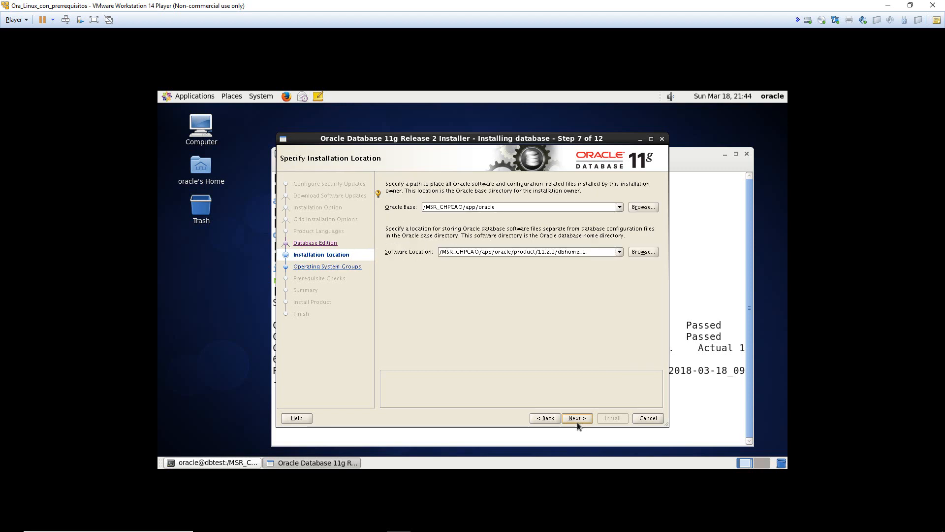
{"action": "mouse_move", "coordinate": [433, 207]}
{"action": "left_mouse_down"}
{"action": "mouse_move", "coordinate": [534, 208]}
{"action": "mouse_move", "coordinate": [419, 207]}
{"action": "left_mouse_up"}
{"action": "left_click", "coordinate": [546, 207]}
- Accept Oracle Base /MSR_CHPCAO/app/oracle and the oraInventory directory with group oinstall
{"action": "left_click", "coordinate": [578, 418]}
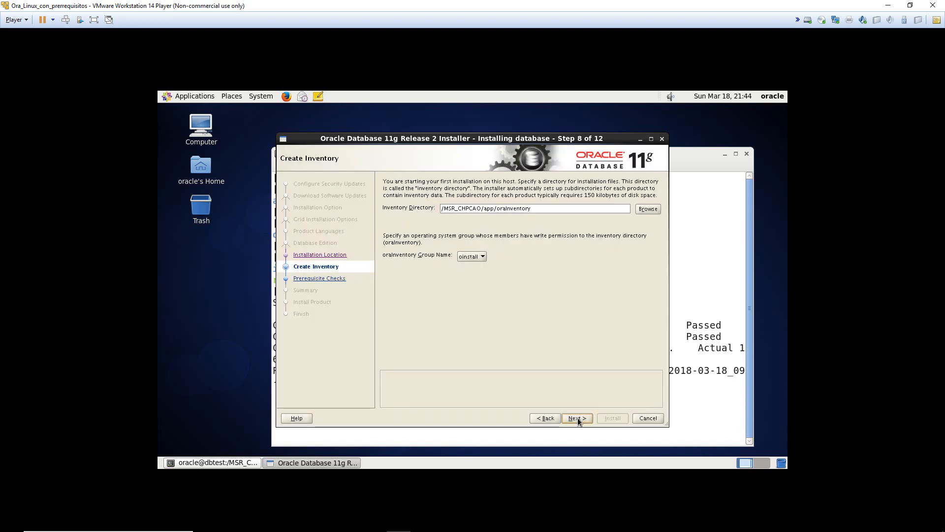
{"action": "left_click", "coordinate": [560, 418]}
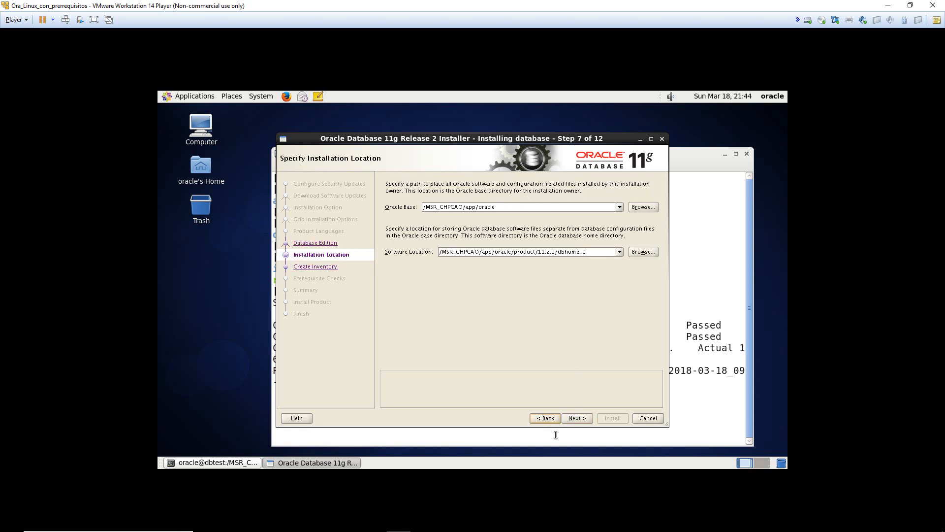
{"action": "left_click", "coordinate": [522, 207]}
{"action": "left_click", "coordinate": [586, 420]}
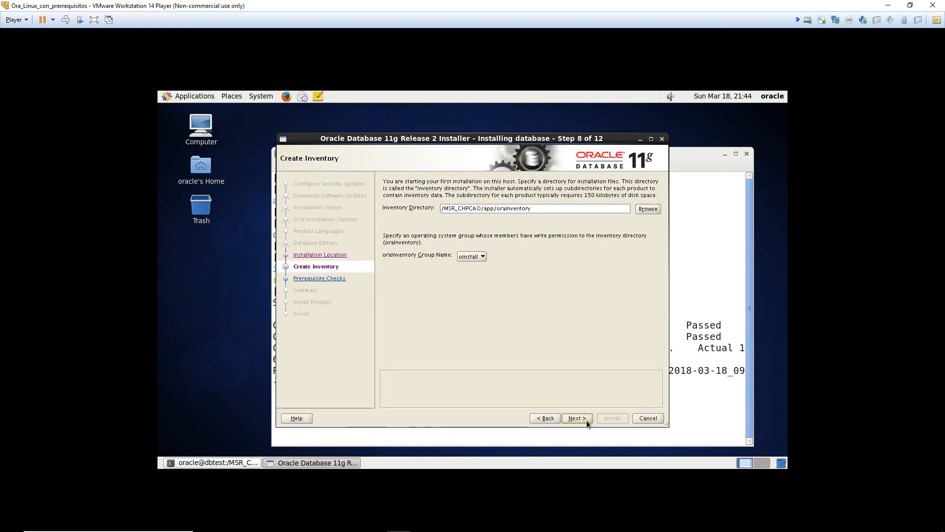
{"action": "left_click", "coordinate": [587, 421]}
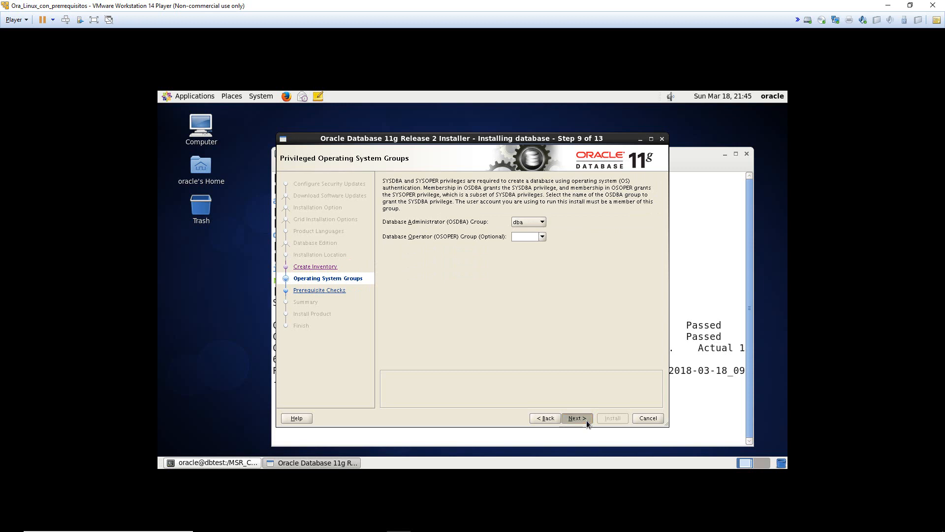
- Keep dba as the OS group, ignore the missing pdksh-5.2.14 check, and confirm the INS-13016 warning
{"action": "left_click", "coordinate": [587, 421]}
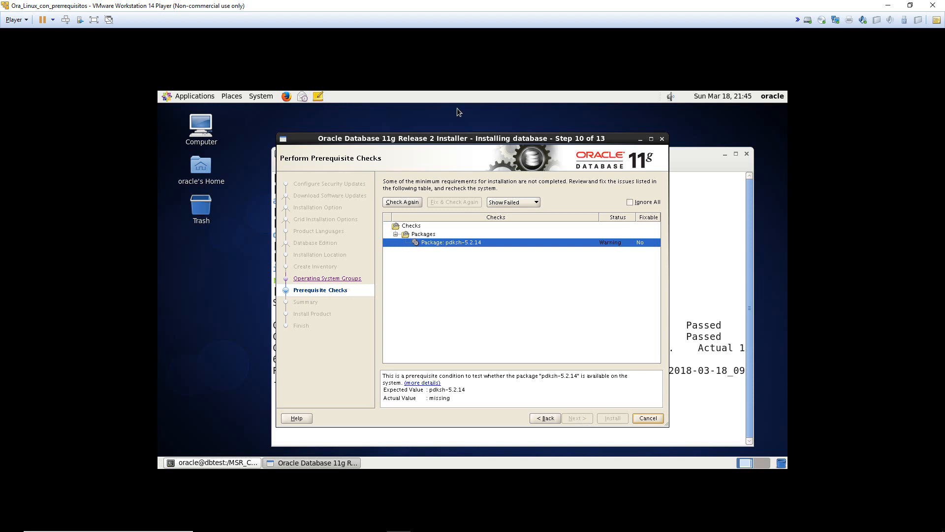
{"action": "left_click", "coordinate": [644, 204]}
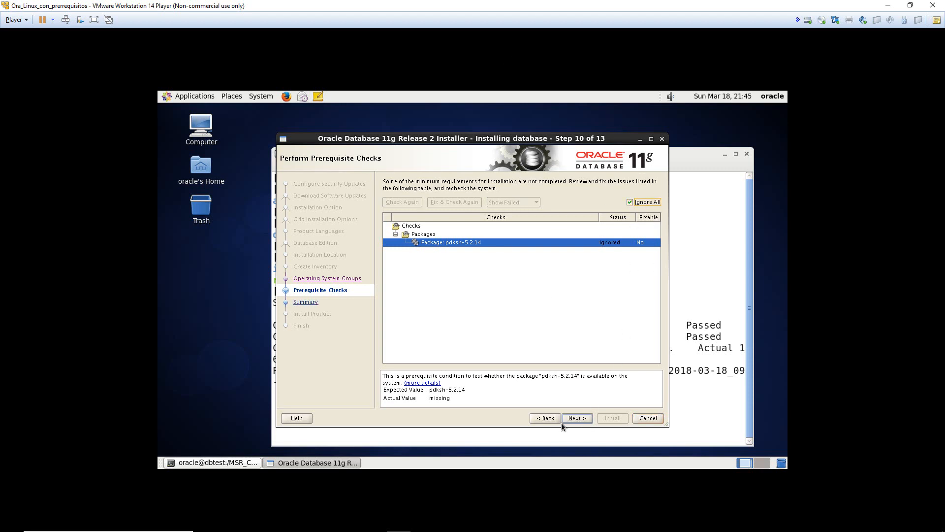
{"action": "left_click", "coordinate": [581, 419]}
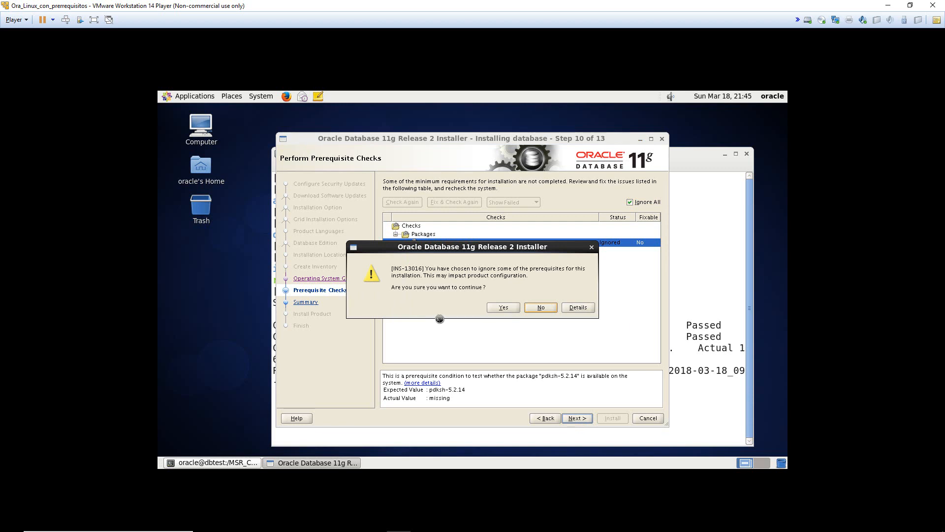
{"action": "left_click", "coordinate": [497, 308]}
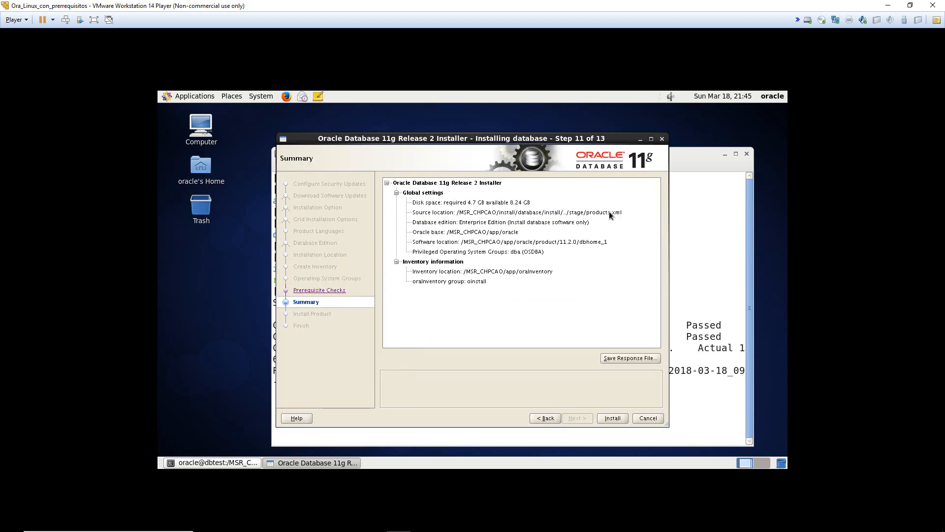
- Start the Oracle database software installation from the Summary page
{"action": "left_click", "coordinate": [608, 418]}
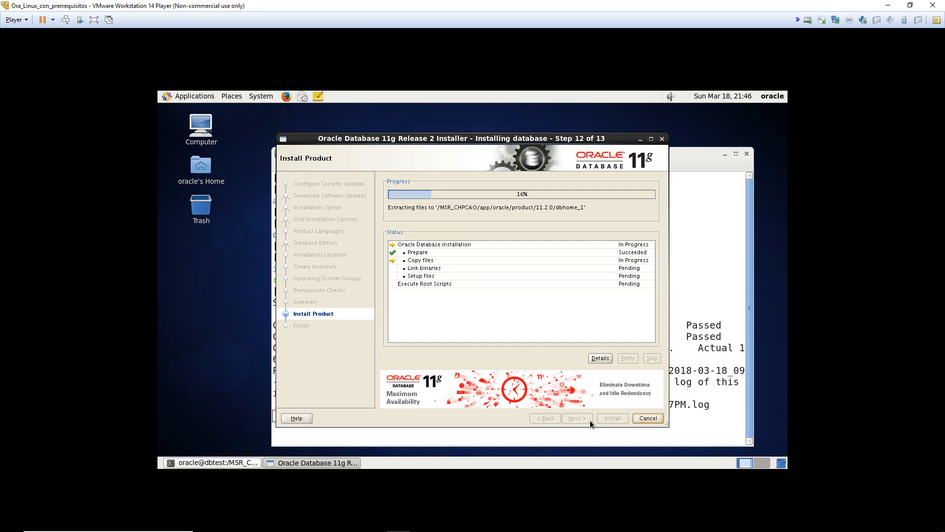
- Bring the Word requirements document forward and review the <DIRECTORIO_HOME>/app/oracle base path requirement
{"action": "left_click", "coordinate": [355, 525]}
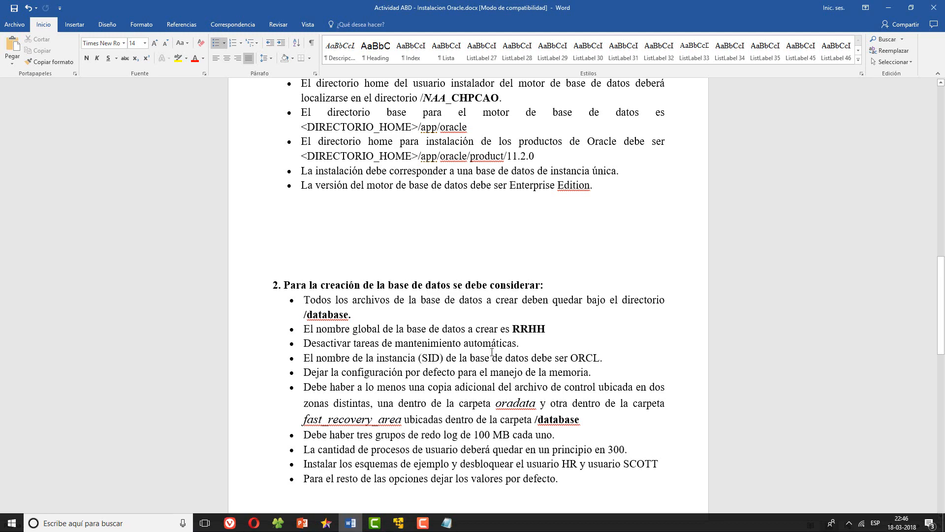
{"action": "scroll", "coordinate": [443, 280], "scroll_direction": "up", "scroll_amount": 3}
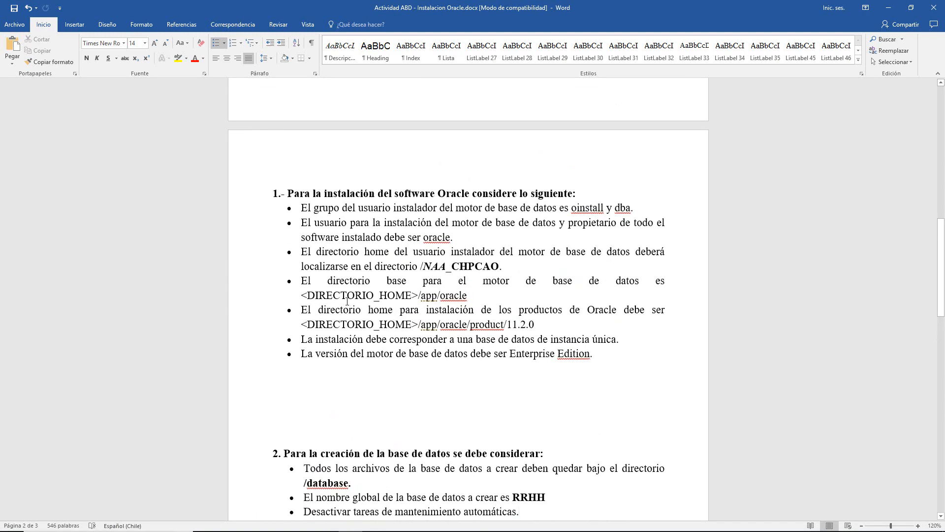
{"action": "left_click_drag", "start_coordinate": [308, 294], "coordinate": [481, 296]}
{"action": "left_click", "coordinate": [482, 296]}
{"action": "scroll", "coordinate": [523, 347], "scroll_direction": "down", "scroll_amount": 10}
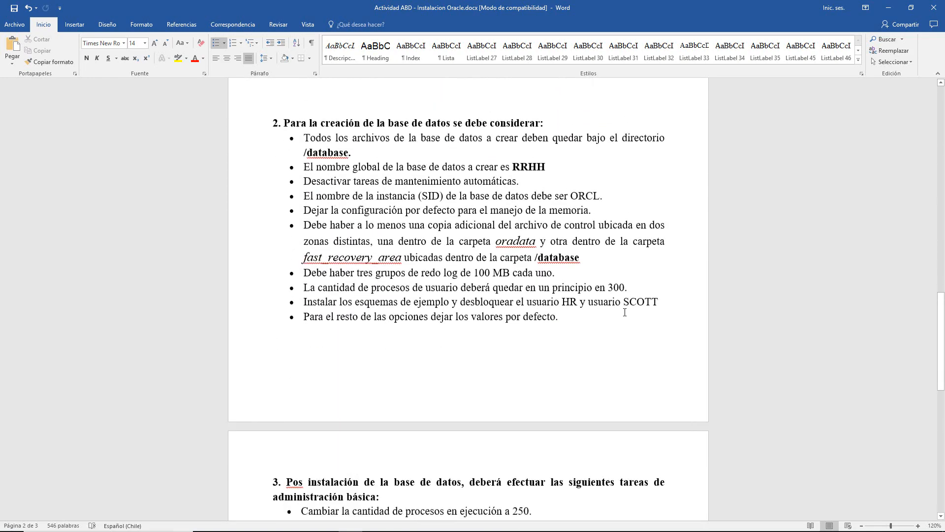
{"action": "scroll", "coordinate": [605, 300], "scroll_direction": "down", "scroll_amount": 6}
{"action": "scroll", "coordinate": [588, 268], "scroll_direction": "up", "scroll_amount": 3}
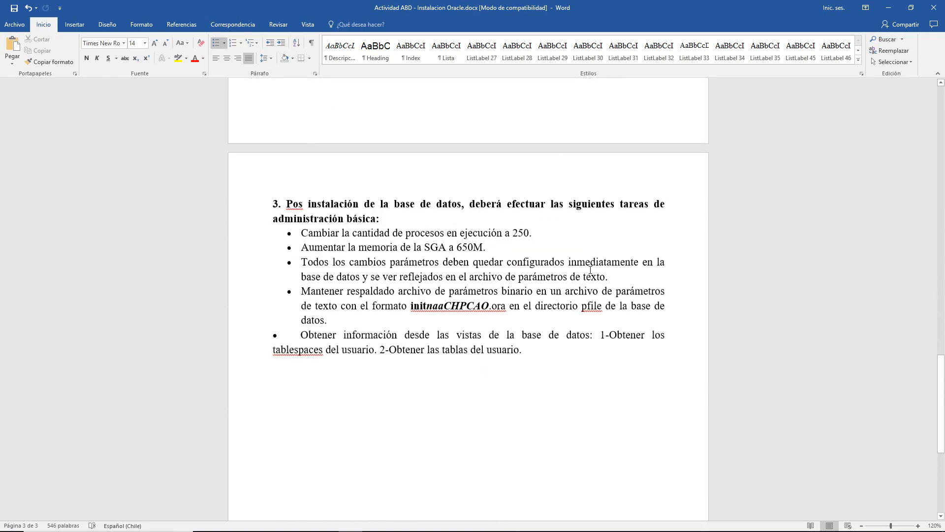
{"action": "scroll", "coordinate": [503, 304], "scroll_direction": "up", "scroll_amount": 9}
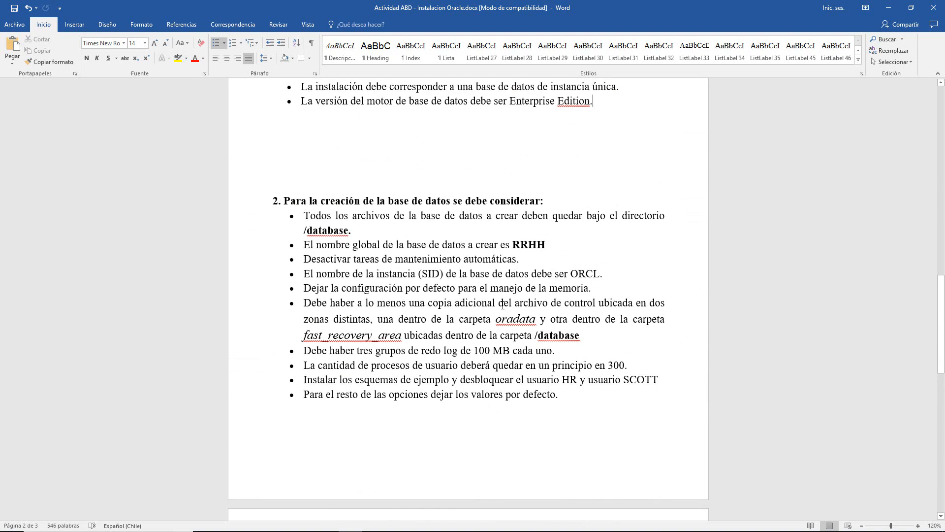
{"action": "scroll", "coordinate": [507, 303], "scroll_direction": "down", "scroll_amount": 2}
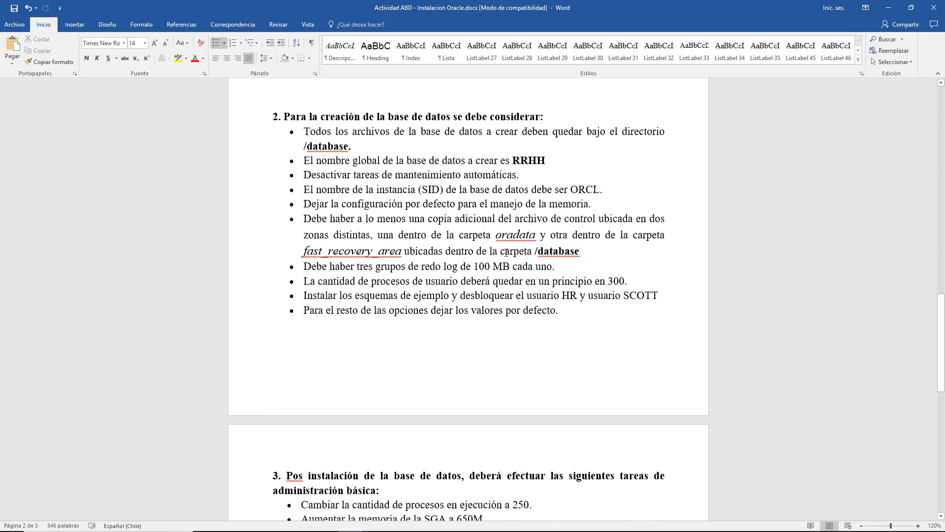
- Highlight the /database, oradata and fast_recovery_area folder names in the requirements
{"action": "left_click_drag", "start_coordinate": [424, 249], "coordinate": [531, 253]}
{"action": "left_click", "coordinate": [526, 259]}
{"action": "left_click", "coordinate": [537, 255]}
{"action": "left_click", "coordinate": [538, 251]}
{"action": "left_click", "coordinate": [579, 252]}
{"action": "left_click", "coordinate": [532, 252]}
{"action": "left_click_drag", "start_coordinate": [304, 252], "coordinate": [383, 252]}
{"action": "left_click", "coordinate": [380, 252]}
{"action": "left_click_drag", "start_coordinate": [513, 235], "coordinate": [535, 235]}
{"action": "left_click", "coordinate": [533, 232]}
{"action": "left_click_drag", "start_coordinate": [304, 252], "coordinate": [401, 252]}
{"action": "left_click", "coordinate": [400, 252]}
- Return to the virtual machine and wait for the orainstRoot.sh and root.sh scripts dialog
{"action": "key", "text": "alt+Tab"}
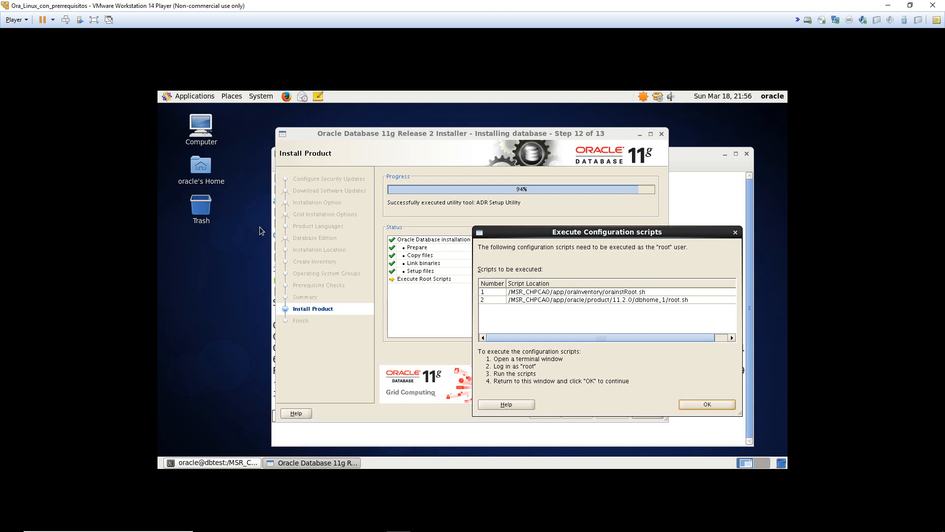
- Open a terminal on the Desktop, enlarge its text, and resize and reposition it
{"action": "right_click", "coordinate": [241, 258]}
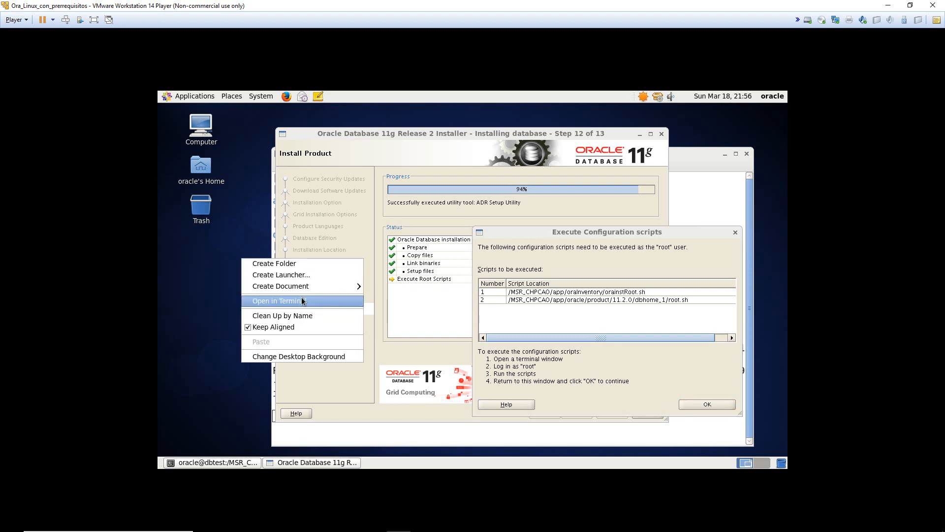
{"action": "left_click", "coordinate": [305, 302]}
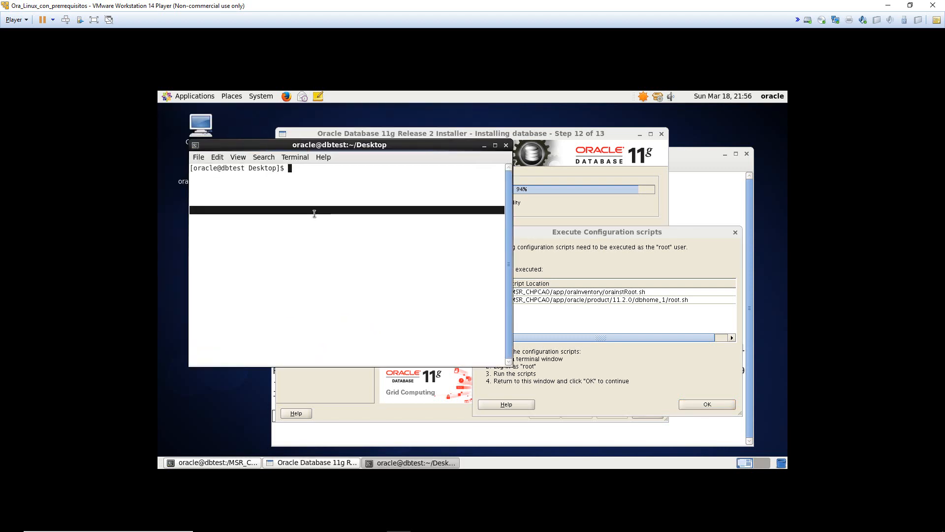
{"action": "key", "text": "ctrl+plus"}
{"action": "key", "text": "ctrl+plus"}
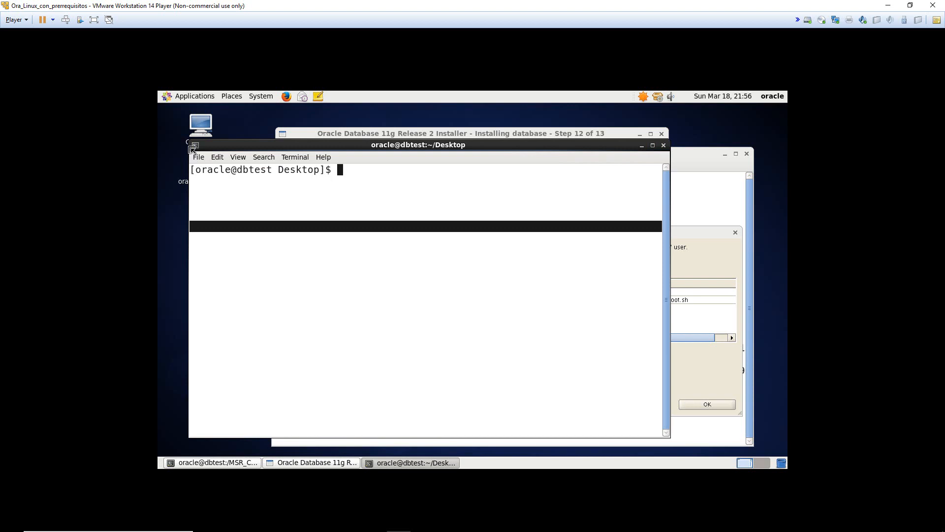
{"action": "left_click_drag", "start_coordinate": [190, 142], "coordinate": [297, 176]}
{"action": "left_click_drag", "start_coordinate": [332, 179], "coordinate": [213, 135]}
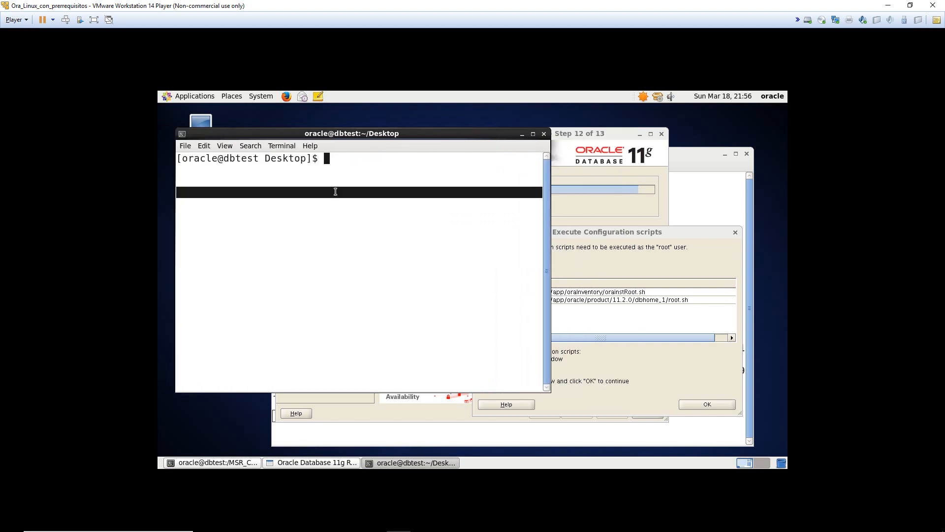
- Become root with su and place the terminal below the configuration scripts list
{"action": "type", "text": "su"}
{"action": "key", "text": "Return"}
{"action": "key", "text": "Return"}
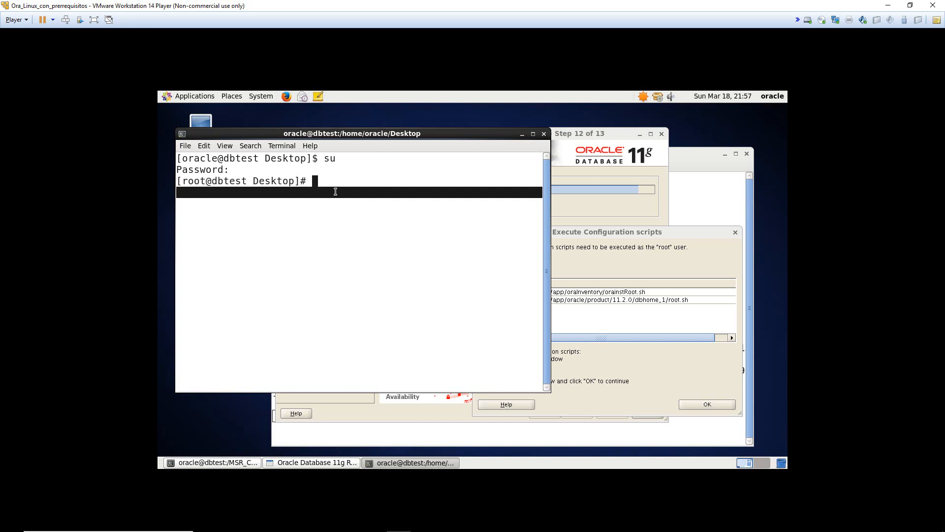
{"action": "left_click", "coordinate": [610, 212]}
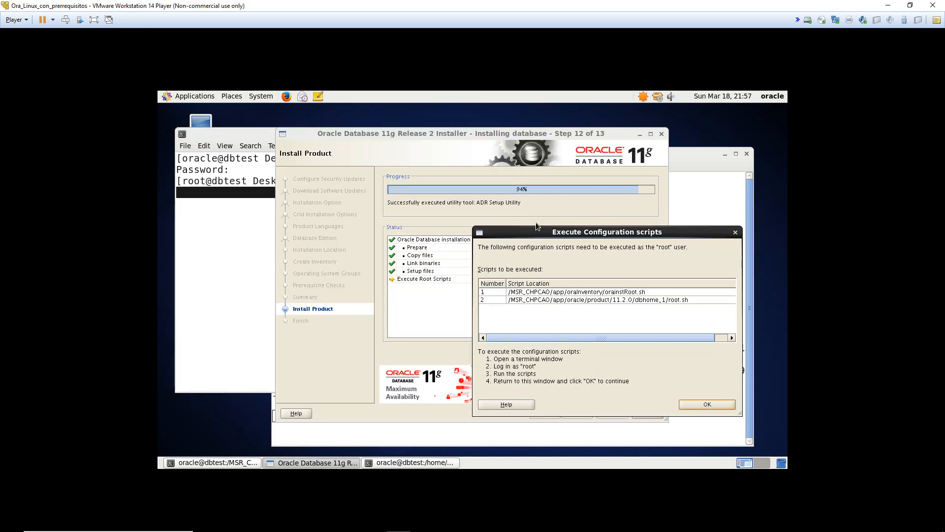
{"action": "left_click", "coordinate": [255, 239]}
{"action": "left_click_drag", "start_coordinate": [312, 135], "coordinate": [467, 328]}
- Run /MSR_CHPCAO/app/oraInventory/orainstRoot.sh as root and move the terminal aside
{"action": "type", "text": "/MSR_CHPCAO/"}
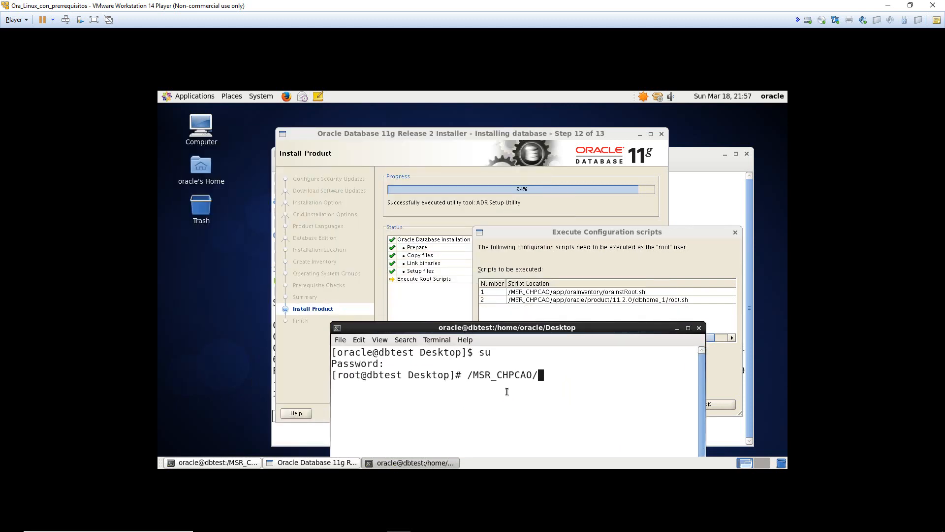
{"action": "type", "text": "app/oraI"}
{"action": "key", "text": "Tab"}
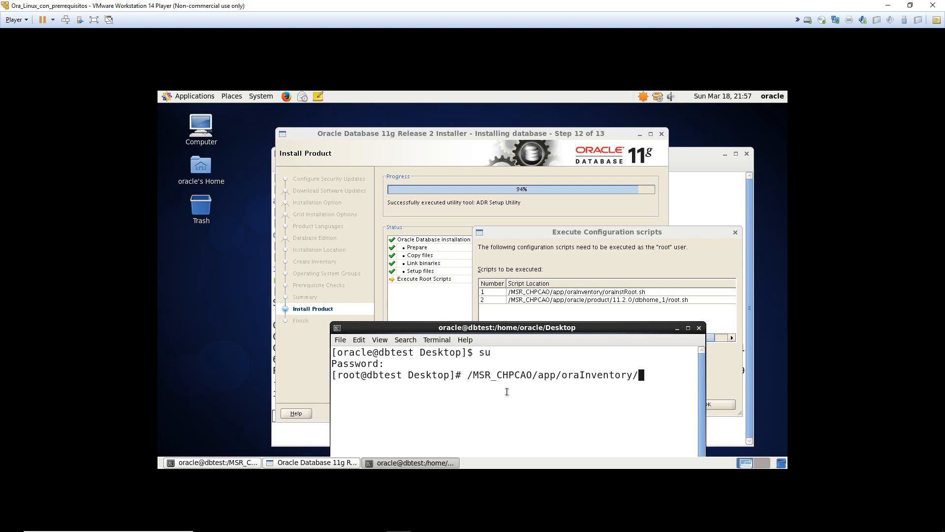
{"action": "type", "text": "orai"}
{"action": "key", "text": "Tab"}
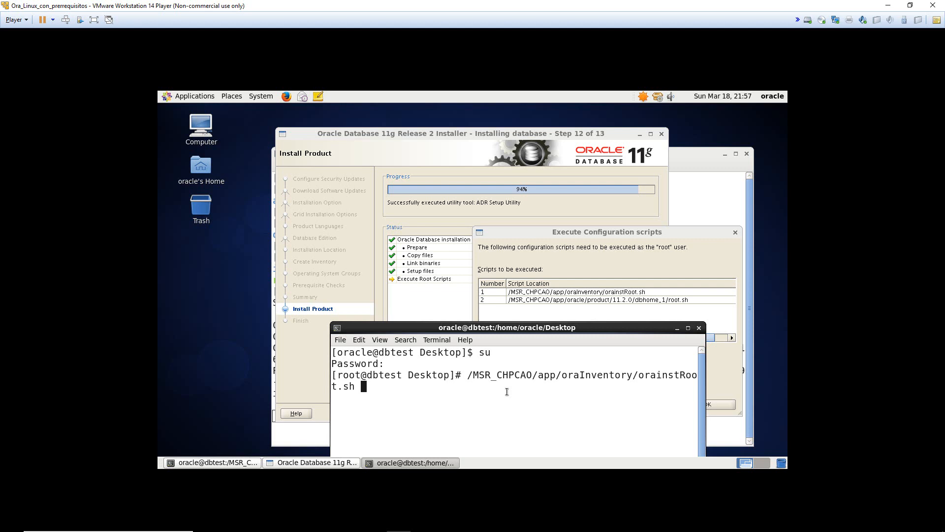
{"action": "key", "text": "Return"}
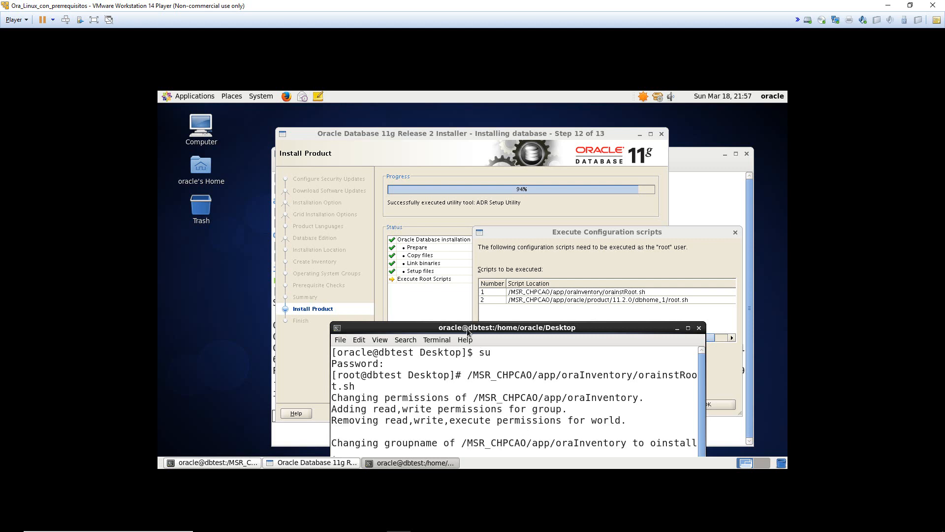
{"action": "left_click_drag", "start_coordinate": [468, 331], "coordinate": [437, 253]}
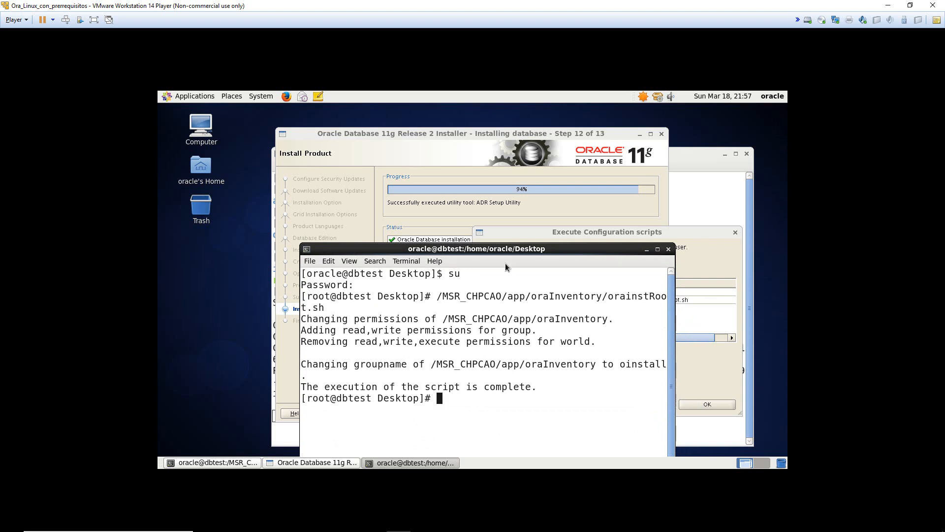
{"action": "left_click_drag", "start_coordinate": [502, 249], "coordinate": [375, 147]}
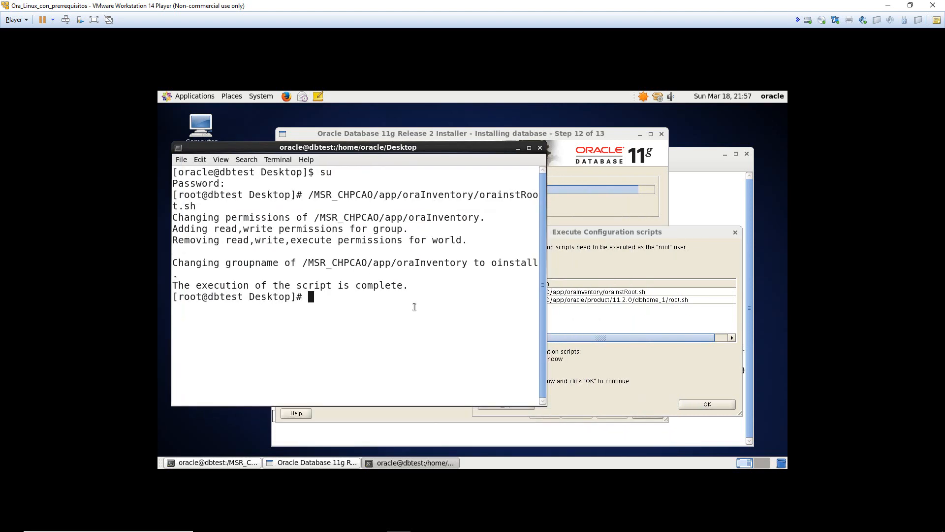
- Clear the root terminal and move it aside to reveal the installer progress
{"action": "type", "text": "clear"}
{"action": "key", "text": "Return"}
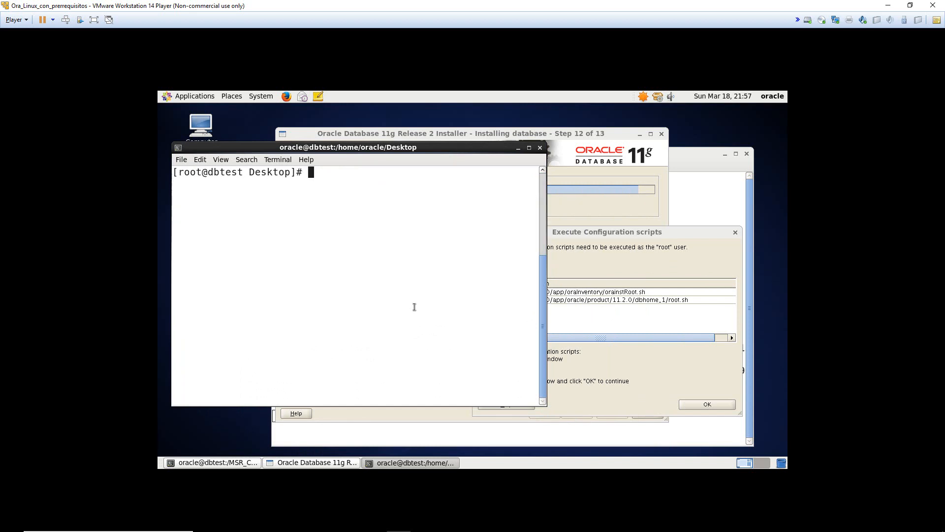
{"action": "left_click_drag", "start_coordinate": [466, 148], "coordinate": [592, 316]}
- Run /MSR_CHPCAO/app/oracle/product/11.2.0/dbhome_1/root.sh, completing the path with Tab
{"action": "type", "text": "/MS"}
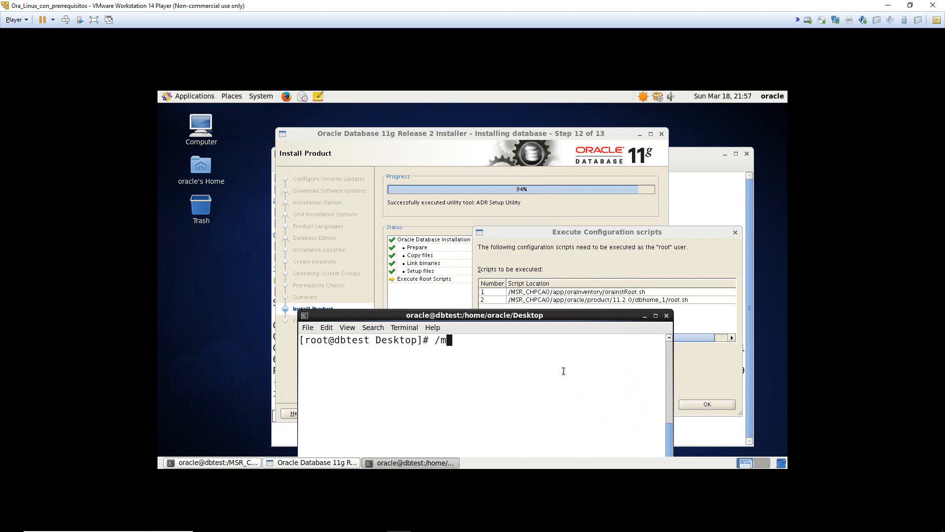
{"action": "key", "text": "Tab"}
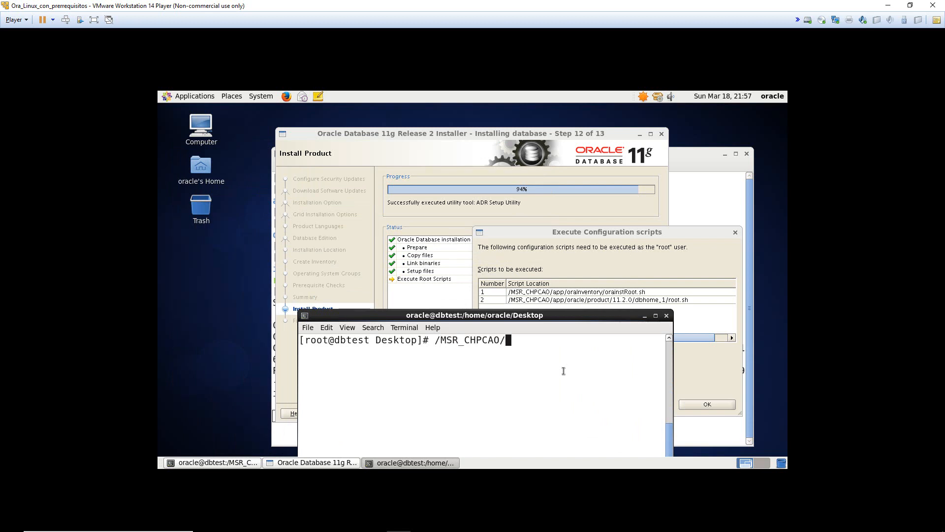
{"action": "type", "text": "a"}
{"action": "key", "text": "Tab"}
{"action": "type", "text": "orac"}
{"action": "key", "text": "Tab"}
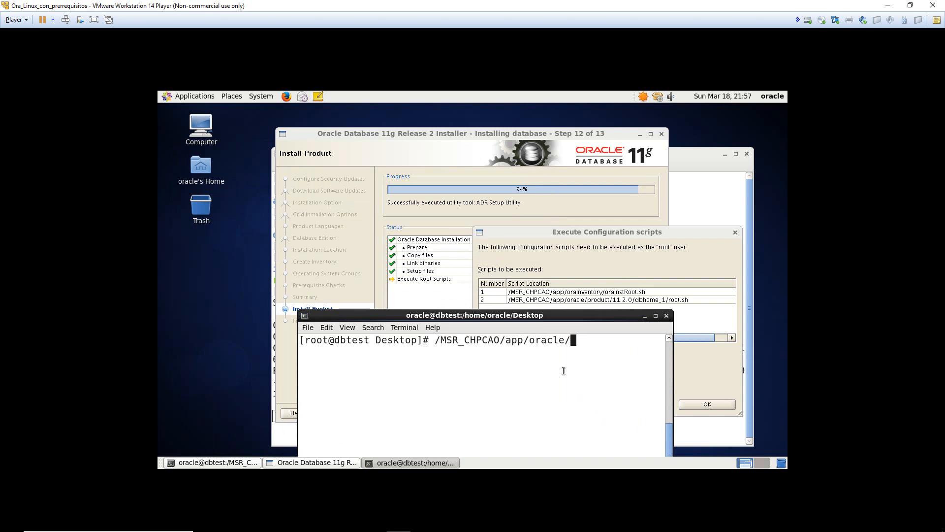
{"action": "type", "text": "p"}
{"action": "key", "text": "Tab"}
{"action": "key", "text": "Tab"}
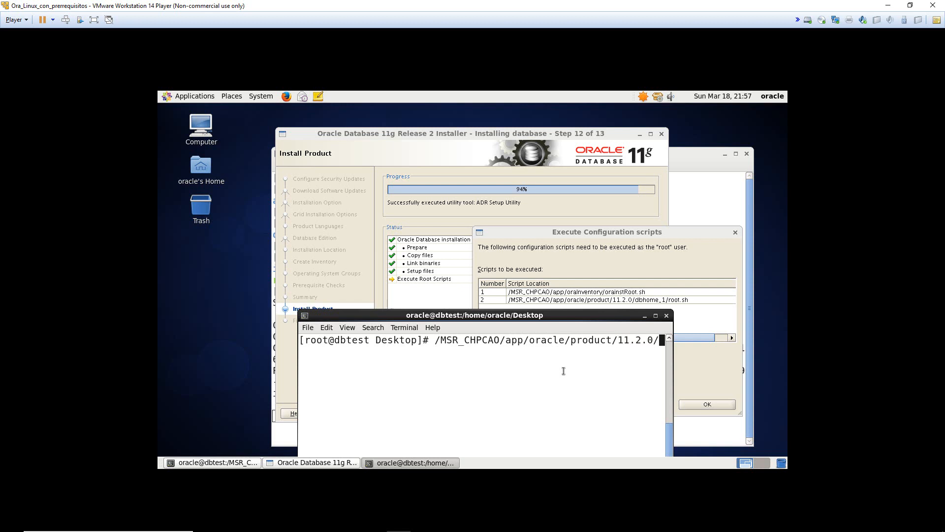
{"action": "type", "text": "d"}
{"action": "key", "text": "Tab"}
{"action": "type", "text": "ro"}
{"action": "key", "text": "Tab"}
{"action": "key", "text": "Return"}
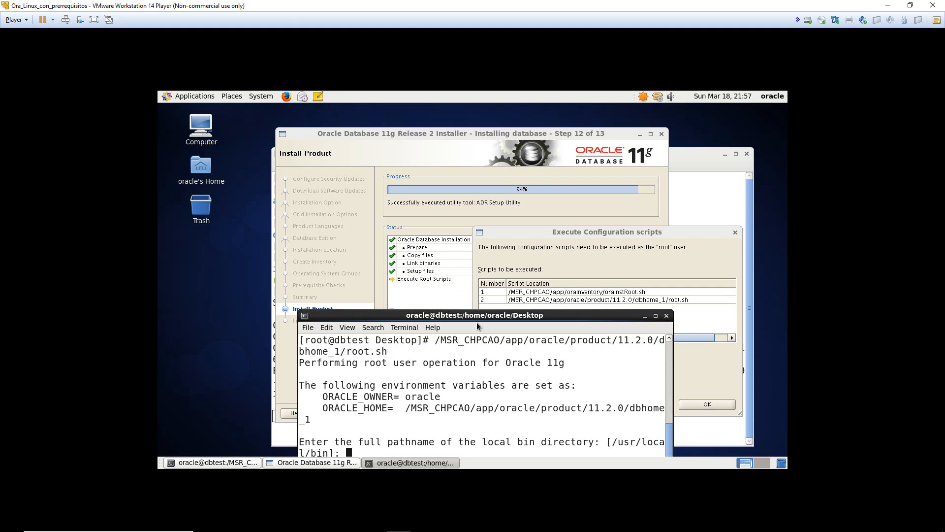
- Accept /usr/local/bin as the local bin directory, check the script's output, and close the terminal
{"action": "left_click_drag", "start_coordinate": [477, 318], "coordinate": [379, 218]}
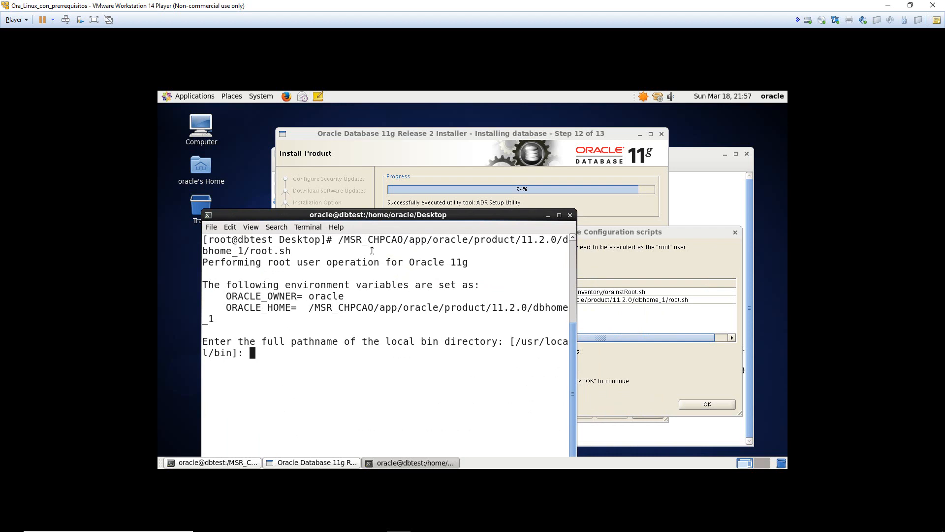
{"action": "key", "text": "Return"}
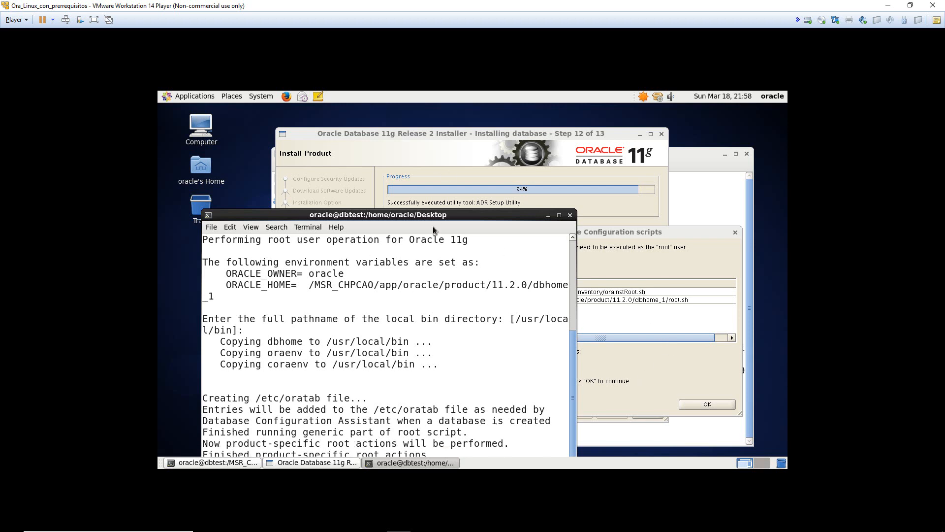
{"action": "left_click_drag", "start_coordinate": [424, 214], "coordinate": [406, 157]}
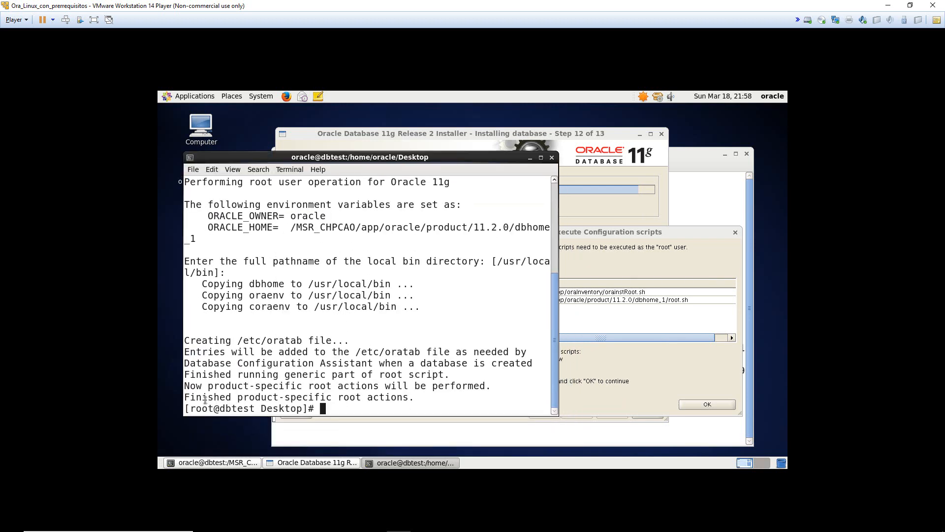
{"action": "left_click_drag", "start_coordinate": [203, 398], "coordinate": [362, 399]}
{"action": "left_click", "coordinate": [361, 399]}
{"action": "left_click_drag", "start_coordinate": [469, 159], "coordinate": [444, 158]}
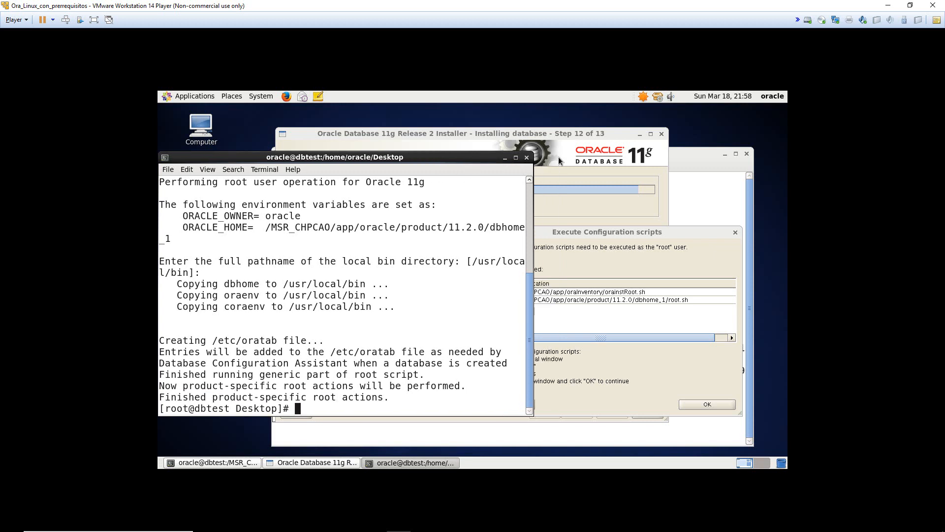
{"action": "left_click", "coordinate": [528, 158]}
- Confirm the root terminal closes, acknowledge the executed configuration scripts, and close the finished installer
{"action": "left_click", "coordinate": [397, 323]}
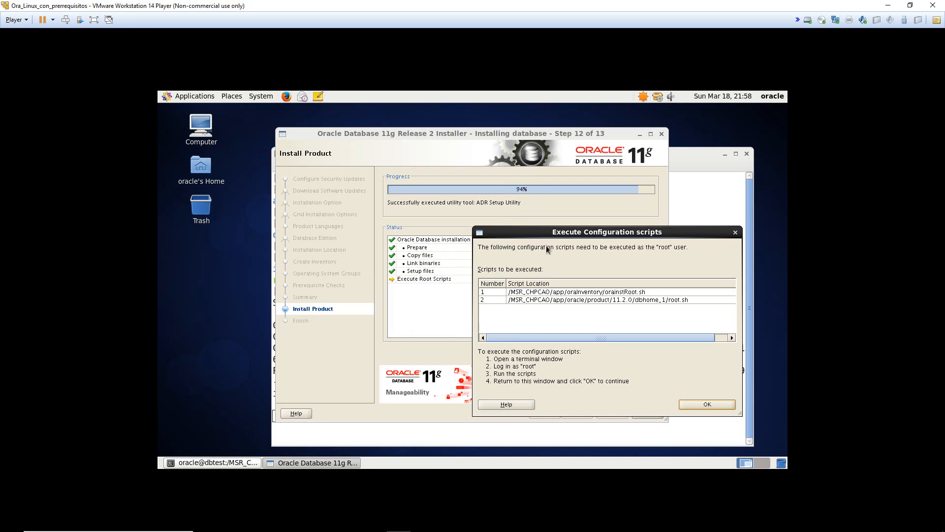
{"action": "left_click", "coordinate": [597, 379]}
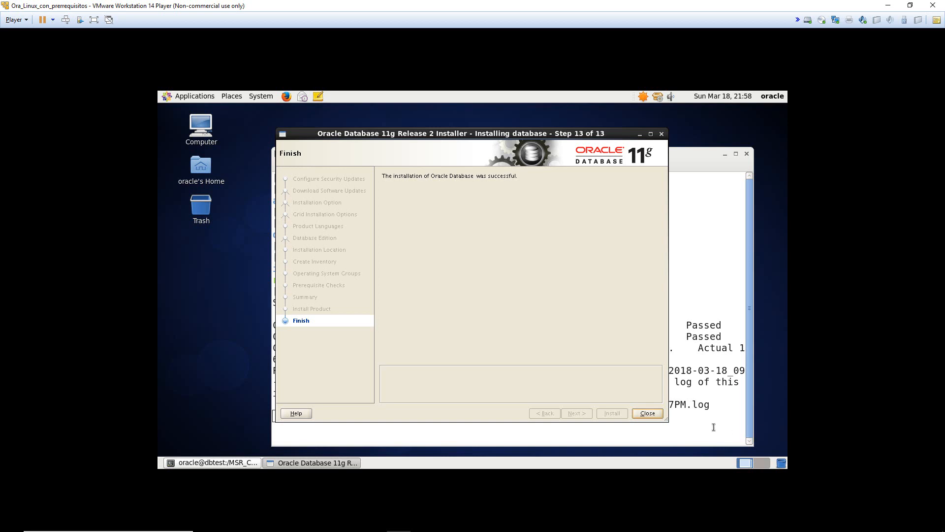
{"action": "left_click", "coordinate": [645, 414]}
- In the remaining oracle terminal, clear the screen and list the database folder's contents
{"action": "left_click_drag", "start_coordinate": [511, 153], "coordinate": [458, 126]}
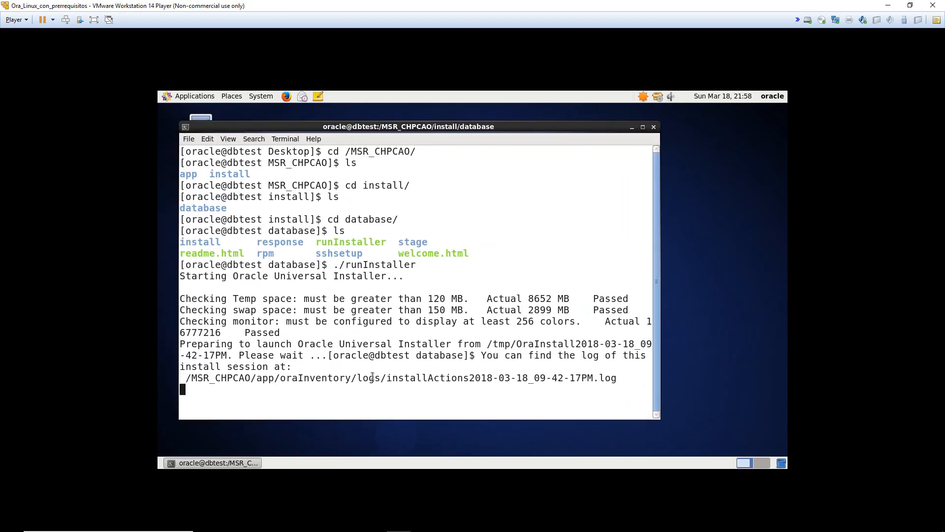
{"action": "left_click", "coordinate": [366, 394]}
{"action": "key", "text": "Return"}
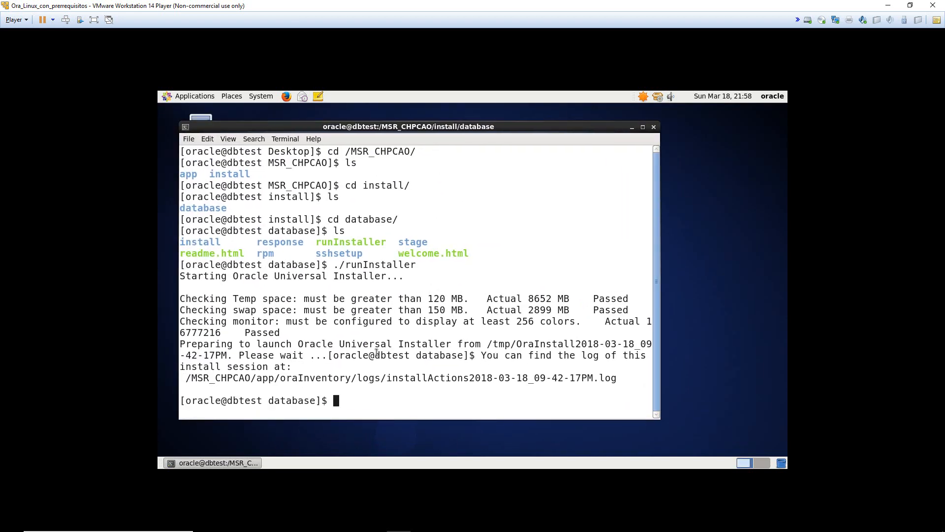
{"action": "left_click_drag", "start_coordinate": [443, 127], "coordinate": [504, 127]}
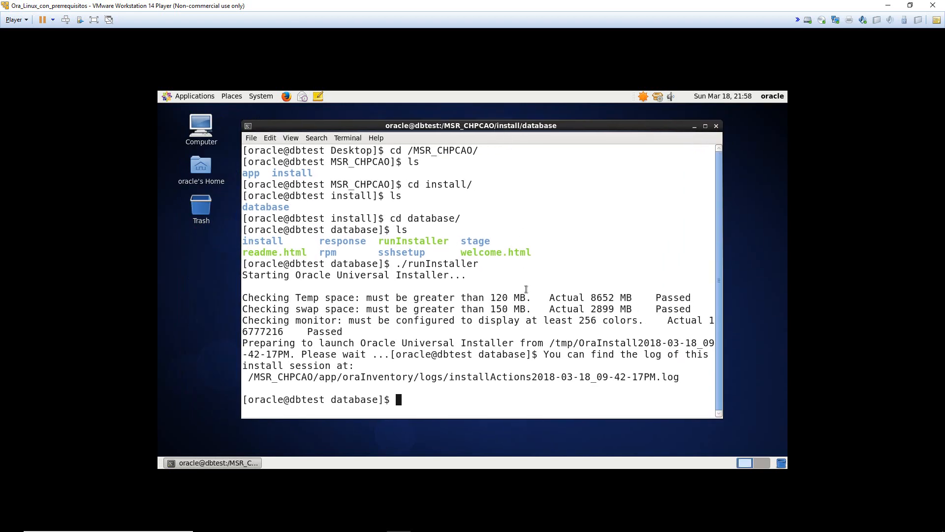
{"action": "type", "text": "clear"}
{"action": "key", "text": "Return"}
{"action": "type", "text": "ls"}
{"action": "key", "text": "Return"}
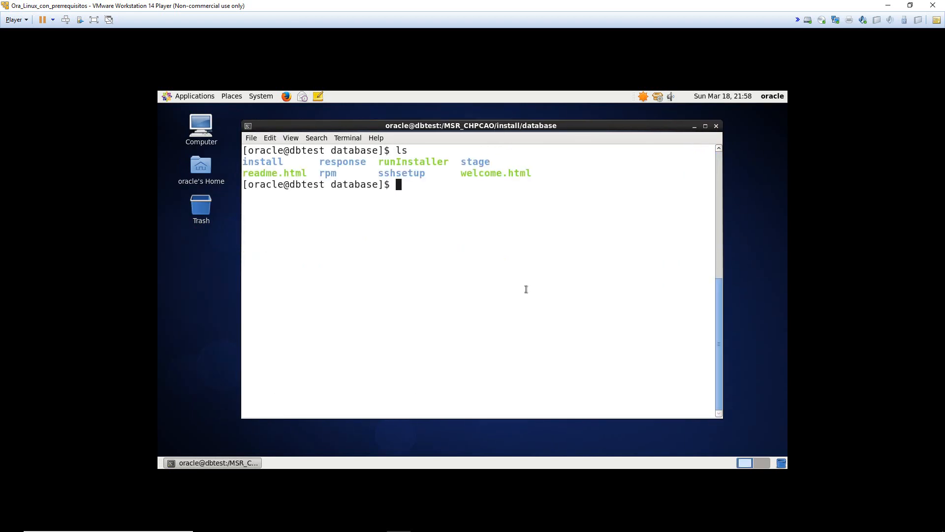
- In the Word document, review the /database directory, global database name and maintenance-task requirements
{"action": "left_click", "coordinate": [349, 522]}
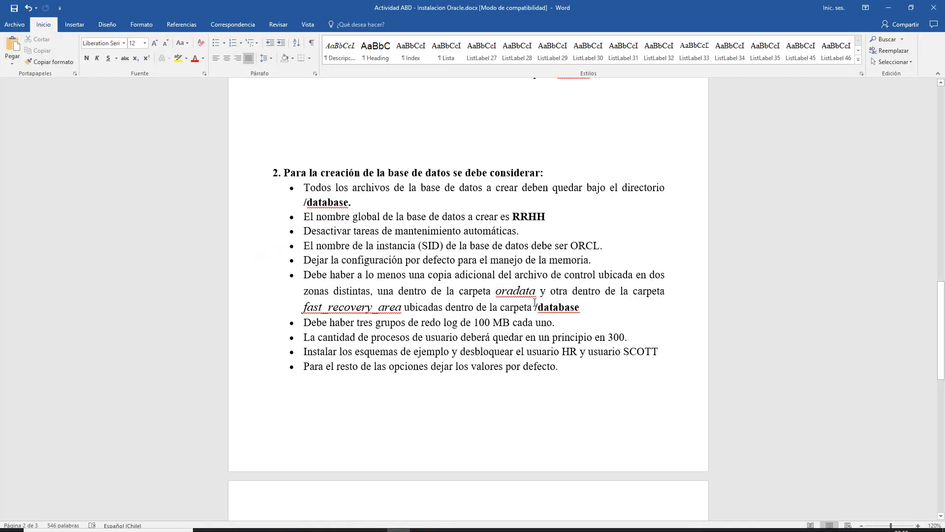
{"action": "left_click_drag", "start_coordinate": [533, 306], "coordinate": [587, 308]}
{"action": "left_click", "coordinate": [575, 307]}
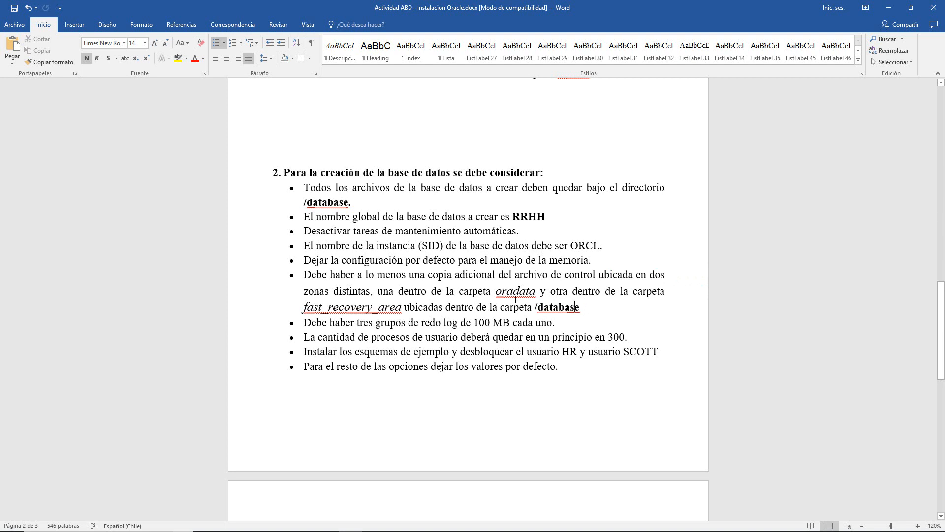
{"action": "left_click_drag", "start_coordinate": [361, 201], "coordinate": [306, 202]}
{"action": "left_click", "coordinate": [305, 202]}
{"action": "left_click_drag", "start_coordinate": [395, 190], "coordinate": [611, 192]}
{"action": "left_click", "coordinate": [612, 192]}
{"action": "left_click_drag", "start_coordinate": [544, 196], "coordinate": [638, 194]}
{"action": "left_click", "coordinate": [639, 193]}
{"action": "left_click_drag", "start_coordinate": [368, 203], "coordinate": [546, 218]}
{"action": "left_click", "coordinate": [323, 204]}
{"action": "left_click", "coordinate": [546, 218]}
{"action": "left_click_drag", "start_coordinate": [346, 217], "coordinate": [601, 220]}
{"action": "left_click", "coordinate": [602, 219]}
{"action": "left_click_drag", "start_coordinate": [294, 235], "coordinate": [561, 230]}
{"action": "left_click", "coordinate": [560, 231]}
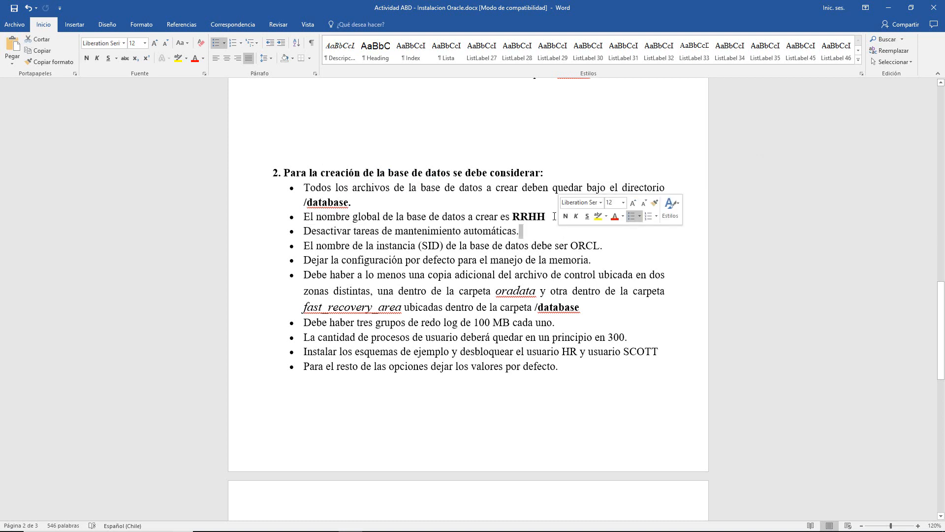
{"action": "left_click", "coordinate": [564, 232]}
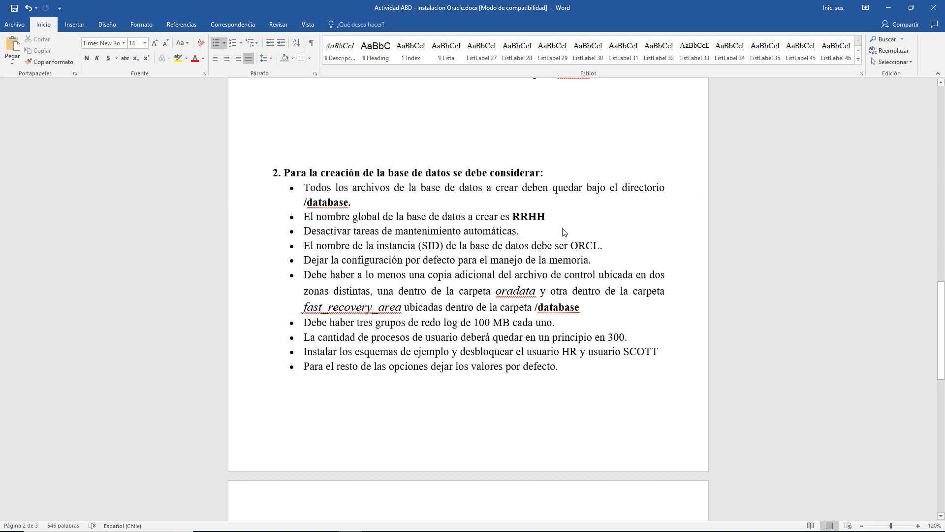
- Review the memory, extra control file copy, and oradata/fast_recovery_area location requirements
{"action": "left_click_drag", "start_coordinate": [305, 262], "coordinate": [598, 262]}
{"action": "left_click", "coordinate": [598, 264]}
{"action": "left_click", "coordinate": [597, 263]}
{"action": "left_click_drag", "start_coordinate": [318, 275], "coordinate": [666, 275]}
{"action": "left_click", "coordinate": [668, 275]}
{"action": "left_click_drag", "start_coordinate": [329, 276], "coordinate": [485, 278]}
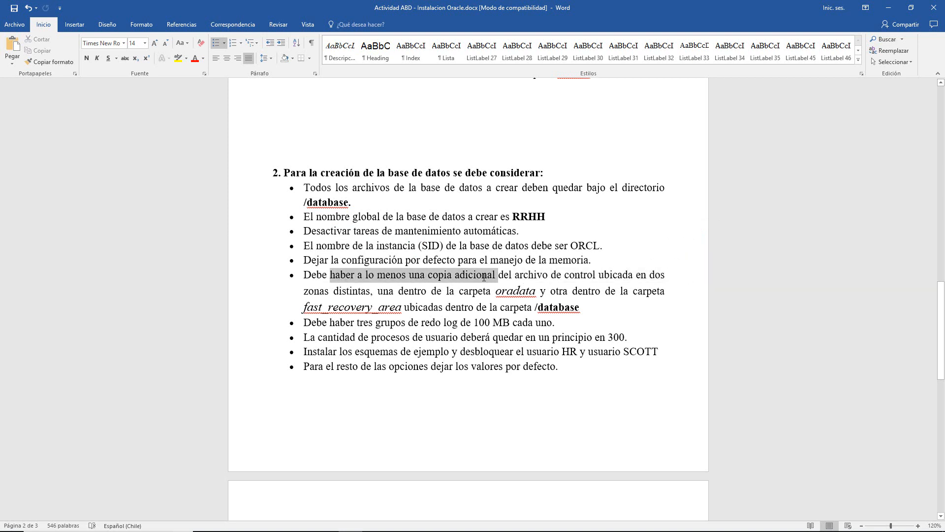
{"action": "left_click", "coordinate": [484, 279]}
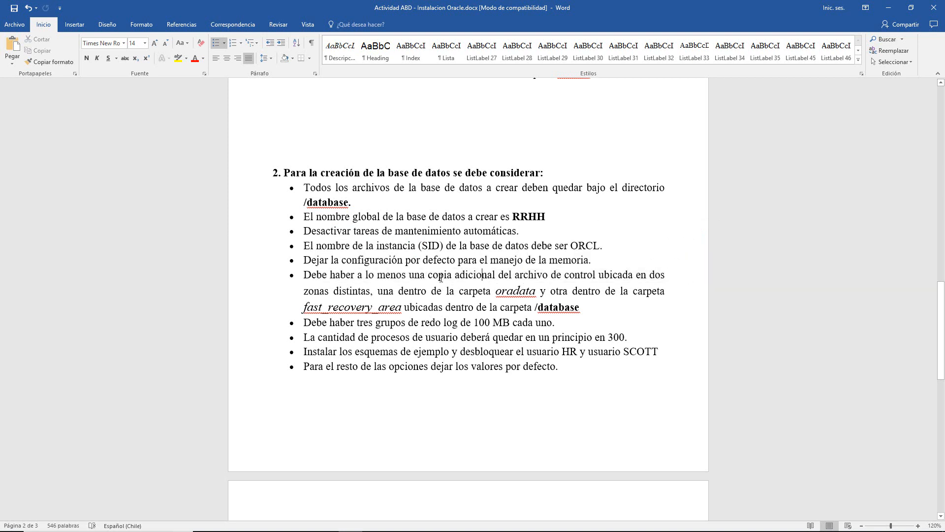
{"action": "left_click_drag", "start_coordinate": [410, 279], "coordinate": [636, 282]}
{"action": "left_click", "coordinate": [636, 282]}
{"action": "left_click_drag", "start_coordinate": [456, 278], "coordinate": [636, 279]}
{"action": "left_click", "coordinate": [637, 279]}
{"action": "left_click_drag", "start_coordinate": [303, 290], "coordinate": [668, 290]}
{"action": "left_click", "coordinate": [668, 291]}
{"action": "left_click_drag", "start_coordinate": [398, 291], "coordinate": [667, 291]}
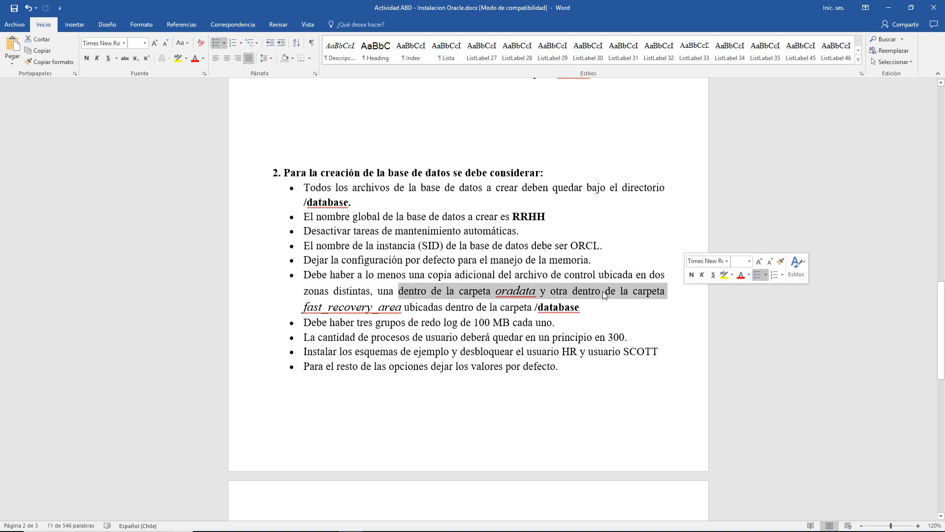
{"action": "left_click", "coordinate": [605, 293]}
{"action": "left_click_drag", "start_coordinate": [298, 308], "coordinate": [444, 308]}
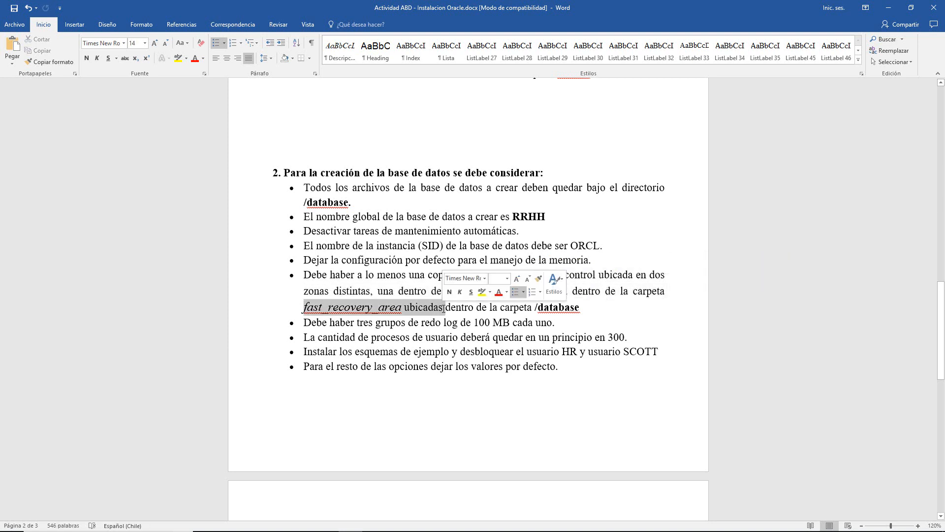
{"action": "left_click", "coordinate": [444, 309]}
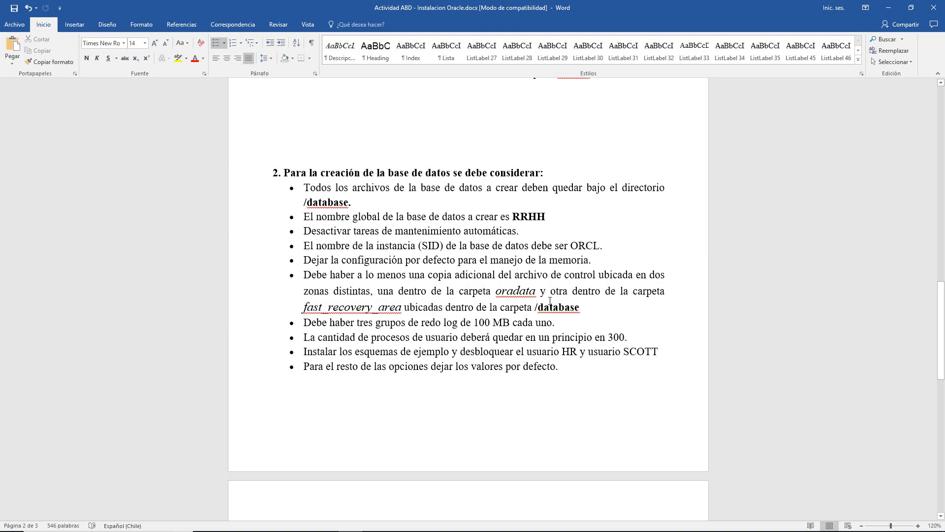
{"action": "double_click", "coordinate": [567, 310]}
{"action": "left_click", "coordinate": [604, 310]}
- Become root with su, move to the filesystem root and list it
{"action": "left_click", "coordinate": [343, 203]}
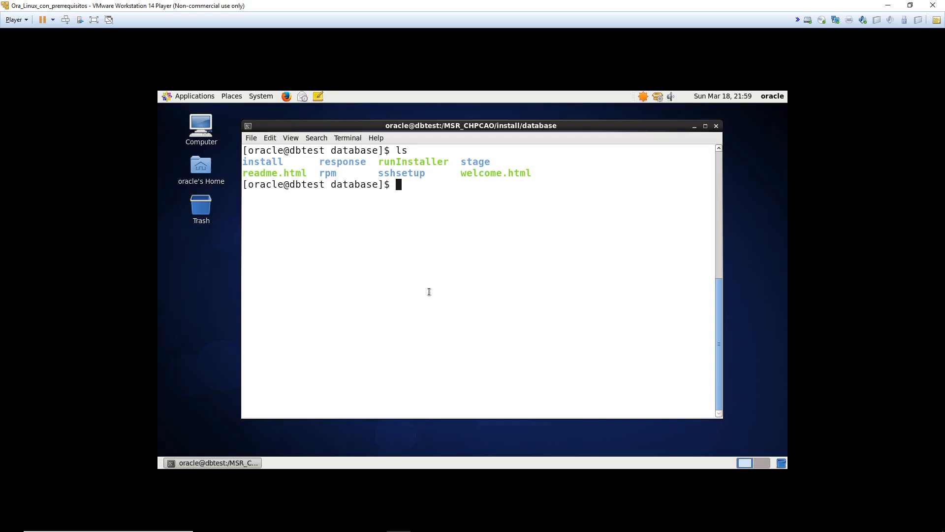
{"action": "type", "text": "su"}
{"action": "key", "text": "Return"}
{"action": "key", "text": "Return"}
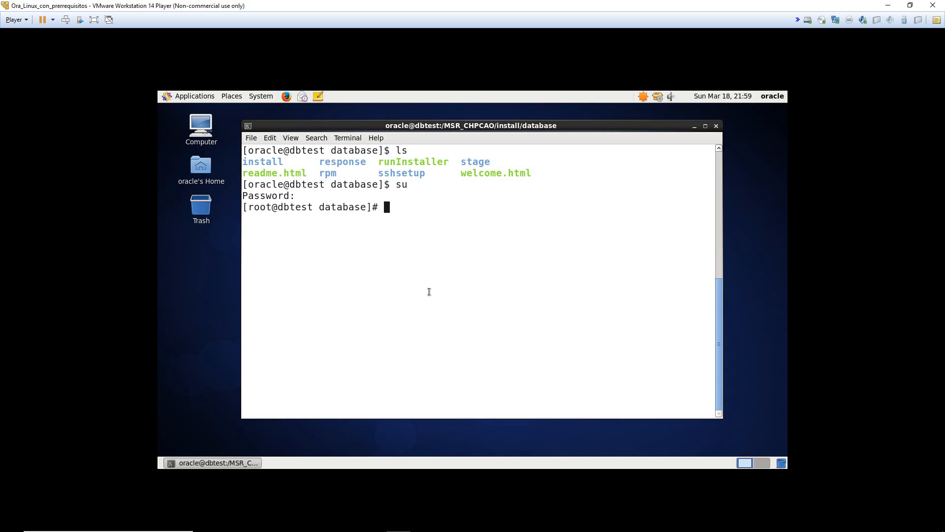
{"action": "type", "text": "cd /"}
{"action": "key", "text": "Return"}
{"action": "type", "text": "ls"}
{"action": "key", "text": "Return"}
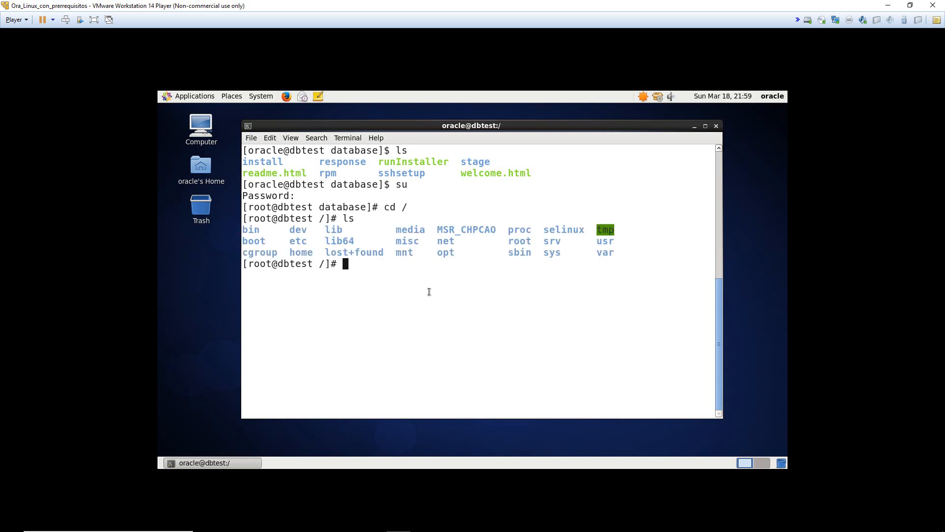
- Create /database/oradata and /database/fast_recovery_area with mkdir -p
{"action": "type", "text": "mkdir -p /database/"}
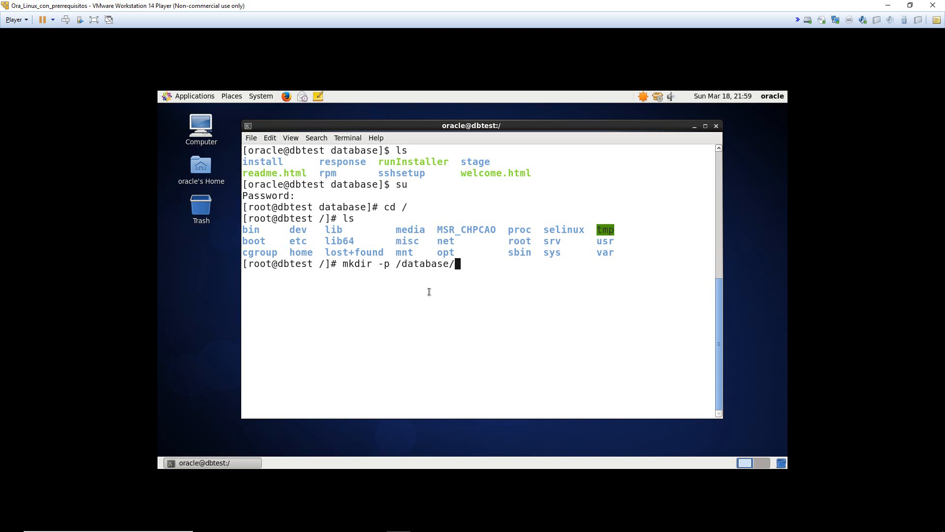
{"action": "type", "text": "oradata"}
{"action": "key", "text": "Return"}
{"action": "key", "text": "Up"}
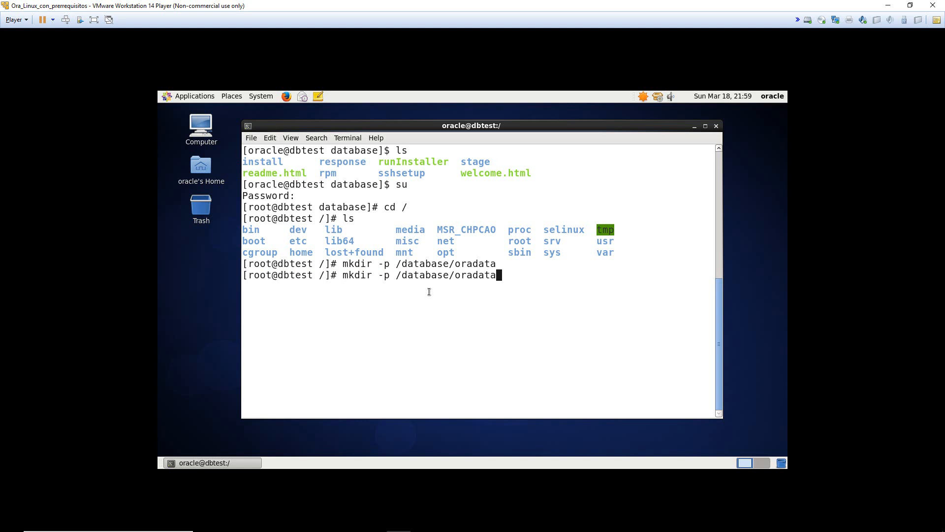
{"action": "key", "text": "BackSpace"}
{"action": "key", "text": "BackSpace"}
{"action": "key", "text": "BackSpace"}
{"action": "key", "text": "BackSpace"}
{"action": "key", "text": "BackSpace"}
{"action": "key", "text": "BackSpace"}
{"action": "key", "text": "BackSpace"}
{"action": "key", "text": "BackSpace"}
{"action": "type", "text": "/fast_recovery_area"}
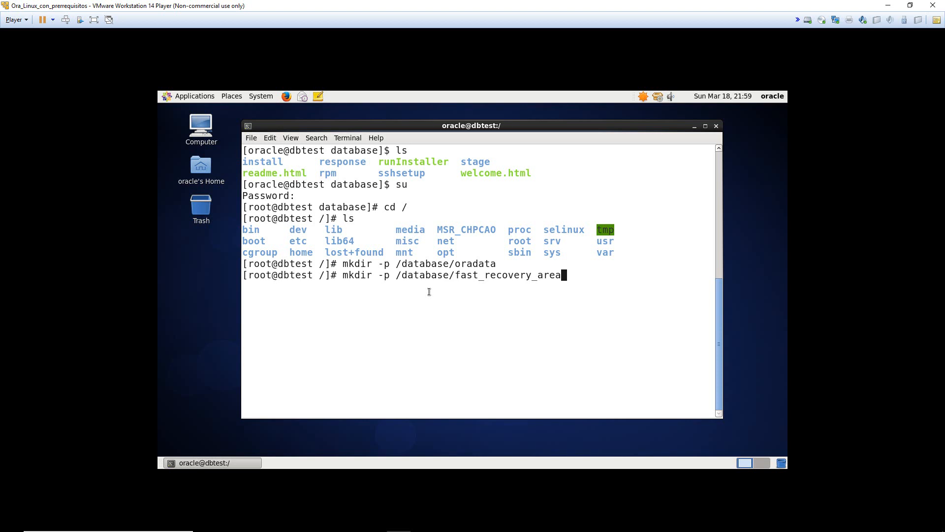
{"action": "key", "text": "Return"}
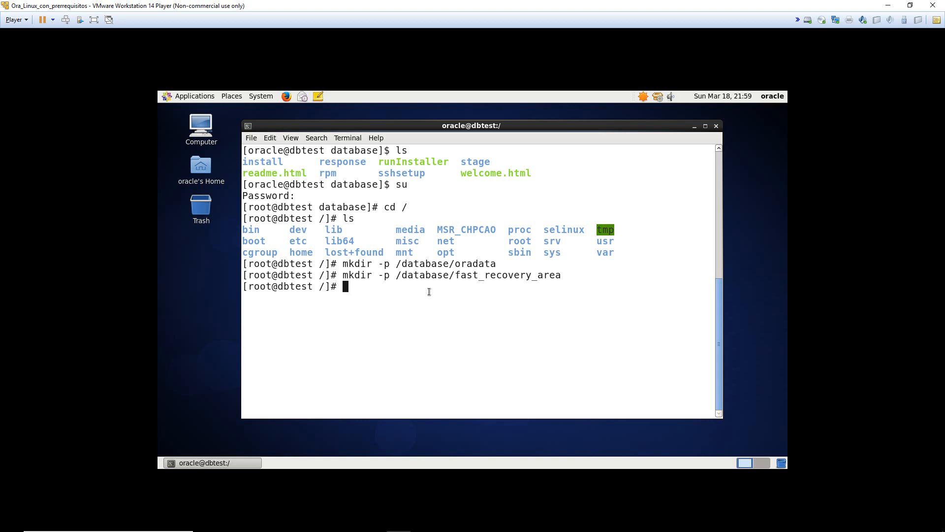
- Recursively give /database owner oracle:oinstall and 775 permissions
{"action": "type", "text": "chown -R oracle:oinstall /database/"}
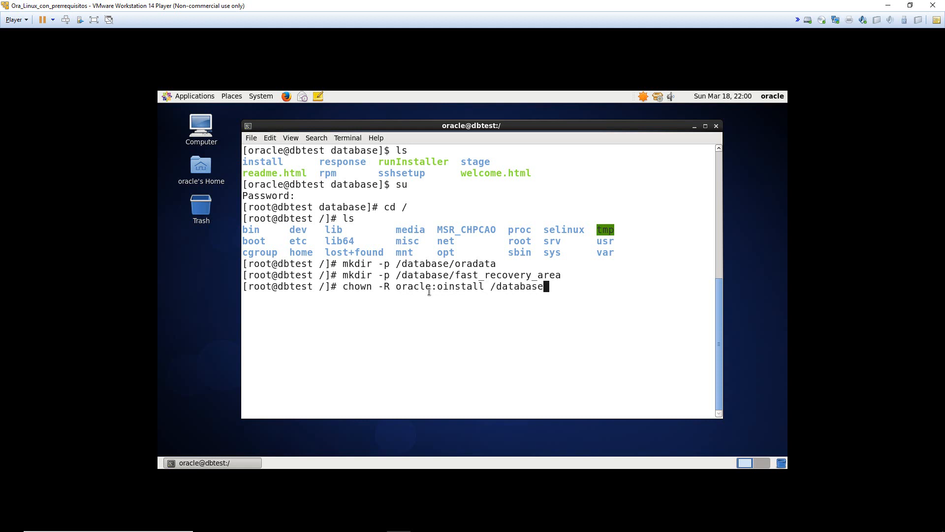
{"action": "key", "text": "Return"}
{"action": "key", "text": "Up"}
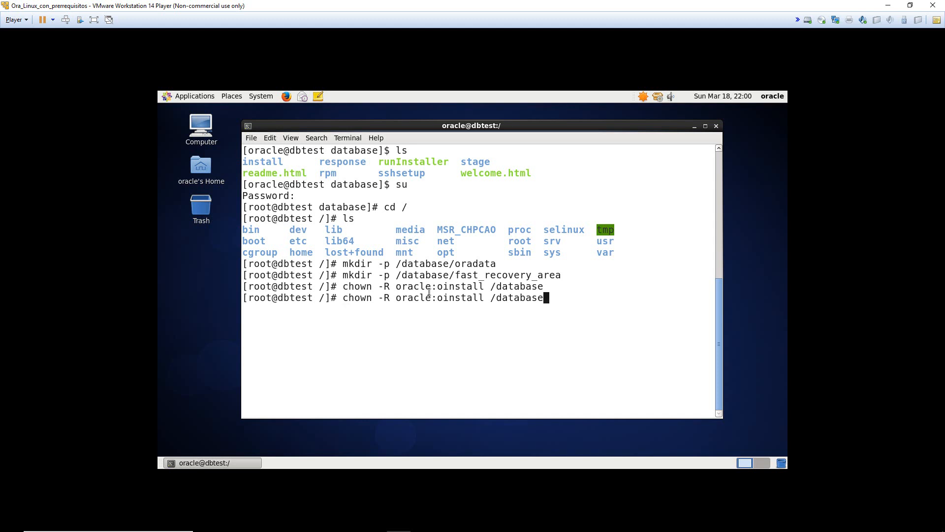
{"action": "key", "text": "Down"}
{"action": "type", "text": "chmod 775"}
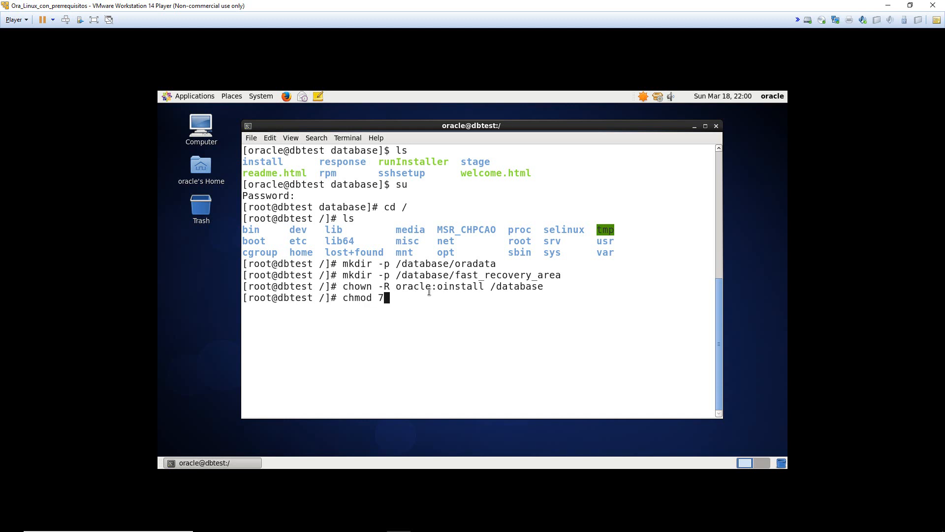
{"action": "key", "text": "BackSpace"}
{"action": "key", "text": "BackSpace"}
{"action": "key", "text": "BackSpace"}
{"action": "key", "text": "BackSpace"}
{"action": "type", "text": "-R 775 /database"}
{"action": "key", "text": "Return"}
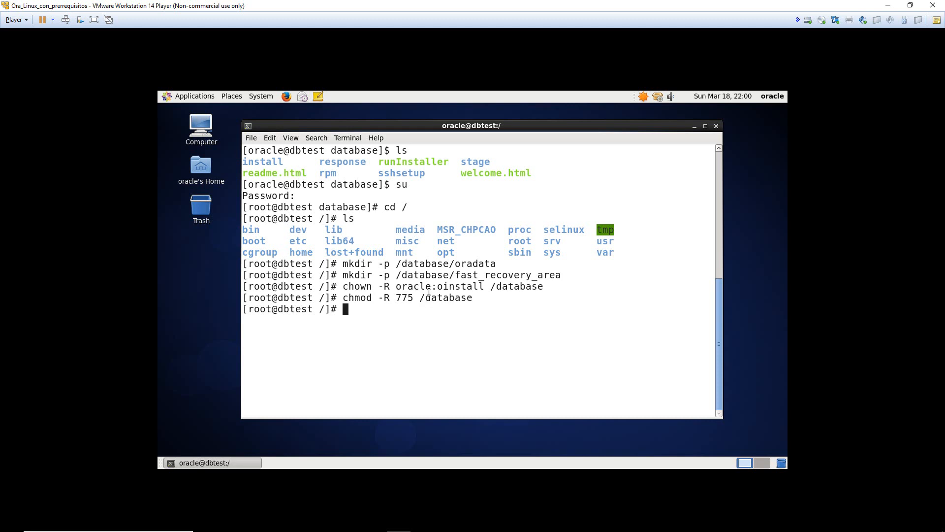
- Close the root terminal window and confirm the closing
{"action": "left_click_drag", "start_coordinate": [634, 128], "coordinate": [593, 131]}
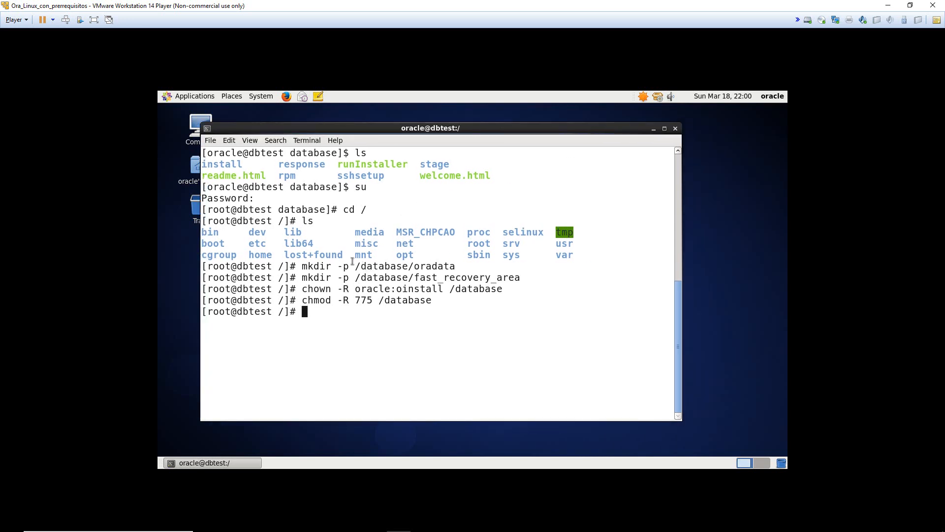
{"action": "left_click_drag", "start_coordinate": [350, 266], "coordinate": [567, 279]}
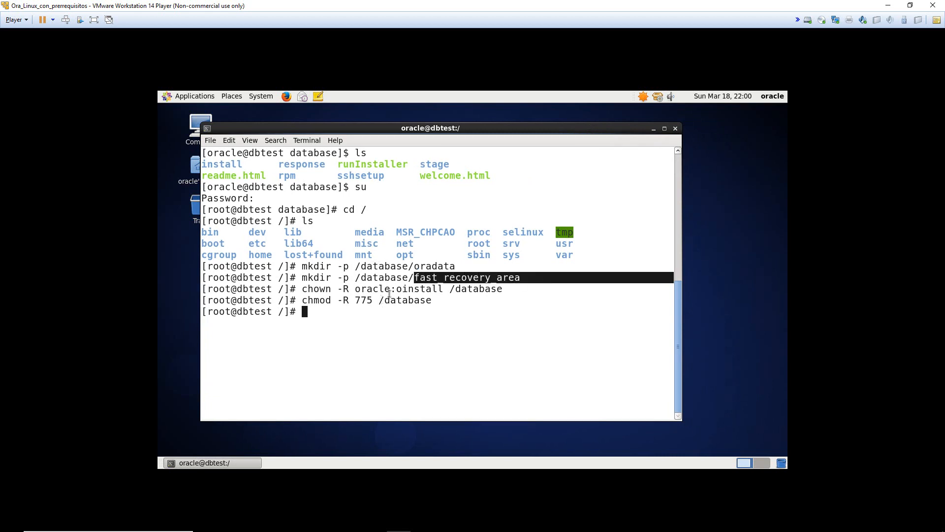
{"action": "left_click", "coordinate": [408, 267]}
{"action": "left_click", "coordinate": [678, 130]}
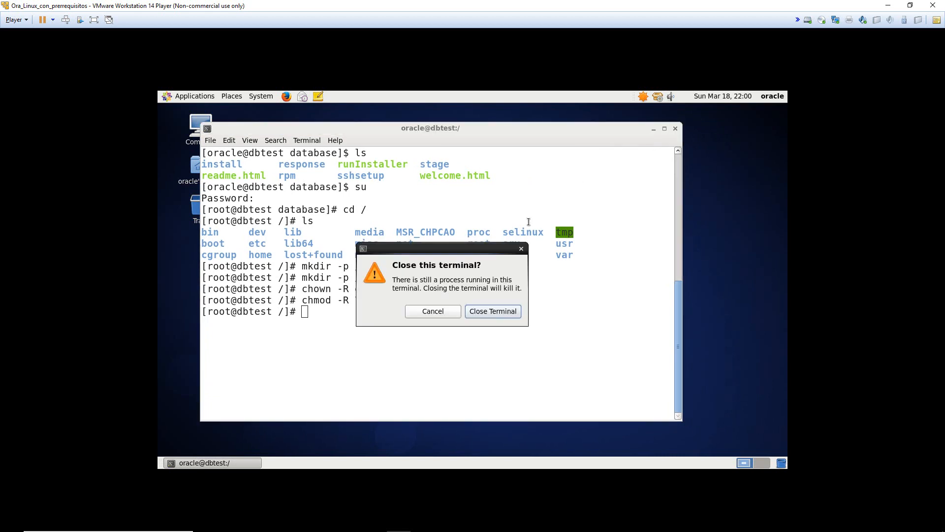
{"action": "left_click", "coordinate": [485, 320]}
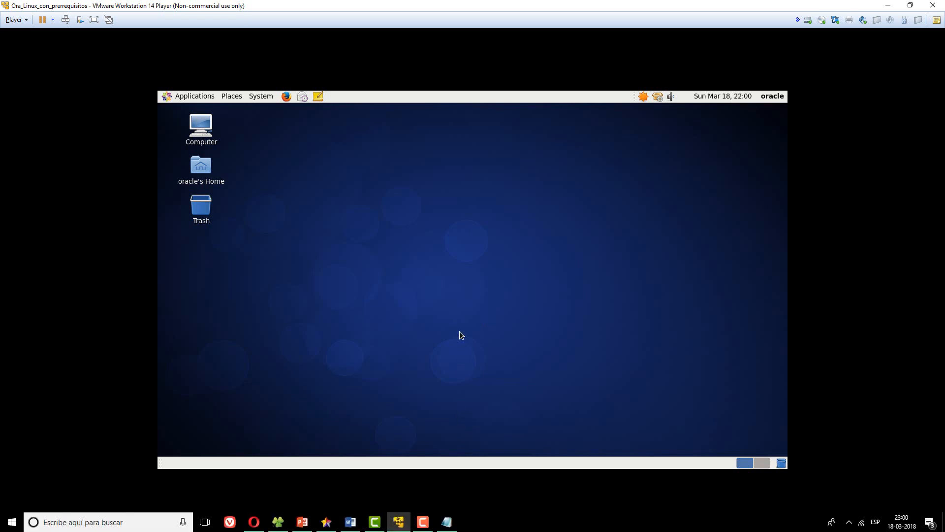
- Open a new terminal from the desktop, enlarge its text, and launch netca
{"action": "right_click", "coordinate": [435, 245]}
{"action": "left_click", "coordinate": [473, 290]}
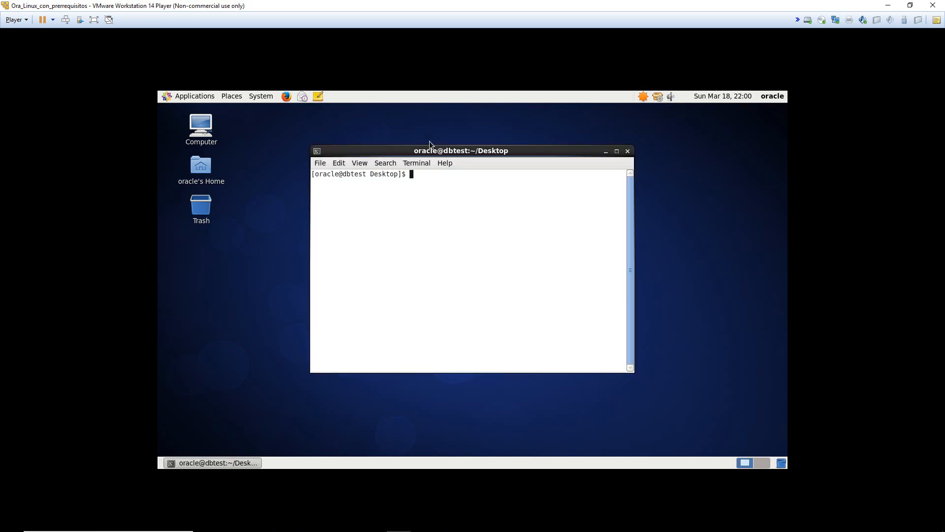
{"action": "left_click_drag", "start_coordinate": [429, 151], "coordinate": [412, 152]}
{"action": "key", "text": "ctrl+plus"}
{"action": "key", "text": "ctrl+plus"}
{"action": "key", "text": "ctrl+plus"}
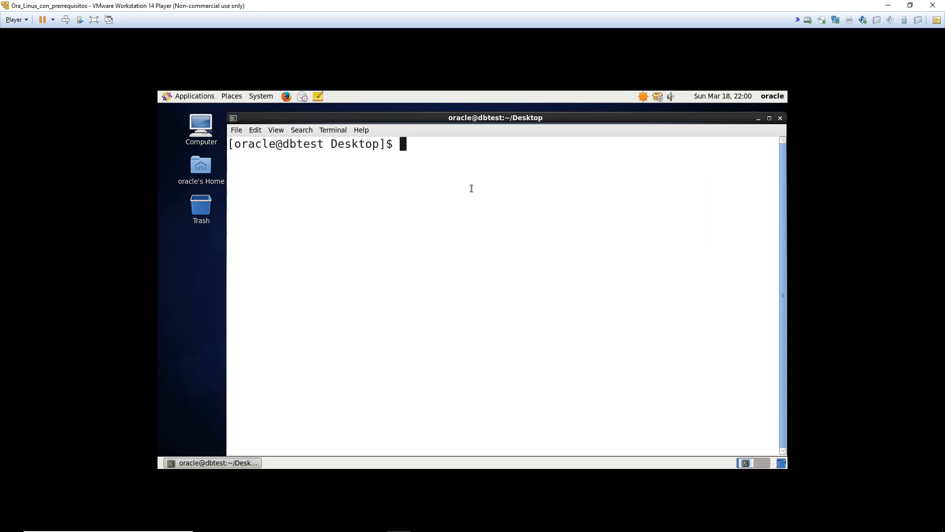
{"action": "type", "text": "netca"}
{"action": "key", "text": "Return"}
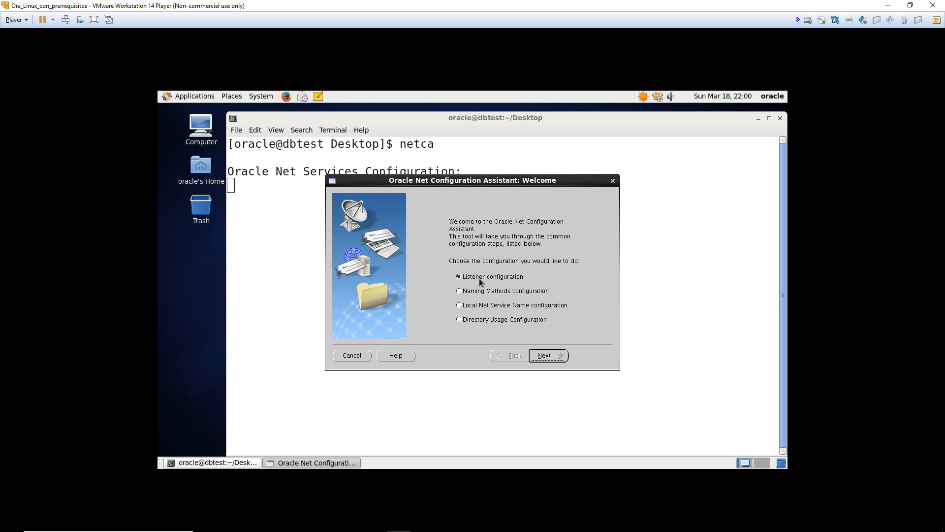
- Add listener LISTENER on TCP port 1521, finish netca, then launch dbca
{"action": "left_click", "coordinate": [549, 355]}
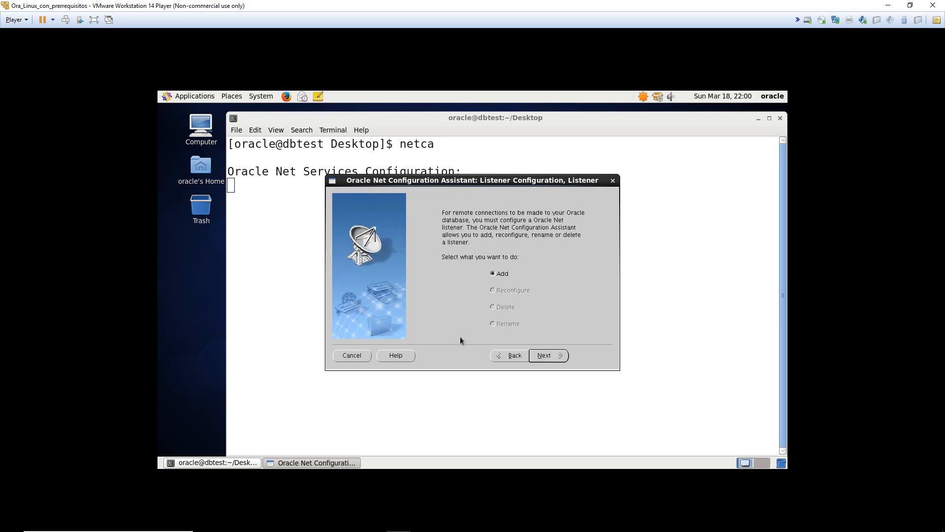
{"action": "left_click", "coordinate": [543, 359]}
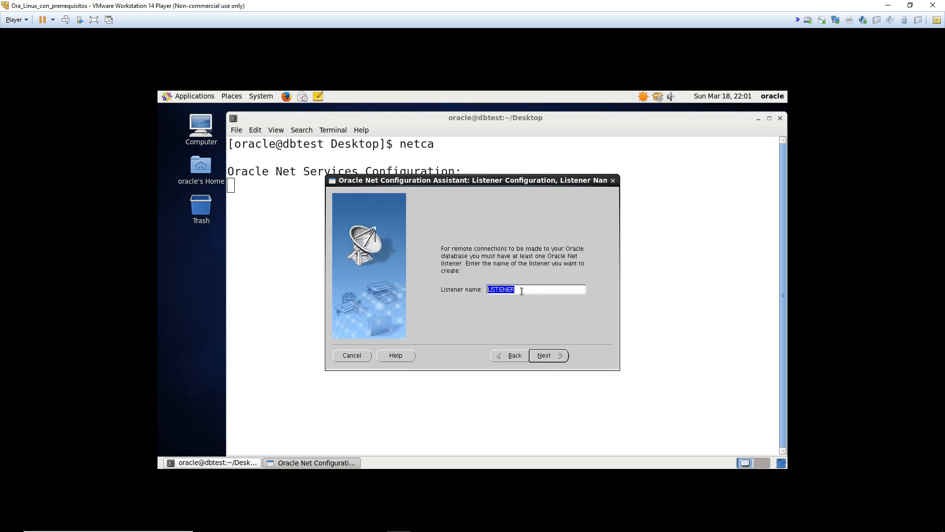
{"action": "left_click", "coordinate": [535, 353]}
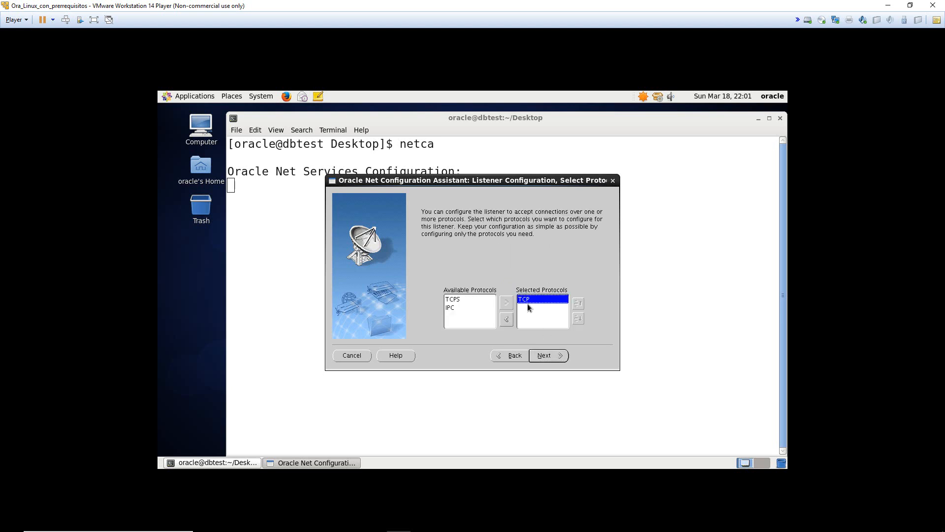
{"action": "left_click", "coordinate": [544, 357]}
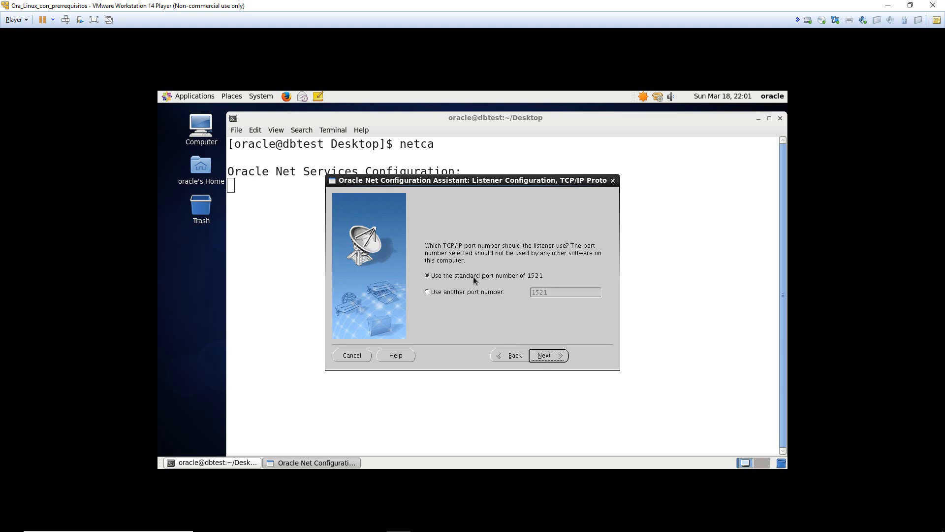
{"action": "left_click", "coordinate": [547, 356]}
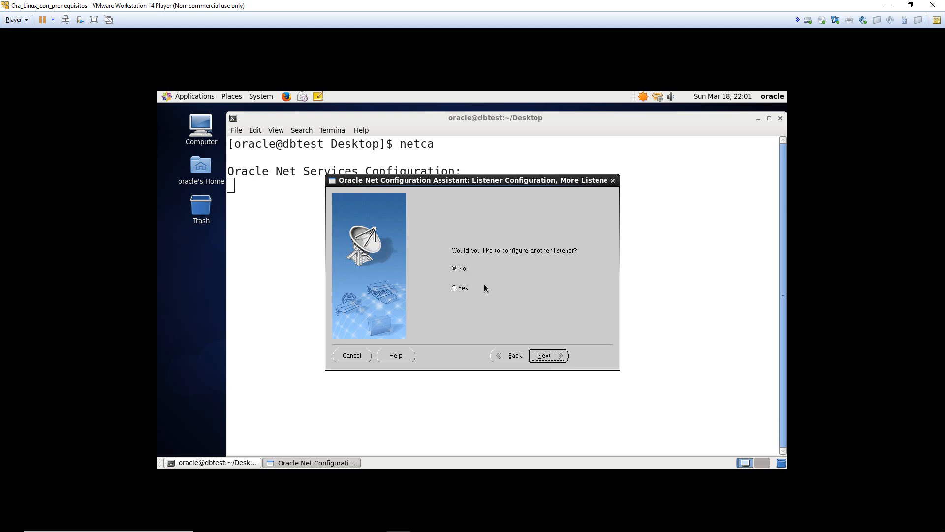
{"action": "left_click", "coordinate": [547, 356]}
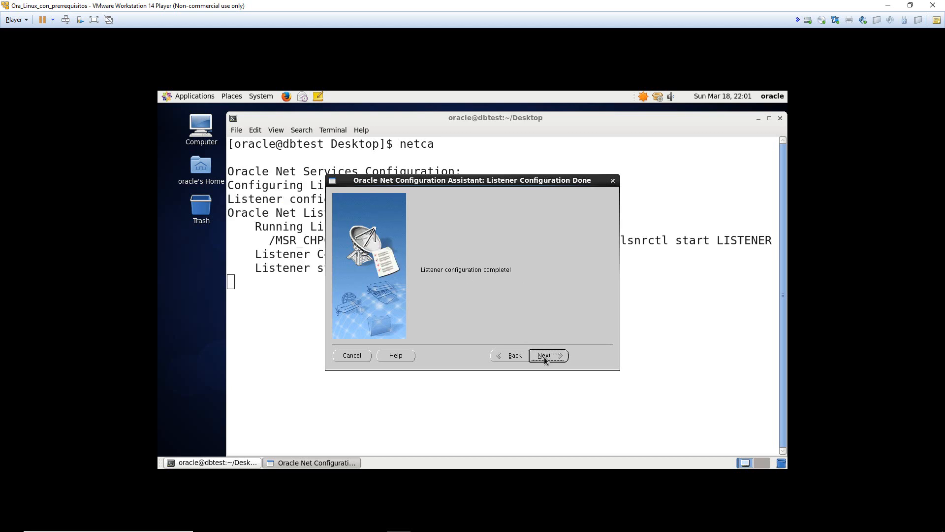
{"action": "left_click", "coordinate": [545, 357]}
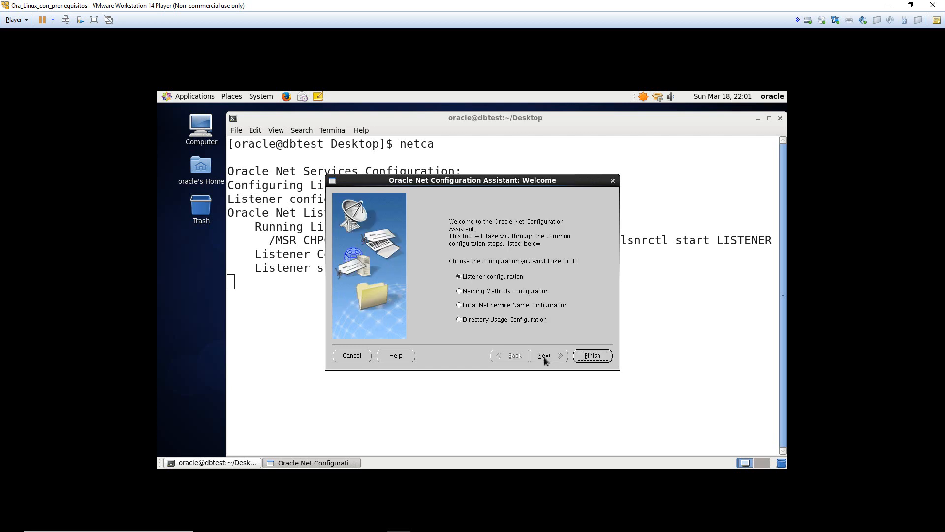
{"action": "left_click", "coordinate": [590, 355]}
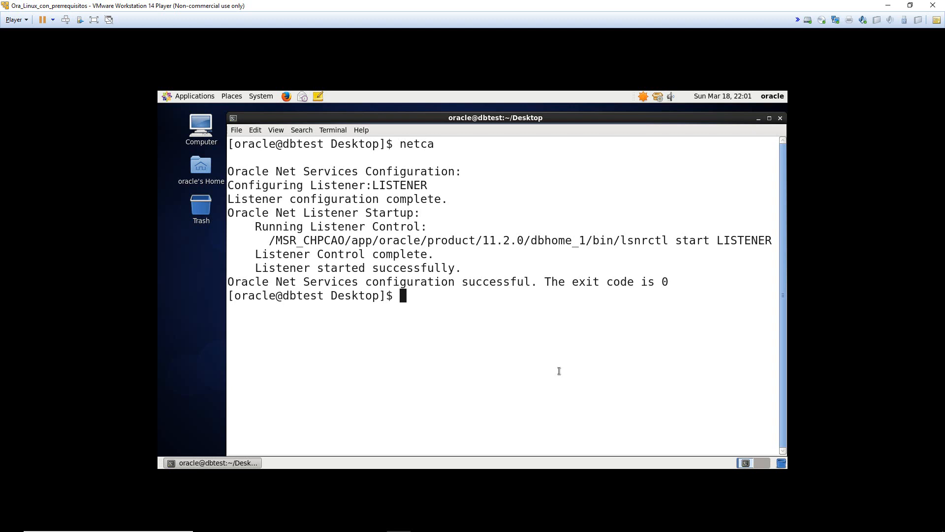
{"action": "type", "text": "dbca"}
{"action": "key", "text": "Return"}
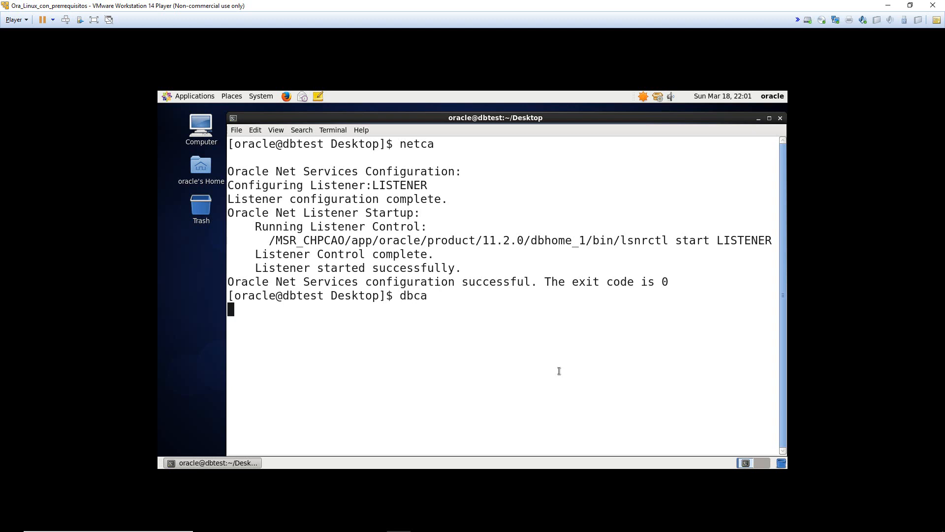
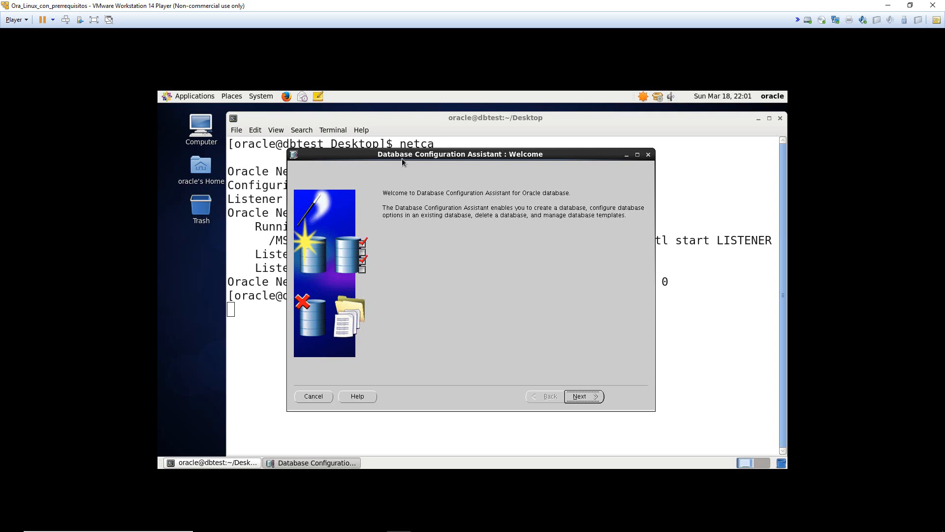
- Reposition the wizard and keep Create a Database with the General Purpose template
{"action": "left_click_drag", "start_coordinate": [402, 158], "coordinate": [438, 162]}
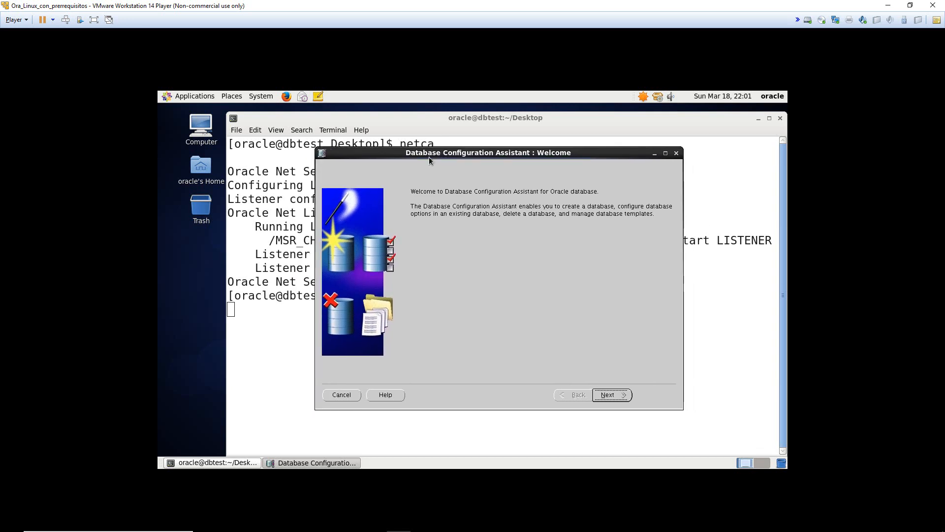
{"action": "left_click", "coordinate": [622, 394]}
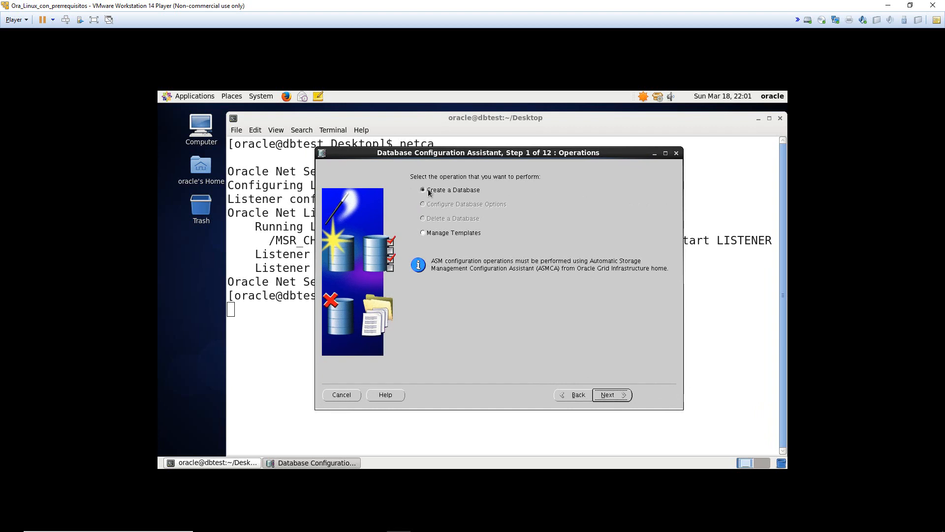
{"action": "left_click", "coordinate": [613, 396]}
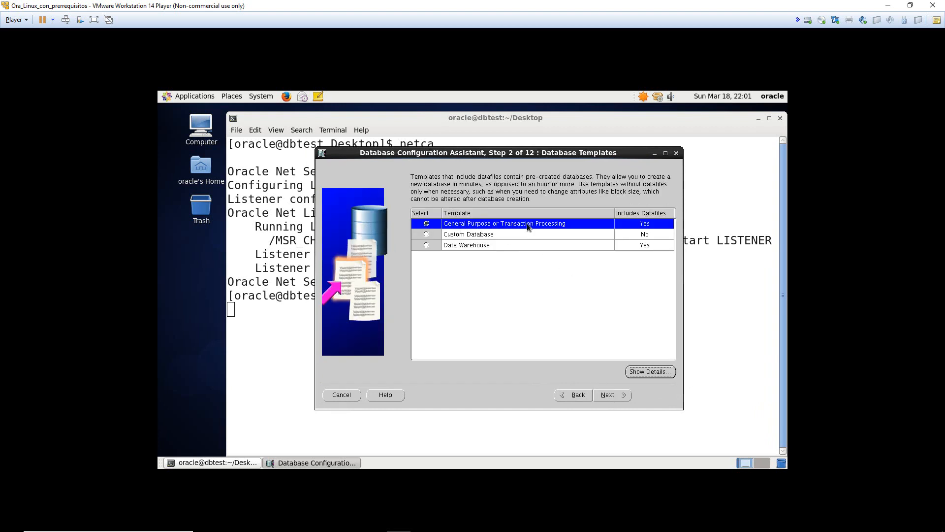
{"action": "left_click", "coordinate": [610, 398]}
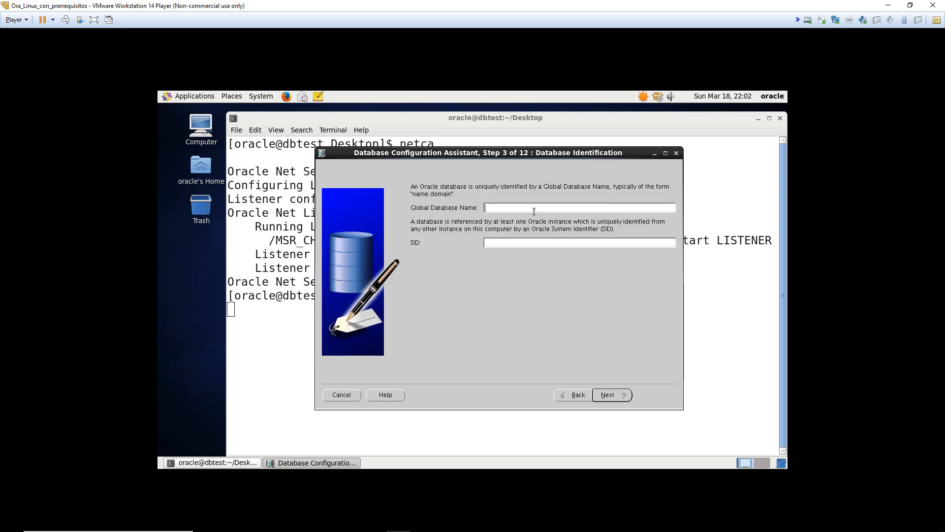
- Name the database RRHH with SID ORCL and accept the default management options
{"action": "type", "text": "RRHH"}
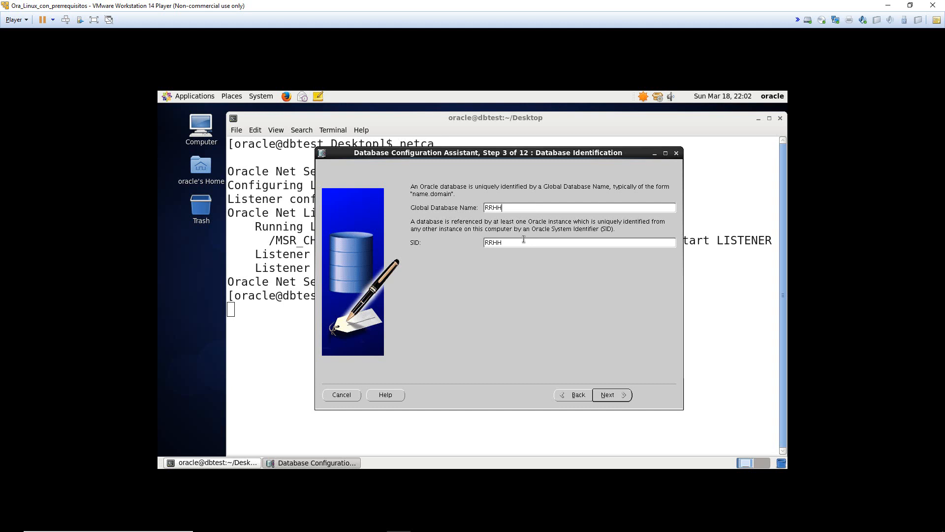
{"action": "double_click", "coordinate": [524, 240]}
{"action": "key", "text": "BackSpace"}
{"action": "type", "text": "ORCL"}
{"action": "left_click", "coordinate": [609, 394]}
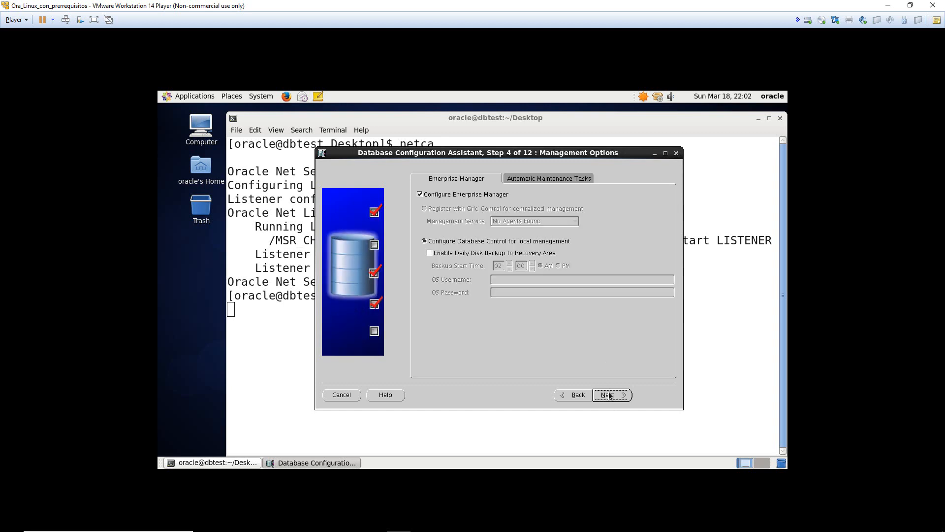
{"action": "left_click", "coordinate": [540, 179]}
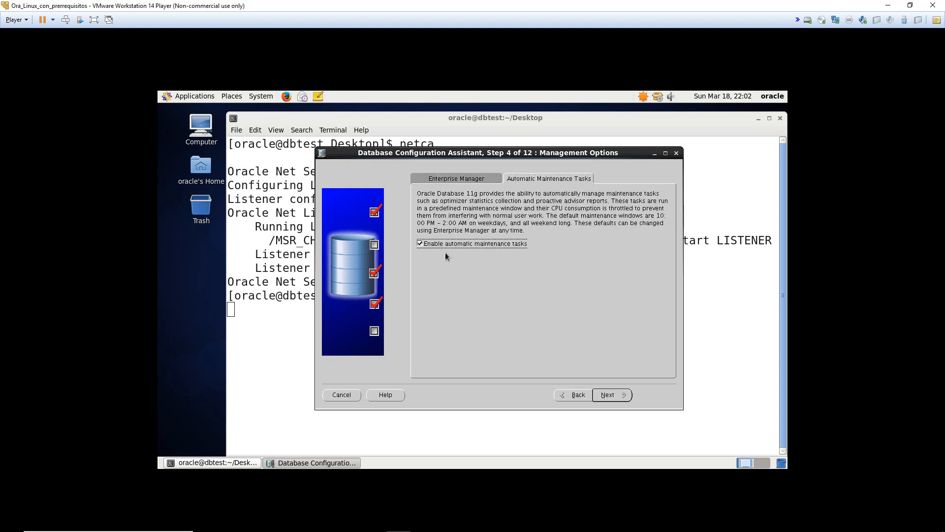
{"action": "left_click", "coordinate": [611, 396]}
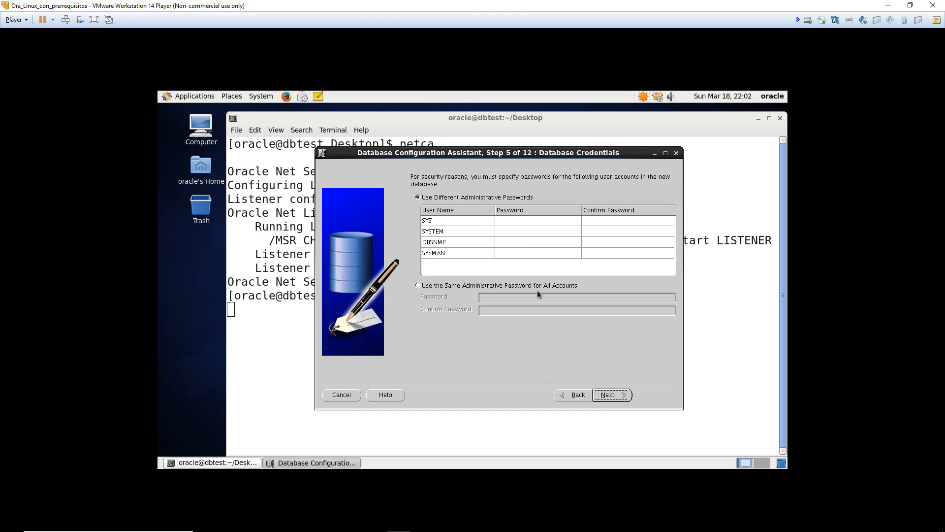
- Give all administrative accounts one shared password, confirmed twice, and accept the weak-password warnings
{"action": "left_click", "coordinate": [450, 287]}
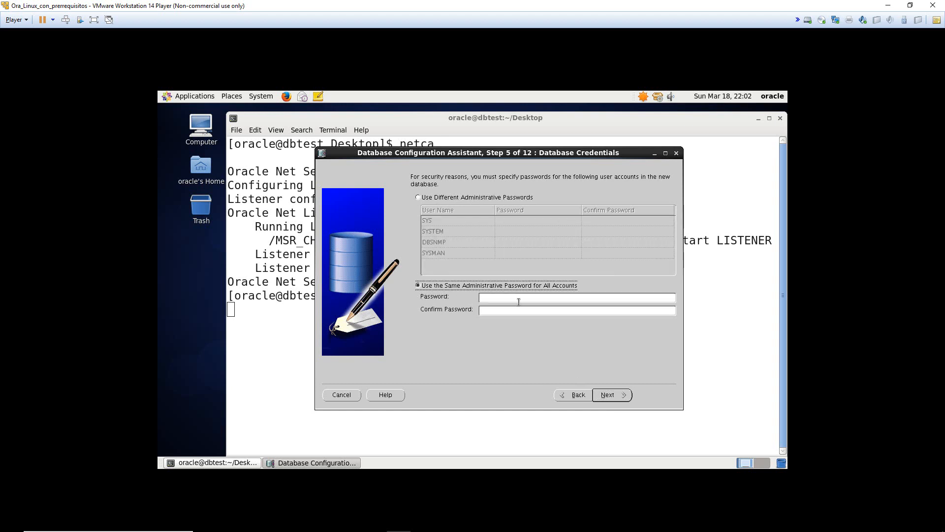
{"action": "left_click", "coordinate": [519, 301]}
{"action": "type", "text": "oracle"}
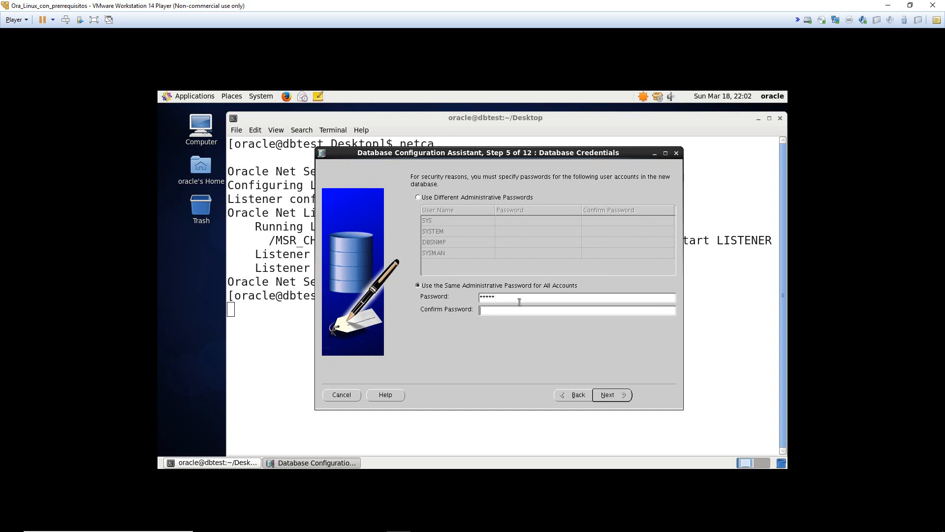
{"action": "key", "text": "Tab"}
{"action": "type", "text": "oracle"}
{"action": "key", "text": "Return"}
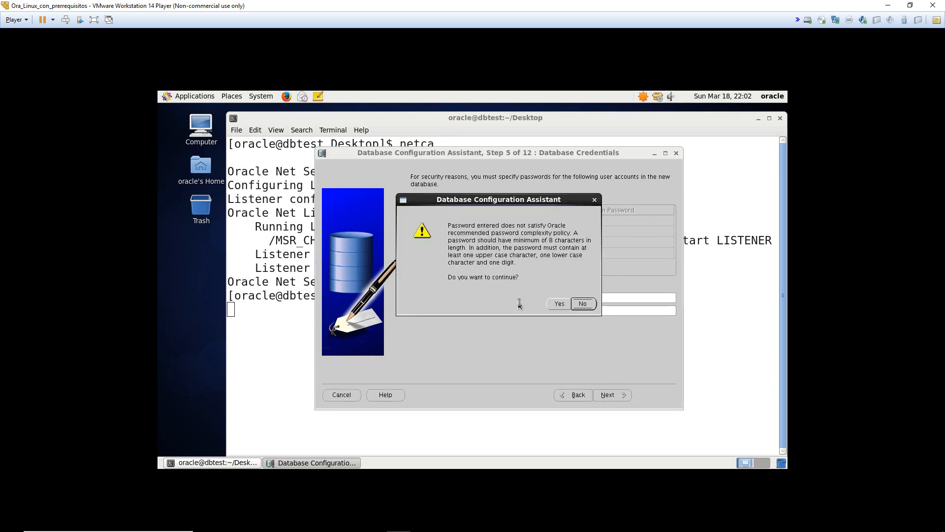
{"action": "left_click", "coordinate": [560, 302]}
{"action": "left_click", "coordinate": [605, 395]}
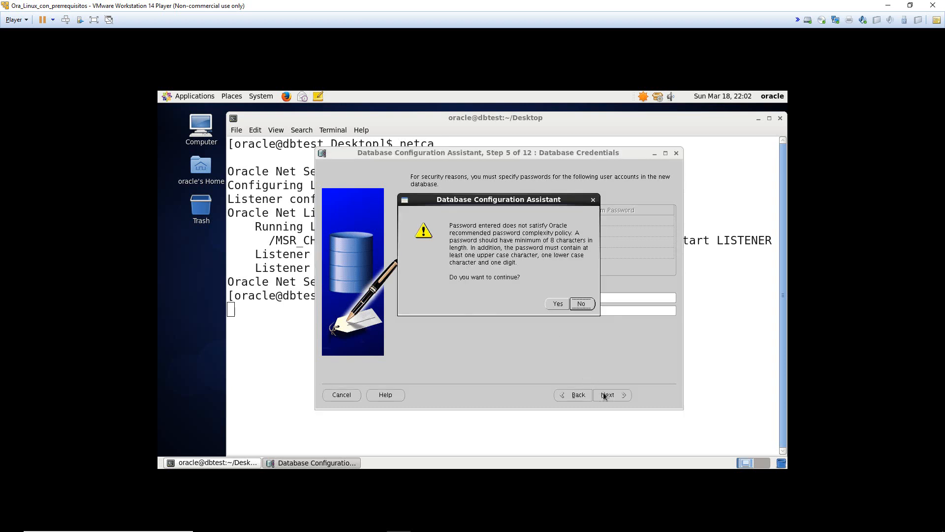
{"action": "left_click", "coordinate": [557, 303]}
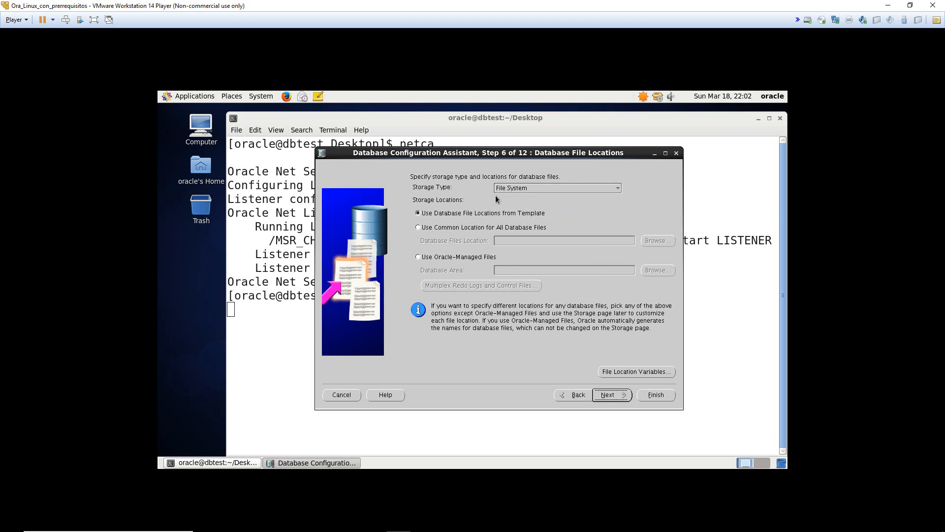
- Choose Oracle-Managed Files and pick /database/oradata as the database area folder
{"action": "left_click", "coordinate": [472, 261]}
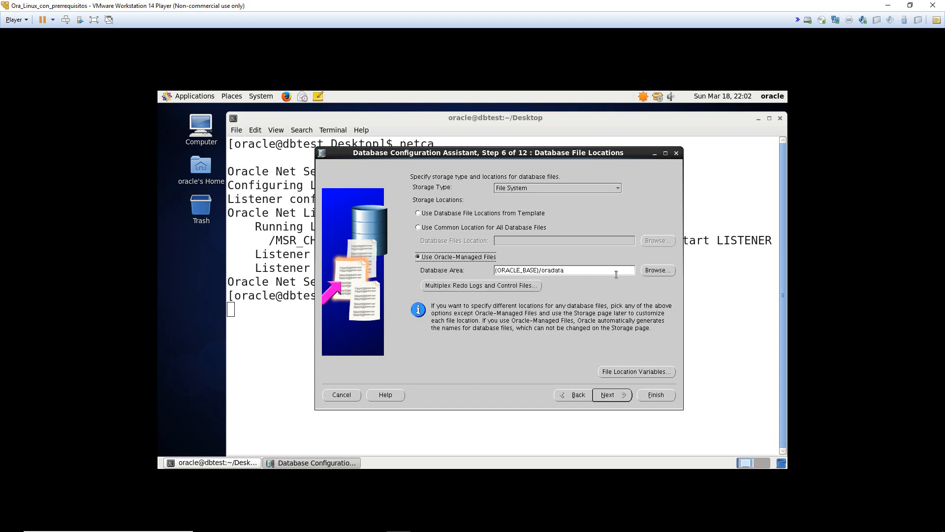
{"action": "left_click", "coordinate": [658, 270]}
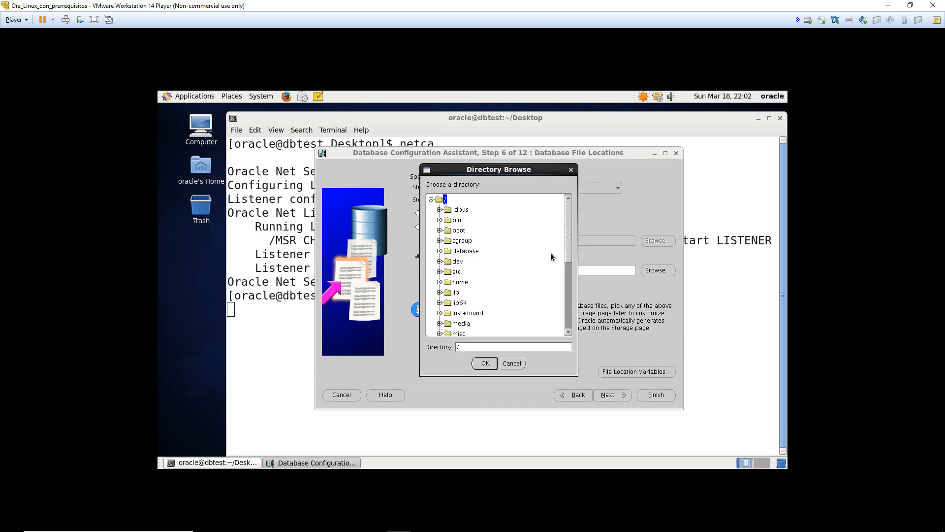
{"action": "left_click_drag", "start_coordinate": [568, 241], "coordinate": [549, 183]}
{"action": "mouse_move", "coordinate": [377, 530]}
{"action": "left_click", "coordinate": [420, 529]}
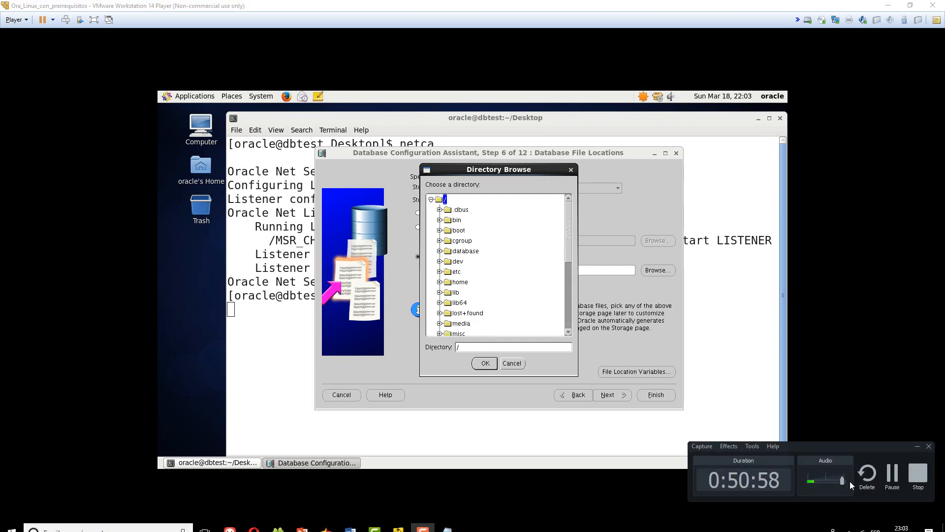
{"action": "left_click", "coordinate": [887, 482]}
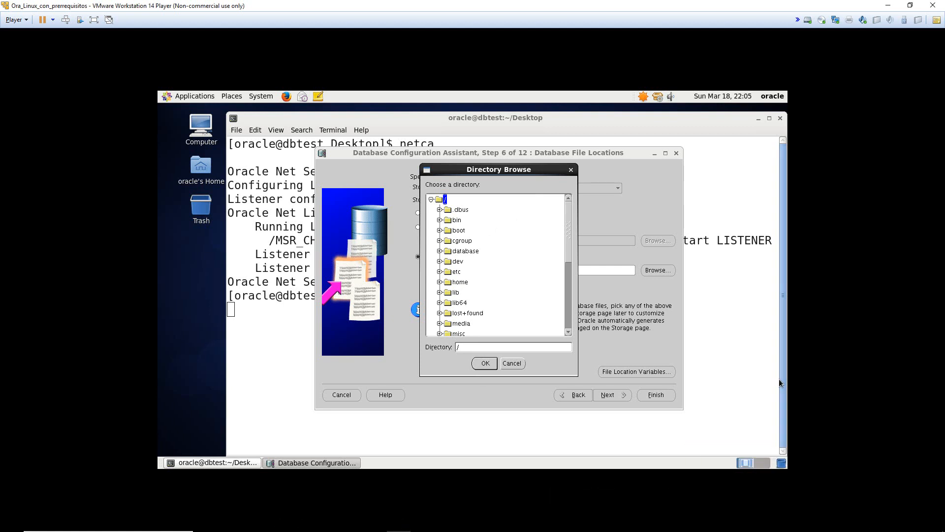
{"action": "left_click", "coordinate": [441, 251]}
{"action": "left_click", "coordinate": [465, 272]}
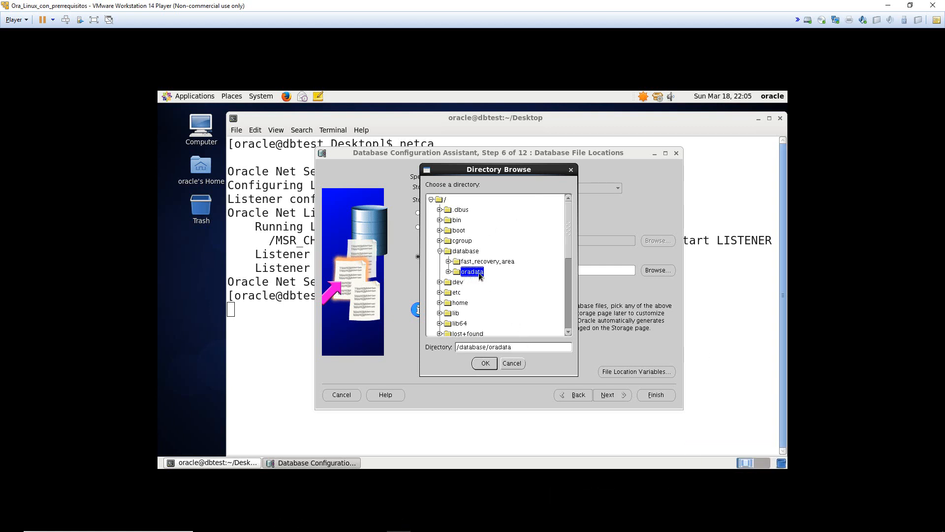
{"action": "left_click", "coordinate": [485, 363]}
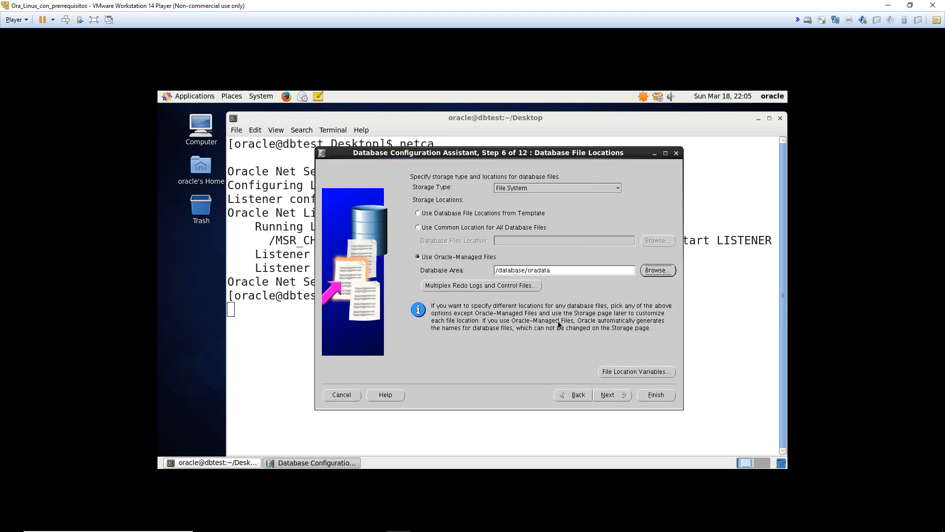
{"action": "left_click_drag", "start_coordinate": [567, 270], "coordinate": [494, 271]}
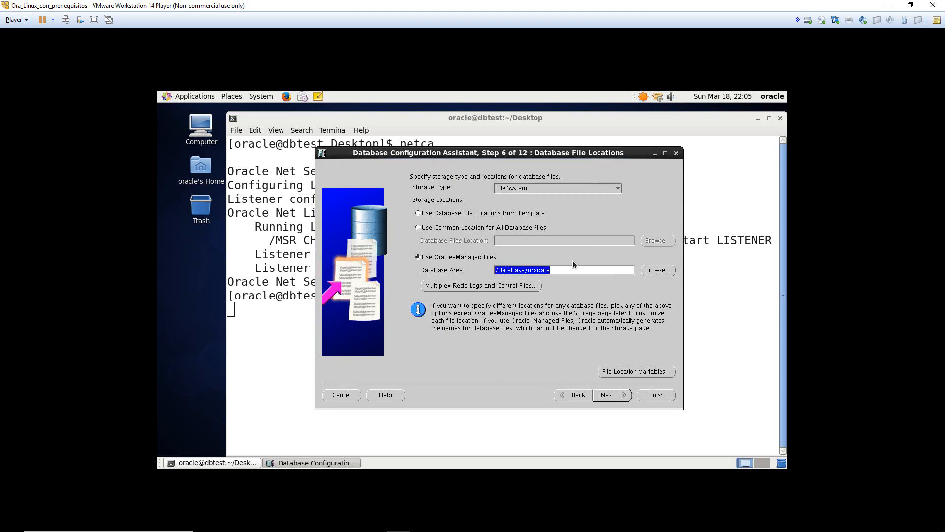
{"action": "left_click", "coordinate": [580, 270]}
{"action": "left_click_drag", "start_coordinate": [601, 273], "coordinate": [493, 277]}
{"action": "left_click", "coordinate": [560, 270]}
- Enter /database/oradata and /database/fast_recovery_area as the two redo log and control file destinations
{"action": "left_click", "coordinate": [507, 286]}
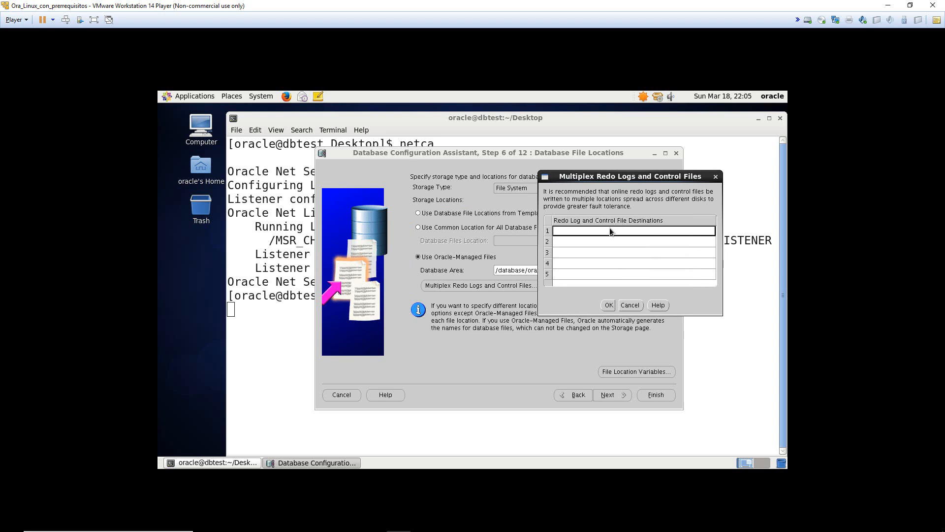
{"action": "double_click", "coordinate": [609, 230]}
{"action": "type", "text": "/database/oradata"}
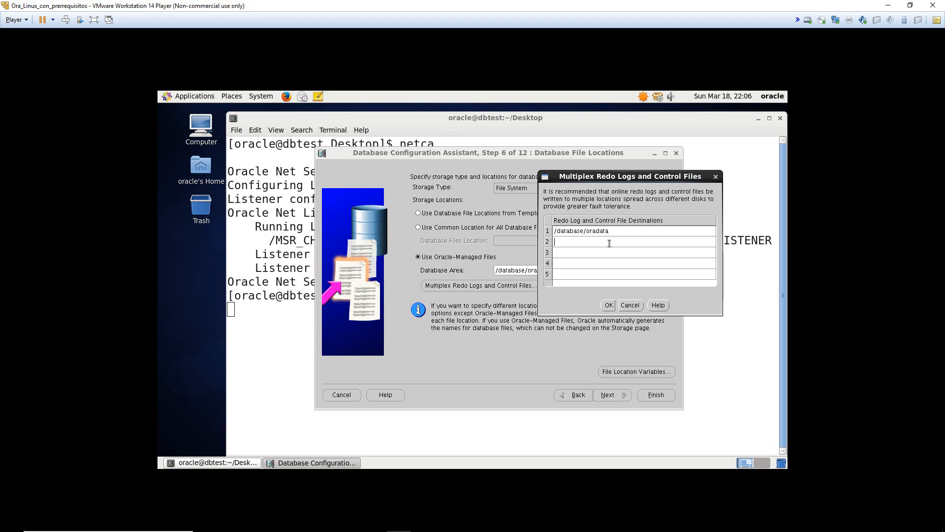
{"action": "left_click", "coordinate": [609, 243]}
{"action": "type", "text": "/database/fast_recovery_area"}
{"action": "key", "text": "BackSpace"}
{"action": "type", "text": "/"}
{"action": "left_click", "coordinate": [610, 304]}
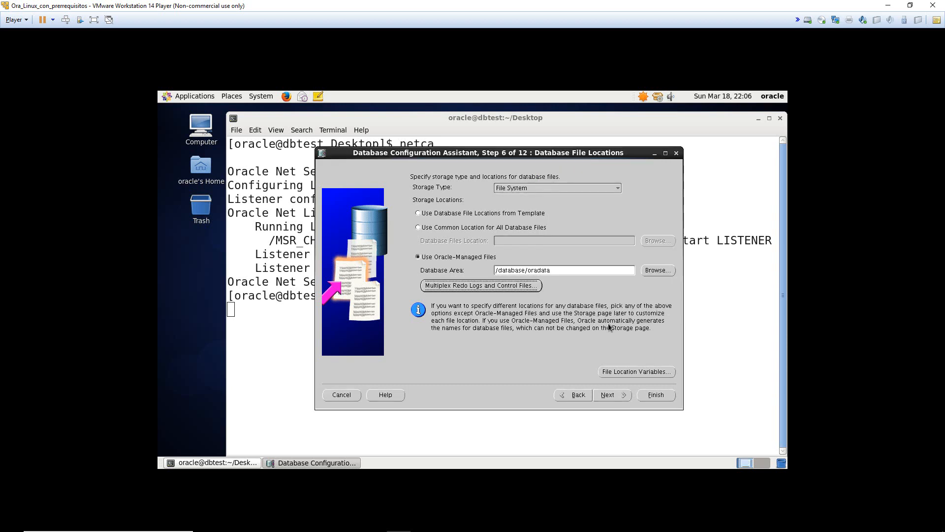
- Set the Fast Recovery Area to /database/fast_recovery_area
{"action": "left_click", "coordinate": [611, 396]}
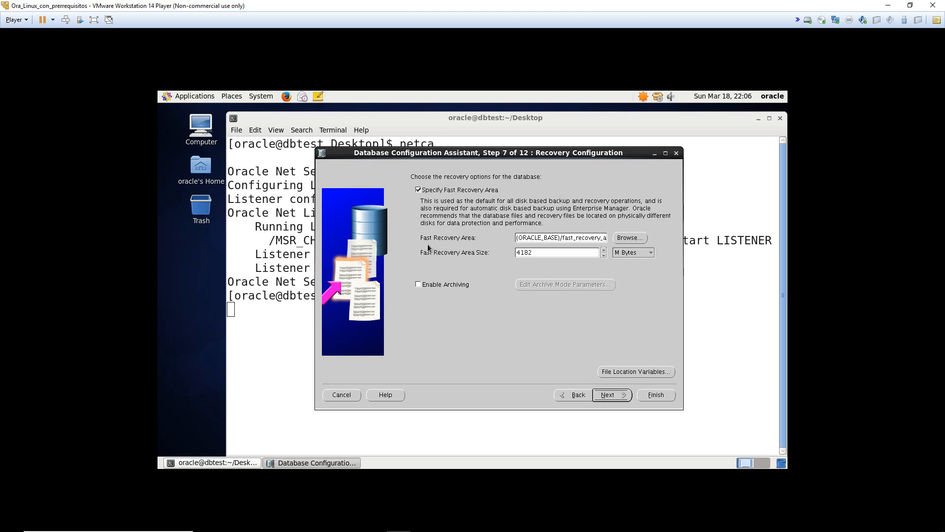
{"action": "left_click", "coordinate": [562, 237]}
{"action": "left_click", "coordinate": [635, 237]}
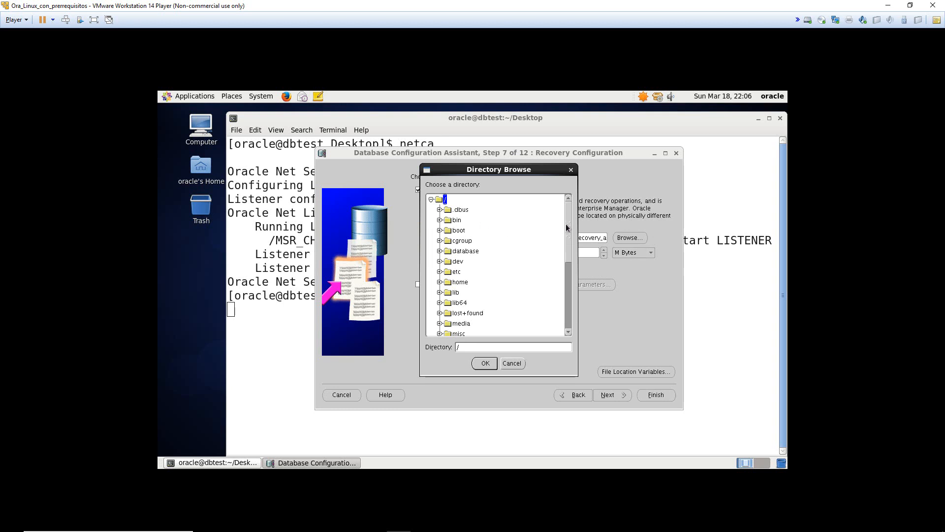
{"action": "scroll", "coordinate": [567, 228], "scroll_direction": "down", "scroll_amount": 1}
{"action": "scroll", "coordinate": [567, 228], "scroll_direction": "up", "scroll_amount": 1}
{"action": "left_click", "coordinate": [440, 251]}
{"action": "left_click", "coordinate": [474, 264]}
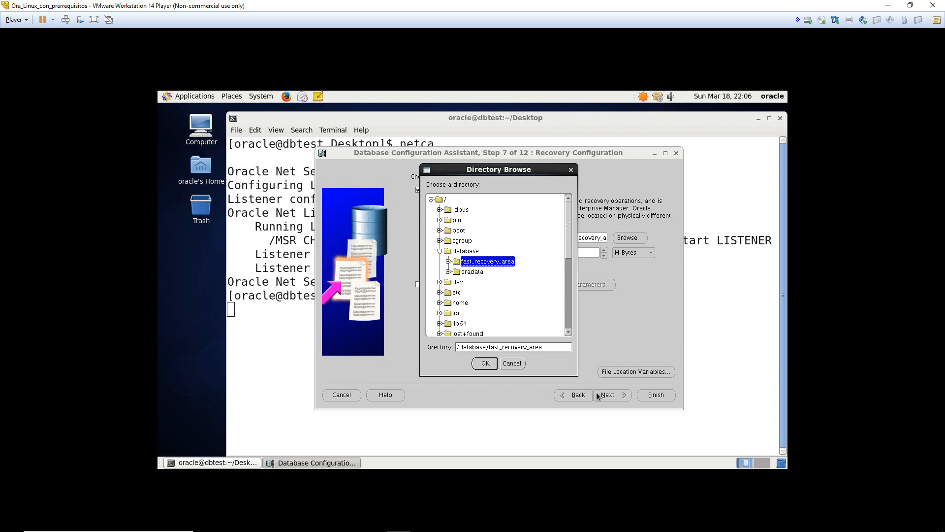
{"action": "left_click", "coordinate": [486, 363]}
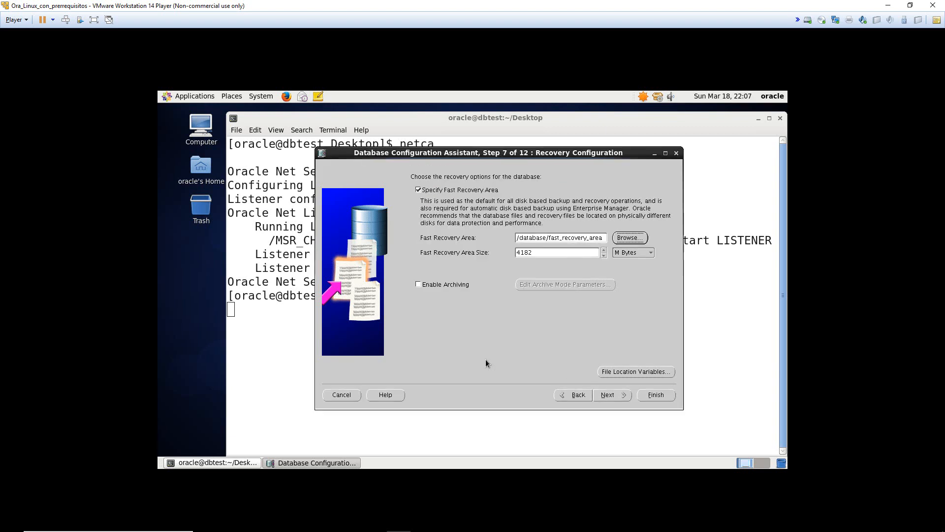
- Include the Sample Schemas in the database content and continue
{"action": "left_click", "coordinate": [608, 395]}
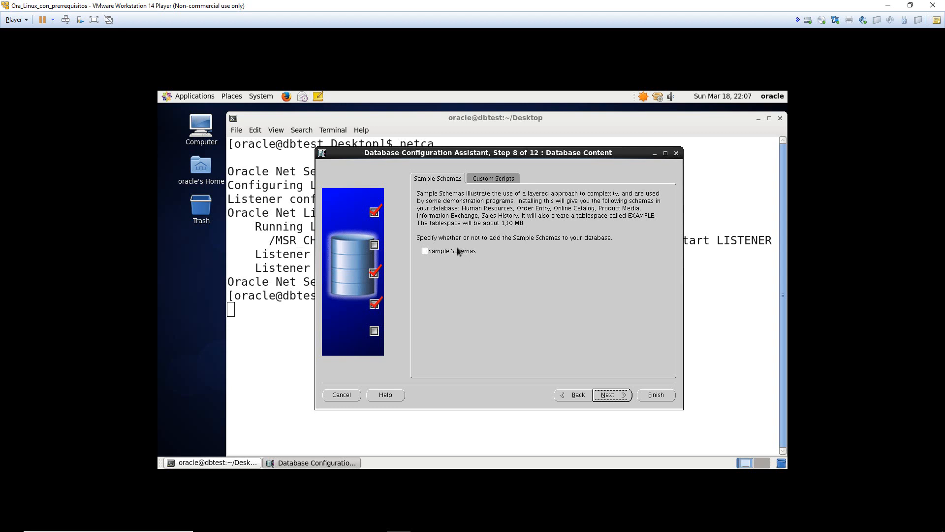
{"action": "left_click", "coordinate": [432, 253]}
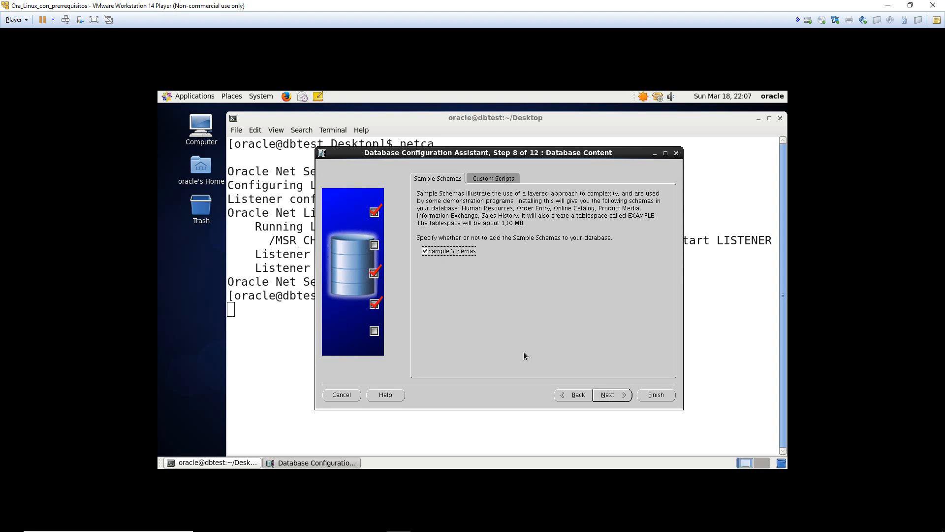
{"action": "left_click", "coordinate": [619, 396]}
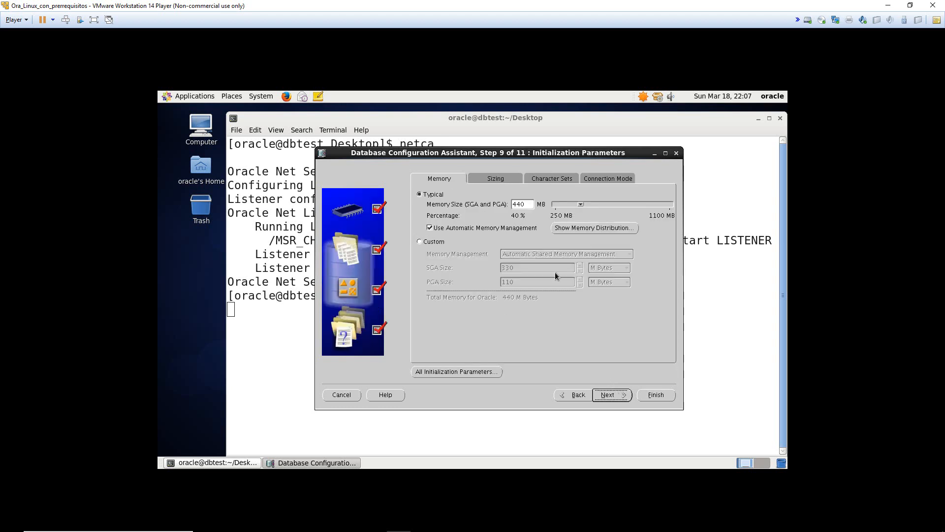
- Choose Unicode (AL32UTF8) as the database character set
{"action": "left_click", "coordinate": [521, 207]}
{"action": "double_click", "coordinate": [524, 203]}
{"action": "left_click", "coordinate": [455, 238]}
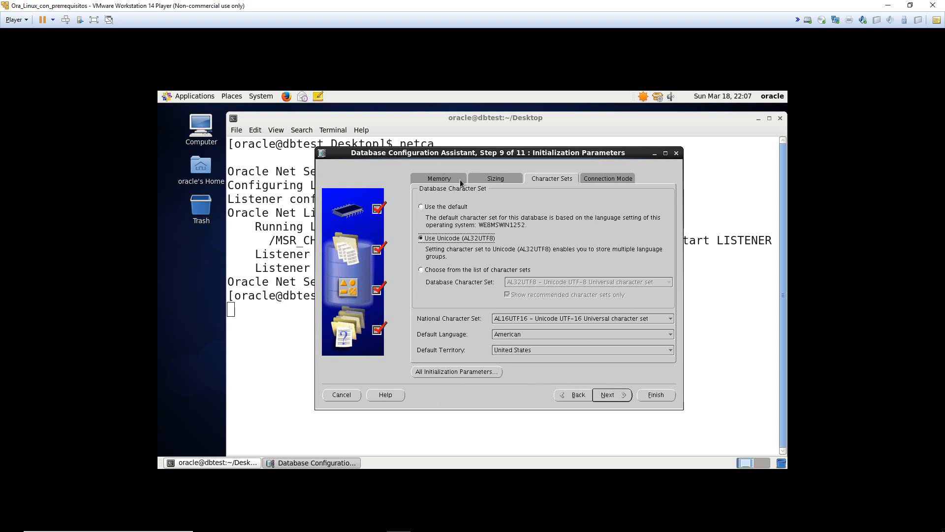
- Compare the Sizing tab's 150 Processes against the user-processes requirement in the Word document
{"action": "left_click", "coordinate": [489, 181]}
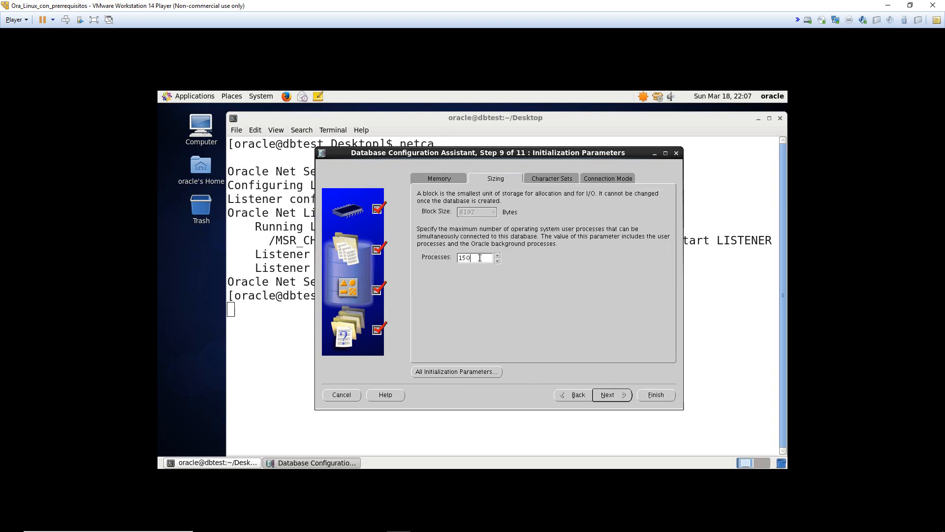
{"action": "left_click_drag", "start_coordinate": [477, 257], "coordinate": [417, 258]}
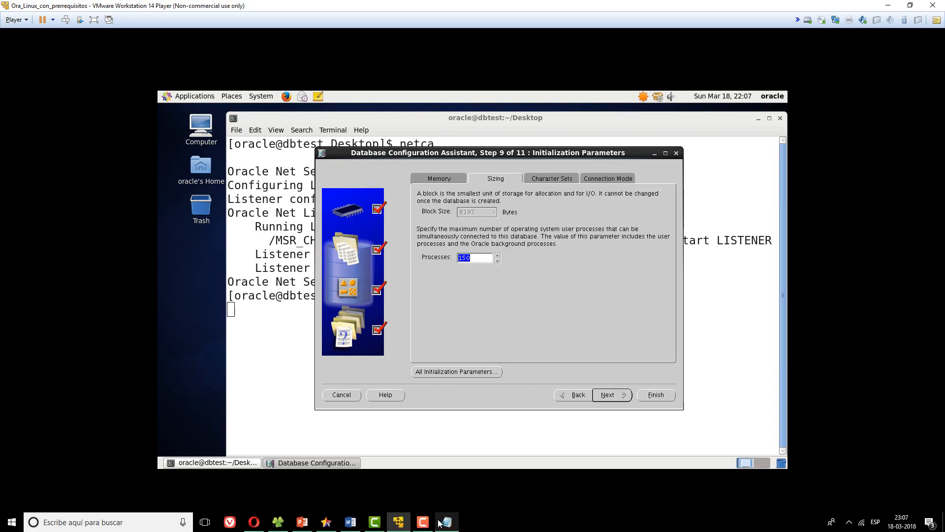
{"action": "left_click", "coordinate": [359, 526]}
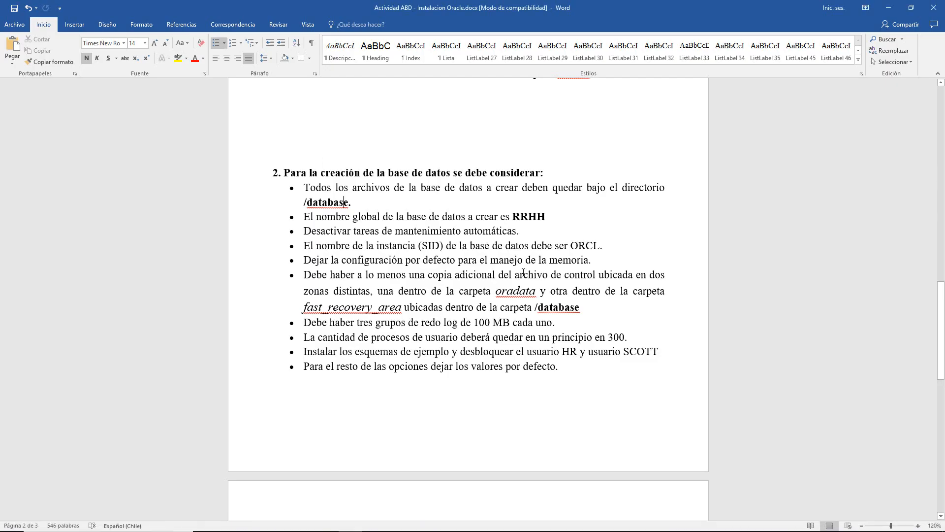
{"action": "left_click_drag", "start_coordinate": [335, 343], "coordinate": [305, 337]}
{"action": "left_click", "coordinate": [640, 337]}
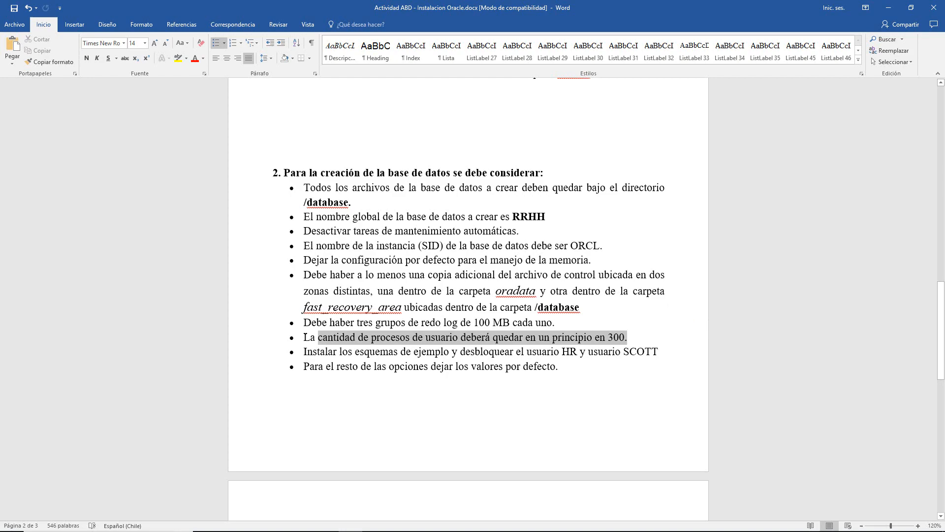
{"action": "left_click", "coordinate": [494, 337]}
{"action": "key", "text": "alt+Tab"}
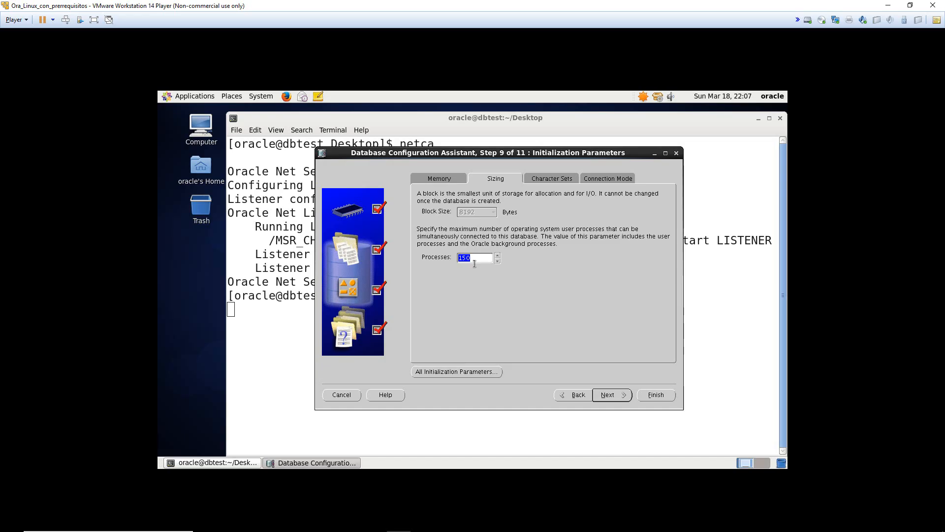
- Raise Processes from 150 to 300 and move on to Database Storage
{"action": "left_click", "coordinate": [475, 258]}
{"action": "key", "text": "BackSpace"}
{"action": "key", "text": "BackSpace"}
{"action": "key", "text": "BackSpace"}
{"action": "type", "text": "300"}
{"action": "left_click", "coordinate": [618, 395]}
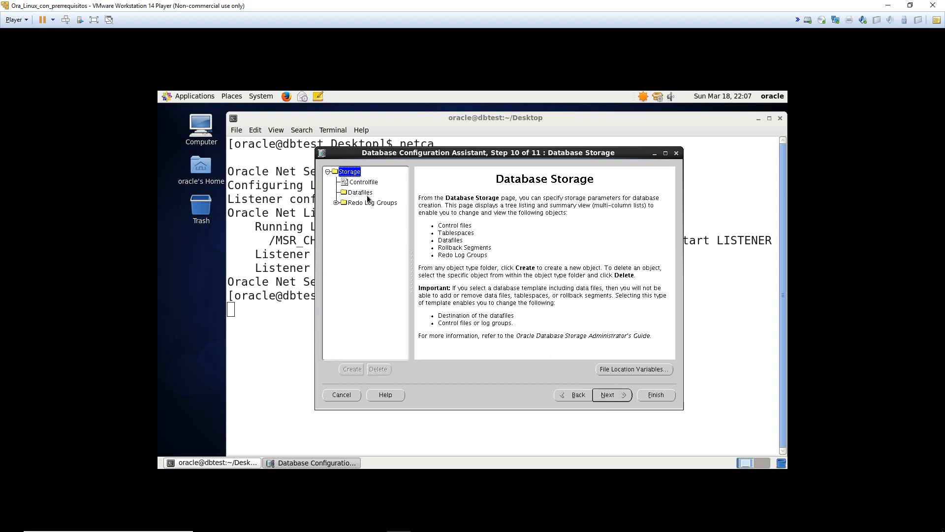
- Inspect the datafiles and expand the redo log groups in the storage tree
{"action": "left_click", "coordinate": [350, 192]}
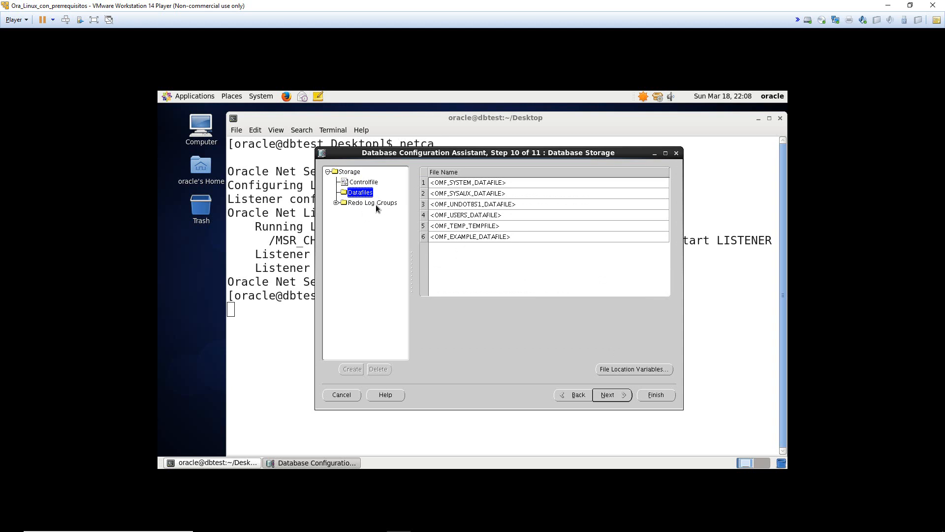
{"action": "left_click", "coordinate": [376, 203]}
{"action": "mouse_move", "coordinate": [425, 180]}
{"action": "left_mouse_down"}
{"action": "mouse_move", "coordinate": [429, 196]}
{"action": "mouse_move", "coordinate": [429, 184]}
{"action": "left_mouse_up"}
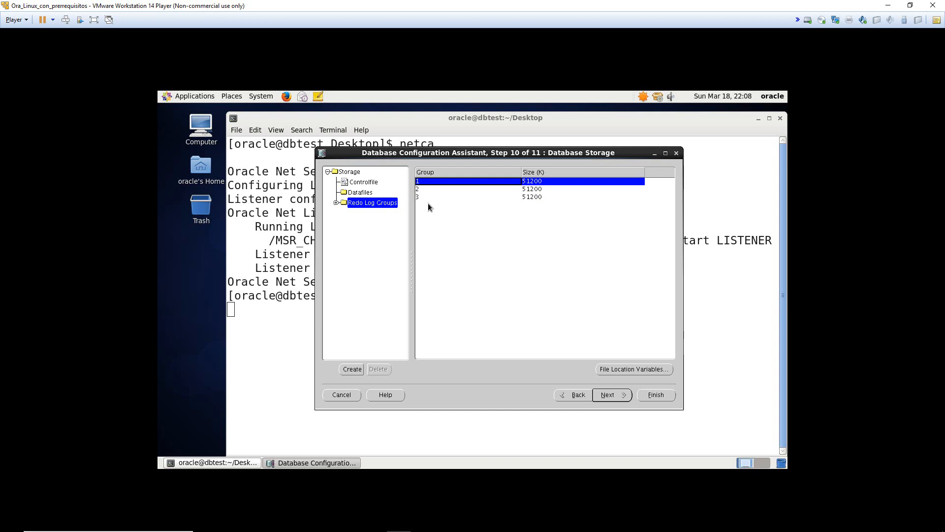
{"action": "left_click", "coordinate": [336, 203]}
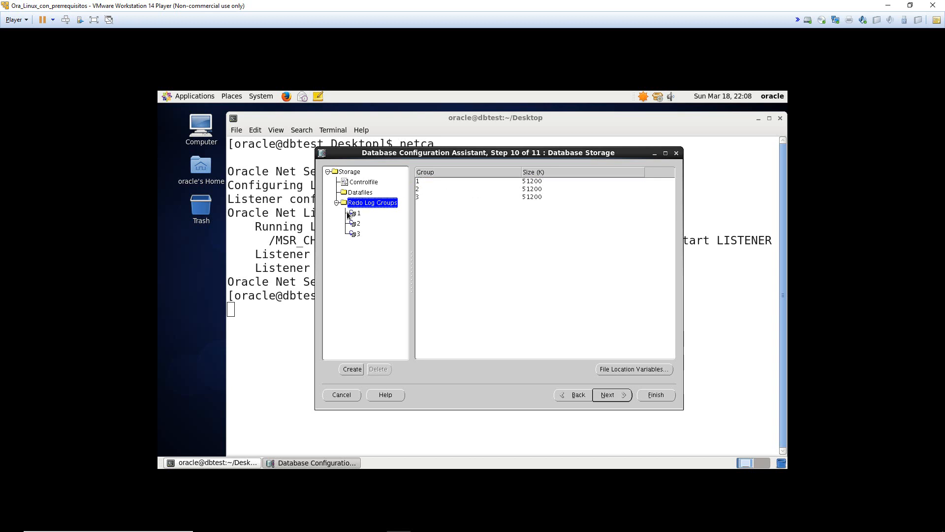
{"action": "left_click", "coordinate": [357, 234]}
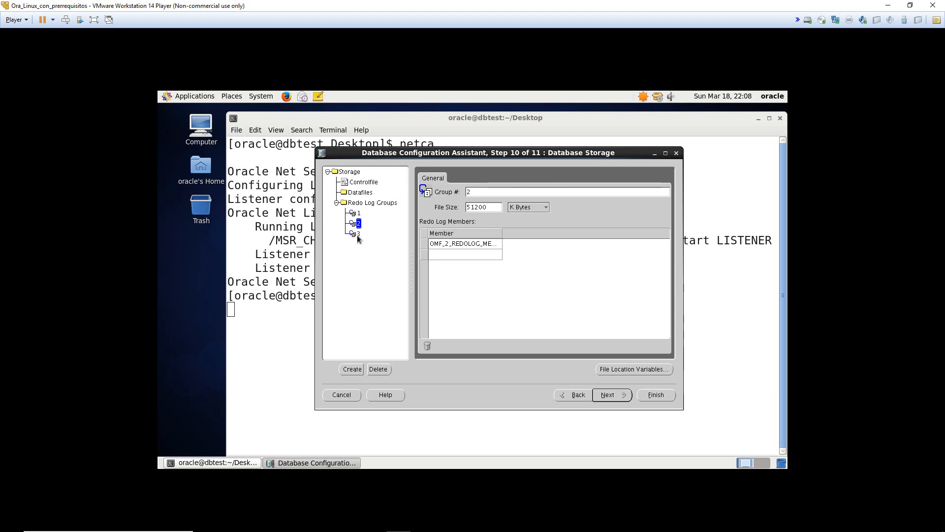
- Create redo log group 4 with a 100 M Bytes file size
{"action": "left_click", "coordinate": [352, 369]}
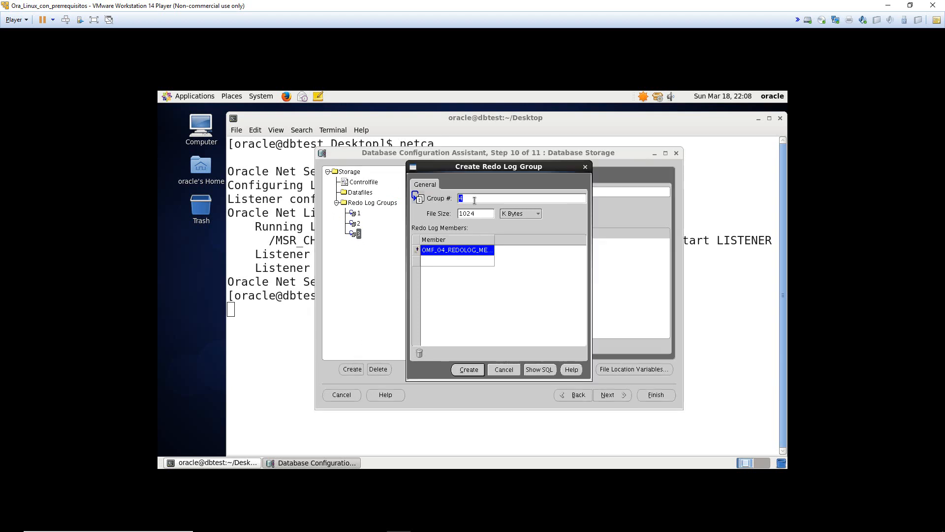
{"action": "left_click", "coordinate": [467, 216]}
{"action": "left_click", "coordinate": [476, 217]}
{"action": "left_click", "coordinate": [517, 215]}
{"action": "left_click", "coordinate": [515, 227]}
{"action": "left_click_drag", "start_coordinate": [485, 216], "coordinate": [427, 216]}
{"action": "type", "text": "1000"}
{"action": "key", "text": "BackSpace"}
{"action": "left_click", "coordinate": [469, 369]}
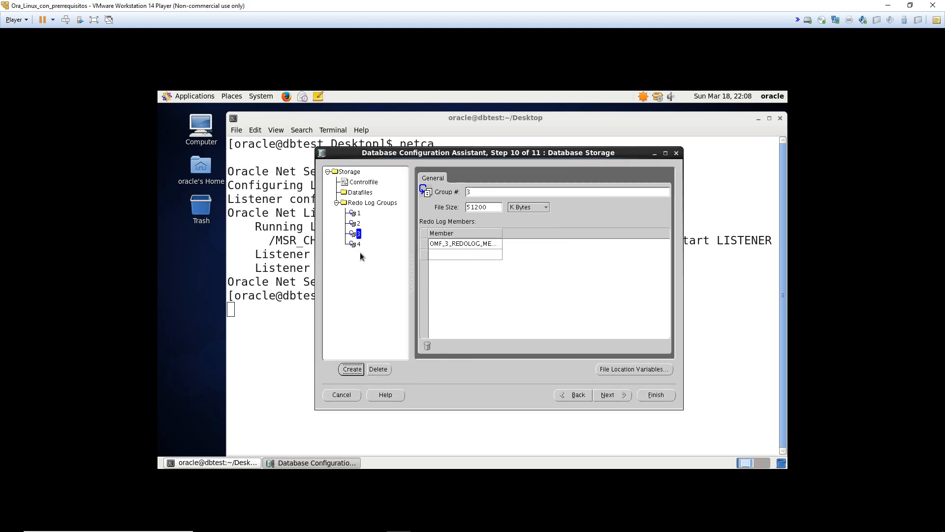
- Set redo log groups 3 and 1 to 100 M Bytes each
{"action": "left_click", "coordinate": [358, 235]}
{"action": "left_click_drag", "start_coordinate": [491, 207], "coordinate": [444, 209]}
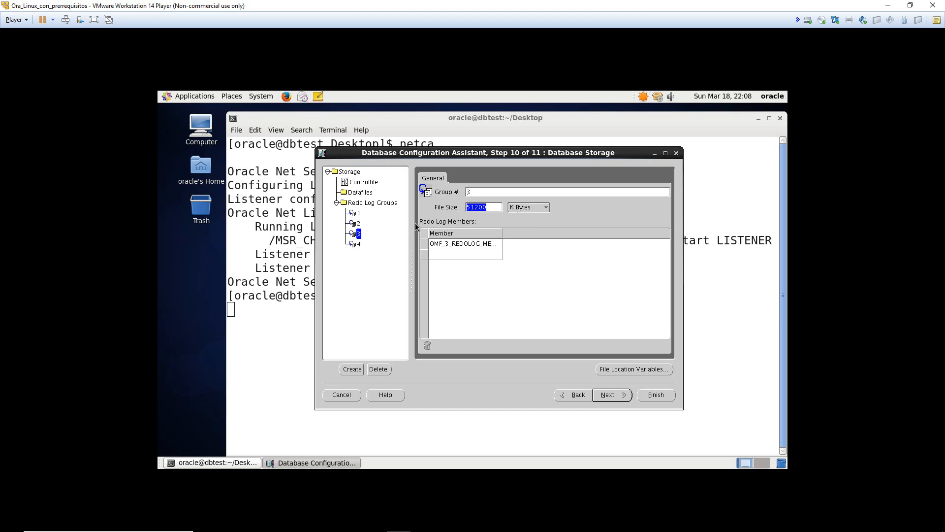
{"action": "type", "text": "100"}
{"action": "left_click", "coordinate": [524, 208]}
{"action": "left_click", "coordinate": [523, 216]}
{"action": "left_click", "coordinate": [357, 224]}
{"action": "left_click", "coordinate": [357, 213]}
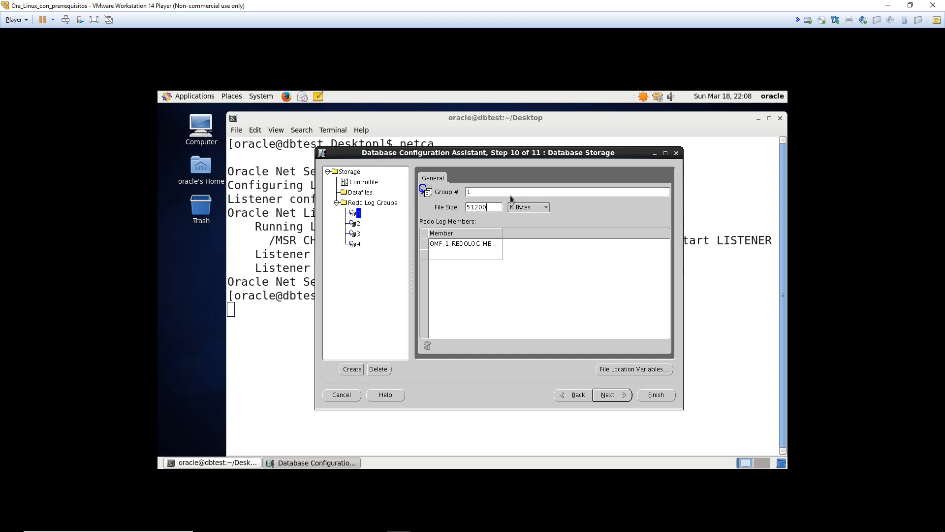
{"action": "left_click", "coordinate": [486, 208]}
{"action": "type", "text": "100"}
{"action": "left_click", "coordinate": [530, 206]}
{"action": "left_click", "coordinate": [524, 217]}
- Check the redo log group requirement in the Word requirements document
{"action": "left_click", "coordinate": [351, 521]}
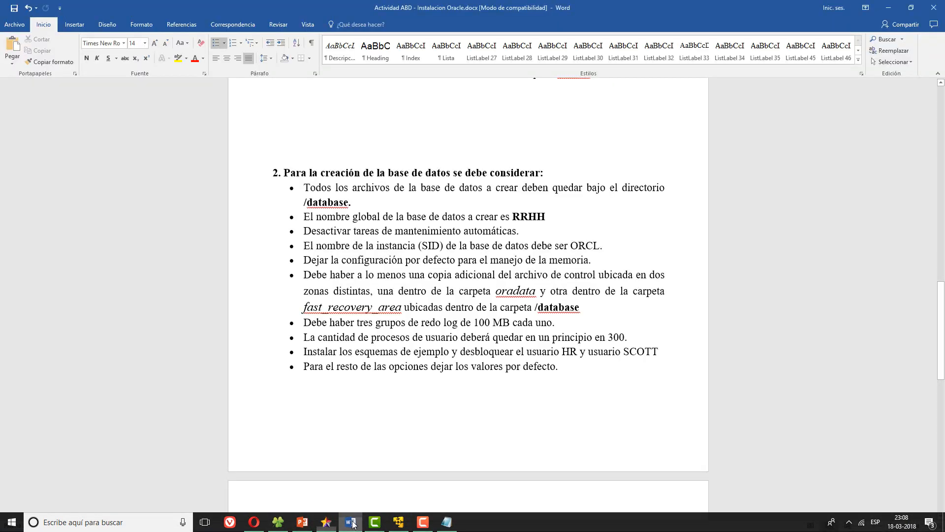
{"action": "left_click_drag", "start_coordinate": [304, 323], "coordinate": [554, 324]}
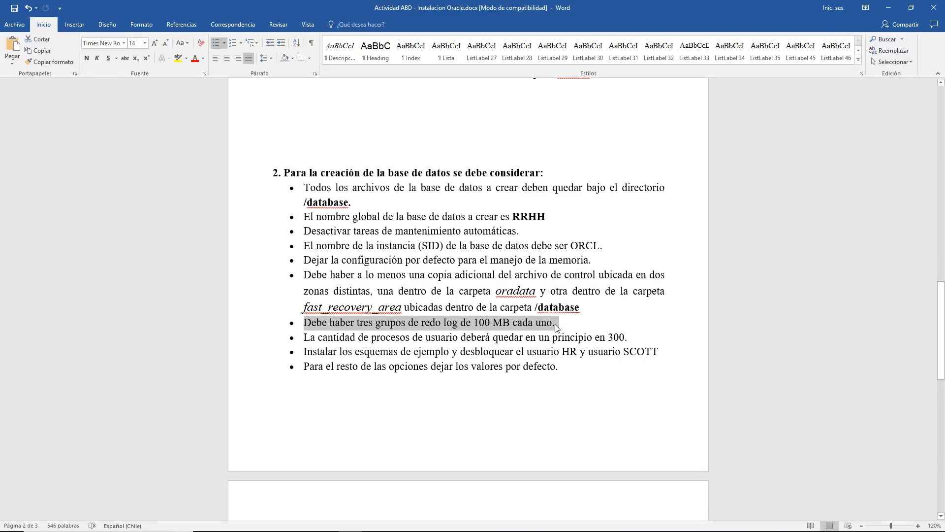
{"action": "left_click", "coordinate": [555, 324]}
{"action": "key", "text": "alt+Tab"}
{"action": "key", "text": "alt+Tab"}
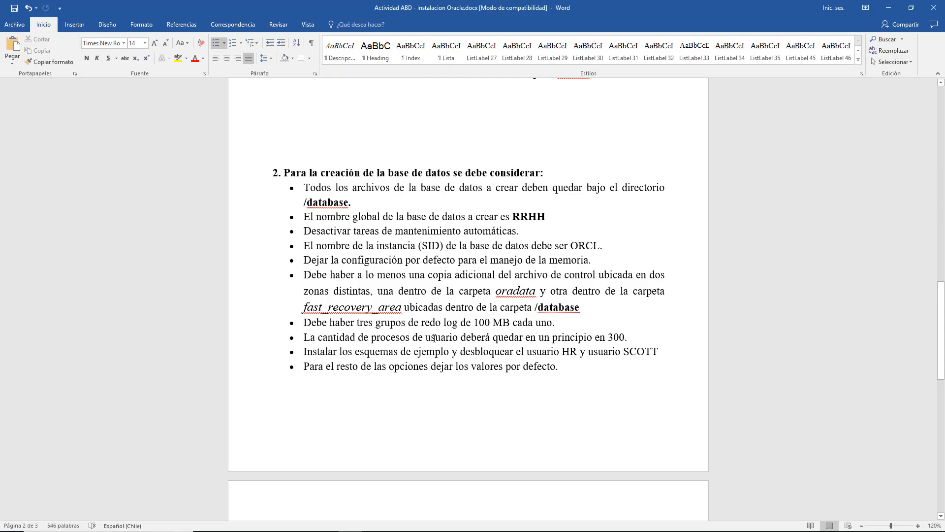
{"action": "key", "text": "alt+Tab"}
- Delete the extra redo log group 4 and confirm the drop
{"action": "left_click", "coordinate": [356, 244]}
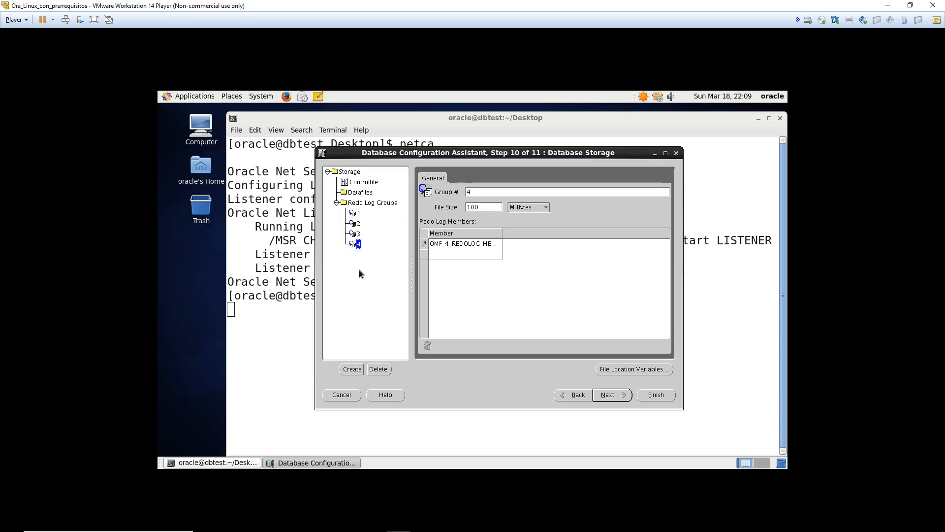
{"action": "left_click", "coordinate": [378, 369]}
{"action": "left_click", "coordinate": [526, 308]}
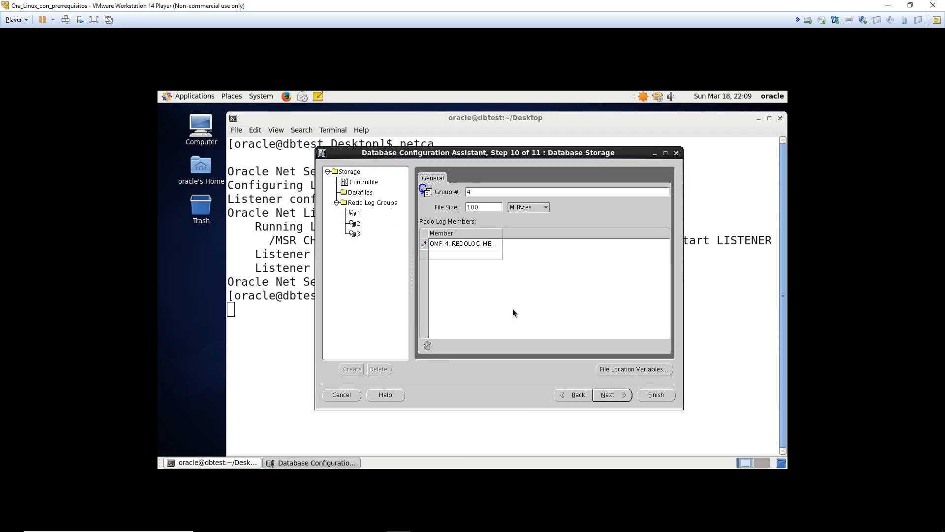
- Set redo log group 2's file size to 100 M Bytes
{"action": "left_click", "coordinate": [358, 213]}
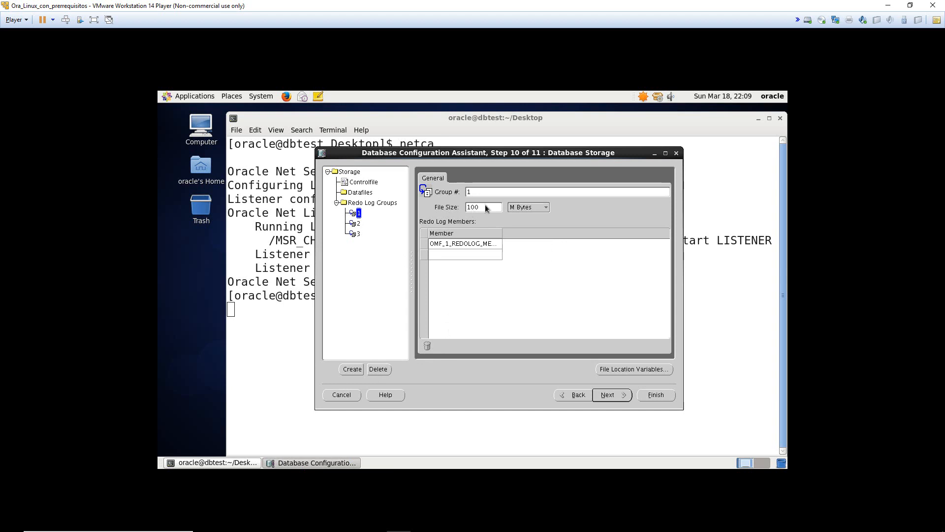
{"action": "left_click", "coordinate": [359, 224]}
{"action": "left_click", "coordinate": [477, 208]}
{"action": "type", "text": "100"}
{"action": "left_click", "coordinate": [517, 207]}
{"action": "left_click", "coordinate": [525, 216]}
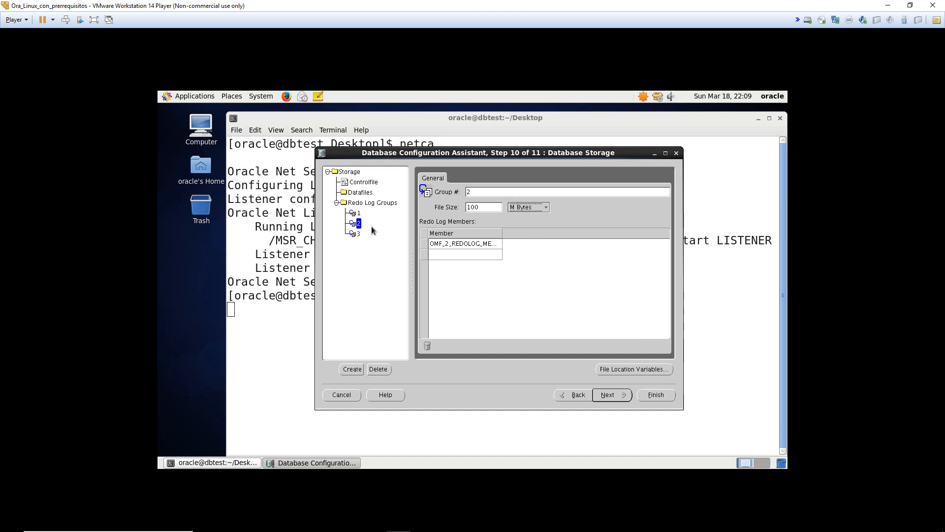
- Review redo log groups 1, 2 and 3 to verify their 100 M Bytes settings
{"action": "left_click", "coordinate": [358, 234]}
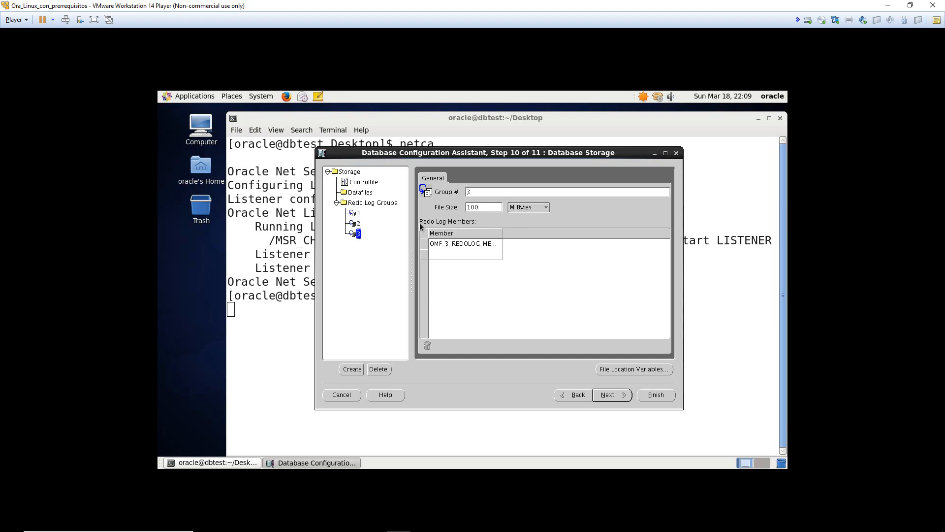
{"action": "left_click", "coordinate": [357, 222]}
{"action": "left_click", "coordinate": [358, 214]}
{"action": "left_click", "coordinate": [359, 233]}
{"action": "left_click", "coordinate": [358, 213]}
{"action": "left_click", "coordinate": [441, 243]}
{"action": "left_click", "coordinate": [358, 233]}
{"action": "left_click", "coordinate": [358, 223]}
- On Creation Options, also enable generating the database creation scripts
{"action": "left_click", "coordinate": [615, 395]}
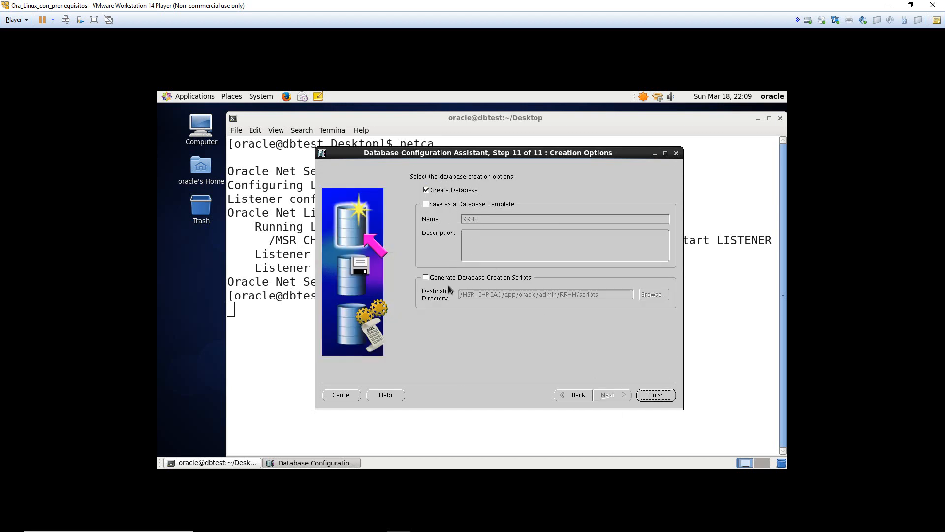
{"action": "left_click", "coordinate": [497, 280]}
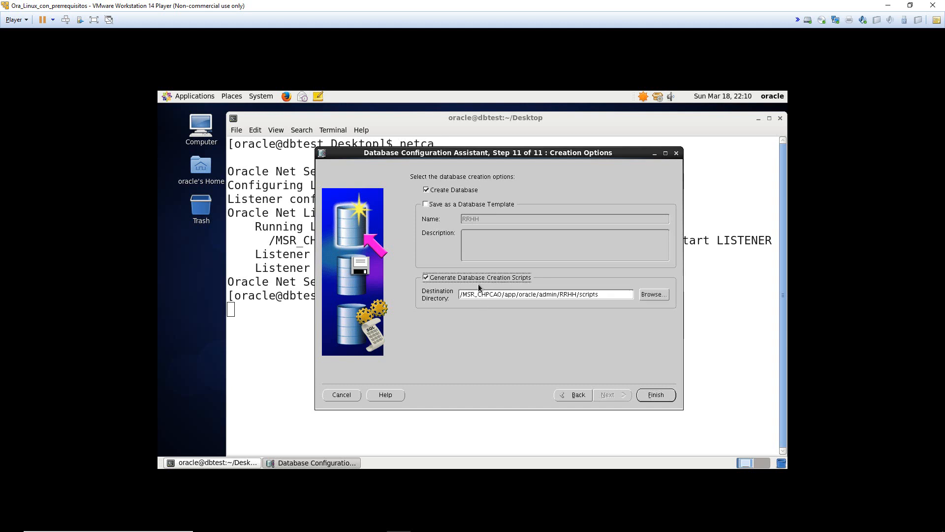
{"action": "left_click_drag", "start_coordinate": [463, 294], "coordinate": [406, 289]}
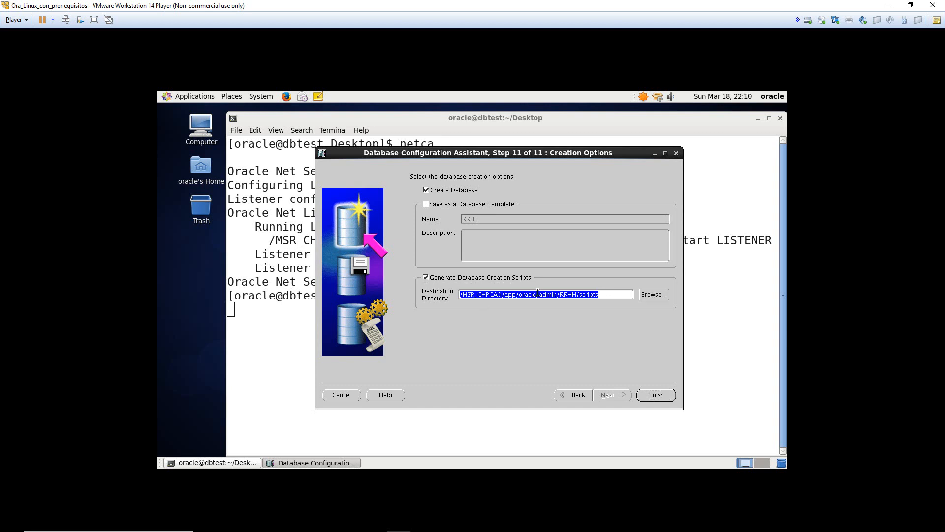
{"action": "left_click", "coordinate": [538, 293]}
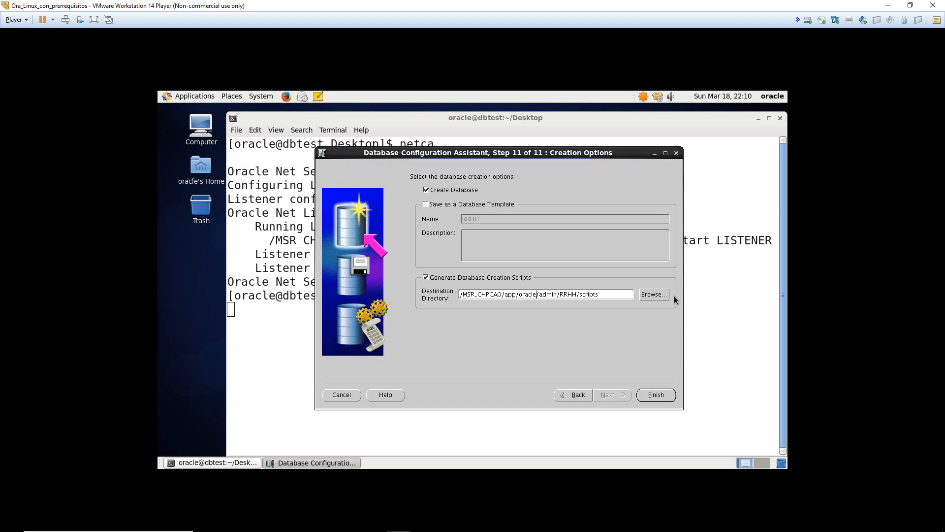
{"action": "left_click_drag", "start_coordinate": [467, 296], "coordinate": [626, 295]}
{"action": "left_click", "coordinate": [619, 297]}
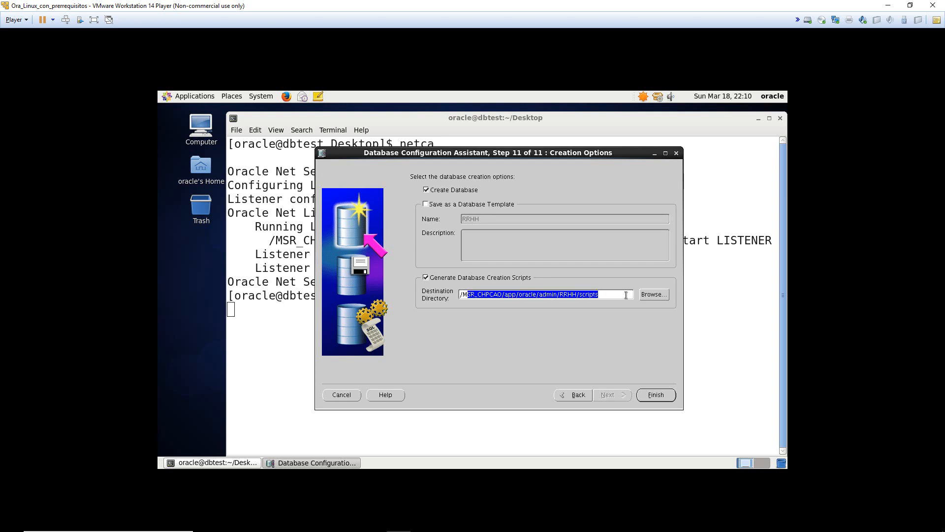
- Set the scripts destination to /database and finish to the Confirmation summary
{"action": "left_click", "coordinate": [653, 297]}
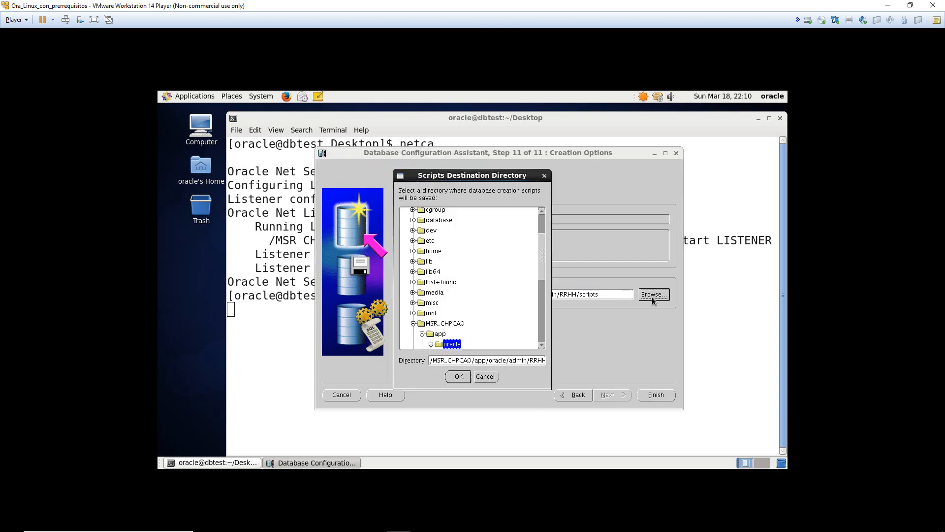
{"action": "scroll", "coordinate": [542, 274], "scroll_direction": "up", "scroll_amount": 3}
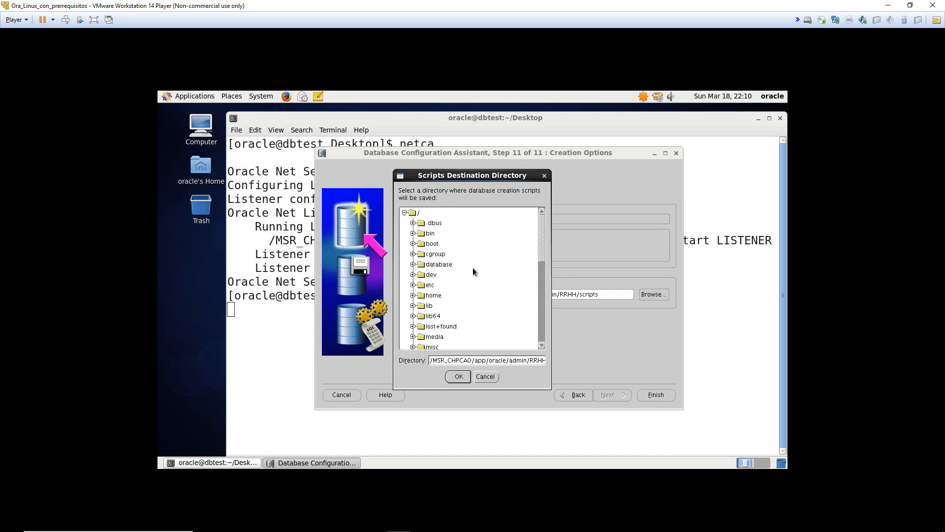
{"action": "left_click", "coordinate": [413, 264]}
{"action": "left_click", "coordinate": [453, 266]}
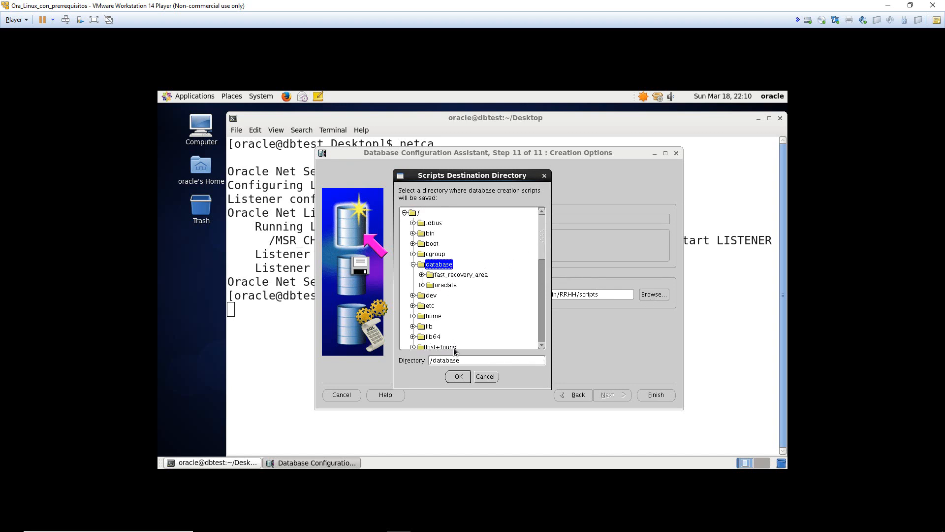
{"action": "left_click", "coordinate": [458, 376]}
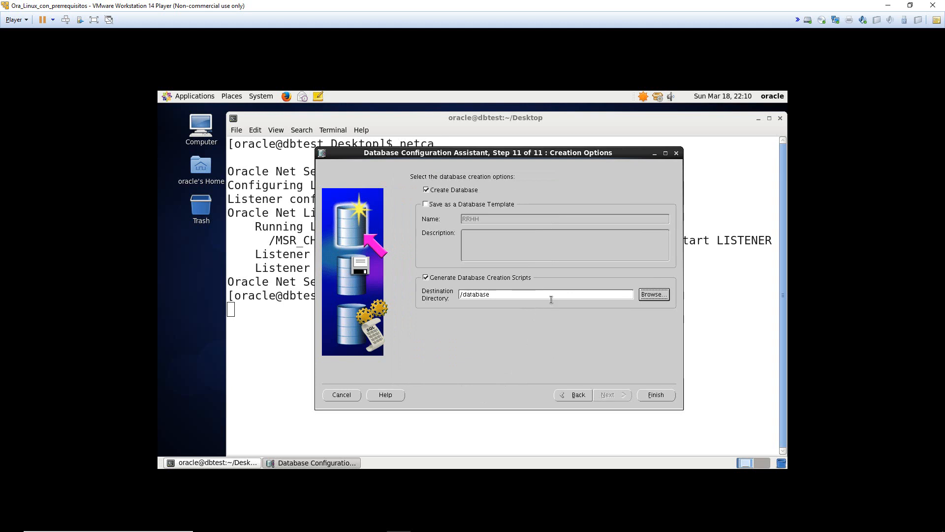
{"action": "left_click", "coordinate": [656, 395]}
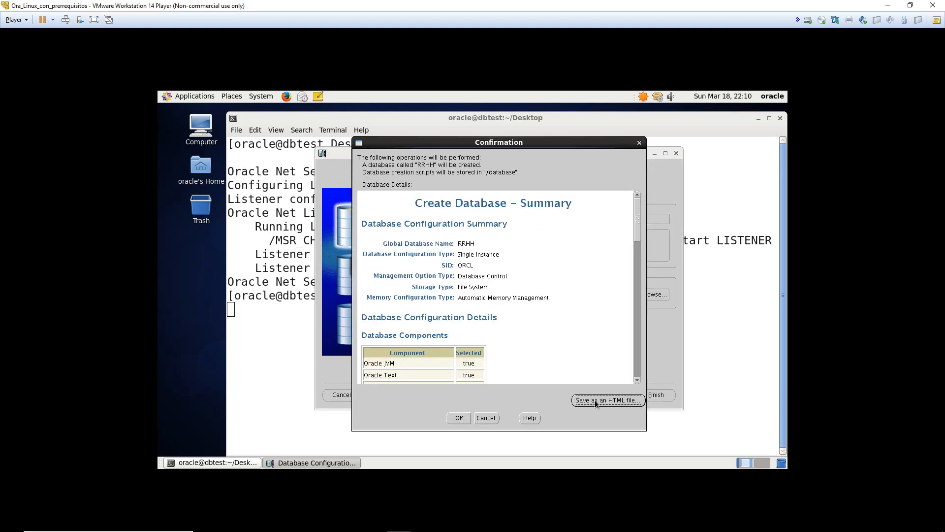
- Review the RRHH summary (three 102400 K redo log groups, AL32UTF8) and accept it to generate scripts
{"action": "left_click_drag", "start_coordinate": [637, 261], "coordinate": [641, 371]}
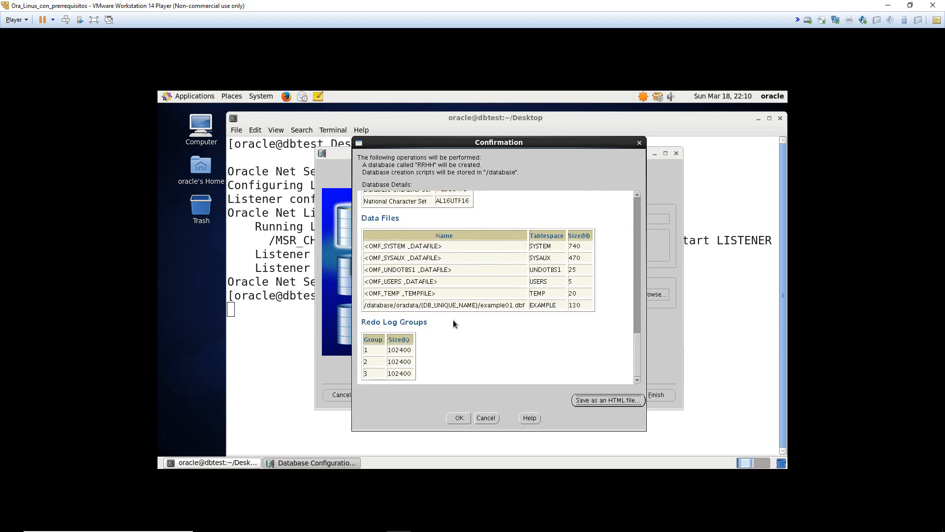
{"action": "left_click", "coordinate": [458, 418]}
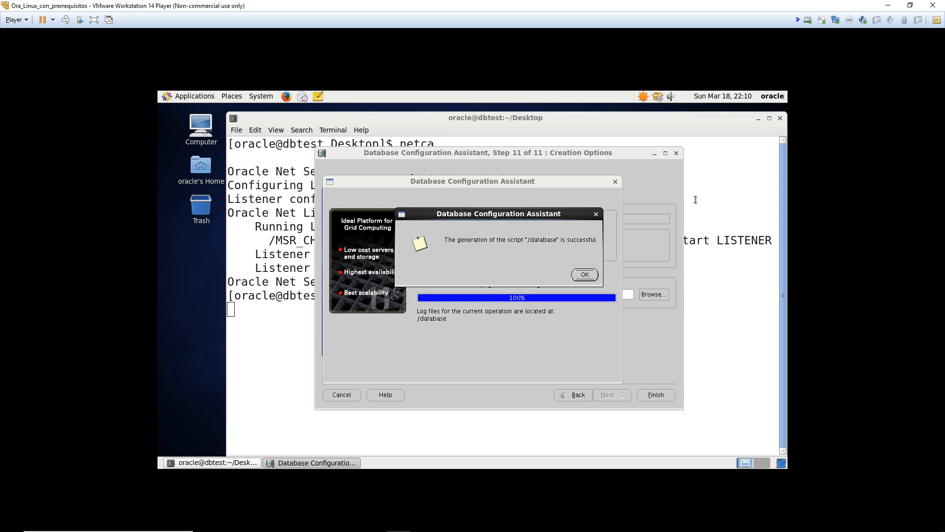
- Dismiss the script success message and arrange the progress and completion windows while RRHH (SID ORCL) finishes creating
{"action": "left_click", "coordinate": [590, 274]}
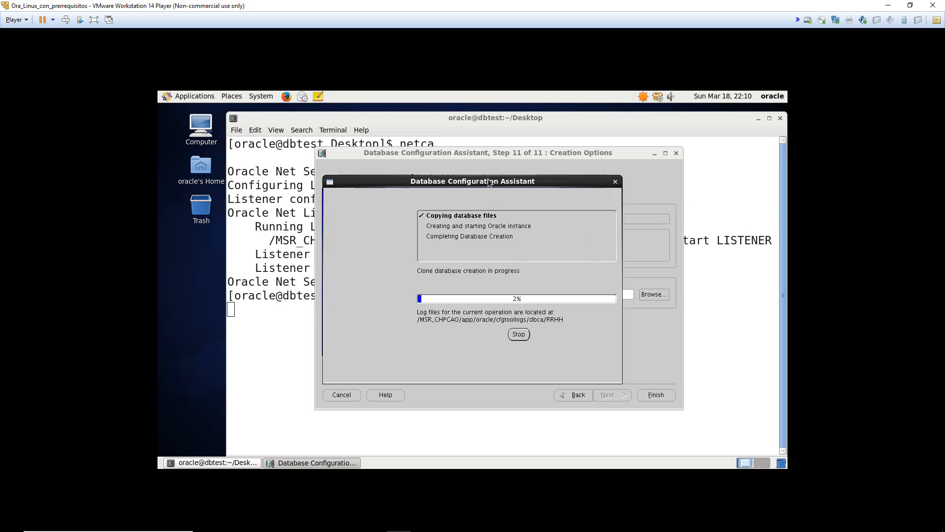
{"action": "left_click_drag", "start_coordinate": [492, 184], "coordinate": [501, 184]}
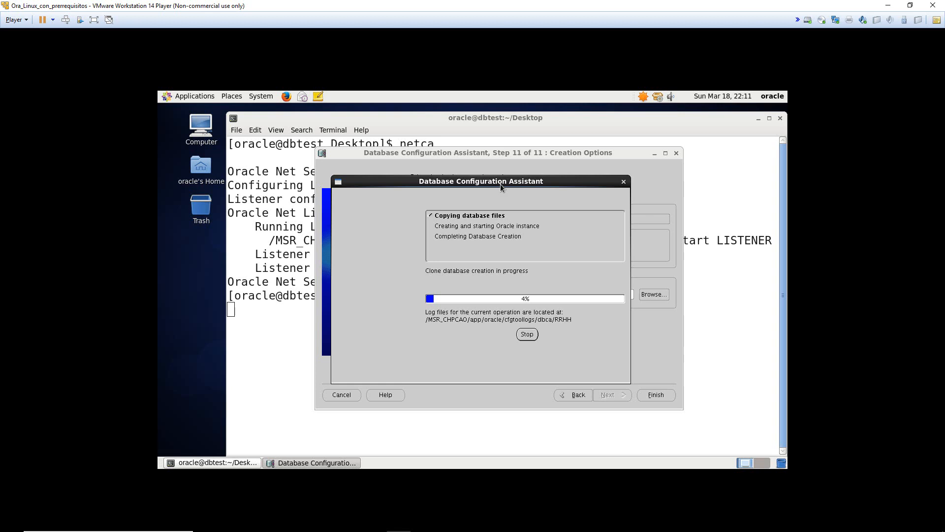
{"action": "mouse_move", "coordinate": [707, 530]}
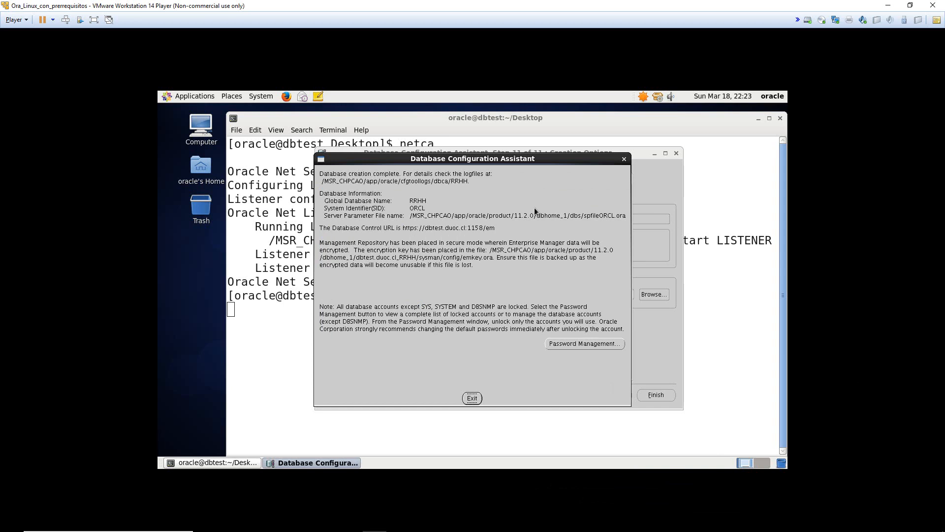
{"action": "left_click_drag", "start_coordinate": [456, 158], "coordinate": [478, 156]}
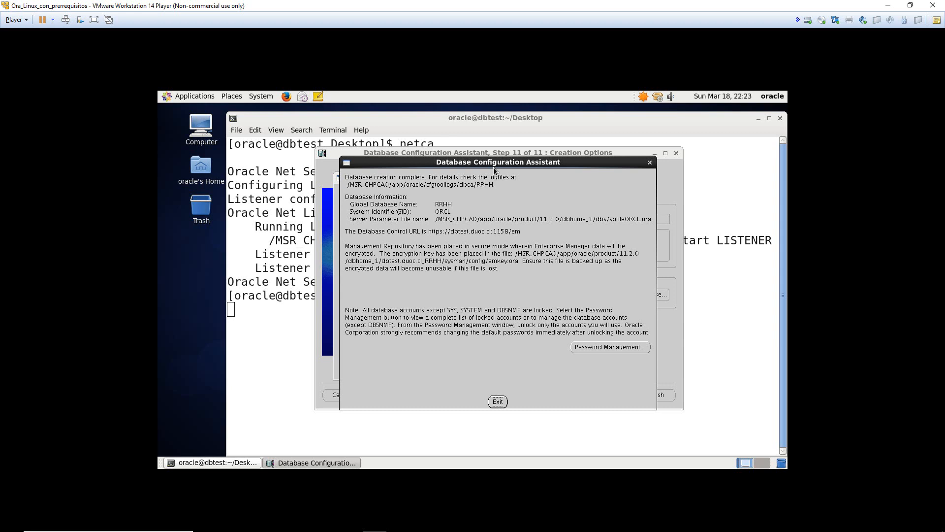
{"action": "left_click_drag", "start_coordinate": [493, 167], "coordinate": [555, 165]}
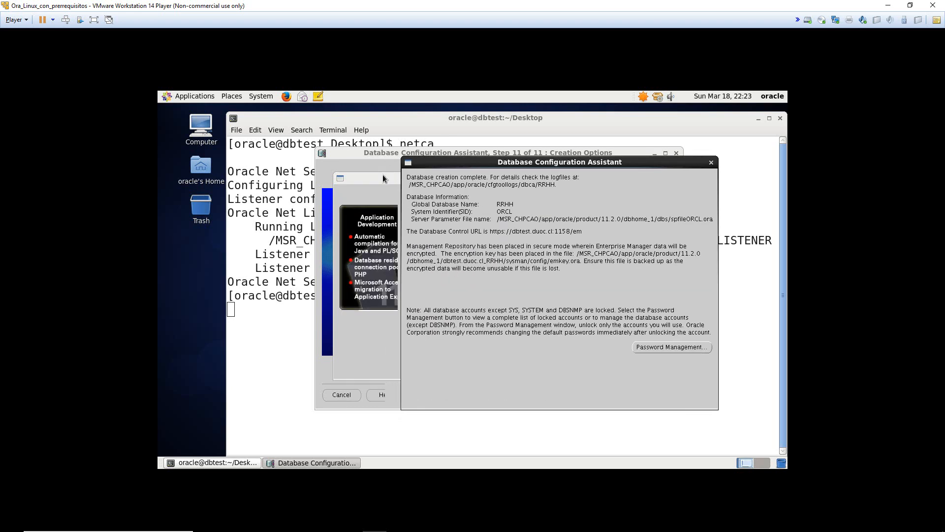
{"action": "left_click_drag", "start_coordinate": [382, 181], "coordinate": [292, 184]}
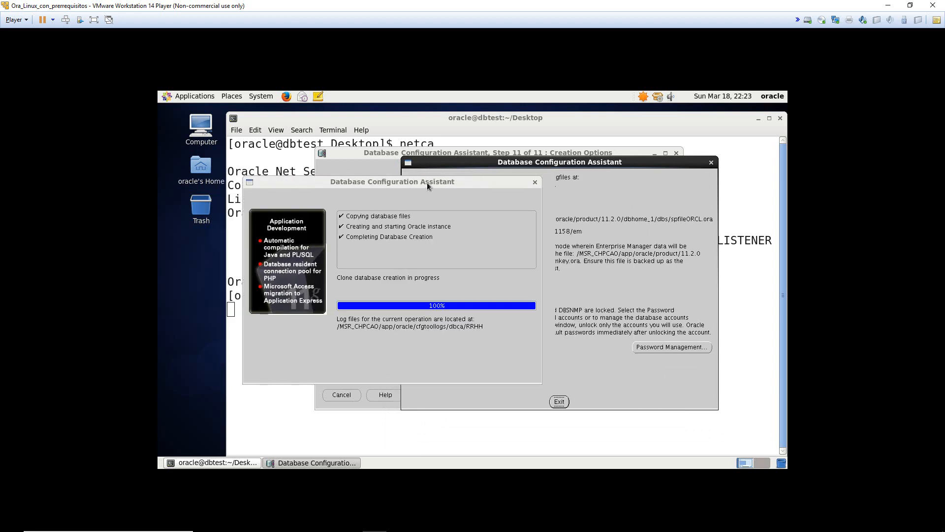
{"action": "left_click", "coordinate": [492, 167]}
{"action": "left_click_drag", "start_coordinate": [499, 168], "coordinate": [422, 168]}
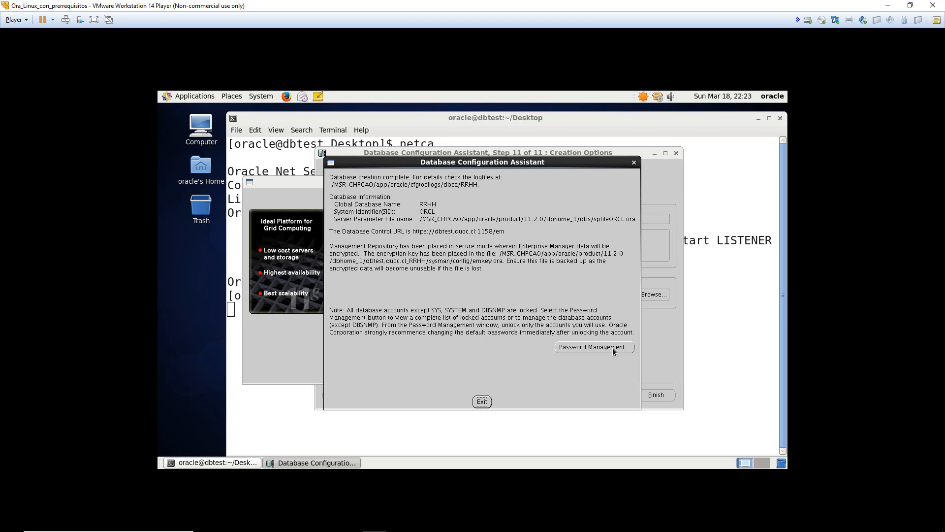
- Close the Avance proyecto document in Word
{"action": "left_click", "coordinate": [326, 521]}
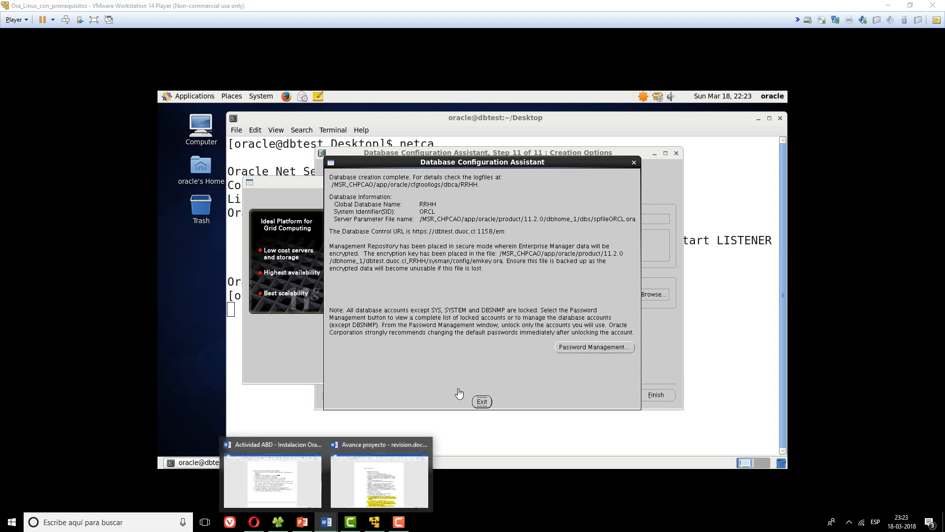
{"action": "left_click", "coordinate": [375, 458]}
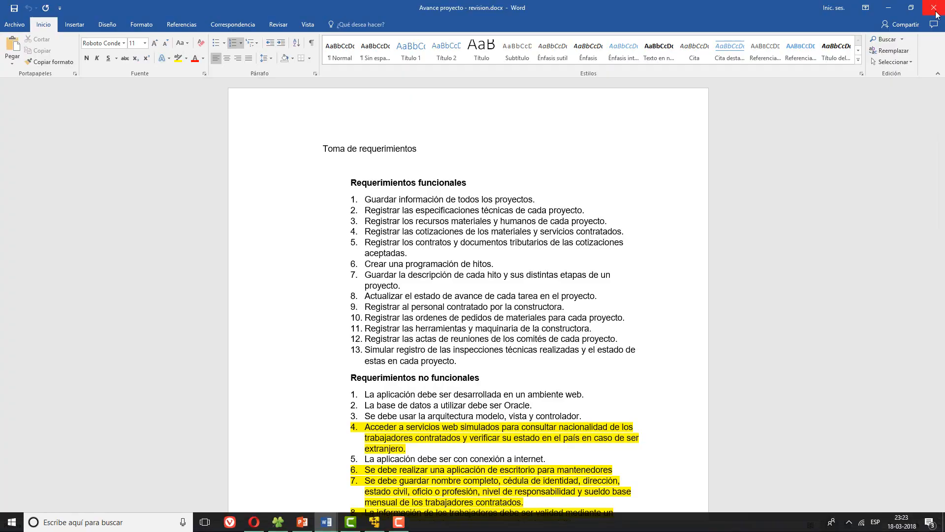
{"action": "left_click", "coordinate": [934, 8]}
- Review the redo log, sample schema and HR/SCOTT unlock requirements, then open Password Management in the VM
{"action": "left_click", "coordinate": [327, 522]}
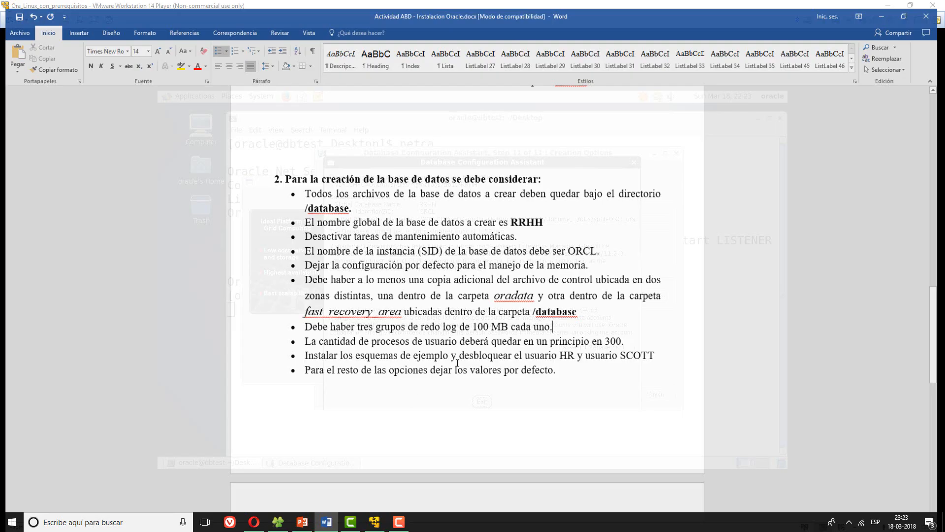
{"action": "left_click_drag", "start_coordinate": [456, 326], "coordinate": [303, 325]}
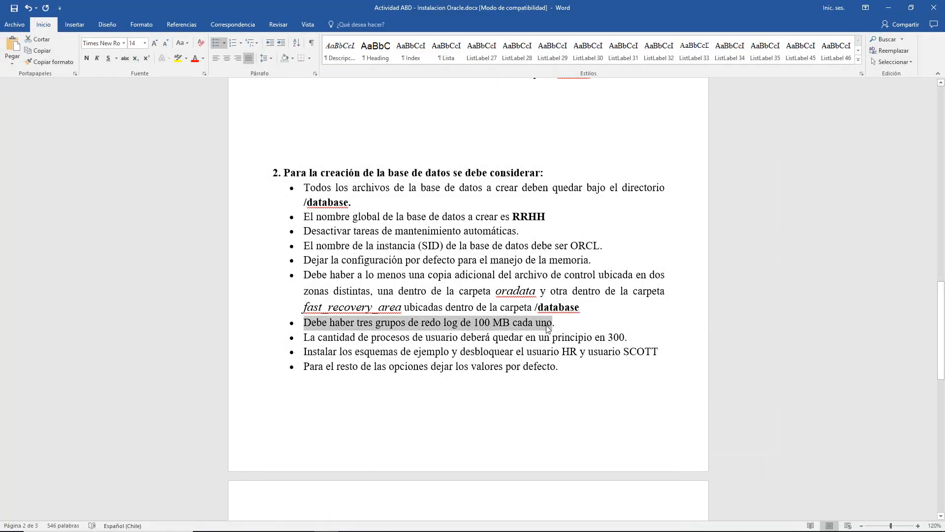
{"action": "left_click", "coordinate": [548, 328]}
{"action": "left_click_drag", "start_coordinate": [336, 354], "coordinate": [659, 352]}
{"action": "left_click", "coordinate": [660, 352]}
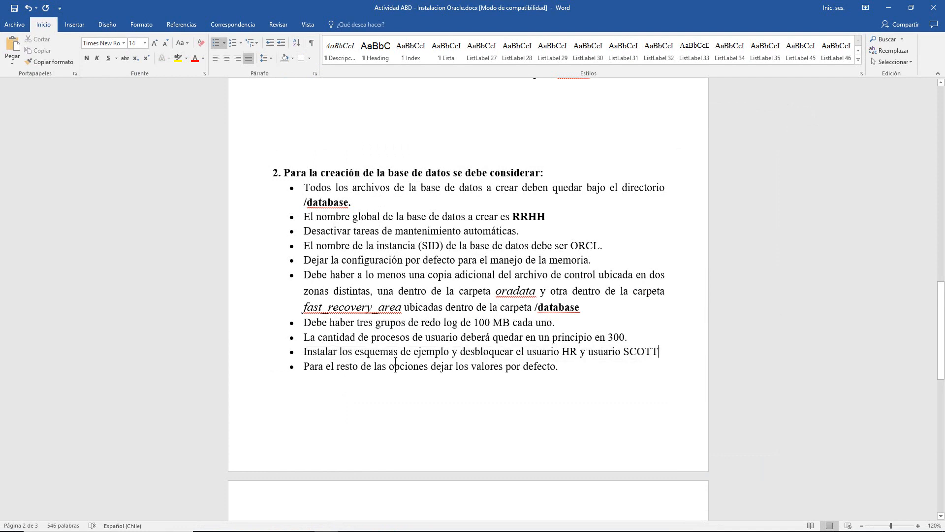
{"action": "left_click_drag", "start_coordinate": [297, 349], "coordinate": [607, 351]}
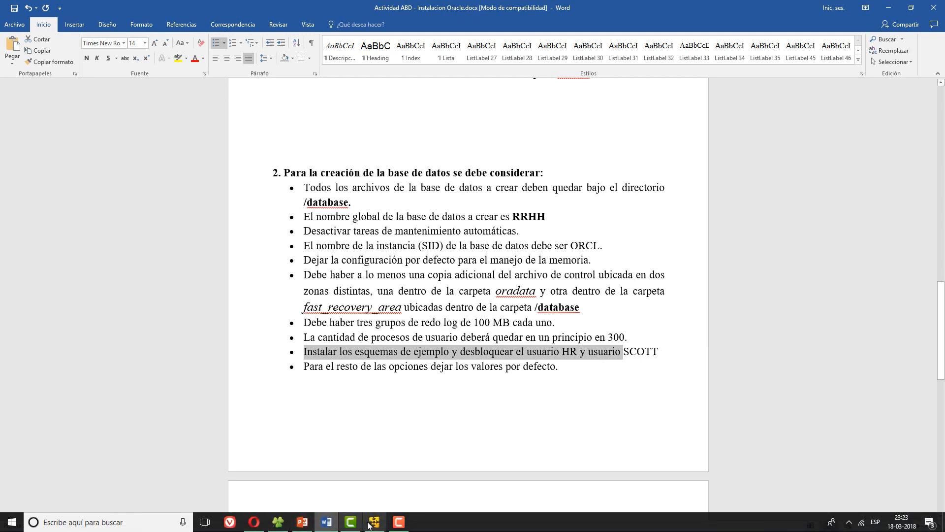
{"action": "left_click", "coordinate": [375, 522]}
{"action": "left_click", "coordinate": [585, 347]}
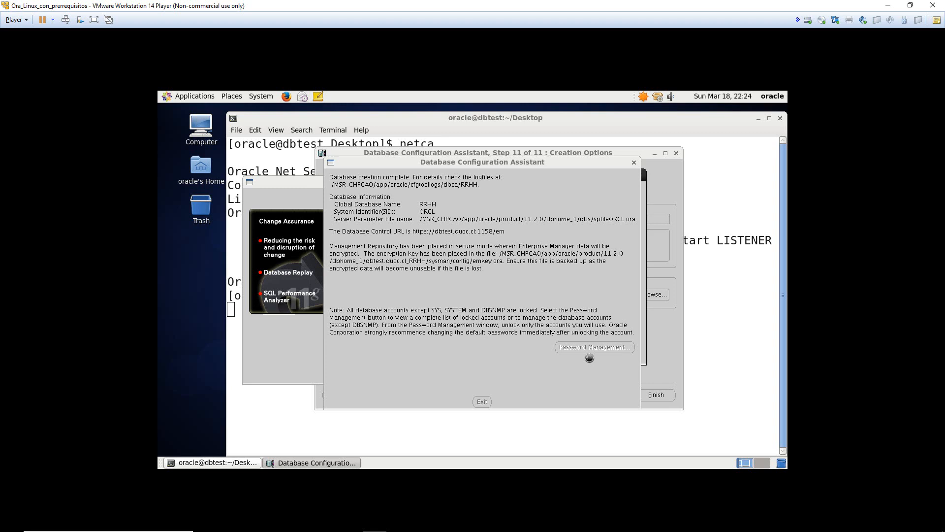
- Enlarge the Password Management window and unlock the HR and SCOTT accounts
{"action": "left_click_drag", "start_coordinate": [523, 160], "coordinate": [340, 161]}
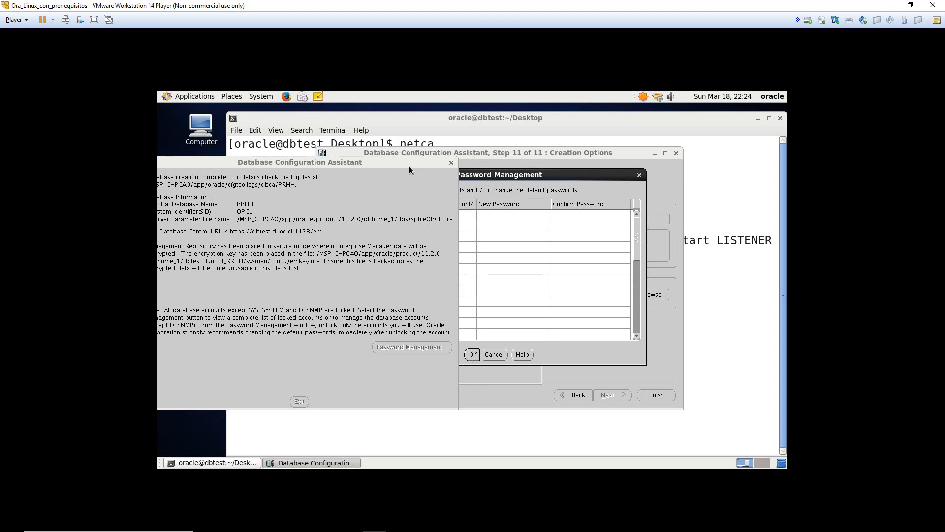
{"action": "left_click_drag", "start_coordinate": [409, 166], "coordinate": [435, 142]}
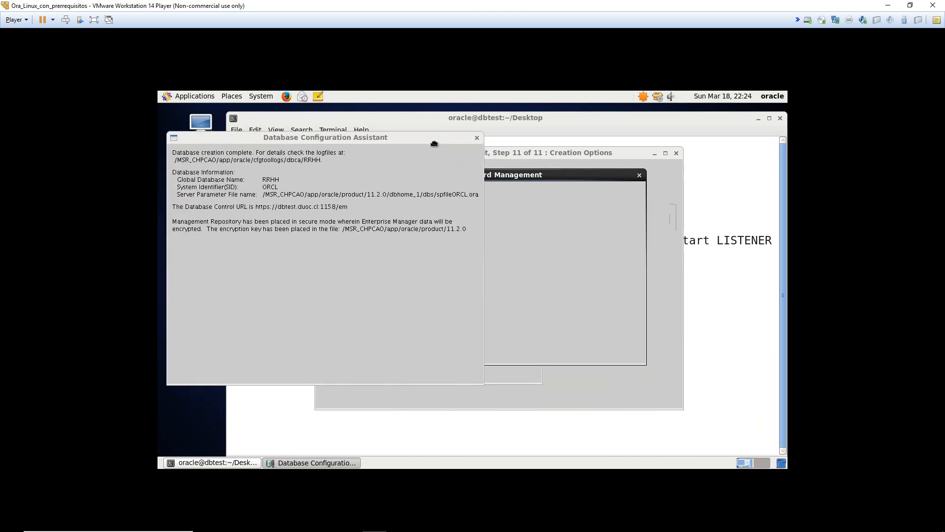
{"action": "left_click", "coordinate": [534, 176]}
{"action": "left_click_drag", "start_coordinate": [534, 176], "coordinate": [499, 180]}
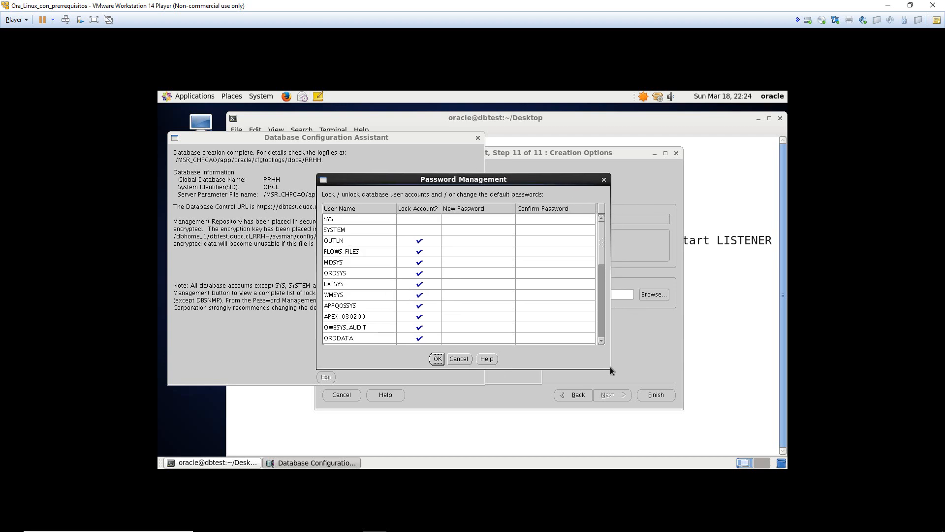
{"action": "left_click_drag", "start_coordinate": [611, 368], "coordinate": [688, 455]}
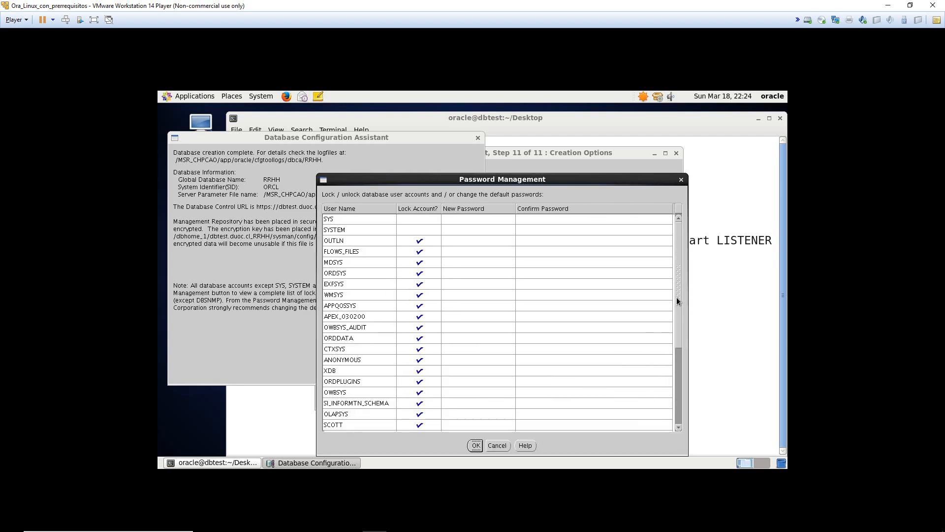
{"action": "left_click_drag", "start_coordinate": [677, 300], "coordinate": [563, 372]}
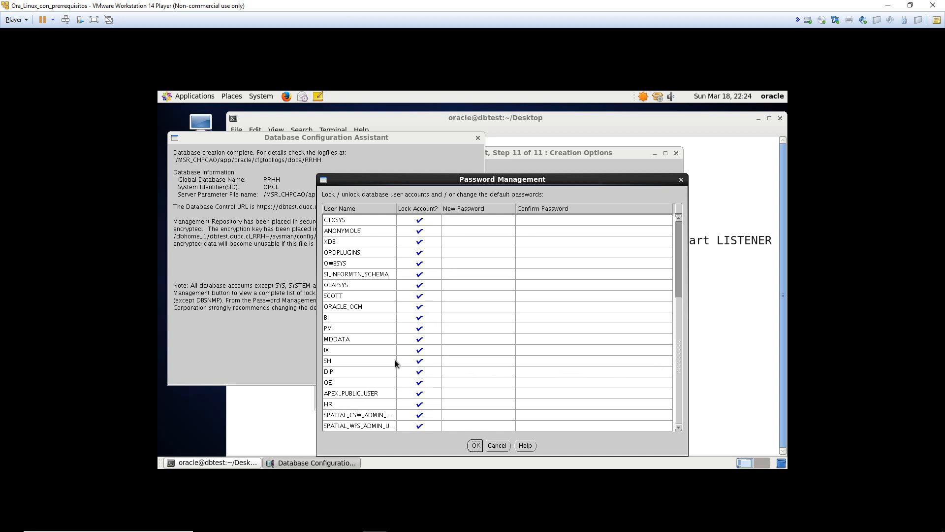
{"action": "left_click", "coordinate": [421, 406]}
{"action": "left_click", "coordinate": [424, 295]}
- Enter and confirm new passwords for SCOTT and HR, then apply the changes
{"action": "left_click", "coordinate": [464, 295]}
{"action": "type", "text": "***"}
{"action": "key", "text": "BackSpace"}
{"action": "key", "text": "BackSpace"}
{"action": "type", "text": "*****"}
{"action": "key", "text": "Tab"}
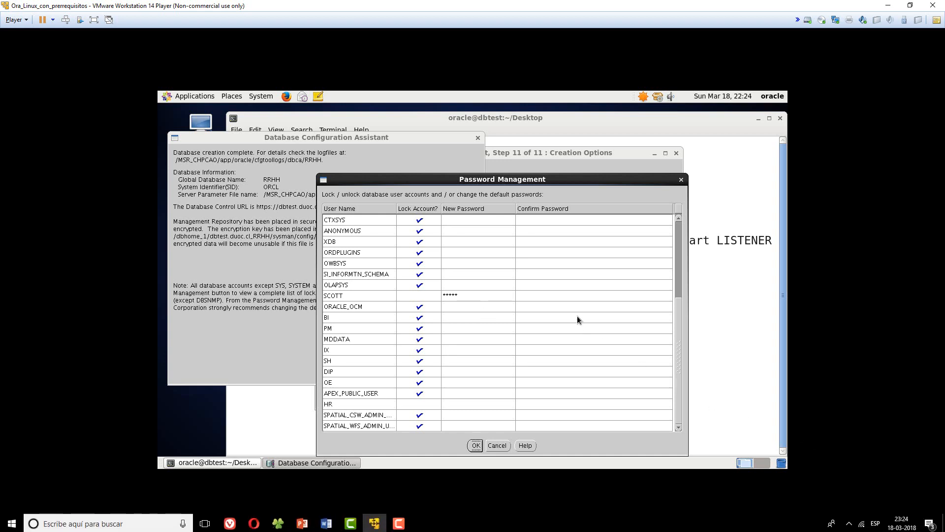
{"action": "left_click", "coordinate": [556, 295]}
{"action": "type", "text": "***"}
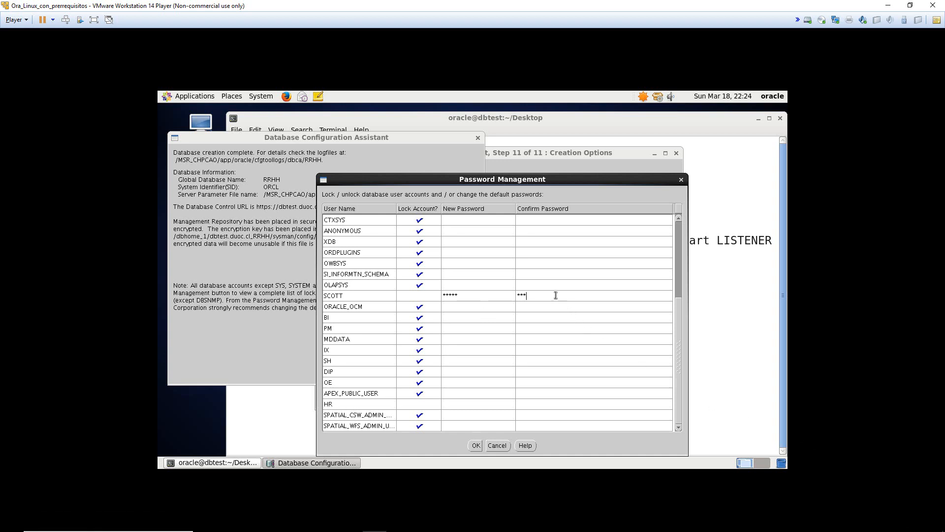
{"action": "type", "text": "**"}
{"action": "left_click", "coordinate": [497, 404]}
{"action": "type", "text": "****"}
{"action": "left_click", "coordinate": [475, 446]}
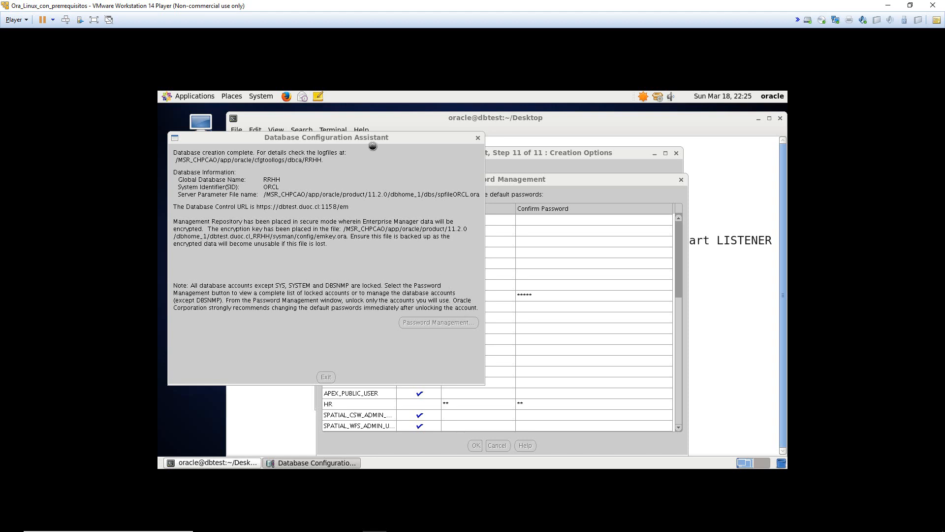
- Accept the password complexity warning and exit the database creation assistant
{"action": "left_click_drag", "start_coordinate": [585, 174], "coordinate": [612, 246]}
{"action": "mouse_move", "coordinate": [542, 199]}
{"action": "left_mouse_down"}
{"action": "mouse_move", "coordinate": [645, 167]}
{"action": "mouse_move", "coordinate": [540, 184]}
{"action": "left_mouse_up"}
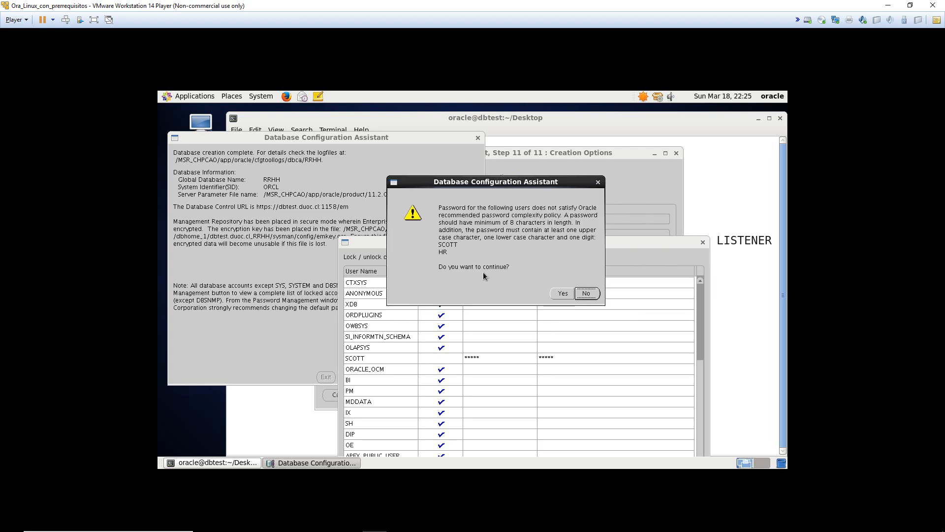
{"action": "left_click", "coordinate": [555, 294]}
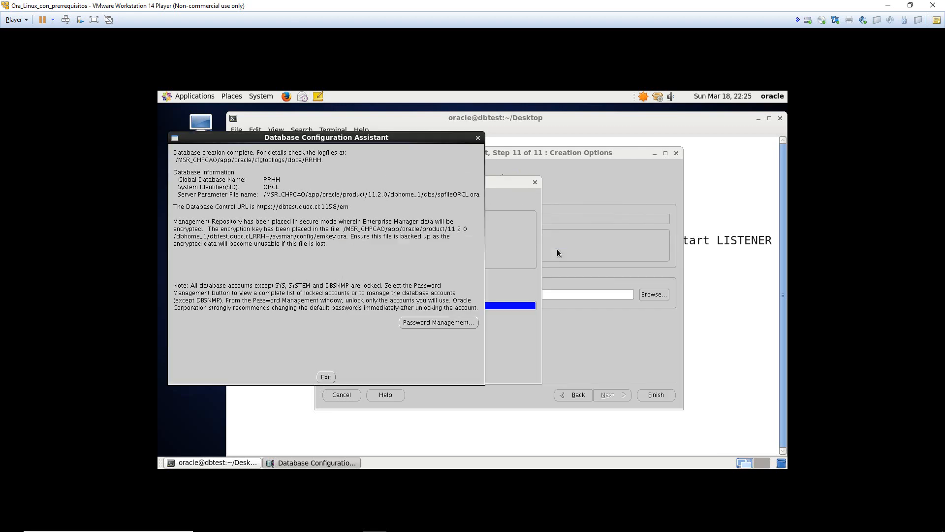
{"action": "left_click_drag", "start_coordinate": [358, 138], "coordinate": [504, 146]}
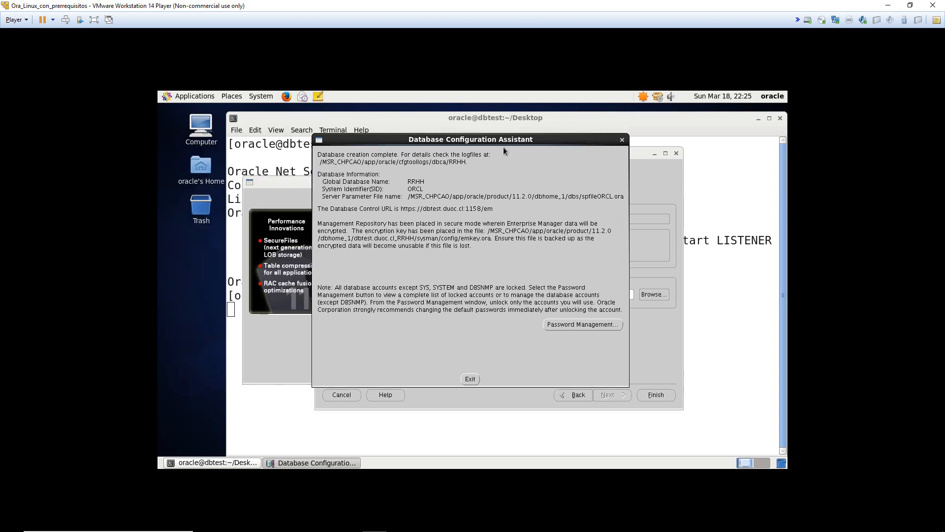
{"action": "left_click", "coordinate": [468, 378]}
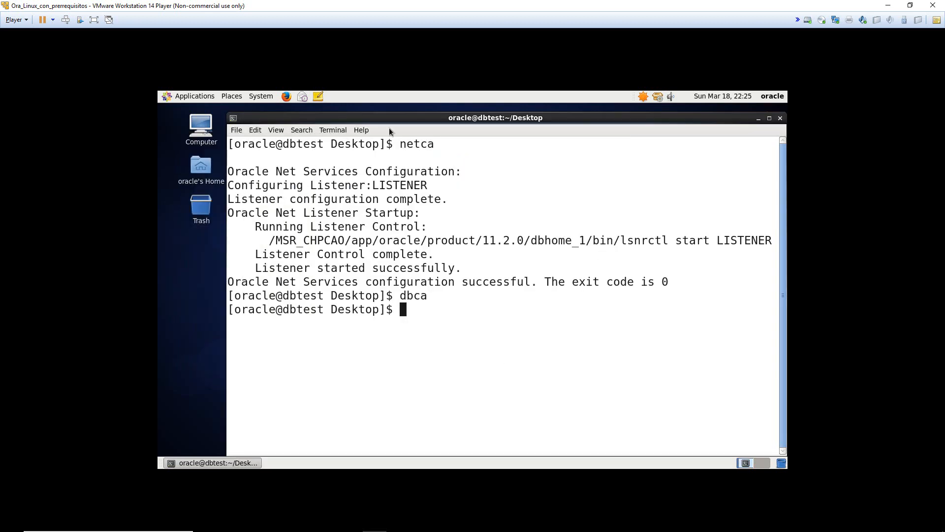
- Connect to the database with sqlplus / as sysdba
{"action": "left_click_drag", "start_coordinate": [230, 315], "coordinate": [422, 307]}
{"action": "left_click", "coordinate": [470, 349]}
{"action": "type", "text": "sqlplus /"}
{"action": "type", "text": " as sysdb"}
{"action": "type", "text": "a"}
{"action": "key", "text": "Return"}
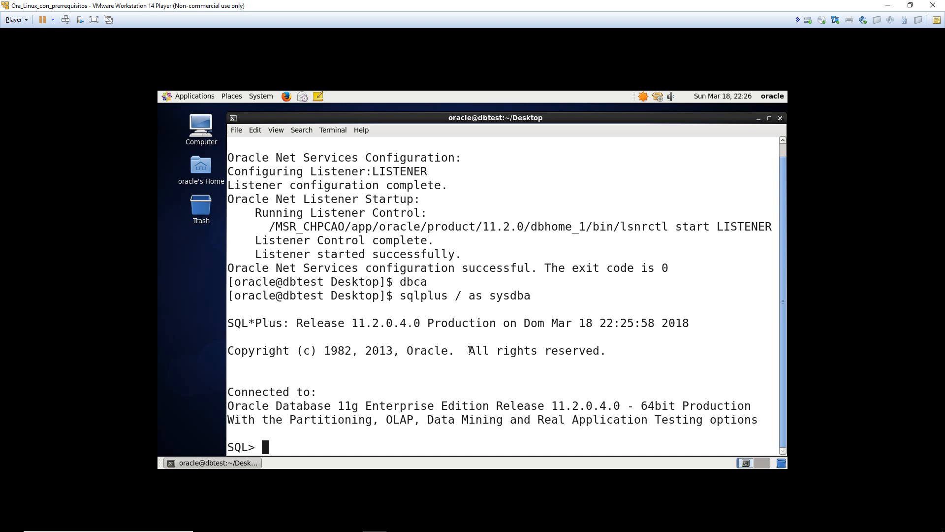
- Create table personas with a nombre varchar2(50) column
{"action": "type", "text": "create teble"}
{"action": "key", "text": "BackSpace"}
{"action": "key", "text": "BackSpace"}
{"action": "key", "text": "BackSpace"}
{"action": "key", "text": "BackSpace"}
{"action": "type", "text": "able pa"}
{"action": "type", "text": "rsonas"}
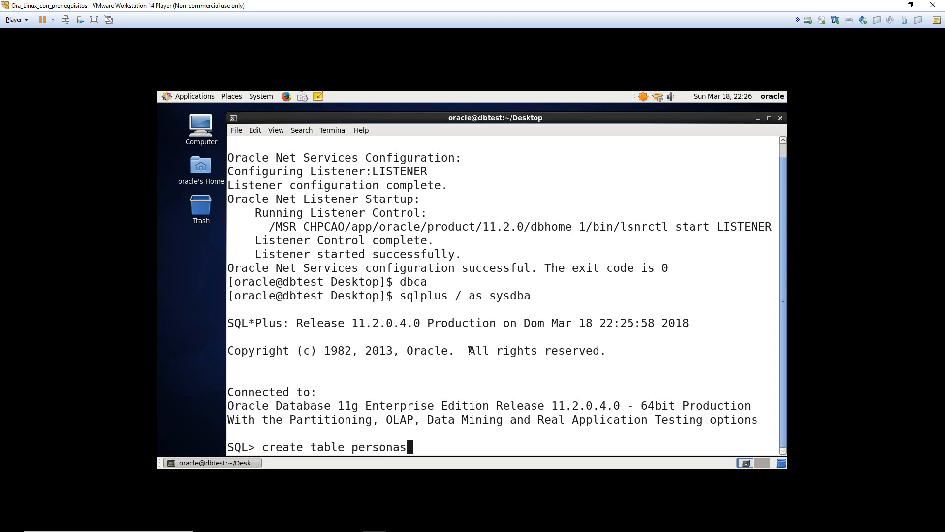
{"action": "type", "text": "(nombre varchar2(50))"}
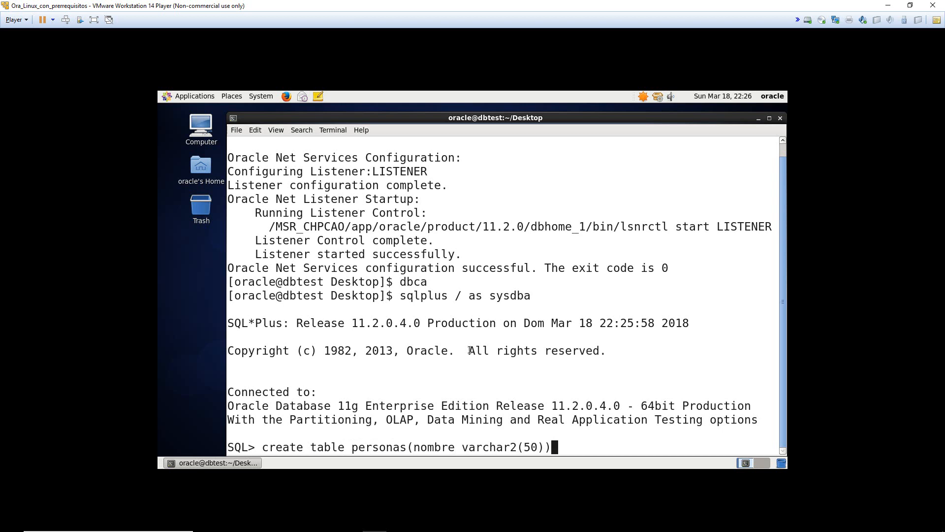
{"action": "type", "text": ";"}
{"action": "key", "text": "Return"}
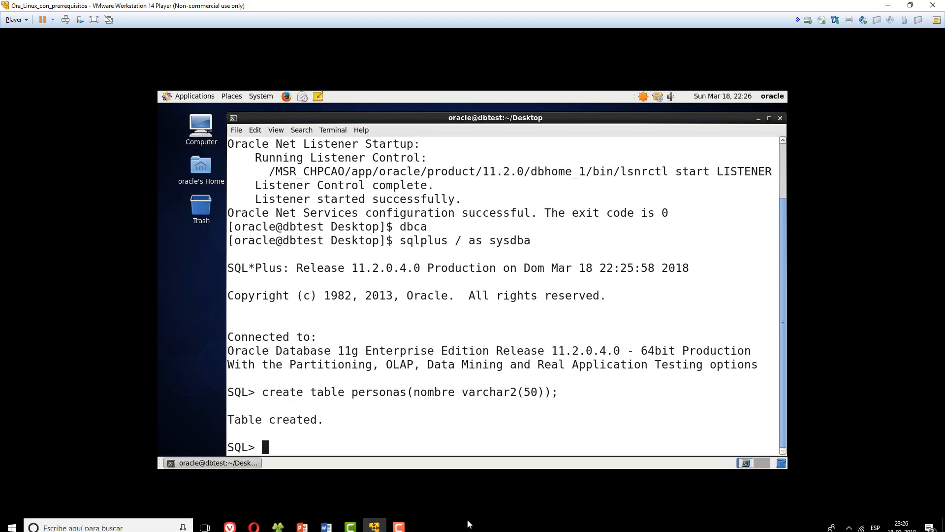
{"action": "left_click", "coordinate": [323, 524]}
{"action": "left_click", "coordinate": [323, 524]}
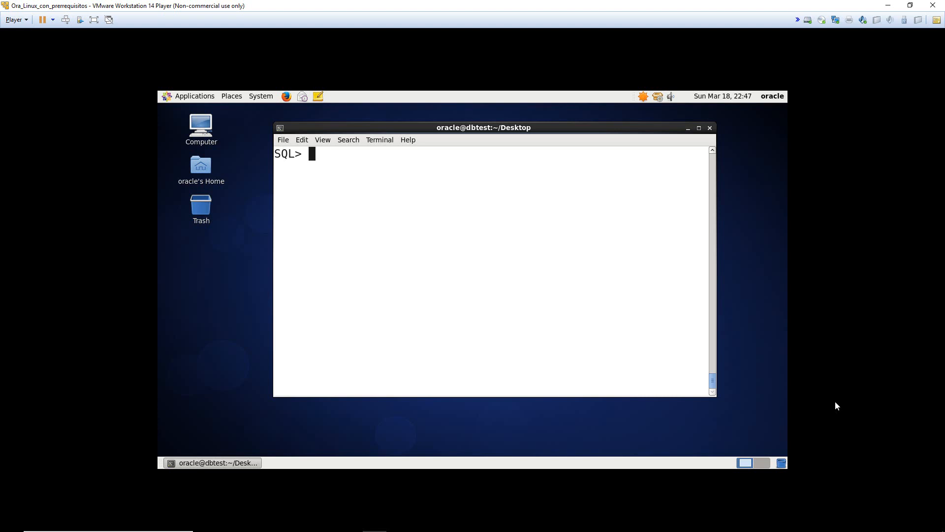
- Set sga_max_size to 400M and processes to 250 with scope=spfile
{"action": "type", "text": "alter system set sga_"}
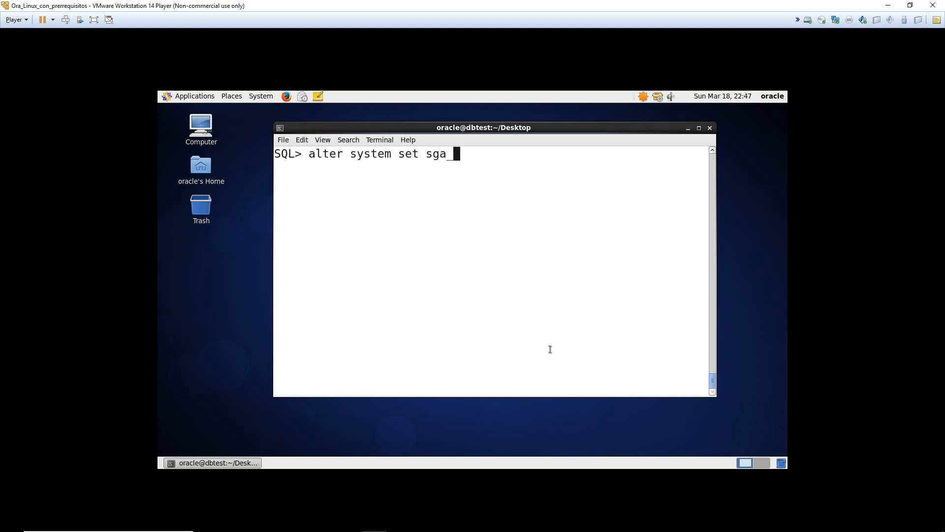
{"action": "type", "text": "max_size"}
{"action": "key", "text": "BackSpace"}
{"action": "type", "text": "=400M scope="}
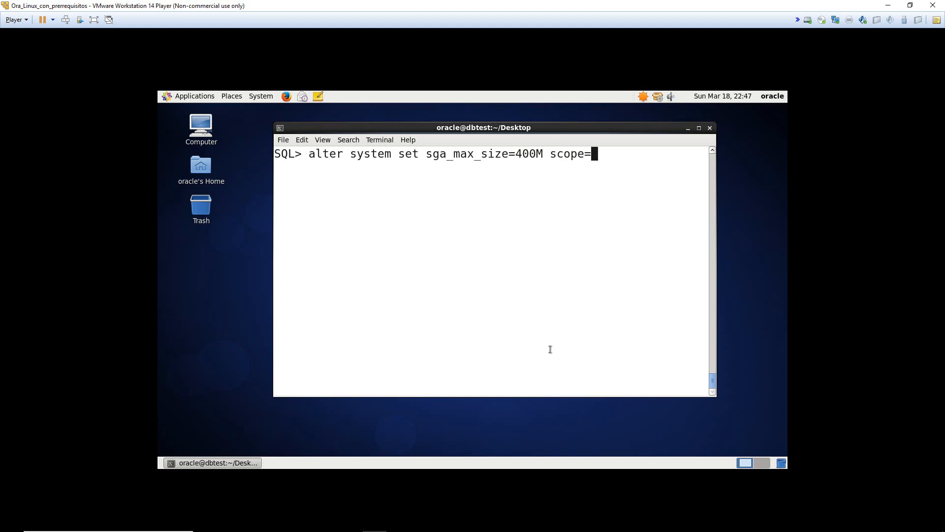
{"action": "type", "text": "spfile;"}
{"action": "key", "text": "Return"}
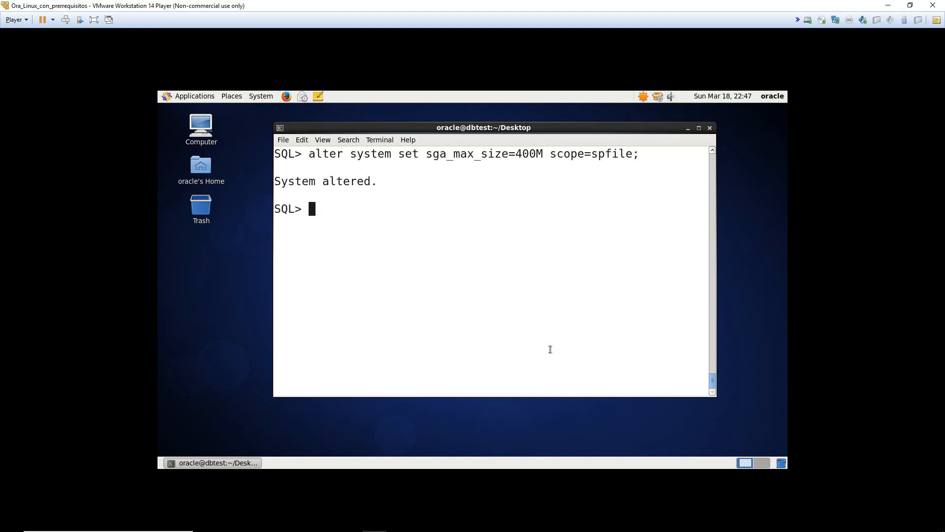
{"action": "type", "text": "alter system set processes="}
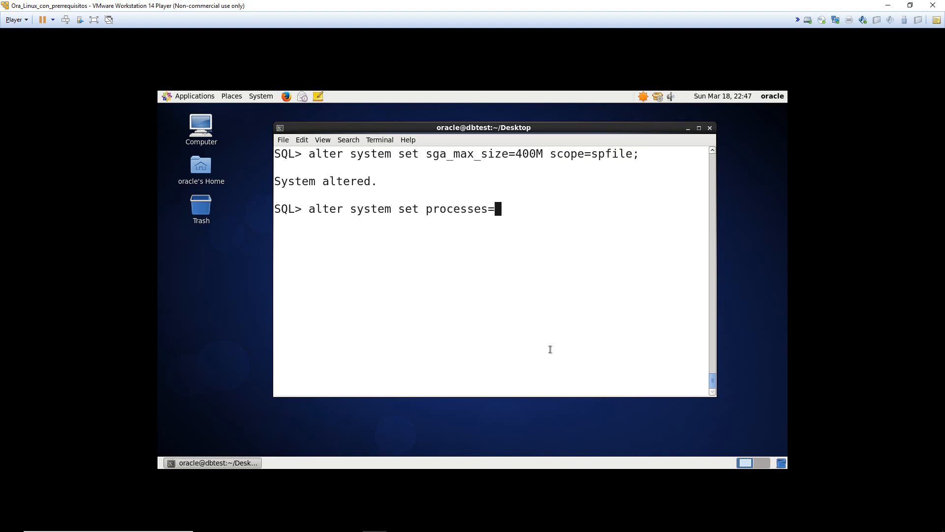
{"action": "type", "text": "250 scope=spfile;"}
{"action": "key", "text": "Return"}
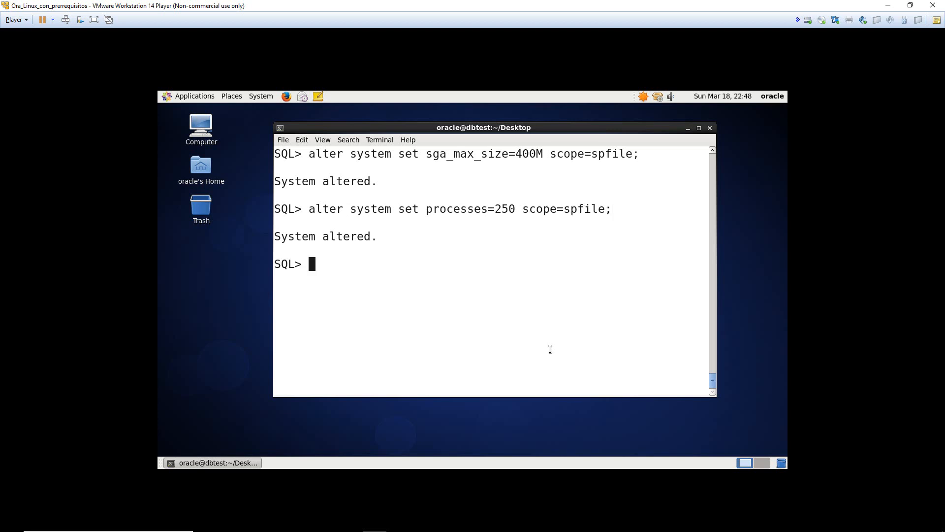
- Restart the database with shutdown immediate and startup
{"action": "type", "text": "shu immediate;"}
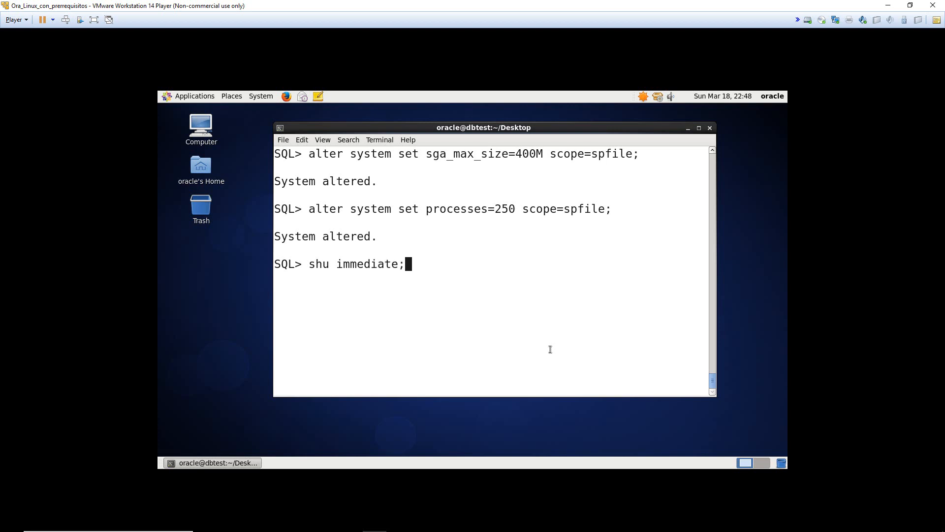
{"action": "key", "text": "Return"}
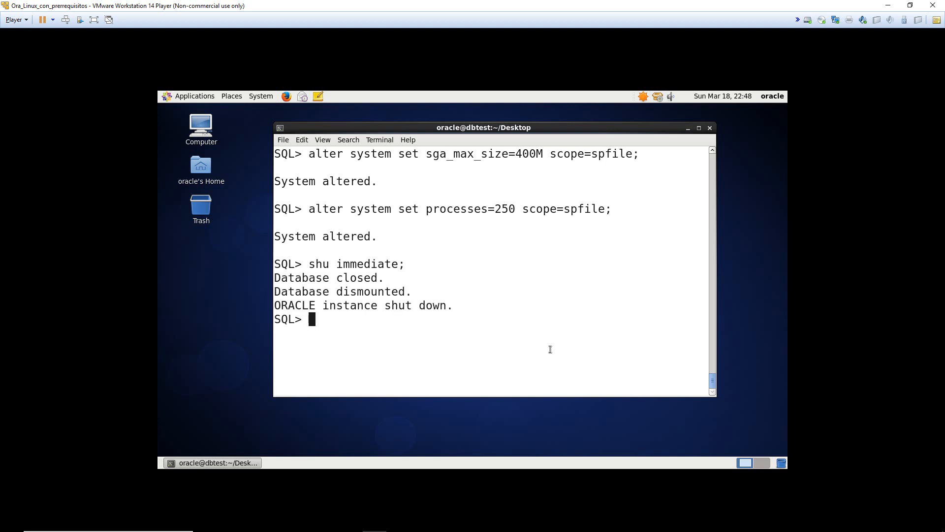
{"action": "type", "text": "startup;"}
{"action": "key", "text": "Return"}
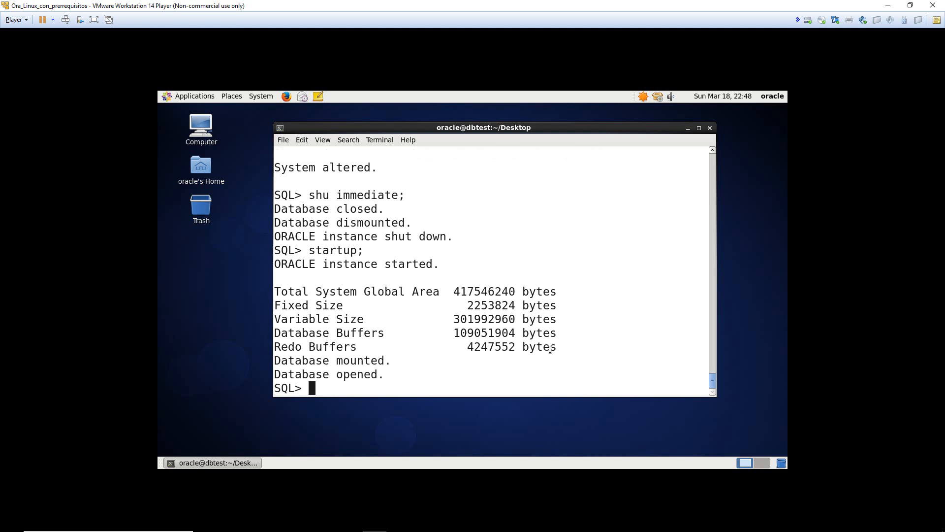
- Verify processes is 250 and sga_max_size is 400M with show parameter
{"action": "type", "text": "how para"}
{"action": "key", "text": "BackSpace"}
{"action": "key", "text": "BackSpace"}
{"action": "key", "text": "BackSpace"}
{"action": "key", "text": "BackSpace"}
{"action": "key", "text": "BackSpace"}
{"action": "key", "text": "BackSpace"}
{"action": "key", "text": "BackSpace"}
{"action": "key", "text": "BackSpace"}
{"action": "type", "text": "show parameter"}
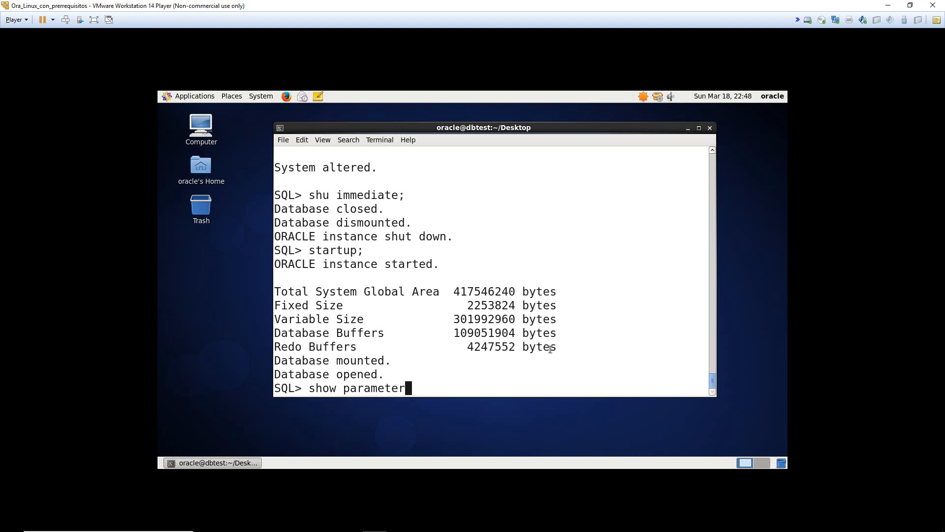
{"action": "type", "text": " processes;"}
{"action": "key", "text": "Return"}
{"action": "type", "text": "show par"}
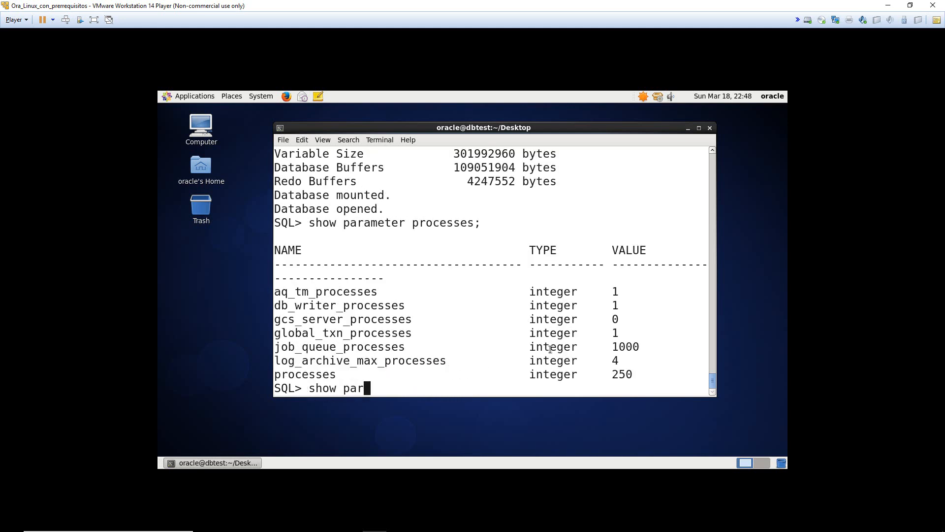
{"action": "type", "text": "ameter sga"}
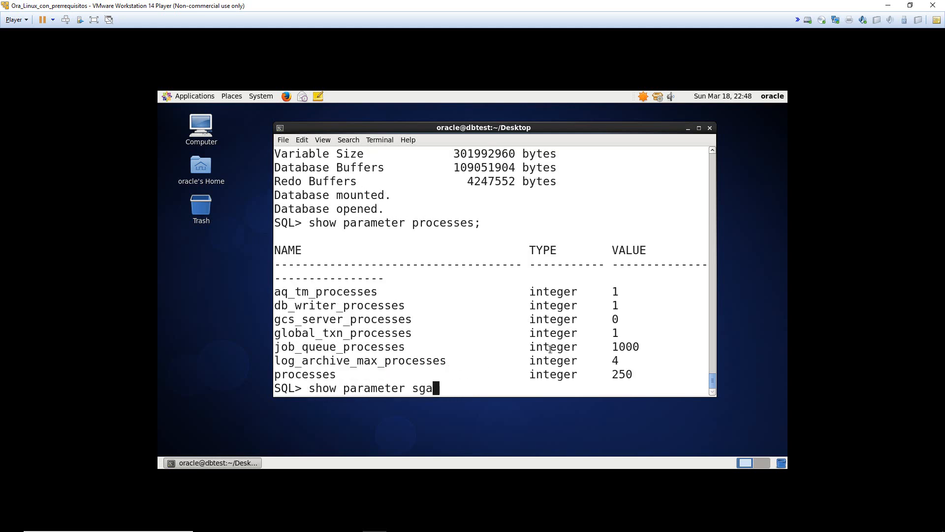
{"action": "type", "text": "_max_size;"}
{"action": "key", "text": "Return"}
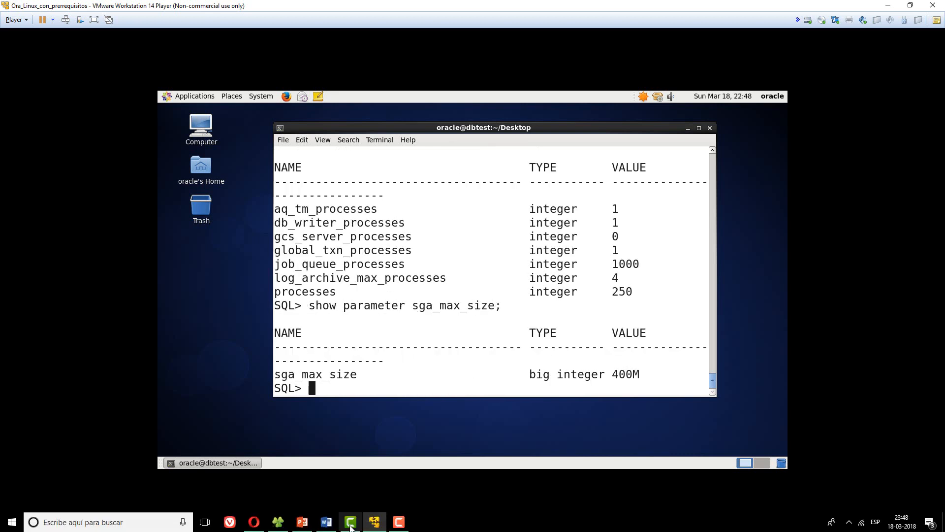
{"action": "left_click", "coordinate": [326, 523]}
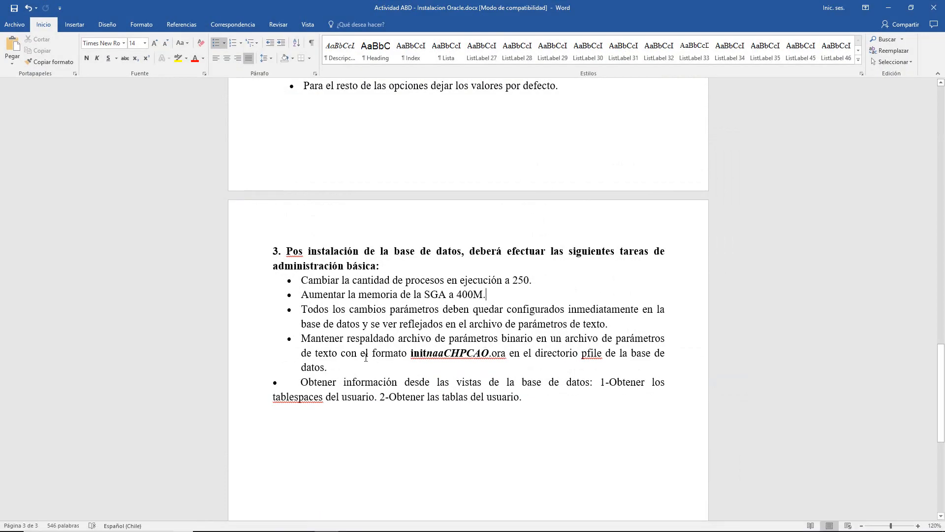
{"action": "mouse_move", "coordinate": [315, 341]}
{"action": "left_mouse_down"}
{"action": "mouse_move", "coordinate": [334, 382]}
{"action": "mouse_move", "coordinate": [309, 353]}
{"action": "left_mouse_up"}
{"action": "left_click", "coordinate": [314, 354]}
{"action": "left_click_drag", "start_coordinate": [426, 353], "coordinate": [668, 354]}
{"action": "left_click", "coordinate": [669, 354]}
{"action": "left_click_drag", "start_coordinate": [329, 369], "coordinate": [376, 371]}
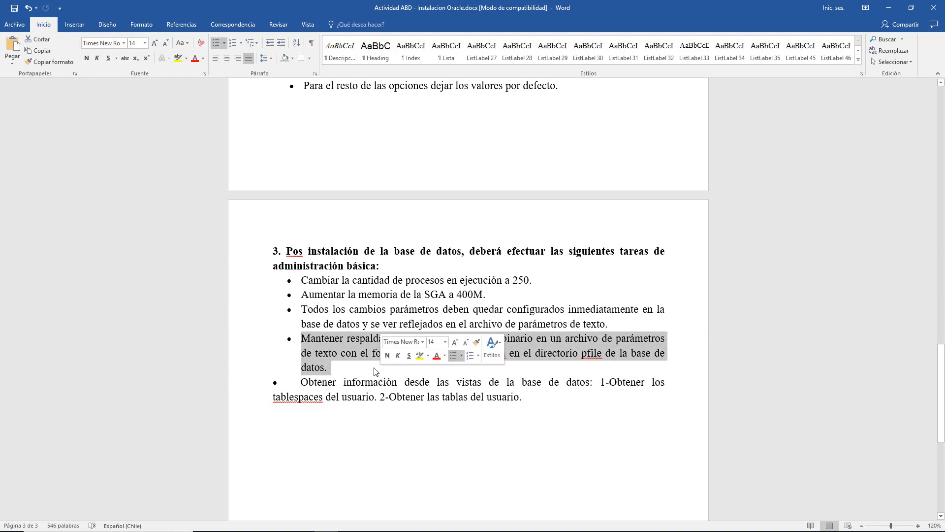
{"action": "left_click", "coordinate": [372, 371]}
{"action": "left_click_drag", "start_coordinate": [301, 383], "coordinate": [516, 384]}
{"action": "left_click", "coordinate": [515, 384]}
{"action": "left_click_drag", "start_coordinate": [405, 384], "coordinate": [585, 383]}
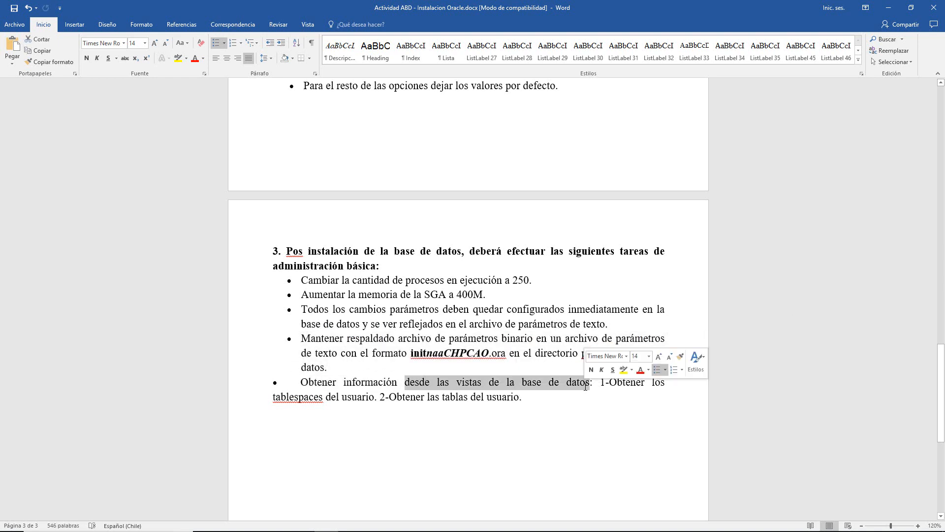
{"action": "left_click", "coordinate": [585, 384]}
{"action": "left_click", "coordinate": [540, 397]}
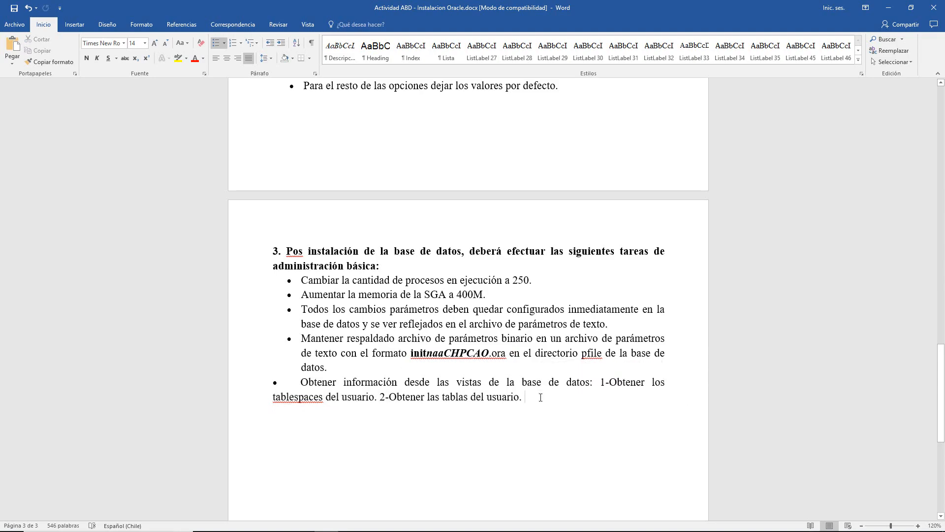
{"action": "key", "text": "alt+Tab"}
- Run select table_name from user_tables; and scroll through the 1012 returned table names
{"action": "type", "text": "select table_ta"}
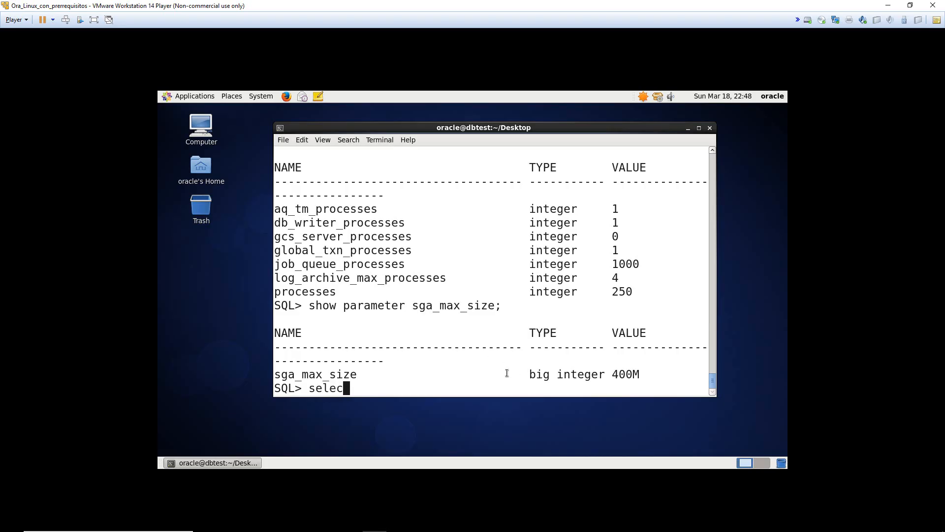
{"action": "key", "text": "BackSpace"}
{"action": "key", "text": "BackSpace"}
{"action": "type", "text": "name from user_tables;"}
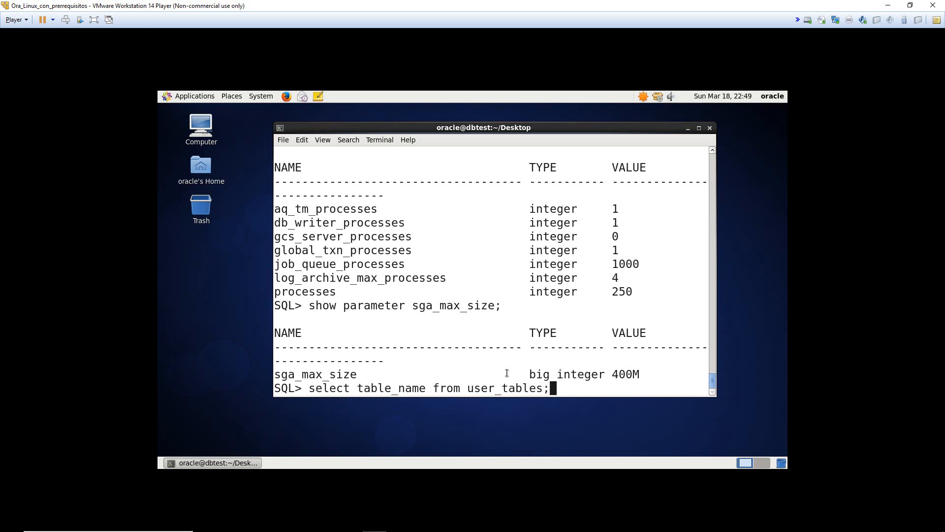
{"action": "key", "text": "Return"}
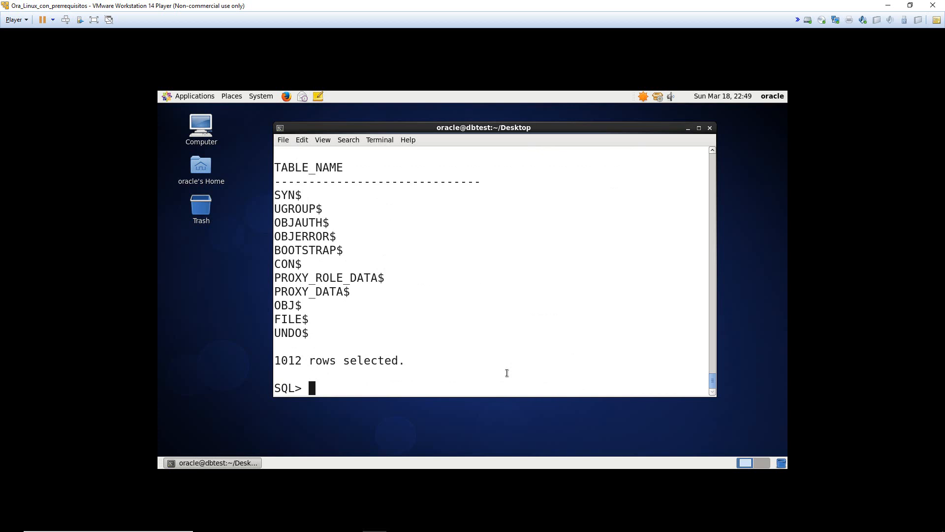
{"action": "scroll", "coordinate": [383, 330], "scroll_direction": "up", "scroll_amount": 10}
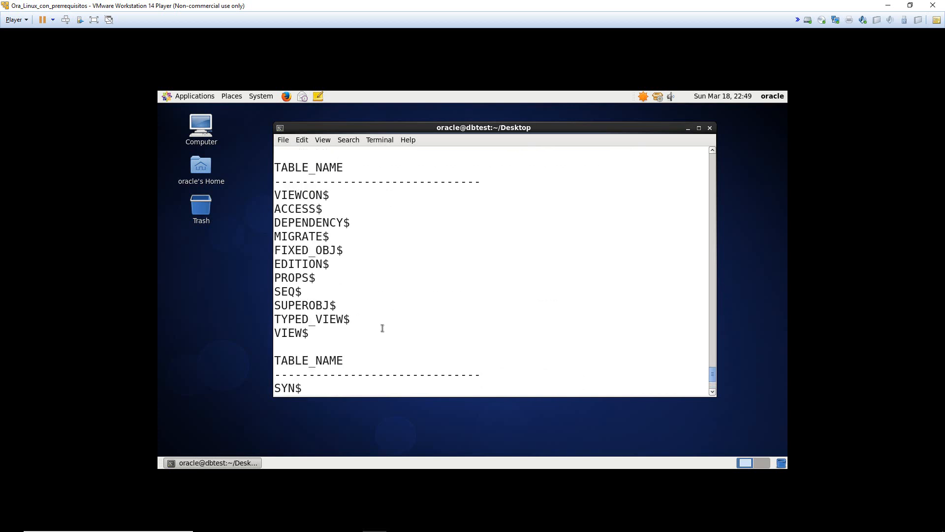
{"action": "scroll", "coordinate": [358, 329], "scroll_direction": "up", "scroll_amount": 10}
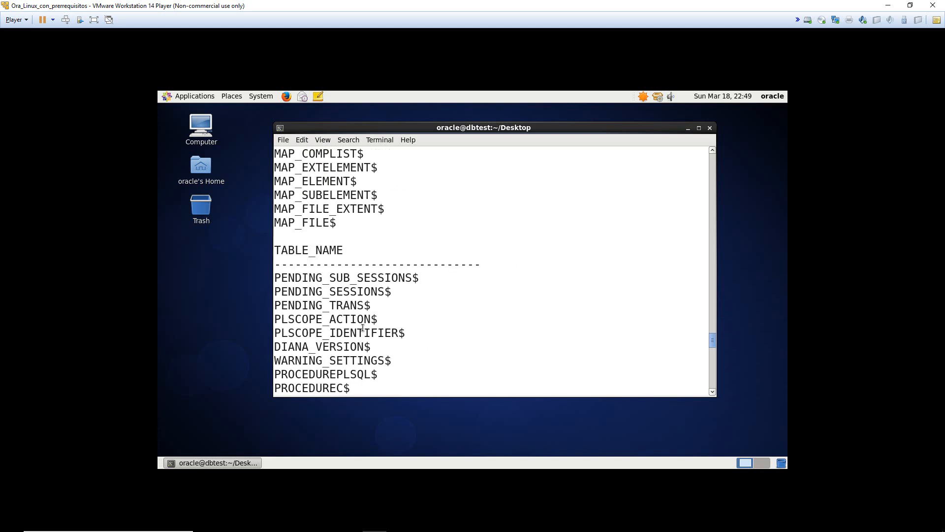
{"action": "scroll", "coordinate": [375, 327], "scroll_direction": "down", "scroll_amount": 20}
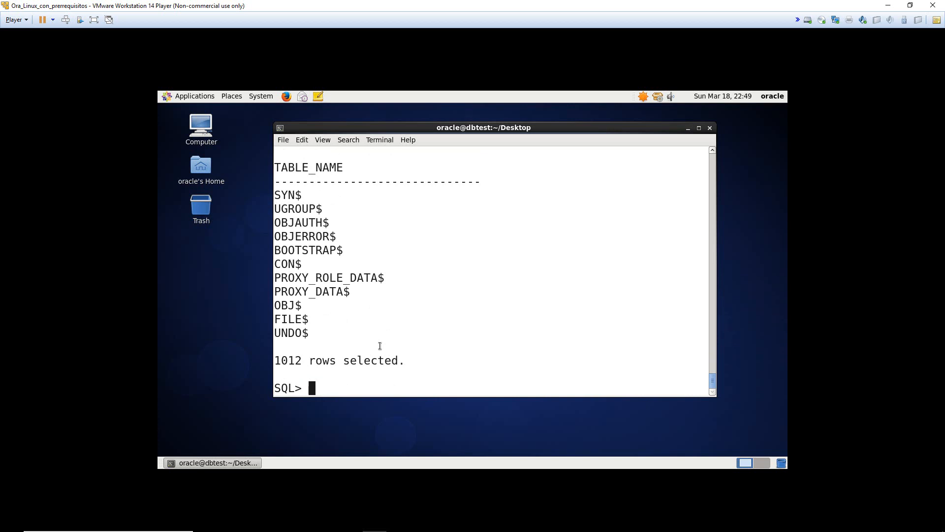
- Run select tablespace_name from user_tablespaces; to list the tablespaces
{"action": "type", "text": "select tablesp"}
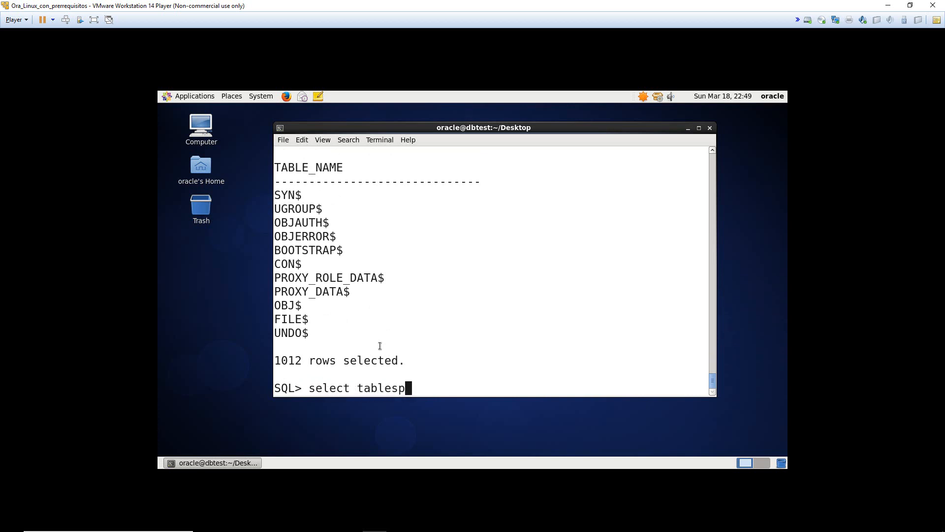
{"action": "key", "text": "BackSpace"}
{"action": "type", "text": "pace n"}
{"action": "key", "text": "BackSpace"}
{"action": "key", "text": "BackSpace"}
{"action": "type", "text": "_name from "}
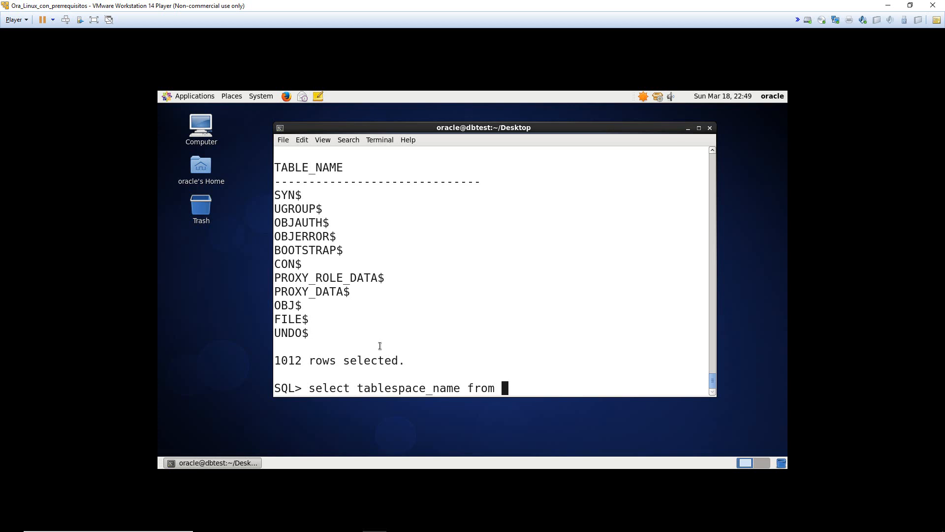
{"action": "type", "text": "user_table"}
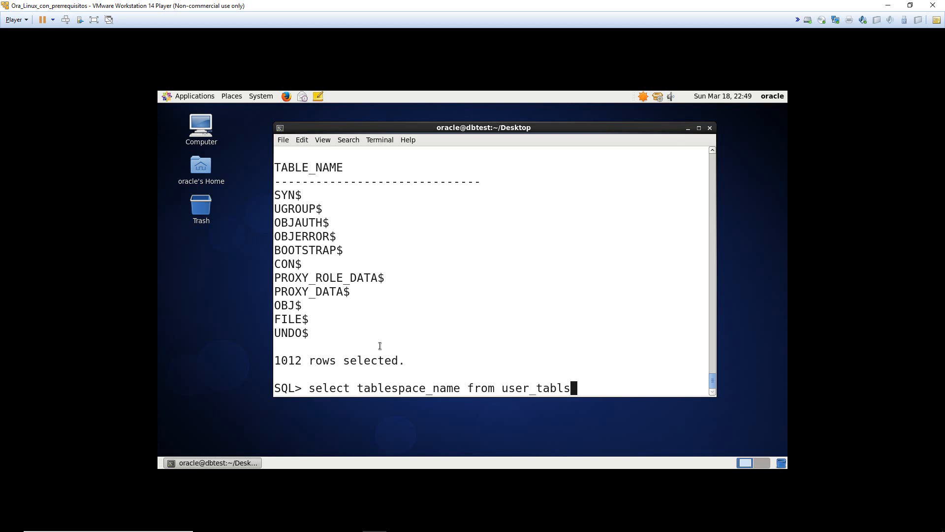
{"action": "type", "text": "space;"}
{"action": "key", "text": "BackSpace"}
{"action": "type", "text": "spaces;"}
{"action": "key", "text": "Return"}
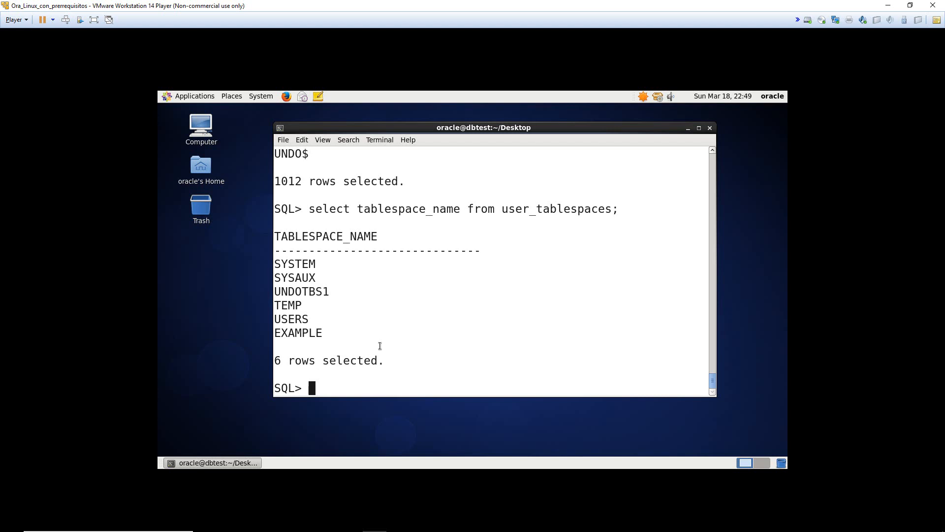
- Highlight the six tablespace names and '6 rows selected' line, widening and shifting the SQL terminal
{"action": "double_click", "coordinate": [283, 319]}
{"action": "double_click", "coordinate": [290, 333]}
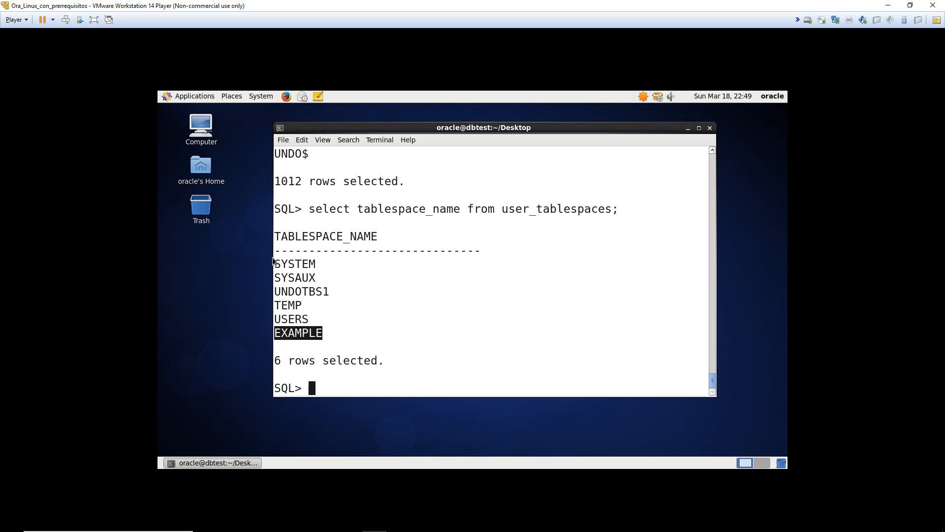
{"action": "left_click_drag", "start_coordinate": [273, 262], "coordinate": [226, 293]}
{"action": "left_click", "coordinate": [327, 280]}
{"action": "left_click", "coordinate": [339, 290]}
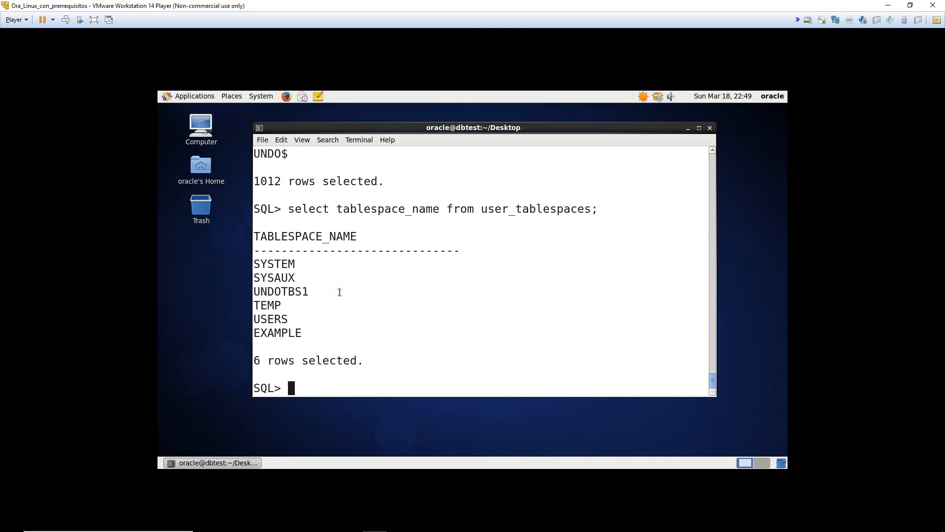
{"action": "triple_click", "coordinate": [340, 292]}
{"action": "left_click", "coordinate": [343, 295]}
{"action": "double_click", "coordinate": [267, 305]}
{"action": "left_click", "coordinate": [265, 304]}
{"action": "double_click", "coordinate": [274, 318]}
{"action": "left_click", "coordinate": [318, 333]}
{"action": "left_click_drag", "start_coordinate": [373, 360], "coordinate": [359, 352]}
{"action": "left_click", "coordinate": [385, 352]}
{"action": "left_click", "coordinate": [231, 298]}
{"action": "left_click_drag", "start_coordinate": [354, 133], "coordinate": [361, 133]}
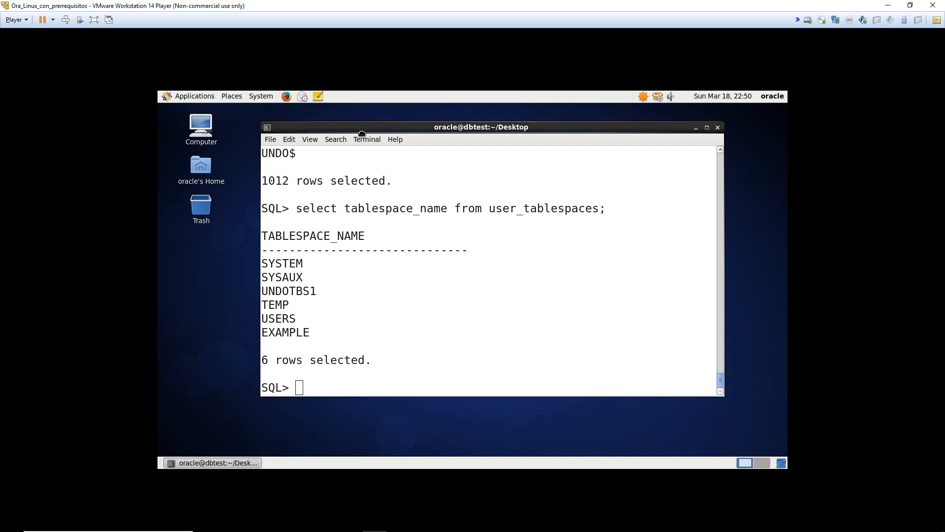
- Open a second desktop terminal, enlarge its text, and list the contents of /database
{"action": "right_click", "coordinate": [214, 257]}
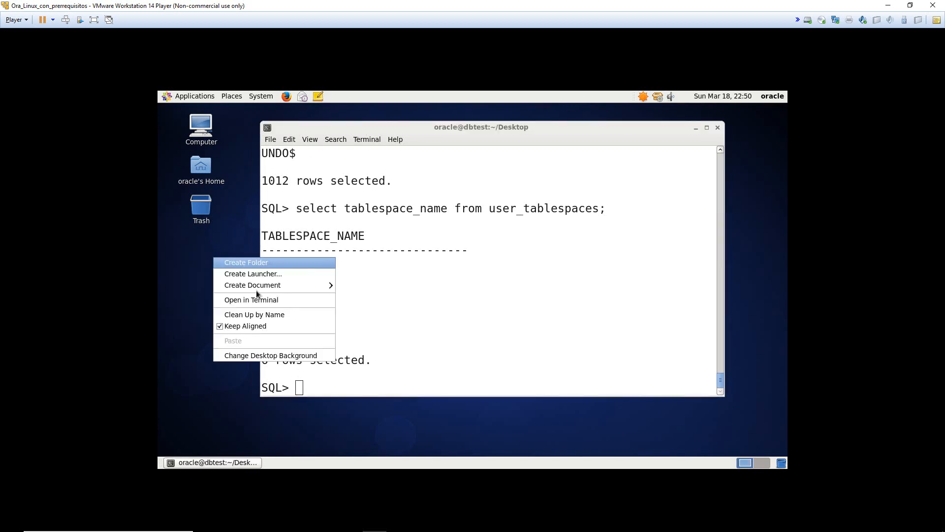
{"action": "left_click", "coordinate": [252, 298]}
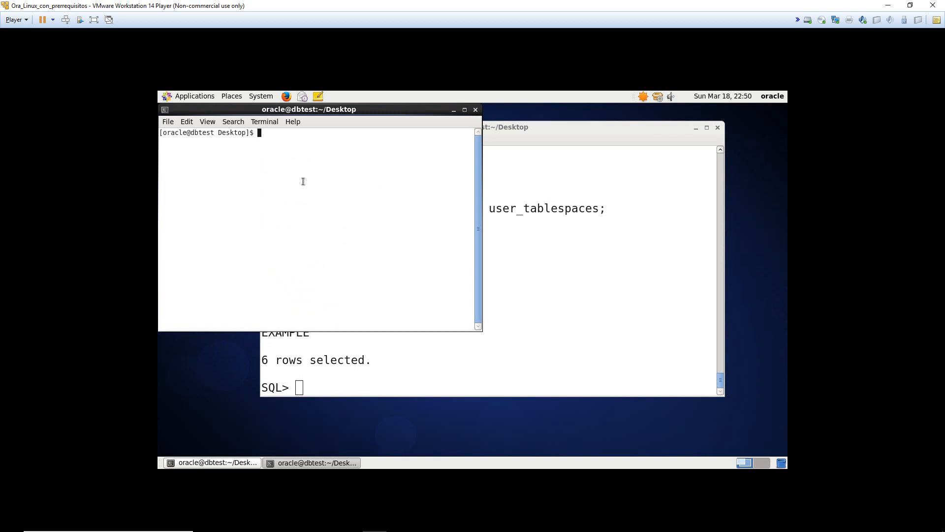
{"action": "key", "text": "ctrl+plus"}
{"action": "key", "text": "ctrl+plus"}
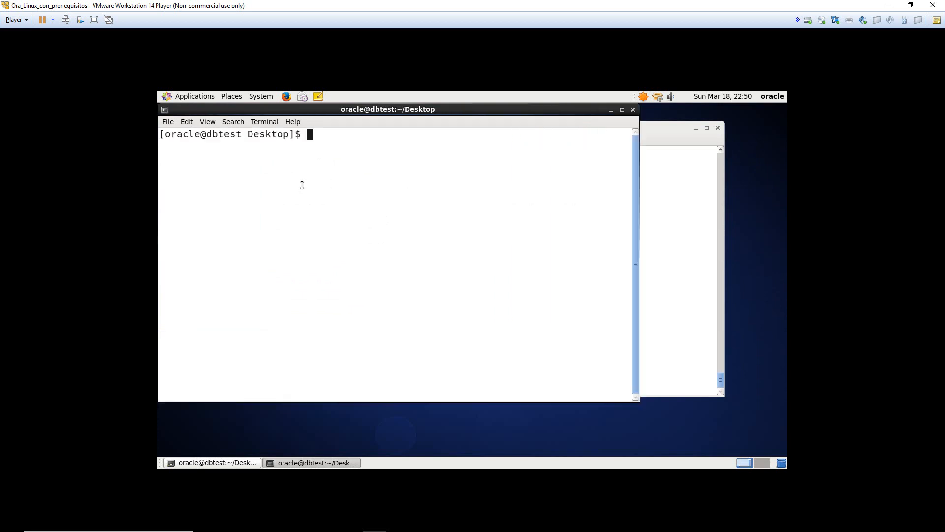
{"action": "type", "text": "cd /dat"}
{"action": "key", "text": "Tab"}
{"action": "key", "text": "Return"}
{"action": "type", "text": "ls"}
{"action": "key", "text": "Return"}
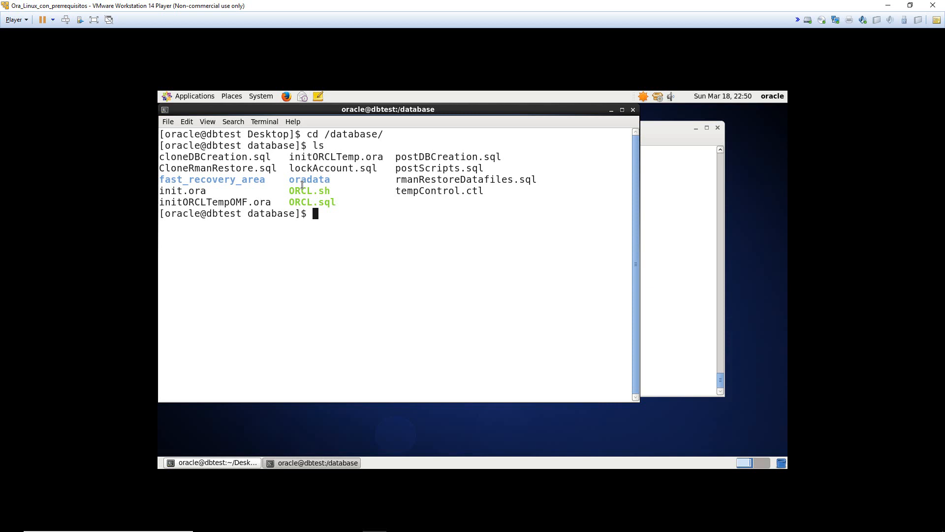
- Create the pfile directory, enter it, and confirm it is empty at /database/pfile
{"action": "type", "text": "mkdir pfile"}
{"action": "key", "text": "Return"}
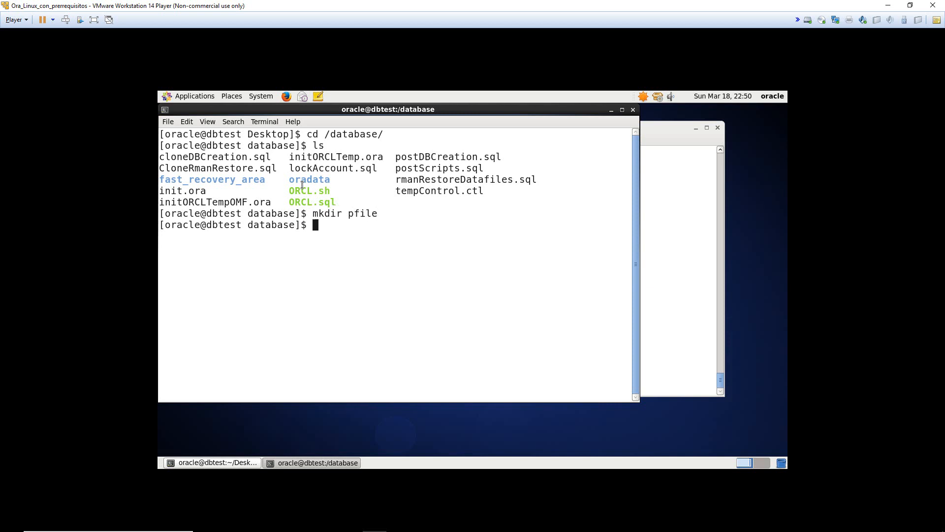
{"action": "type", "text": "ls"}
{"action": "key", "text": "Return"}
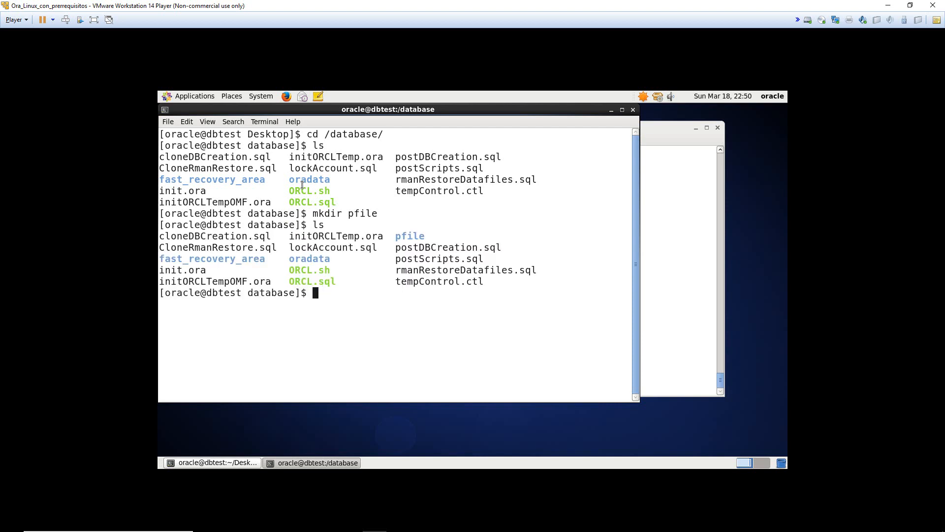
{"action": "type", "text": "cd pf"}
{"action": "key", "text": "Tab"}
{"action": "key", "text": "Return"}
{"action": "type", "text": "ls"}
{"action": "key", "text": "Return"}
{"action": "type", "text": "pwd"}
{"action": "key", "text": "Return"}
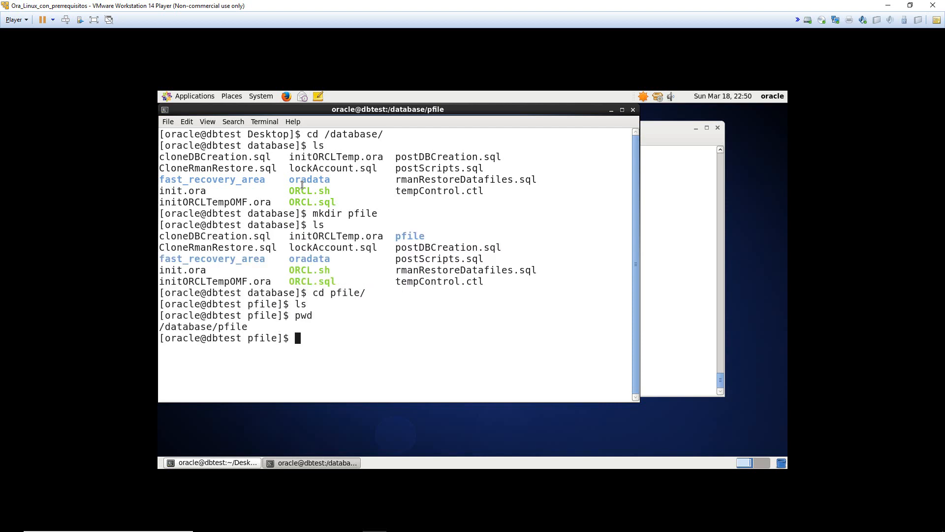
- Bring the SQL terminal forward and move it to the right
{"action": "left_click_drag", "start_coordinate": [195, 326], "coordinate": [268, 327]}
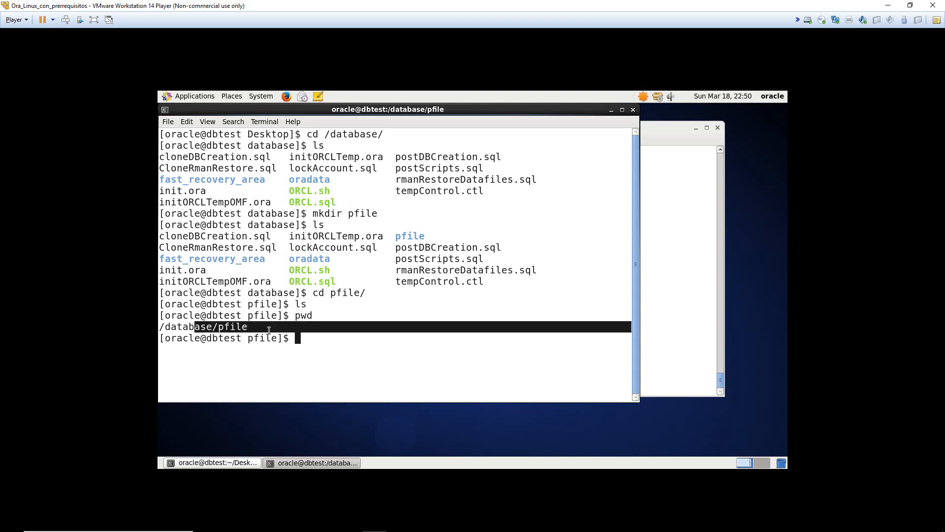
{"action": "left_click", "coordinate": [269, 326]}
{"action": "left_click", "coordinate": [663, 180]}
{"action": "left_click_drag", "start_coordinate": [572, 129], "coordinate": [659, 132]}
{"action": "double_click", "coordinate": [606, 296]}
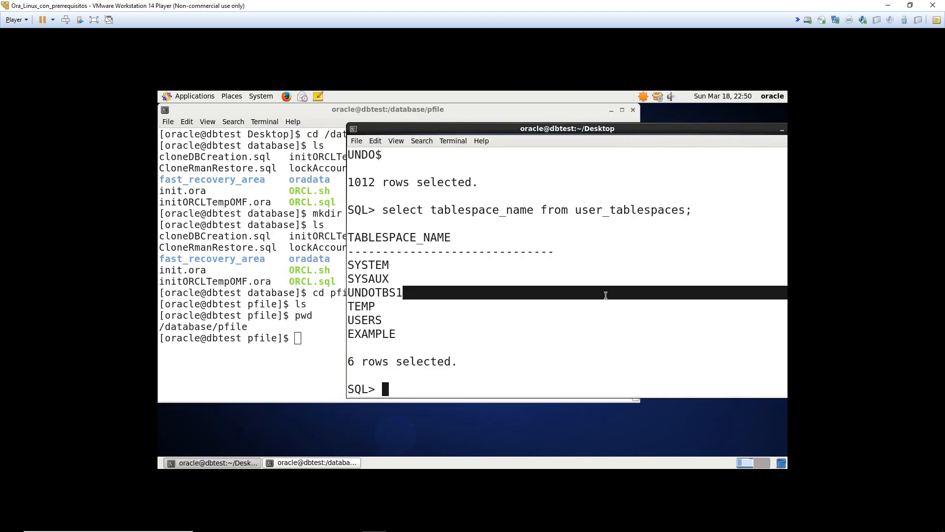
- Run create pfile='/database/pfile/init.ora' from spfile; in SQL*Plus
{"action": "left_click", "coordinate": [606, 296]}
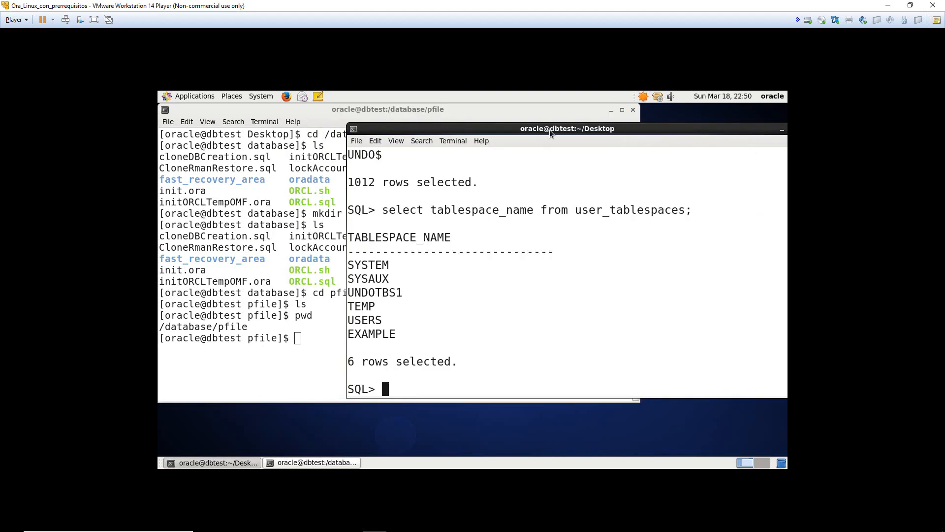
{"action": "left_click_drag", "start_coordinate": [549, 129], "coordinate": [513, 128]}
{"action": "type", "text": "create "}
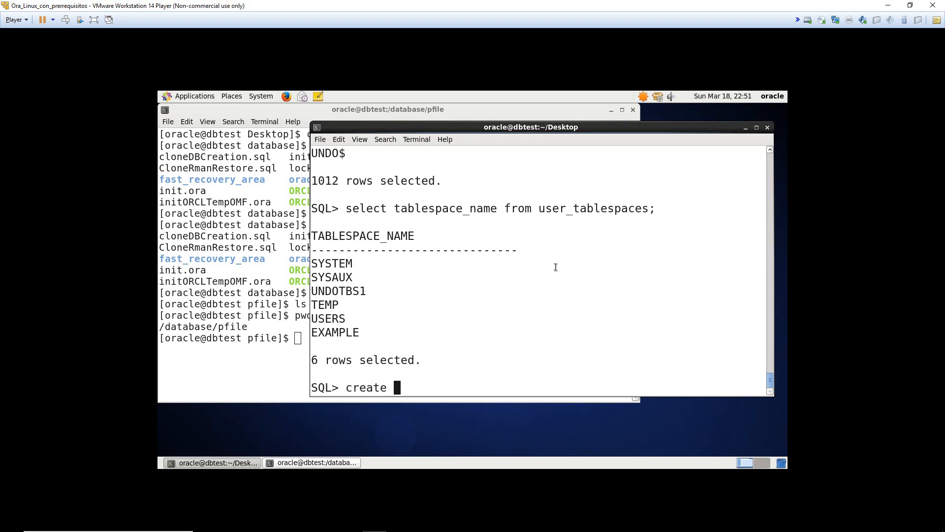
{"action": "type", "text": "pfile='/database/"}
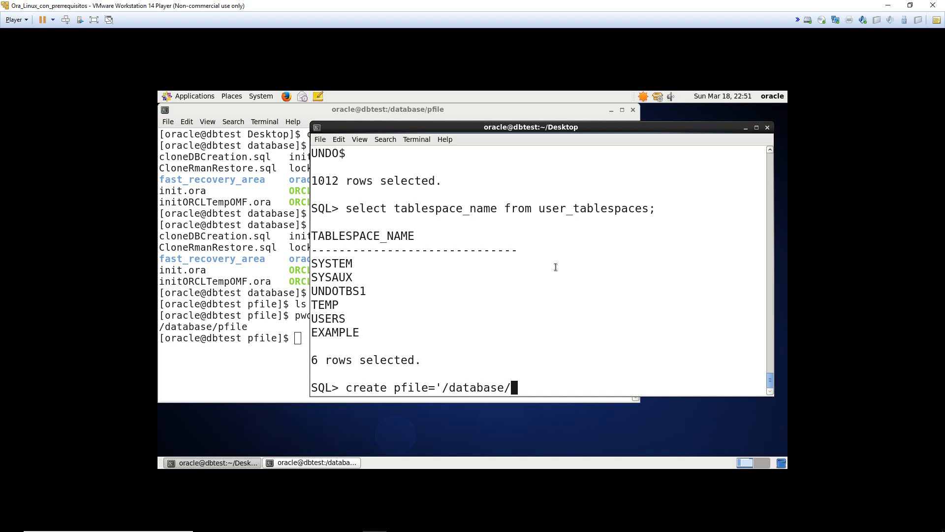
{"action": "type", "text": "pfile/ih"}
{"action": "key", "text": "BackSpace"}
{"action": "type", "text": "nit.ora'"}
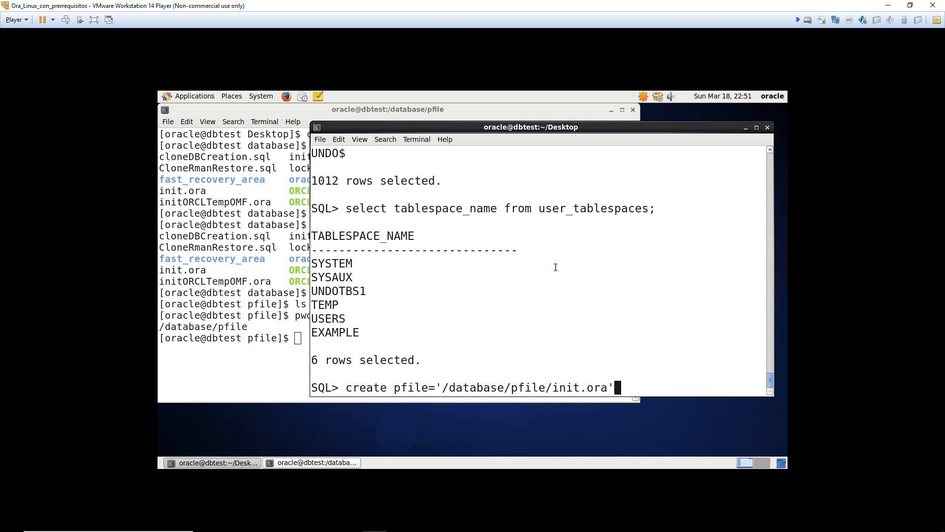
{"action": "type", "text": " from spfile;"}
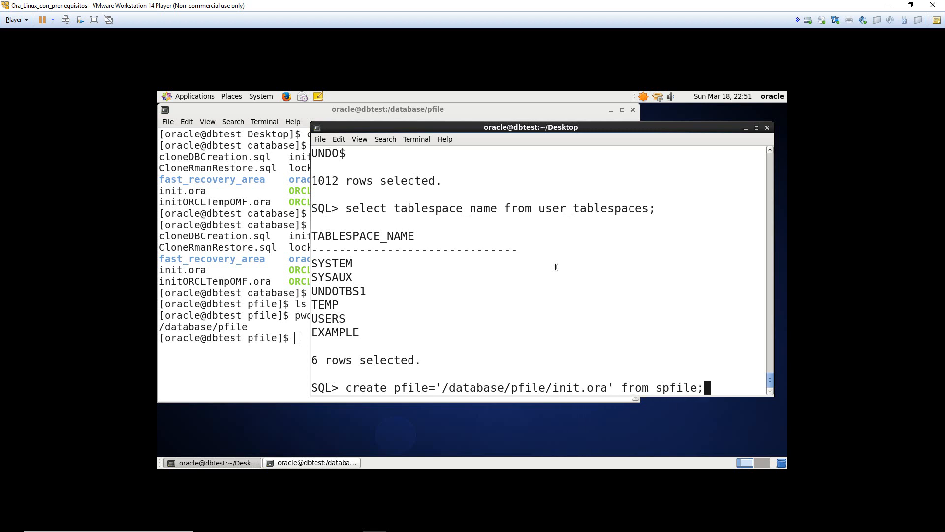
{"action": "key", "text": "Return"}
{"action": "left_click", "coordinate": [297, 355]}
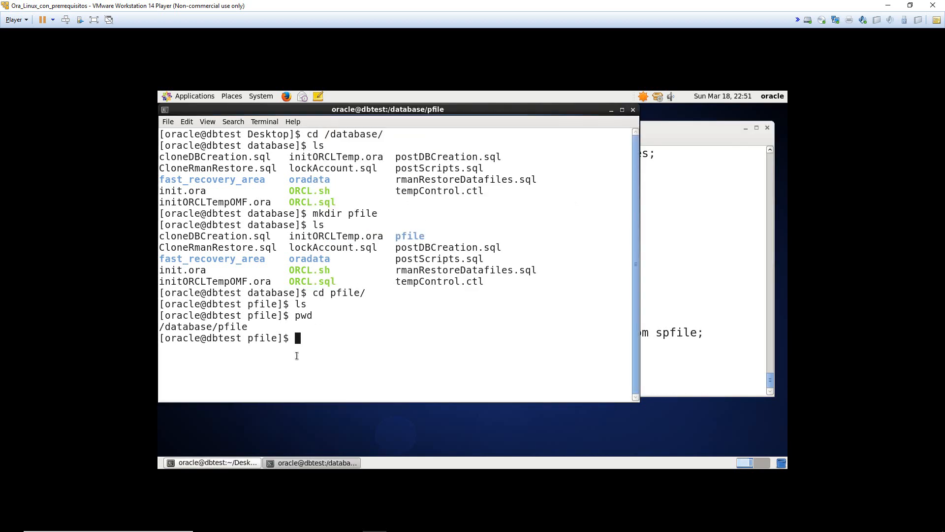
- List /database/pfile, then review init.ora's parameters in vi and quit without changes
{"action": "type", "text": "ls"}
{"action": "key", "text": "Return"}
{"action": "type", "text": "vi init"}
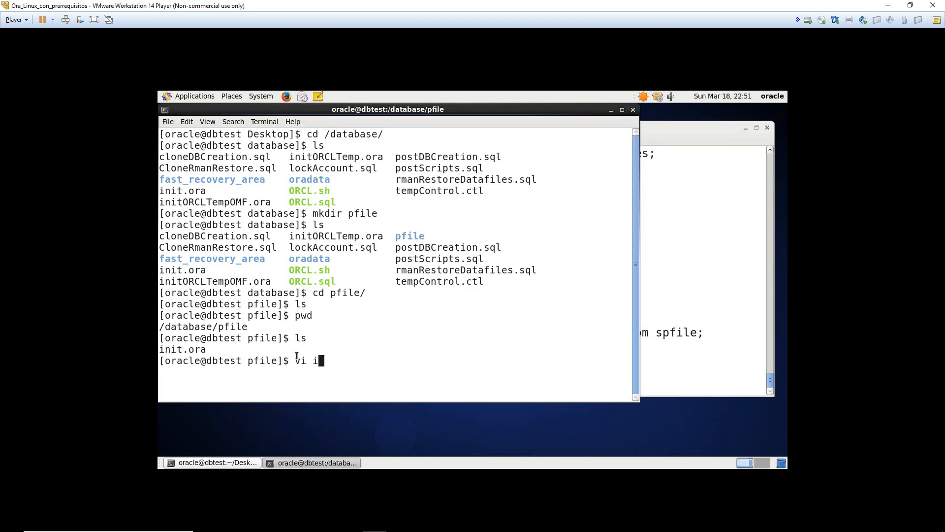
{"action": "key", "text": "Tab"}
{"action": "key", "text": "Return"}
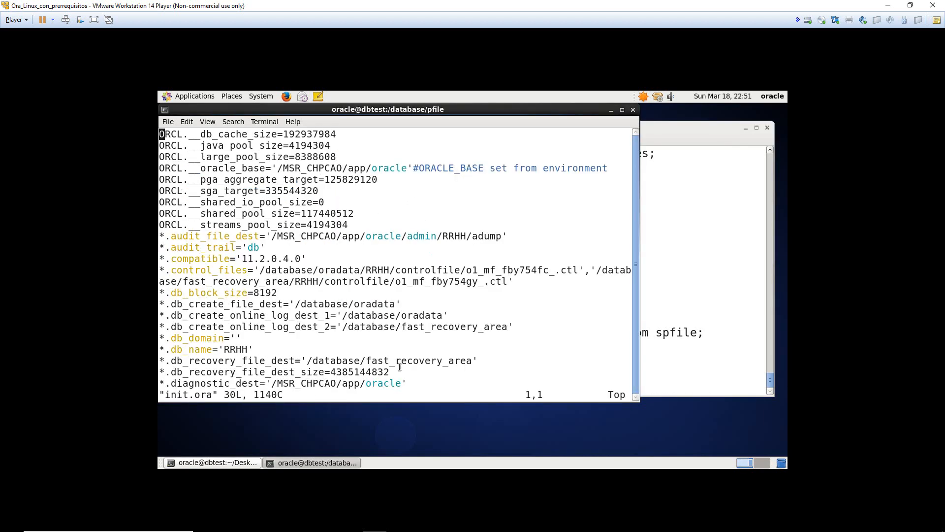
{"action": "key", "text": "Down"}
{"action": "key", "text": "Down"}
{"action": "key", "text": "Right"}
{"action": "key", "text": "Down"}
{"action": "key", "text": "Down"}
{"action": "key", "text": "Down"}
{"action": "key", "text": "Down"}
{"action": "key", "text": "Down"}
{"action": "key", "text": "Down"}
{"action": "key", "text": "Down"}
{"action": "key", "text": "Down"}
{"action": "key", "text": "Down"}
{"action": "key", "text": "Down"}
{"action": "key", "text": "Down"}
{"action": "key", "text": "Down"}
{"action": "key", "text": "Down"}
{"action": "key", "text": "Down"}
{"action": "key", "text": "Down"}
{"action": "key", "text": "Down"}
{"action": "key", "text": "Down"}
{"action": "key", "text": "Down"}
{"action": "key", "text": "Down"}
{"action": "key", "text": "Down"}
{"action": "key", "text": "Down"}
{"action": "key", "text": "Down"}
{"action": "key", "text": "Down"}
{"action": "key", "text": "Down"}
{"action": "key", "text": "Down"}
{"action": "key", "text": "Down"}
{"action": "key", "text": "Down"}
{"action": "key", "text": "Up"}
{"action": "key", "text": "Up"}
{"action": "key", "text": "Up"}
{"action": "key", "text": "Up"}
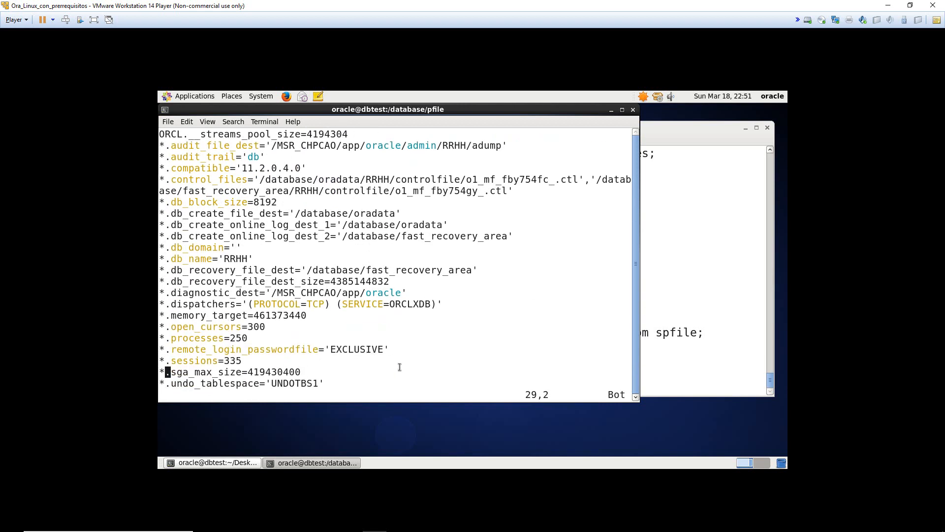
{"action": "key", "text": "Down"}
{"action": "key", "text": "Down"}
{"action": "key", "text": "Down"}
{"action": "key", "text": "Down"}
{"action": "key", "text": "Up"}
{"action": "key", "text": "Up"}
{"action": "key", "text": "Up"}
{"action": "key", "text": "Up"}
{"action": "type", "text": ":q"}
{"action": "key", "text": "Return"}
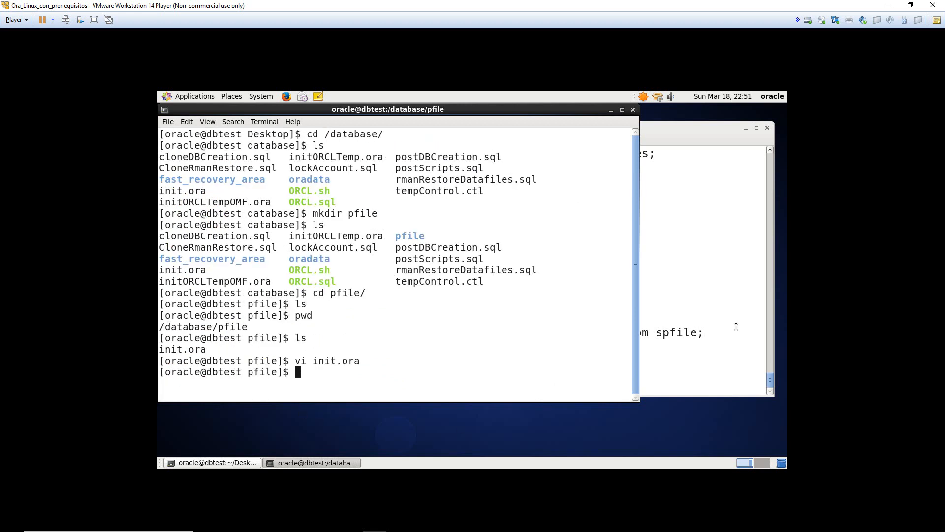
- Bring the SQL session terminal forward, reposition it and switch between the two terminals
{"action": "left_click", "coordinate": [737, 327]}
{"action": "left_click_drag", "start_coordinate": [674, 132], "coordinate": [632, 125]}
{"action": "key", "text": "alt+Tab"}
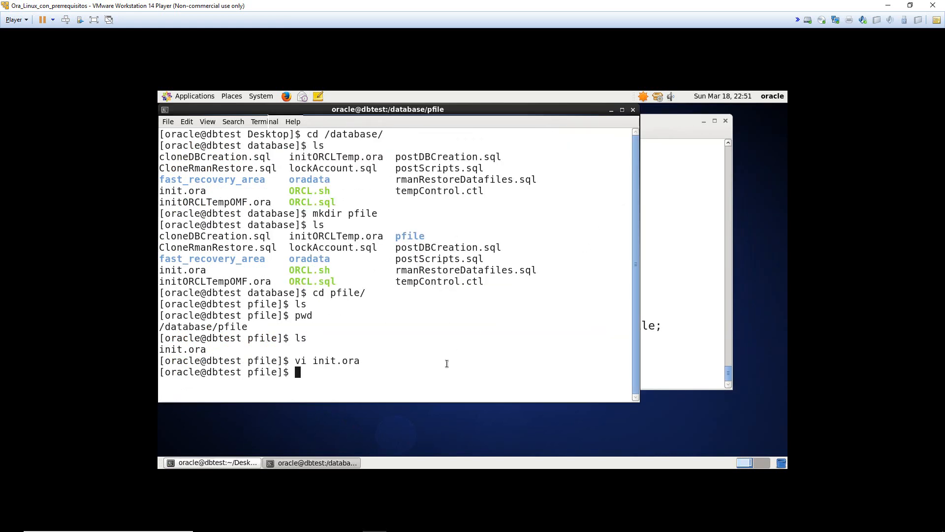
{"action": "key", "text": "alt+Tab"}
- Reread section 3's text parameter file requirements in the Word assignment document
{"action": "left_click", "coordinate": [326, 522]}
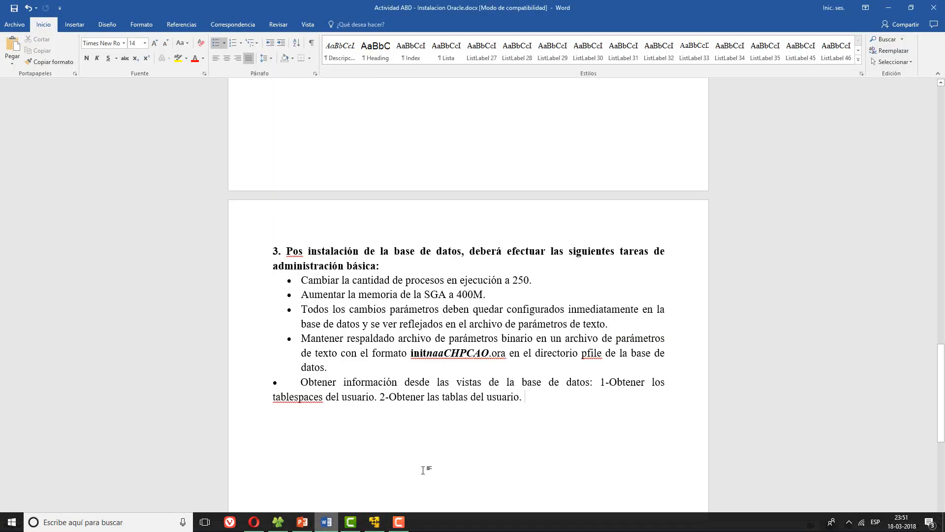
{"action": "left_click_drag", "start_coordinate": [331, 388], "coordinate": [588, 389]}
{"action": "left_click", "coordinate": [585, 388]}
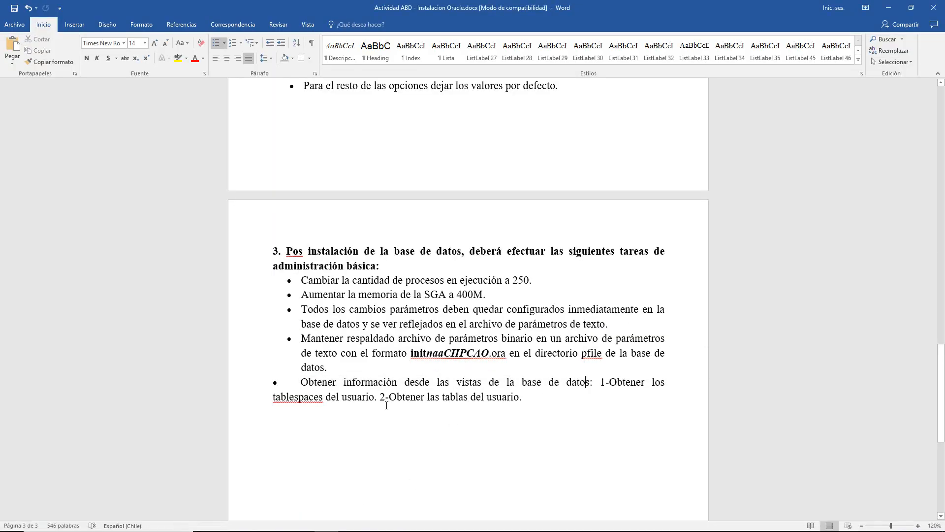
{"action": "left_click_drag", "start_coordinate": [387, 402], "coordinate": [508, 400]}
{"action": "left_click", "coordinate": [507, 399]}
{"action": "left_click_drag", "start_coordinate": [372, 324], "coordinate": [609, 324]}
{"action": "left_click", "coordinate": [604, 324]}
{"action": "left_click_drag", "start_coordinate": [471, 327], "coordinate": [559, 330]}
{"action": "left_click", "coordinate": [558, 330]}
{"action": "left_click_drag", "start_coordinate": [410, 353], "coordinate": [497, 354]}
{"action": "left_click", "coordinate": [497, 354]}
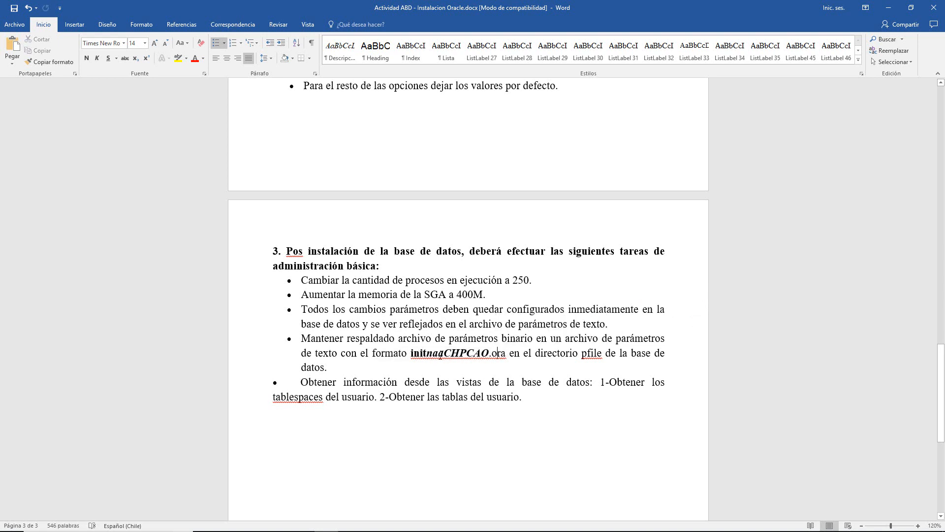
- Note the initnaaCHPCAO.ora file name, return to the VM and begin the create pfile command
{"action": "double_click", "coordinate": [420, 353]}
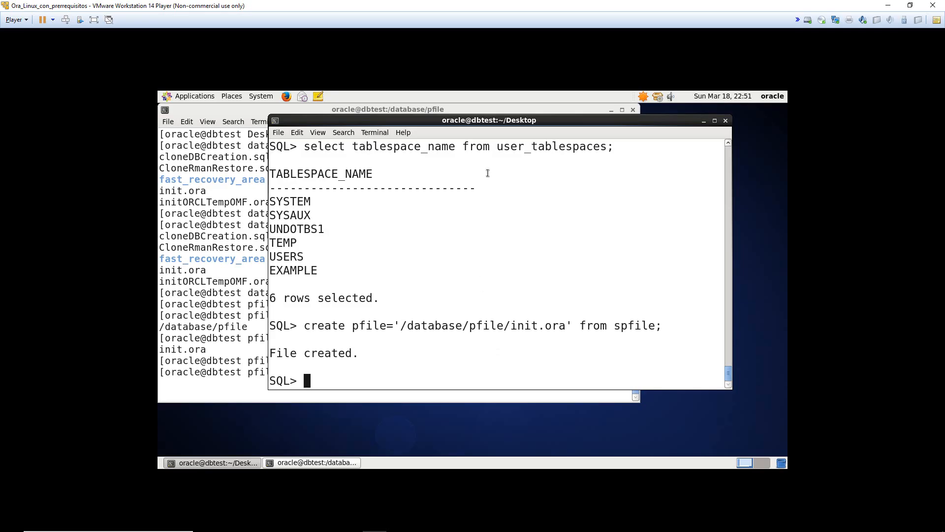
{"action": "left_click_drag", "start_coordinate": [491, 121], "coordinate": [546, 137]}
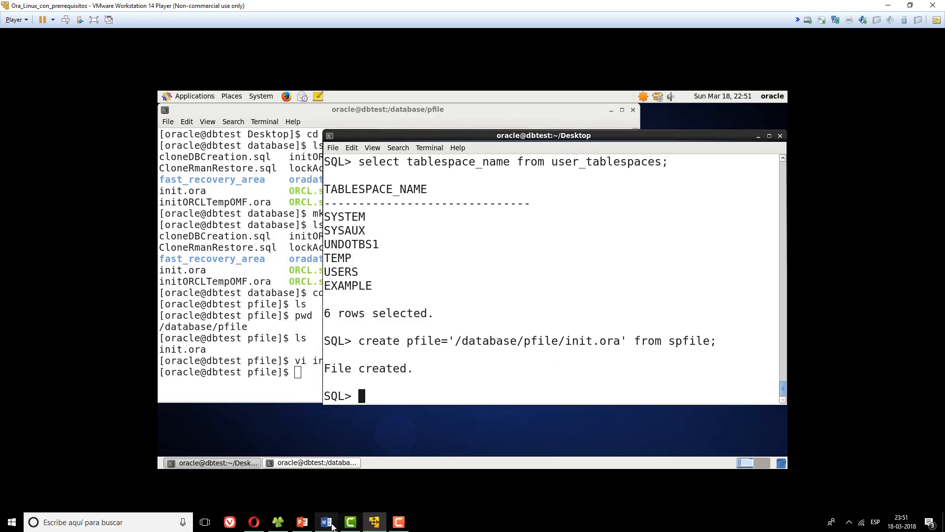
{"action": "left_click", "coordinate": [330, 524]}
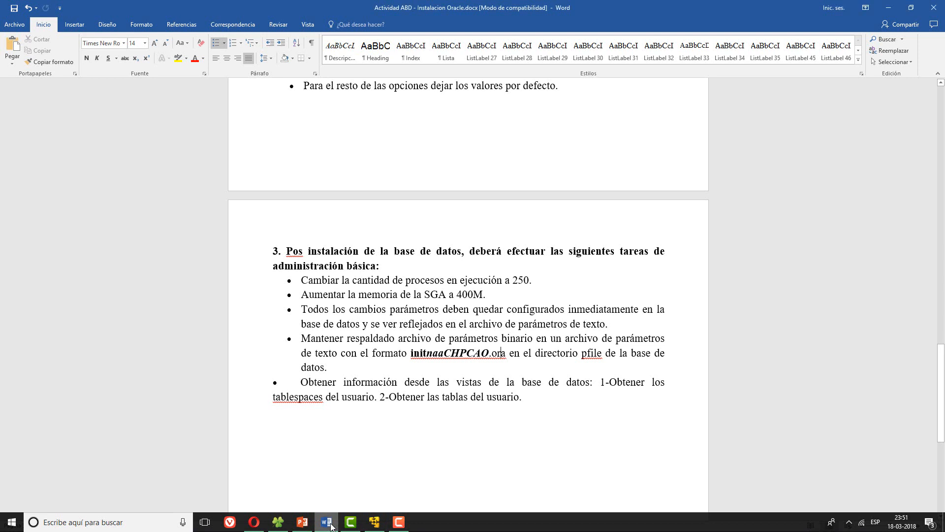
{"action": "left_click", "coordinate": [327, 523]}
{"action": "type", "text": "create "}
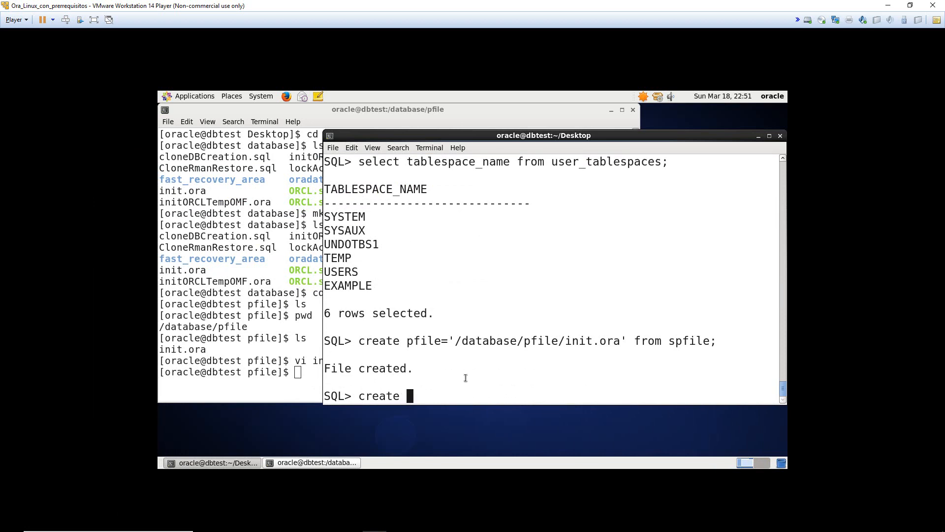
{"action": "type", "text": "pfile='/databas"}
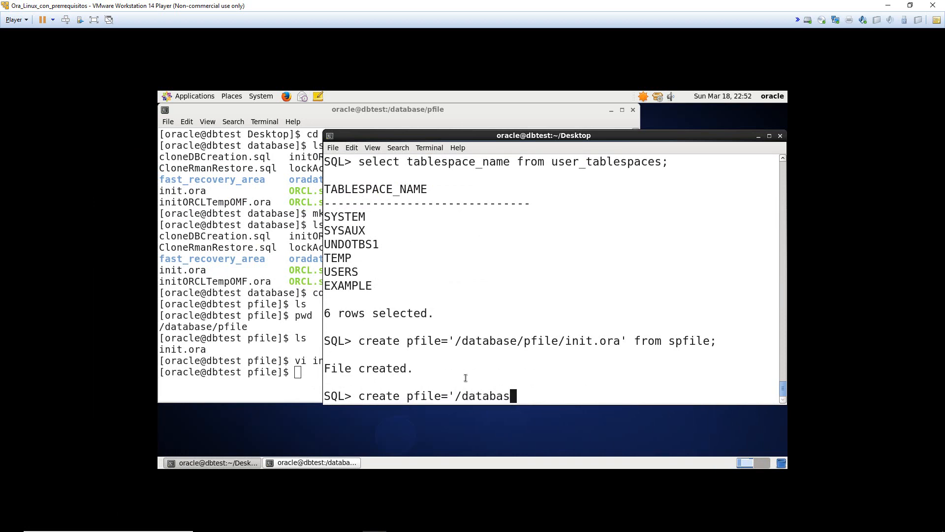
{"action": "type", "text": "e/pfile/initmsr"}
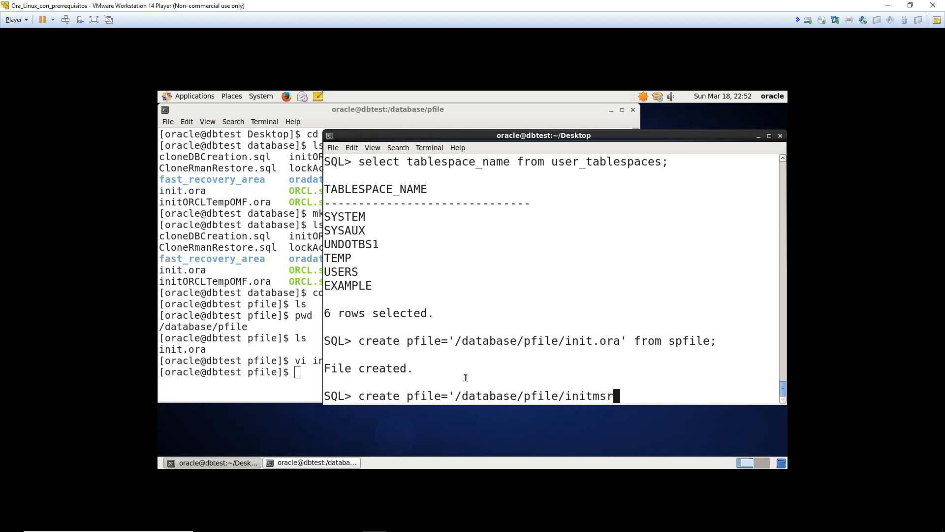
{"action": "type", "text": "CHP"}
- Run create pfile='/database/pfile/initmsrCHPCAO.ora' from spfile; in SQL*Plus
{"action": "type", "text": "CAO.ora."}
{"action": "key", "text": "BackSpace"}
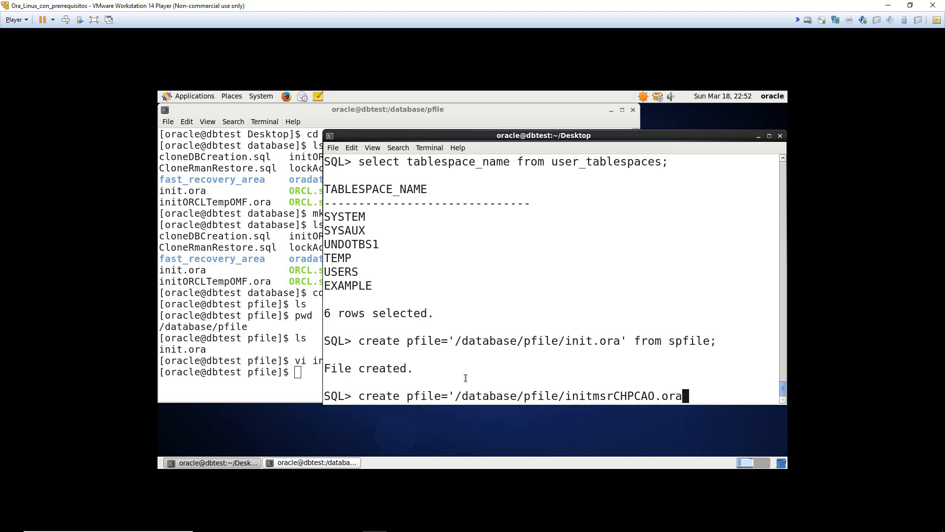
{"action": "type", "text": "' fro"}
{"action": "key", "text": "BackSpace"}
{"action": "type", "text": "m spfile;"}
{"action": "key", "text": "Return"}
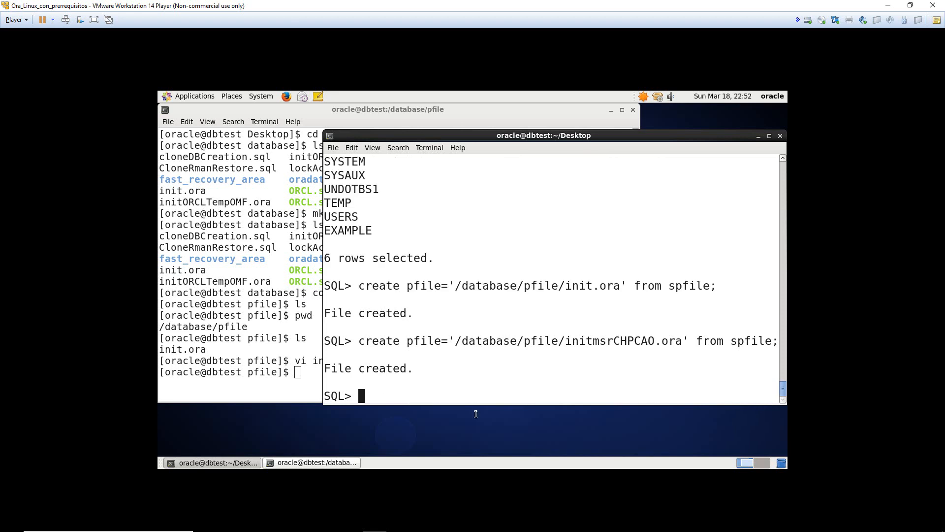
- List /database/pfile in the other terminal to confirm initmsrCHPCAO.ora exists
{"action": "left_click", "coordinate": [242, 383]}
{"action": "type", "text": "ls"}
{"action": "key", "text": "Return"}
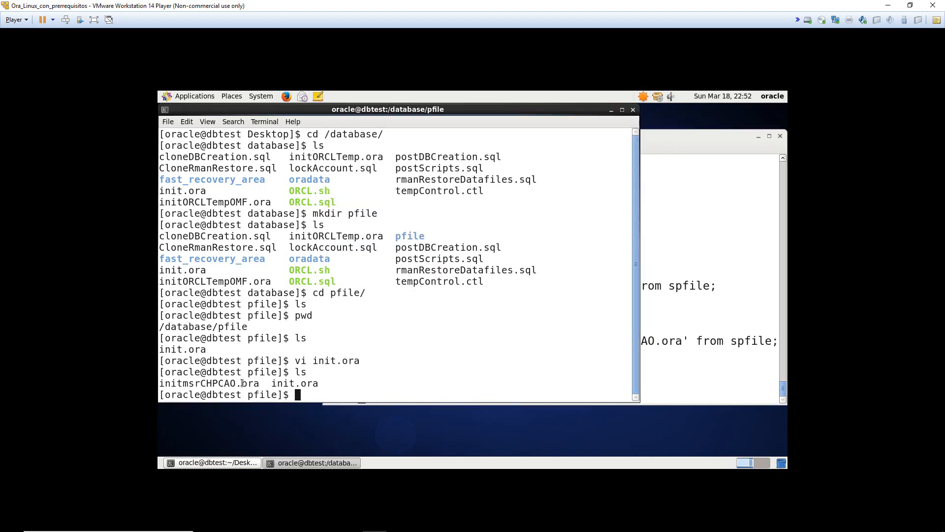
- Open initmsrCHPCAO.ora in vi to check it, then quit with :q
{"action": "type", "text": "vi initm"}
{"action": "key", "text": "Tab"}
{"action": "key", "text": "Return"}
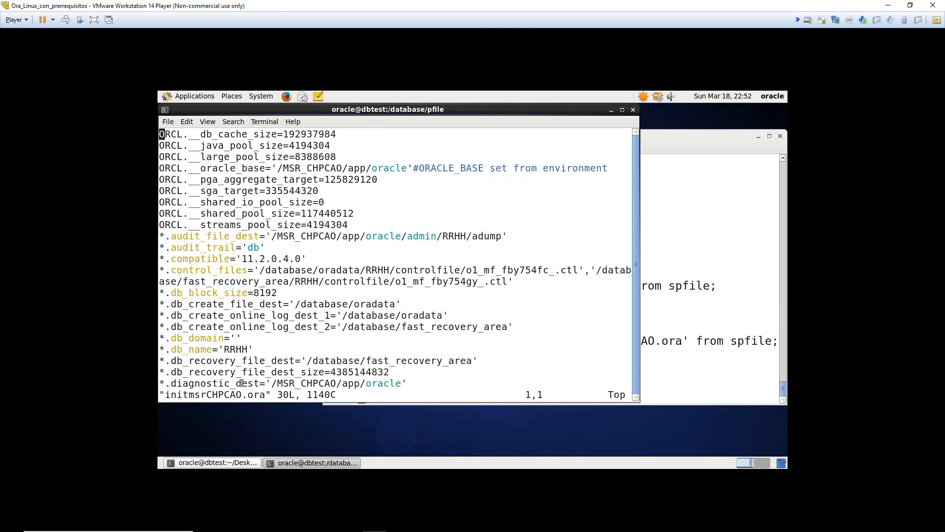
{"action": "type", "text": ":q!"}
{"action": "key", "text": "Return"}
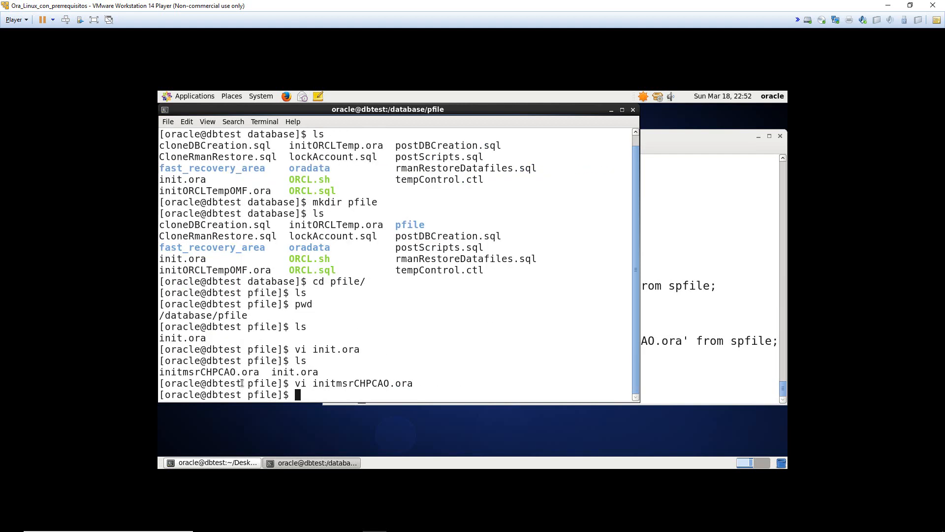
- Raise the SQL session terminal, then bring the Word assignment document forward
{"action": "left_click", "coordinate": [722, 271]}
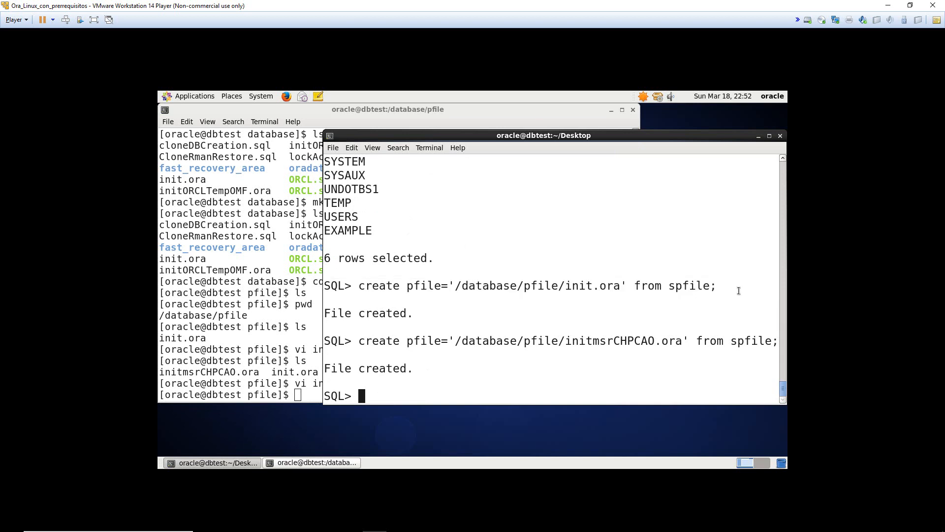
{"action": "mouse_move", "coordinate": [462, 499]}
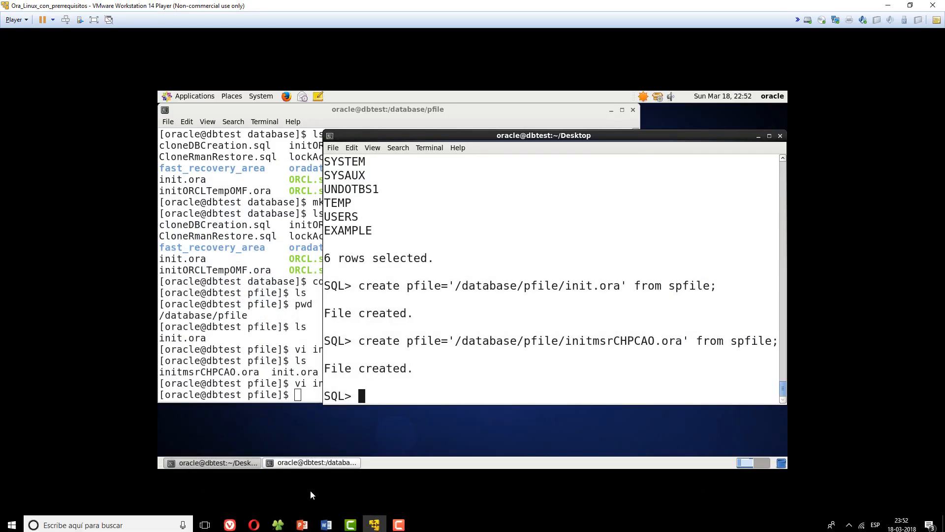
{"action": "left_click", "coordinate": [329, 522]}
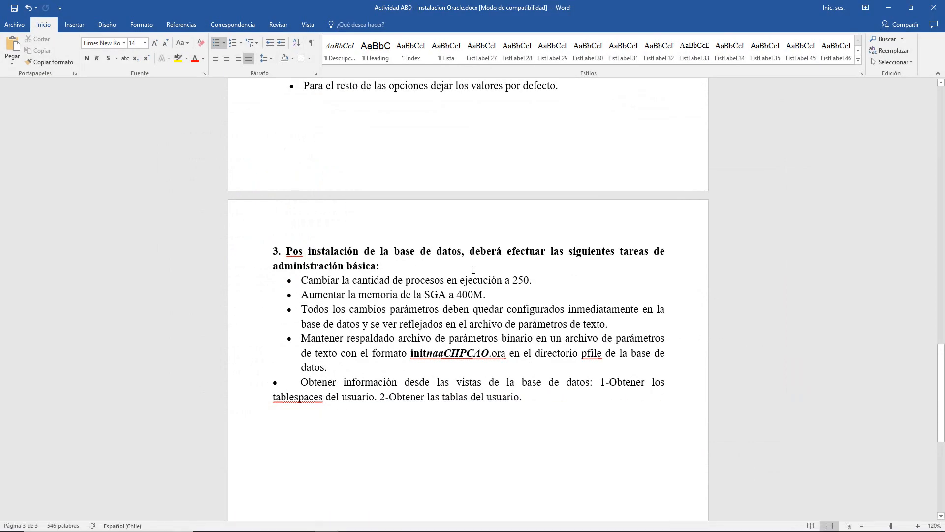
- Reread the general instructions, including the NAA initials rule, at the top of the assignment
{"action": "scroll", "coordinate": [265, 386], "scroll_direction": "up", "scroll_amount": 20}
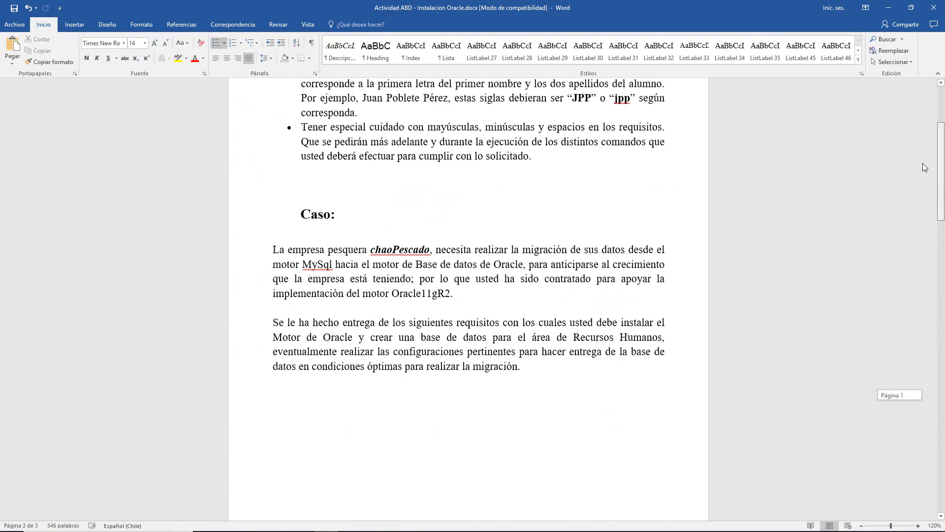
{"action": "left_click_drag", "start_coordinate": [301, 255], "coordinate": [399, 283]}
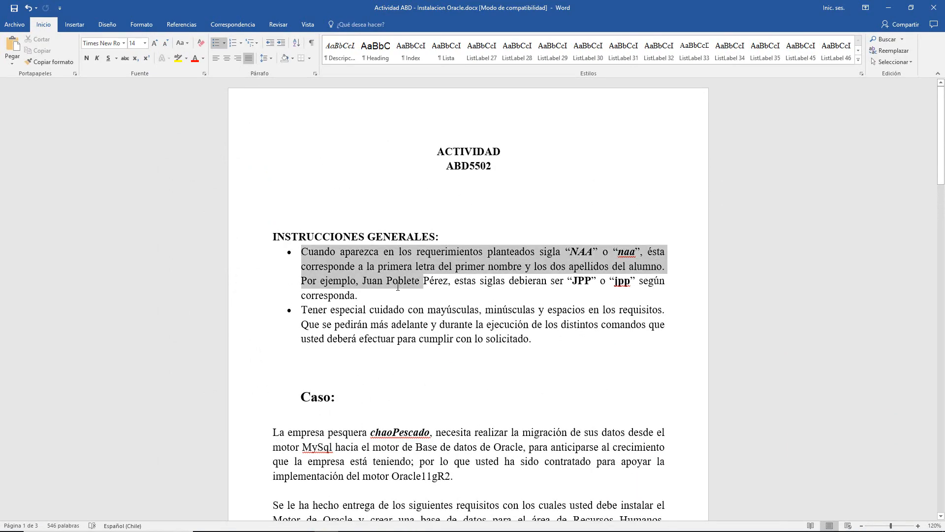
{"action": "left_click", "coordinate": [399, 281]}
{"action": "left_click_drag", "start_coordinate": [549, 339], "coordinate": [301, 310]}
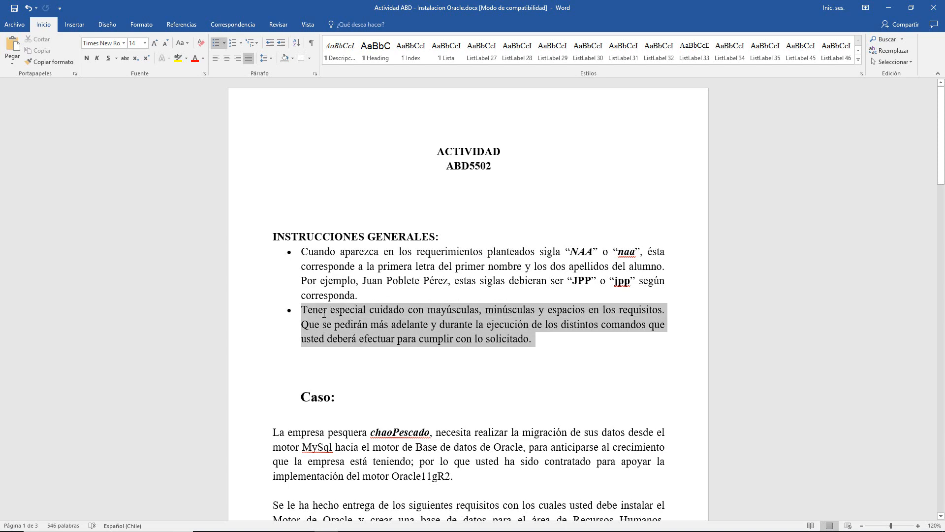
{"action": "left_click", "coordinate": [497, 309]}
{"action": "left_click_drag", "start_coordinate": [457, 298], "coordinate": [313, 266]}
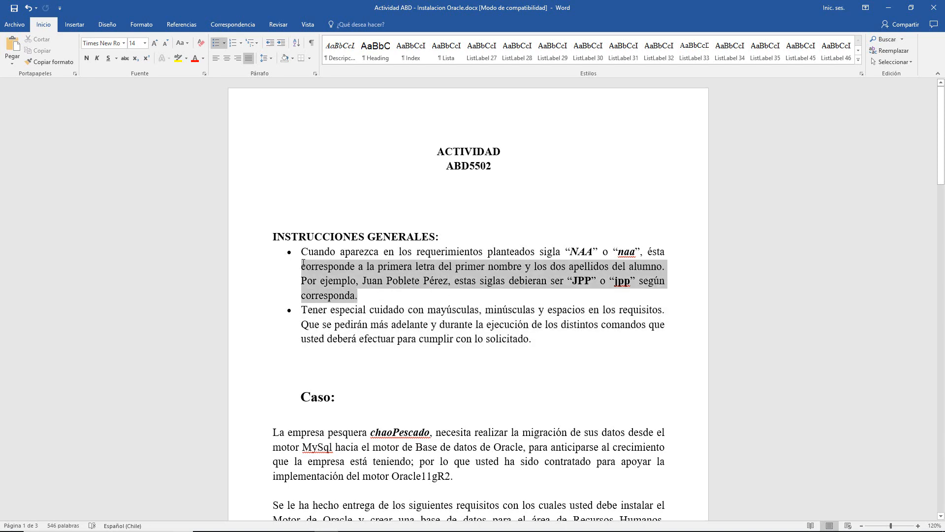
- Scroll through section 1 and reread the database base directory requirement
{"action": "scroll", "coordinate": [357, 310], "scroll_direction": "down", "scroll_amount": 18}
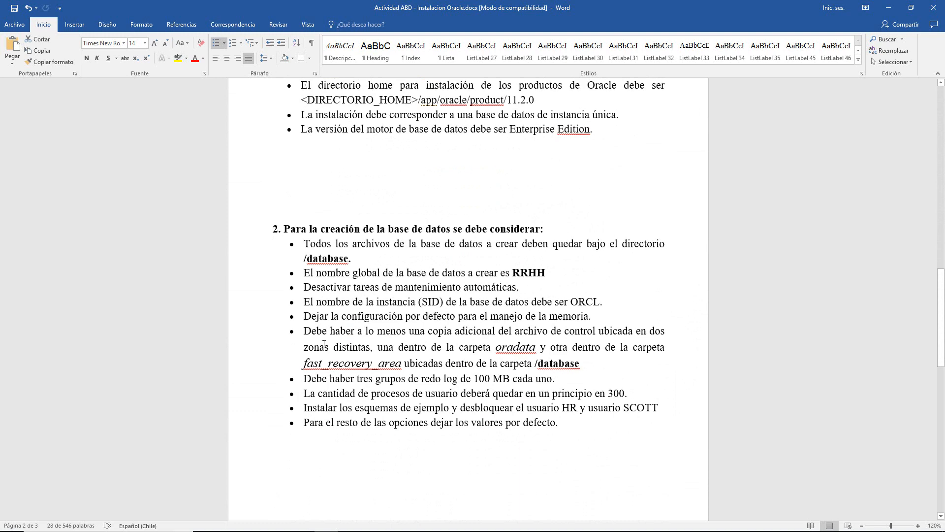
{"action": "scroll", "coordinate": [488, 363], "scroll_direction": "down", "scroll_amount": 8}
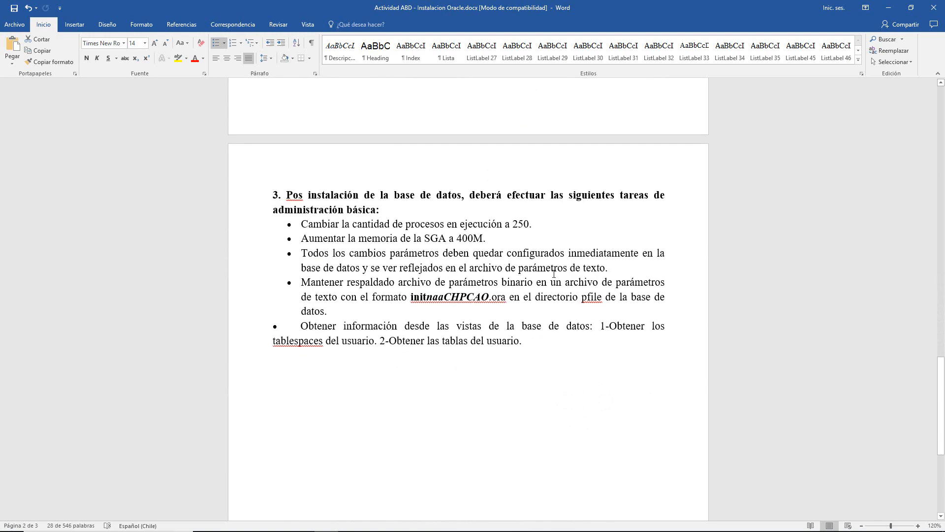
{"action": "scroll", "coordinate": [554, 273], "scroll_direction": "up", "scroll_amount": 20}
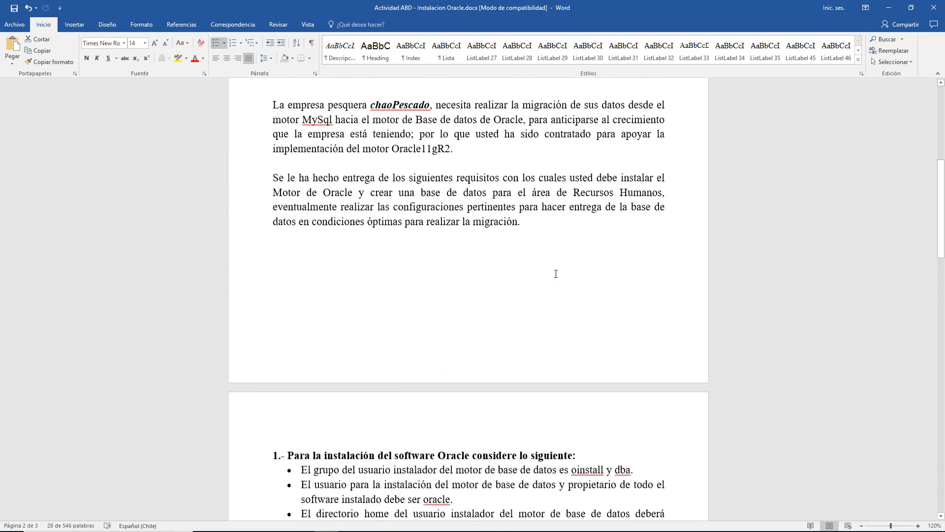
{"action": "scroll", "coordinate": [556, 274], "scroll_direction": "up", "scroll_amount": 1}
{"action": "scroll", "coordinate": [556, 274], "scroll_direction": "down", "scroll_amount": 8}
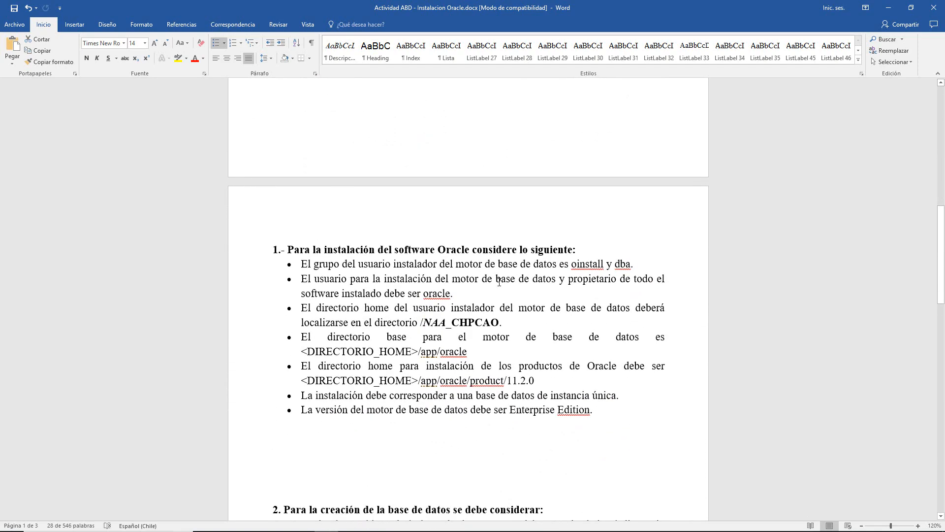
{"action": "left_click_drag", "start_coordinate": [347, 337], "coordinate": [601, 339]}
{"action": "left_click", "coordinate": [601, 338]}
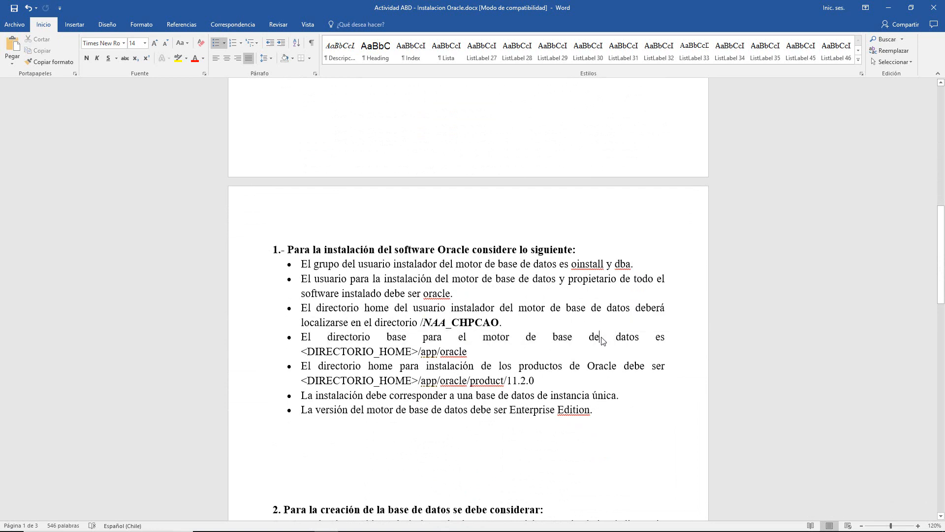